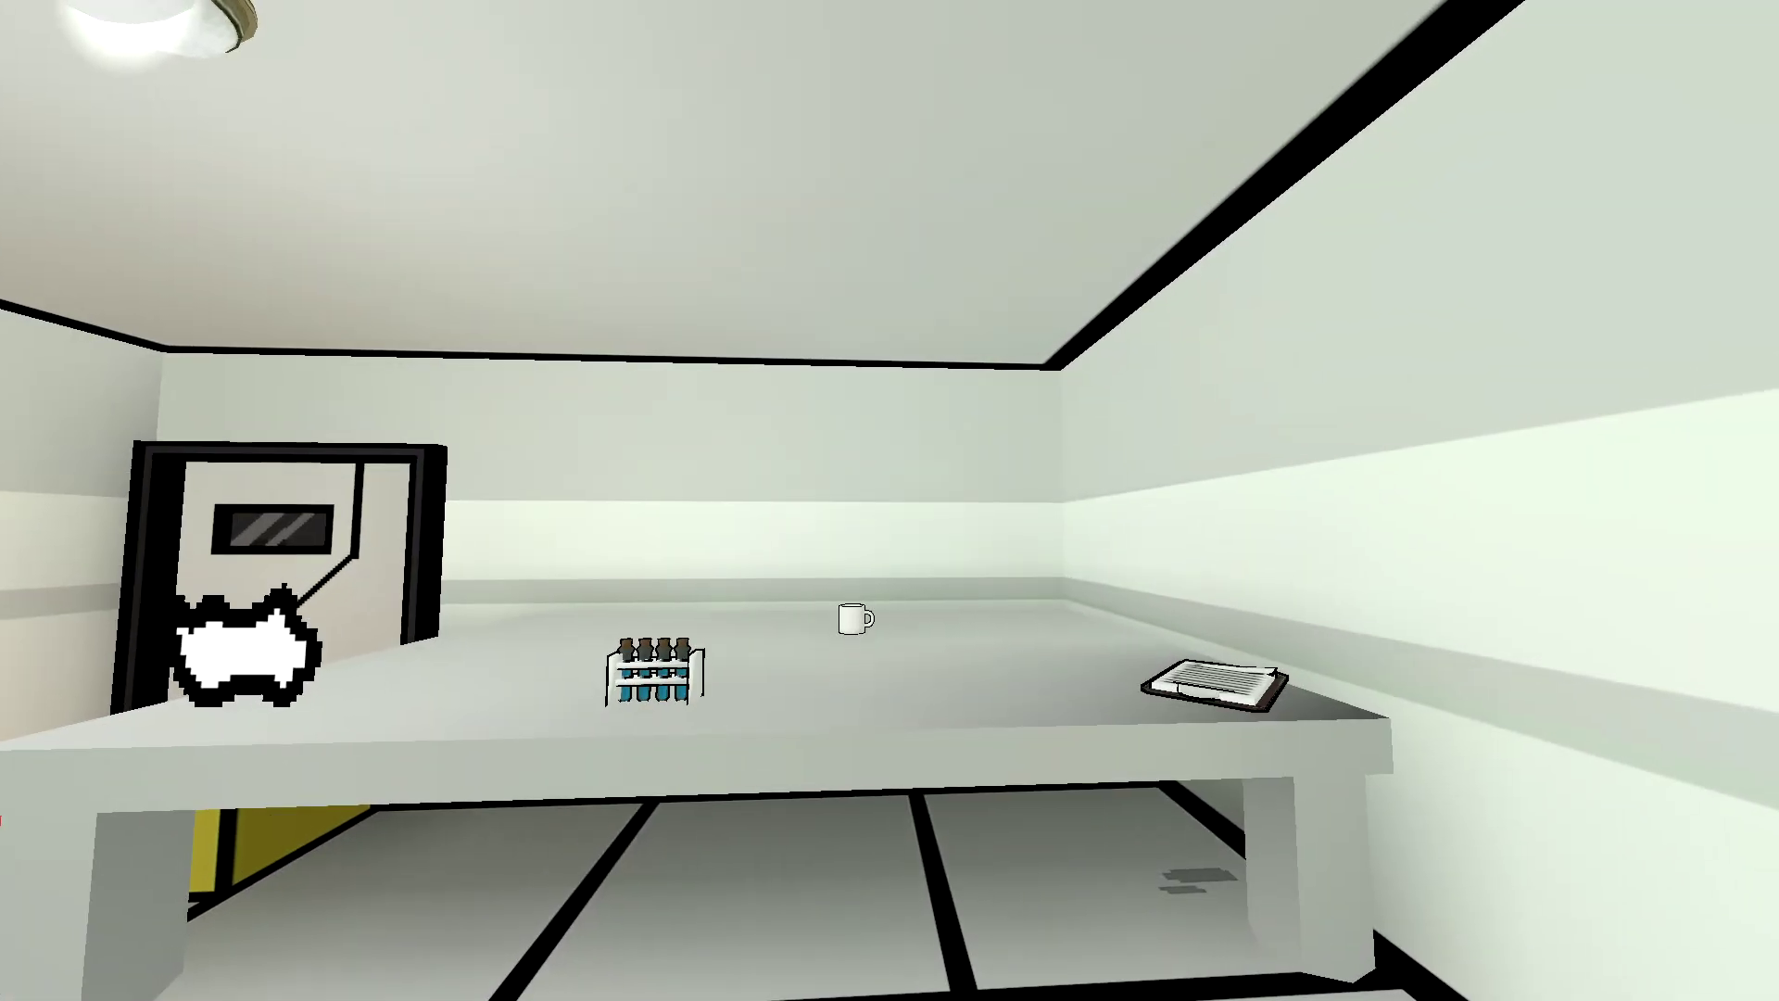
Step: Look around the lab room, turning from the door and red rug past the table
key("w")
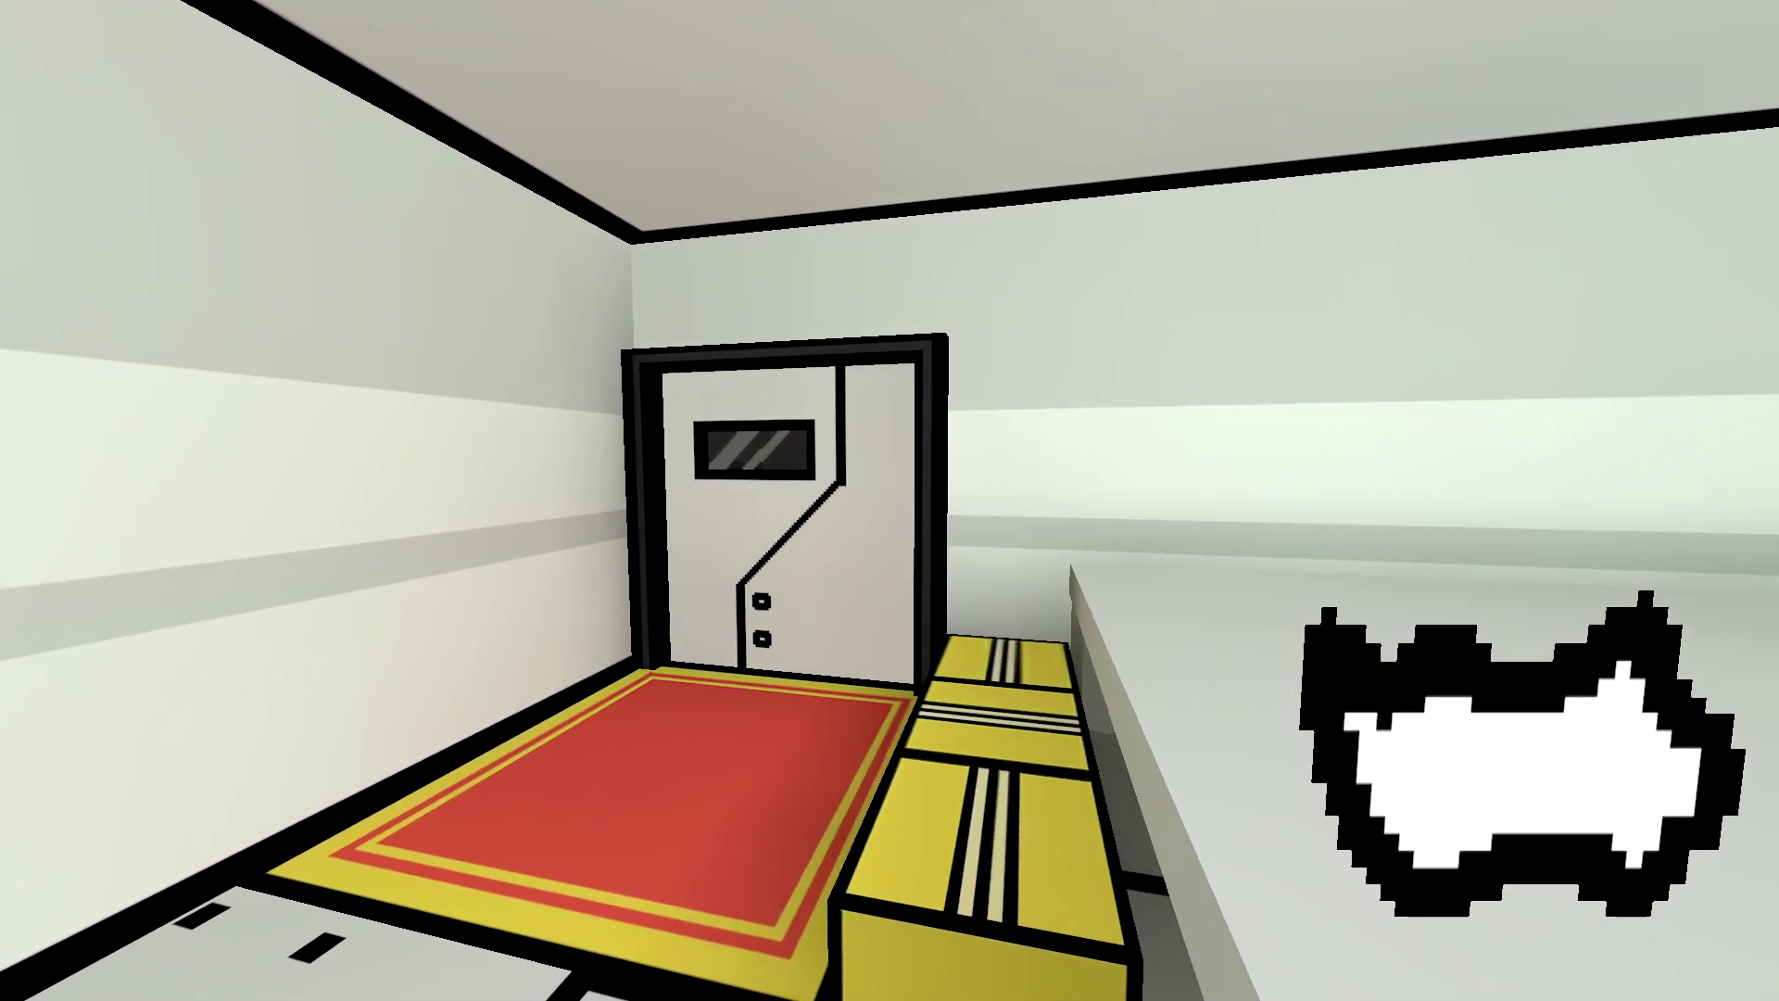
key("w")
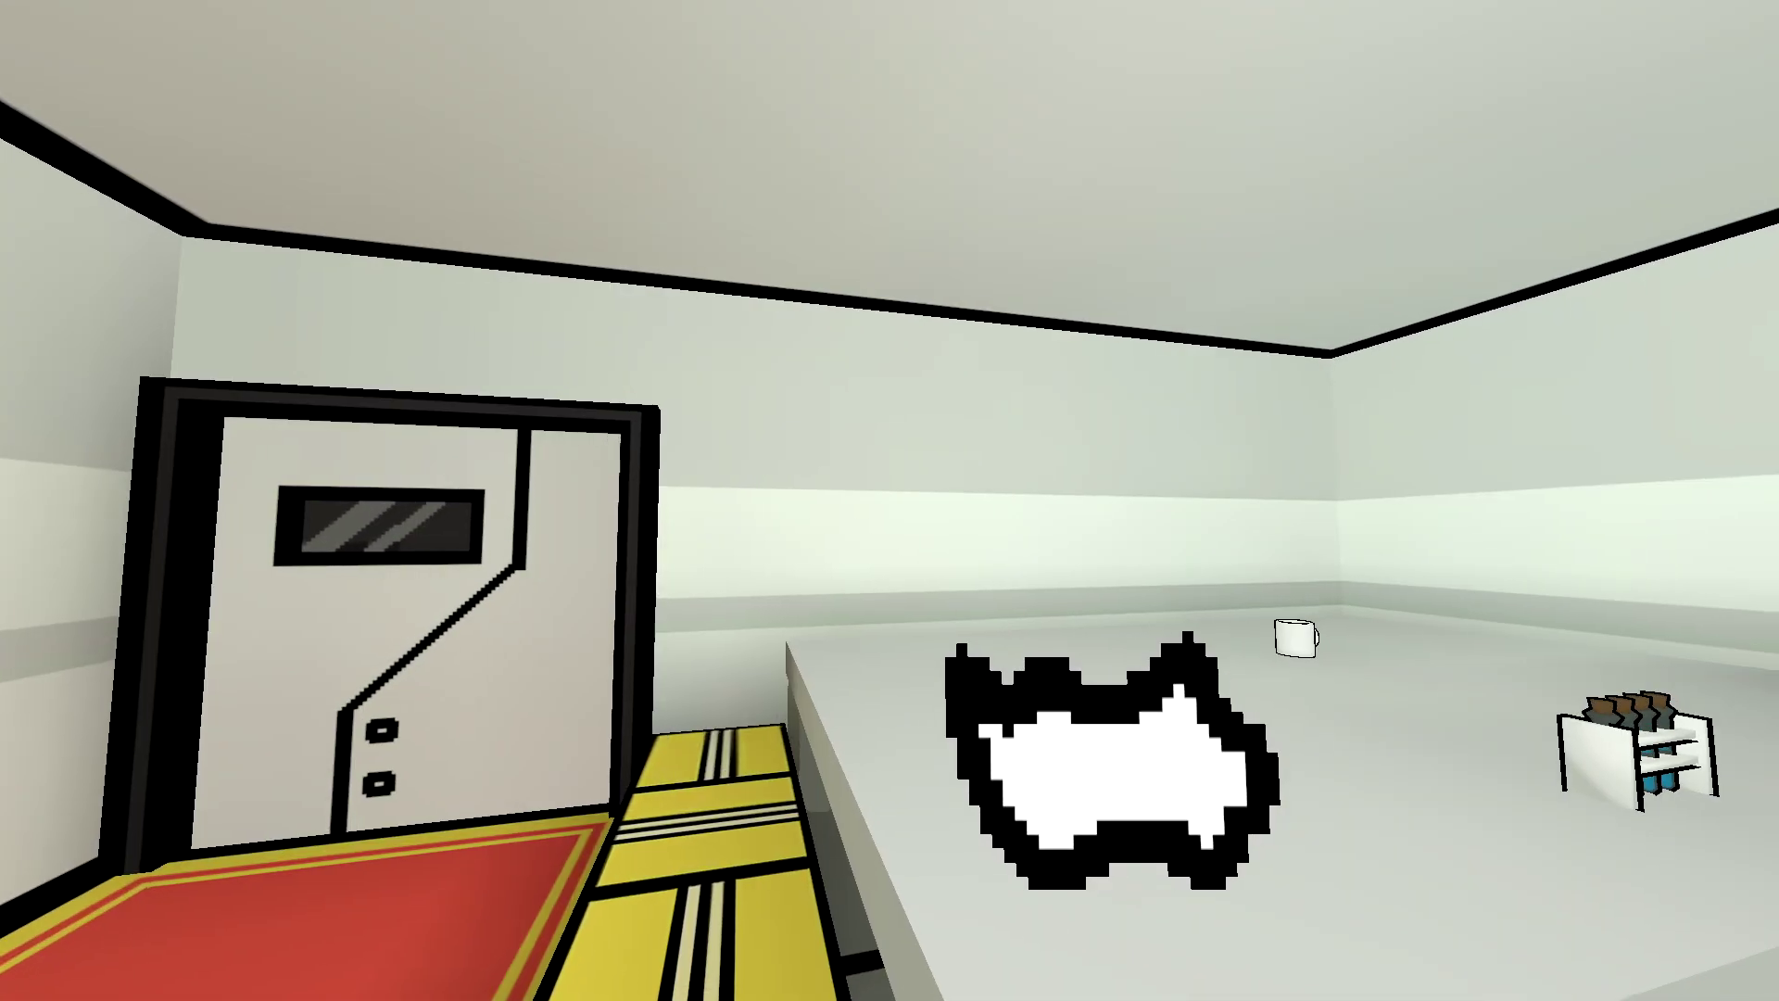
key("w")
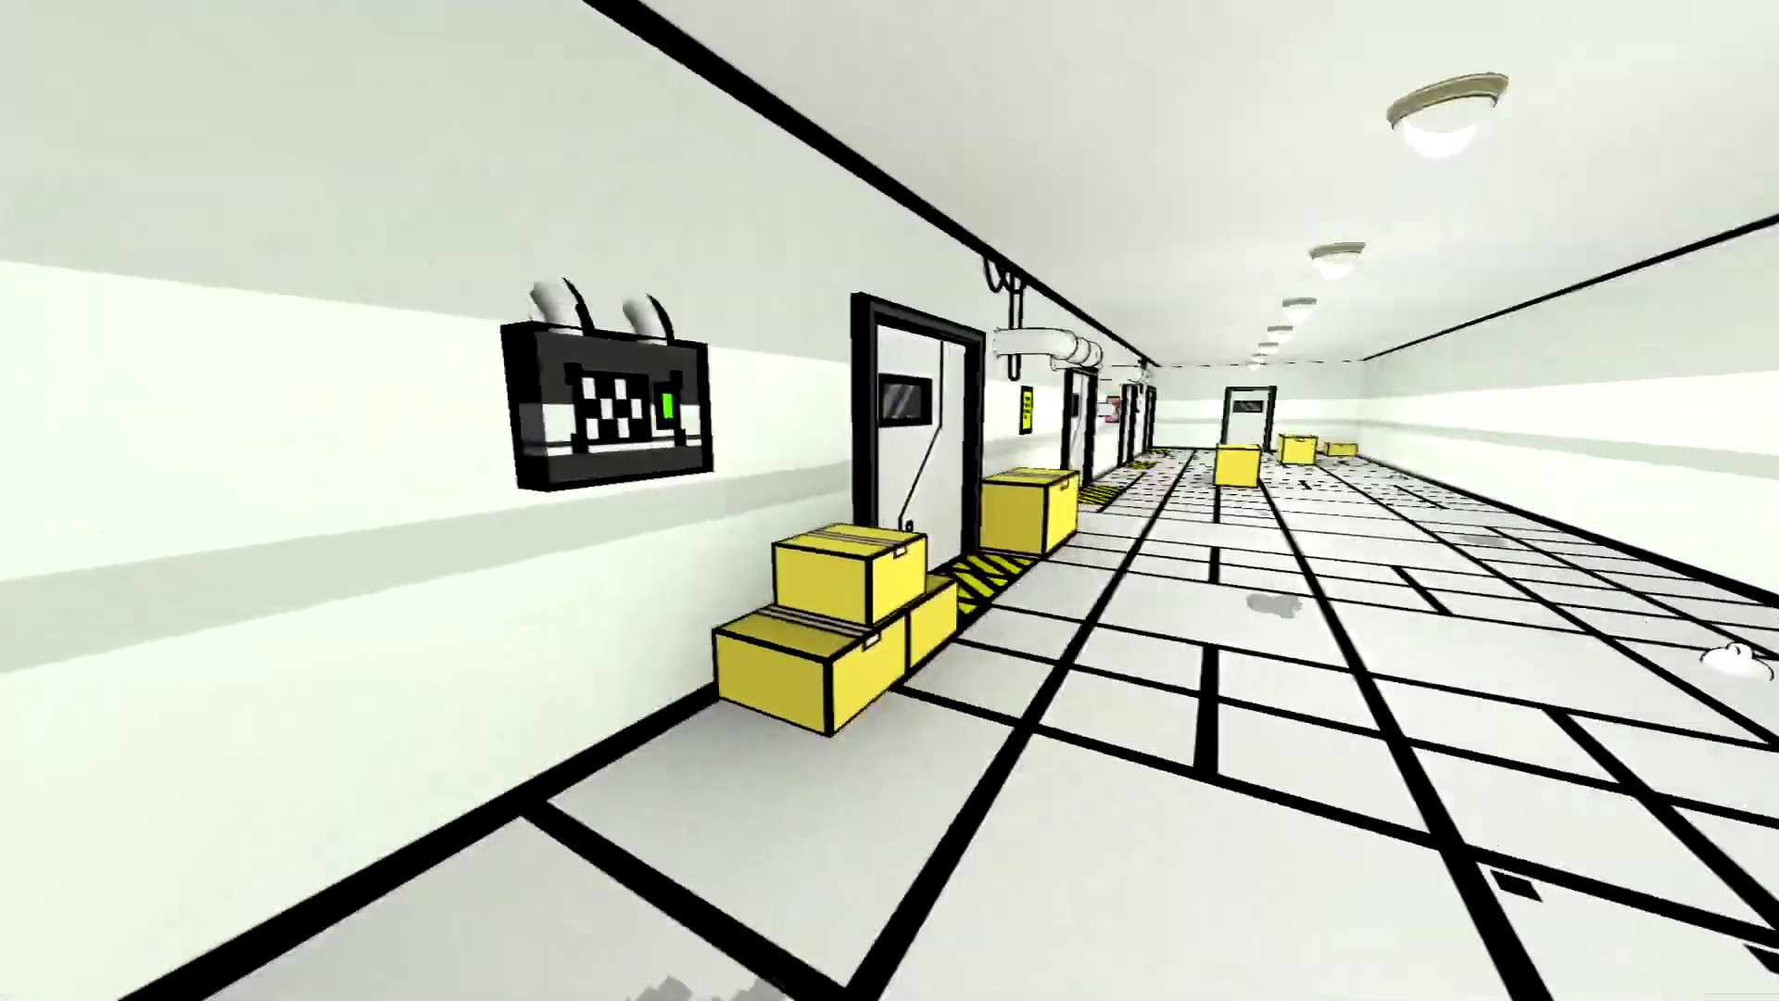
Step: Walk past the crates with the Physics Gun equipped to face the black-squares poster
key("w")
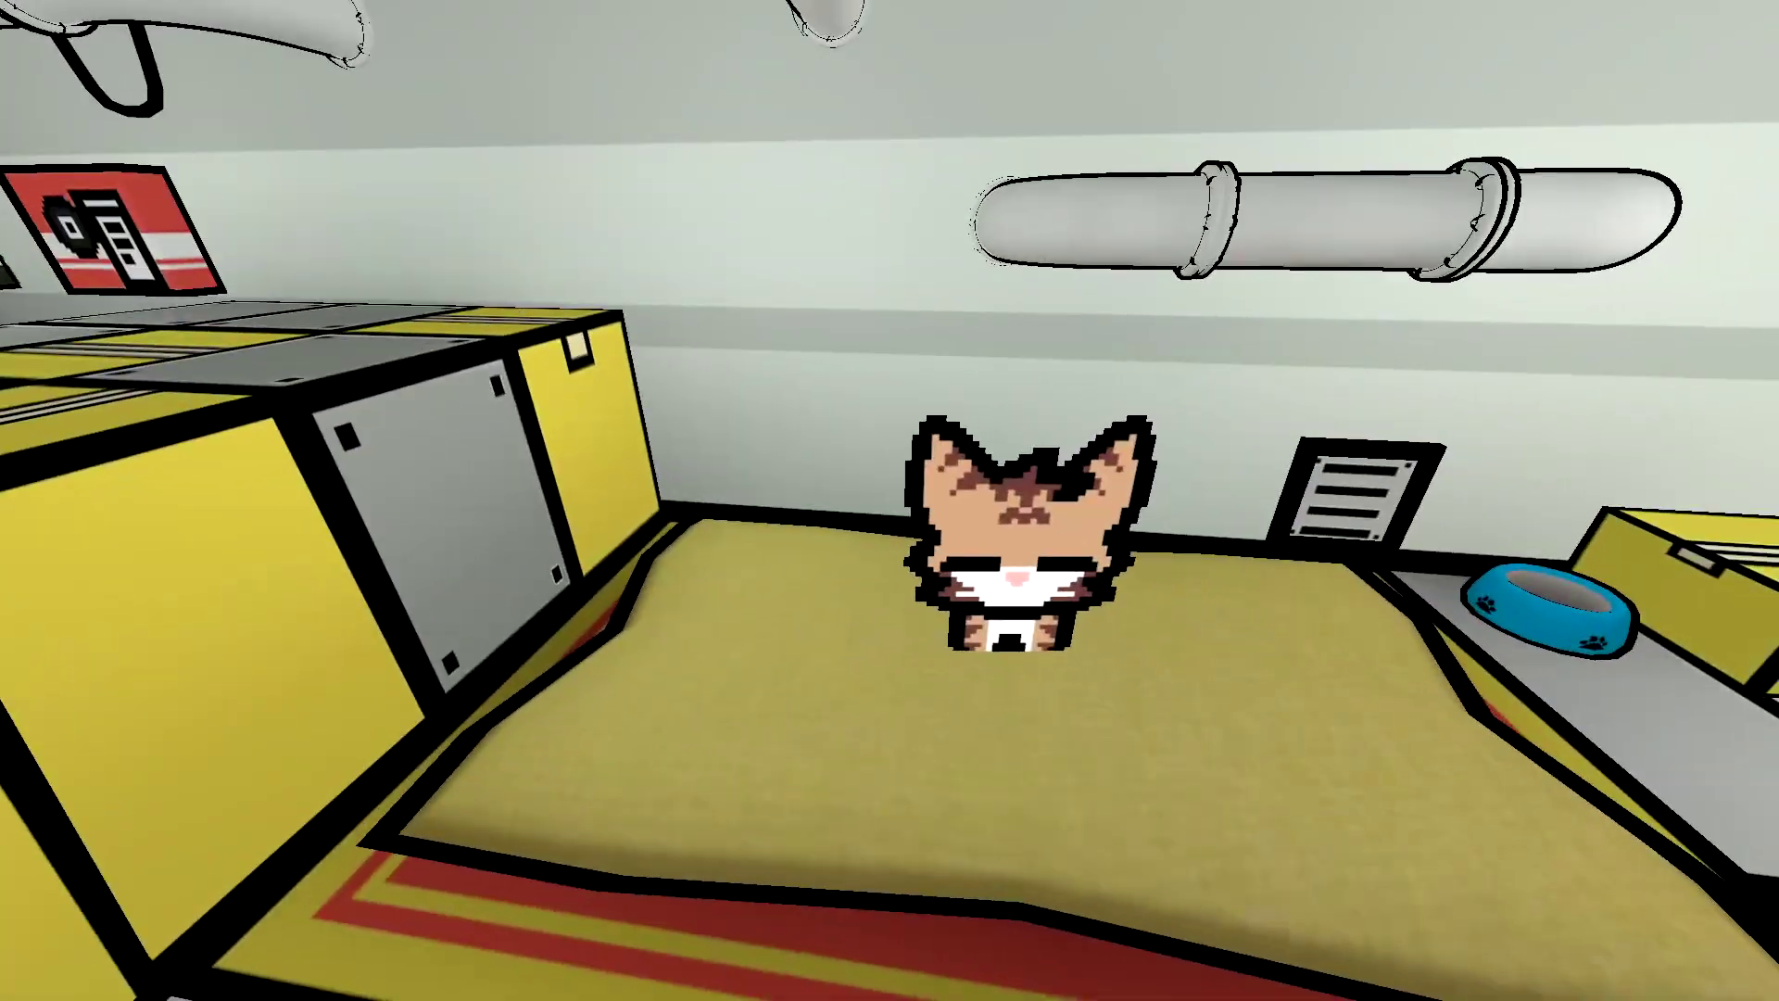
key("1")
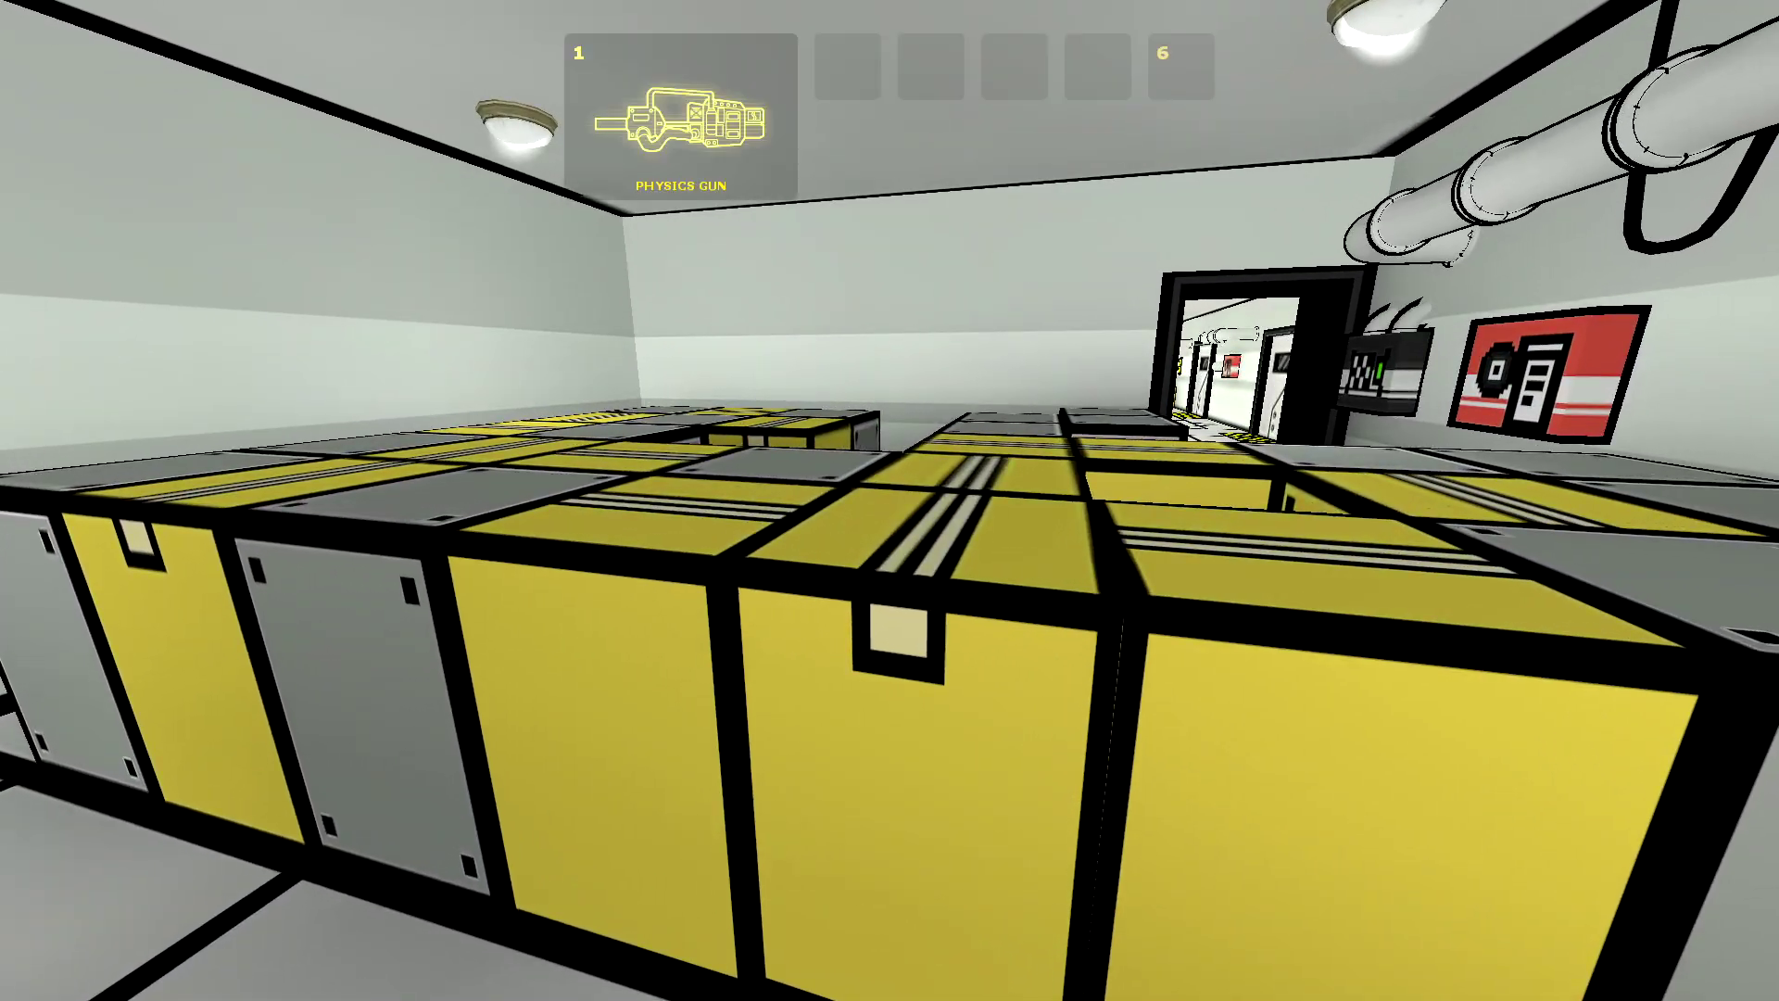
key("w")
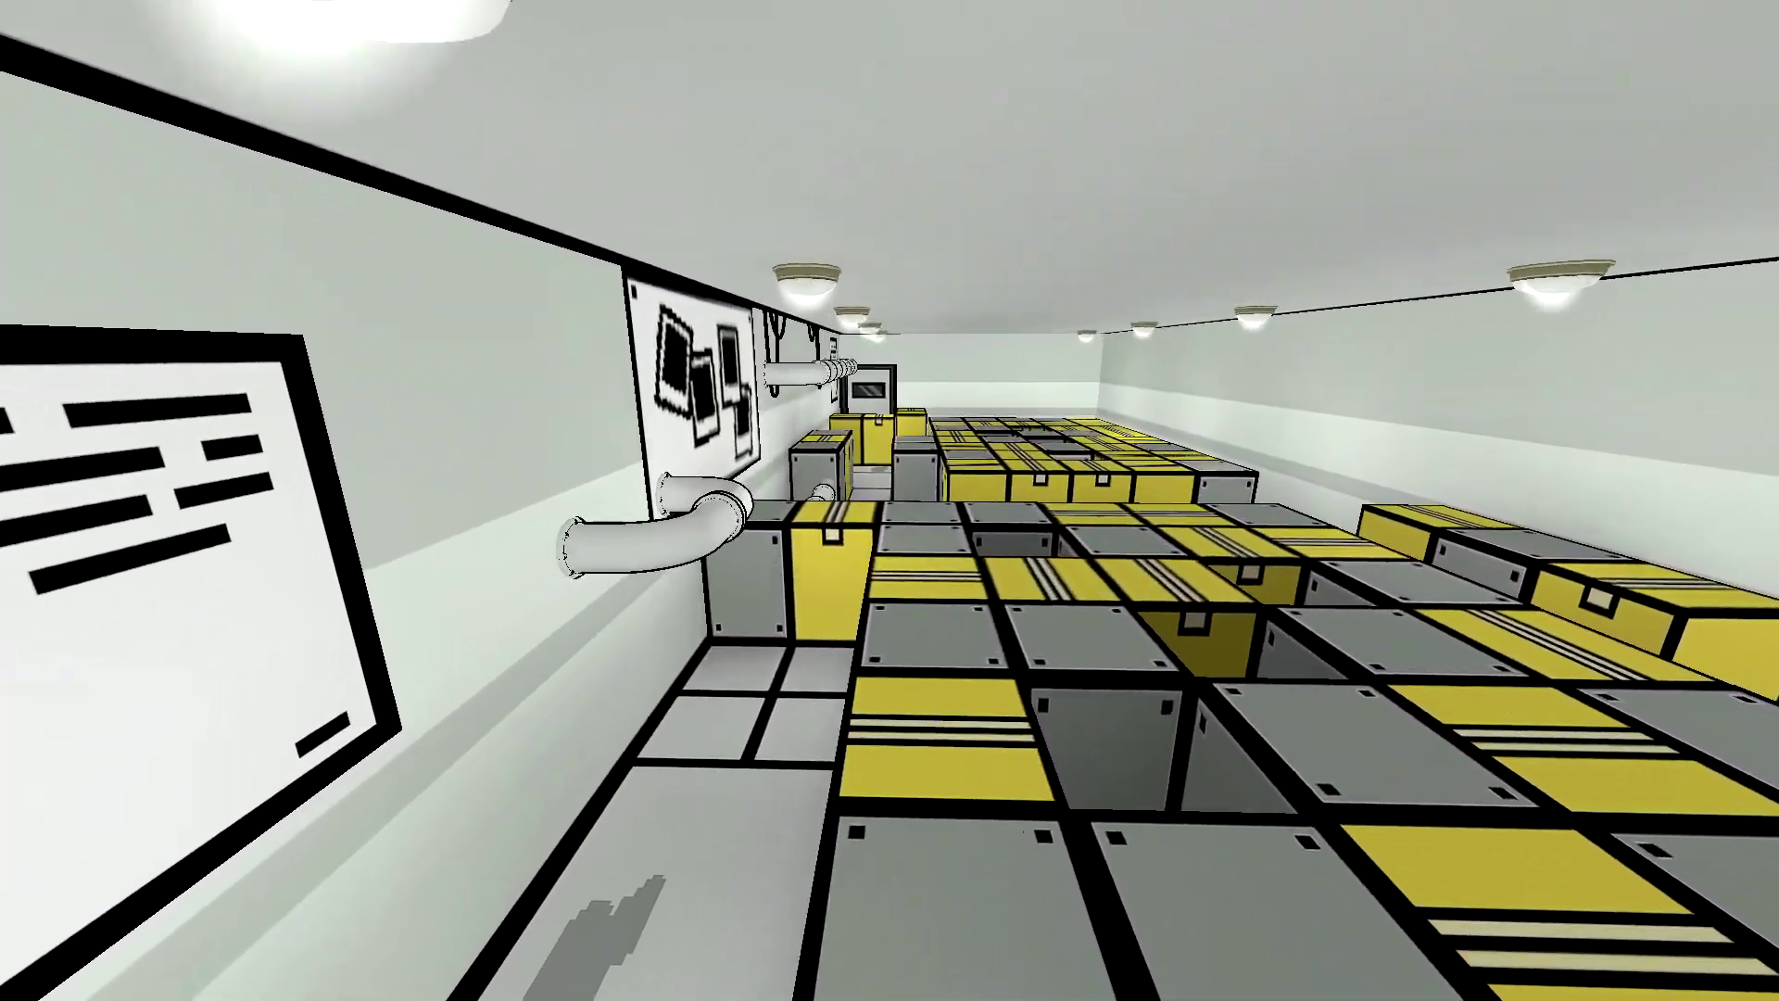
key("w")
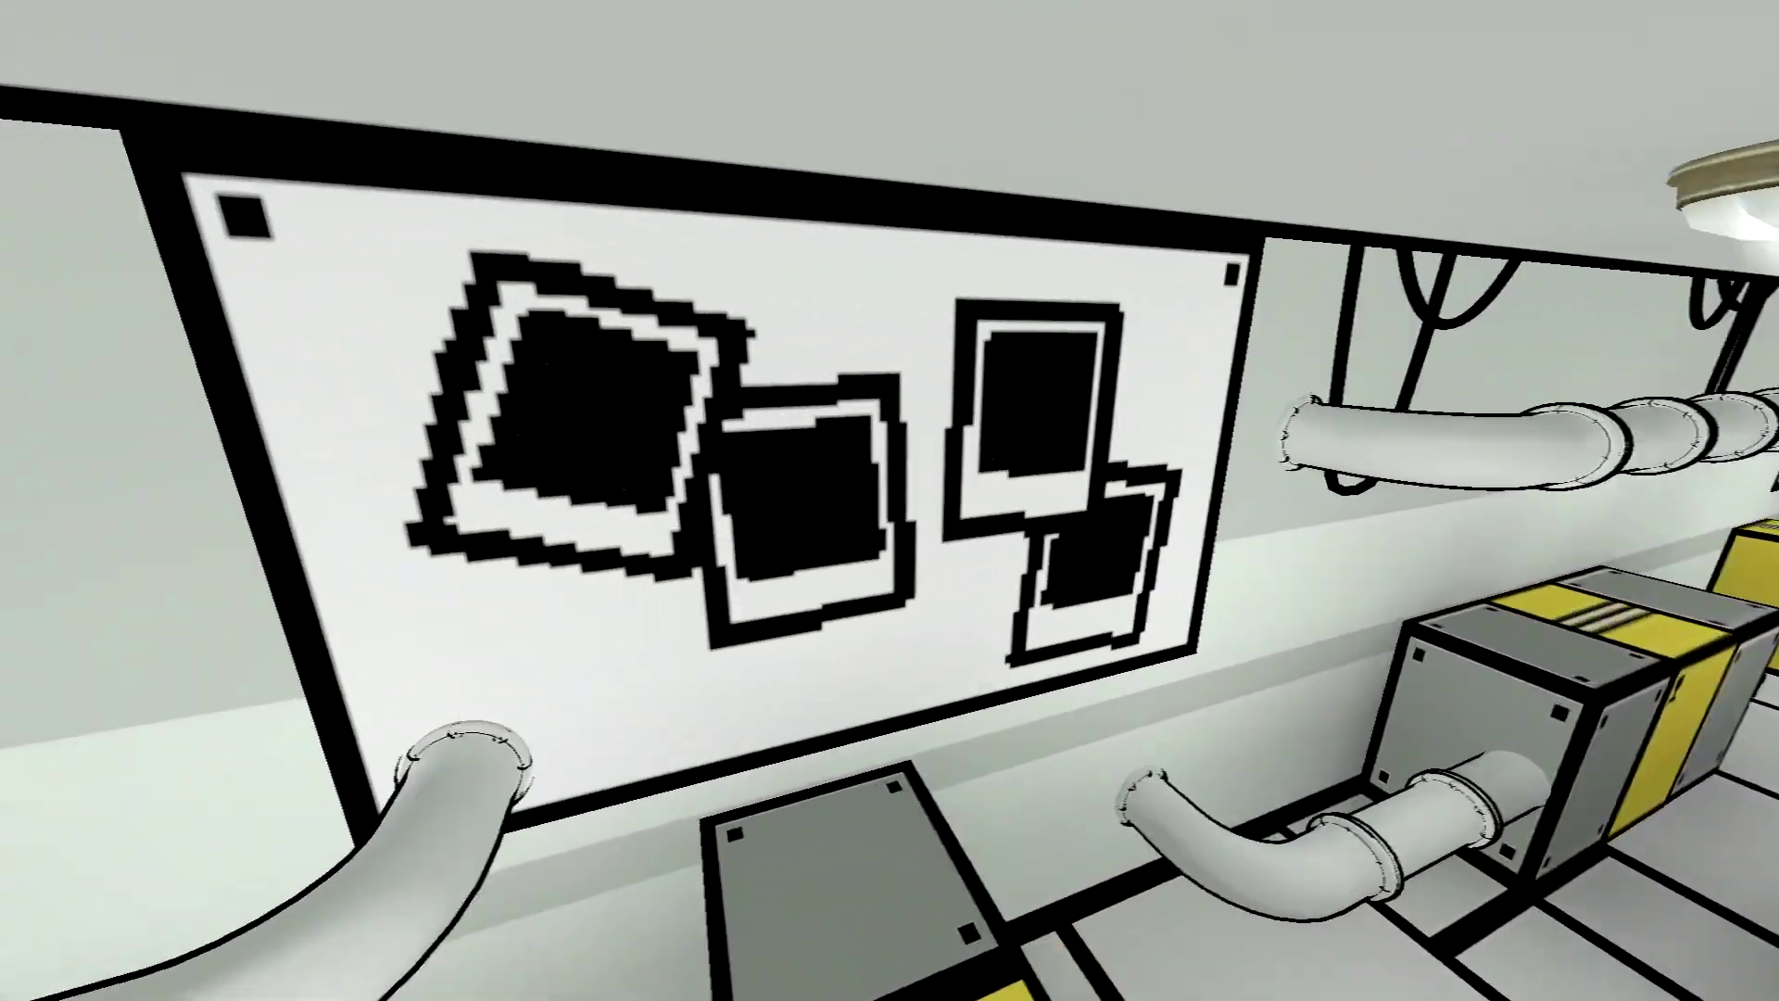
key("1")
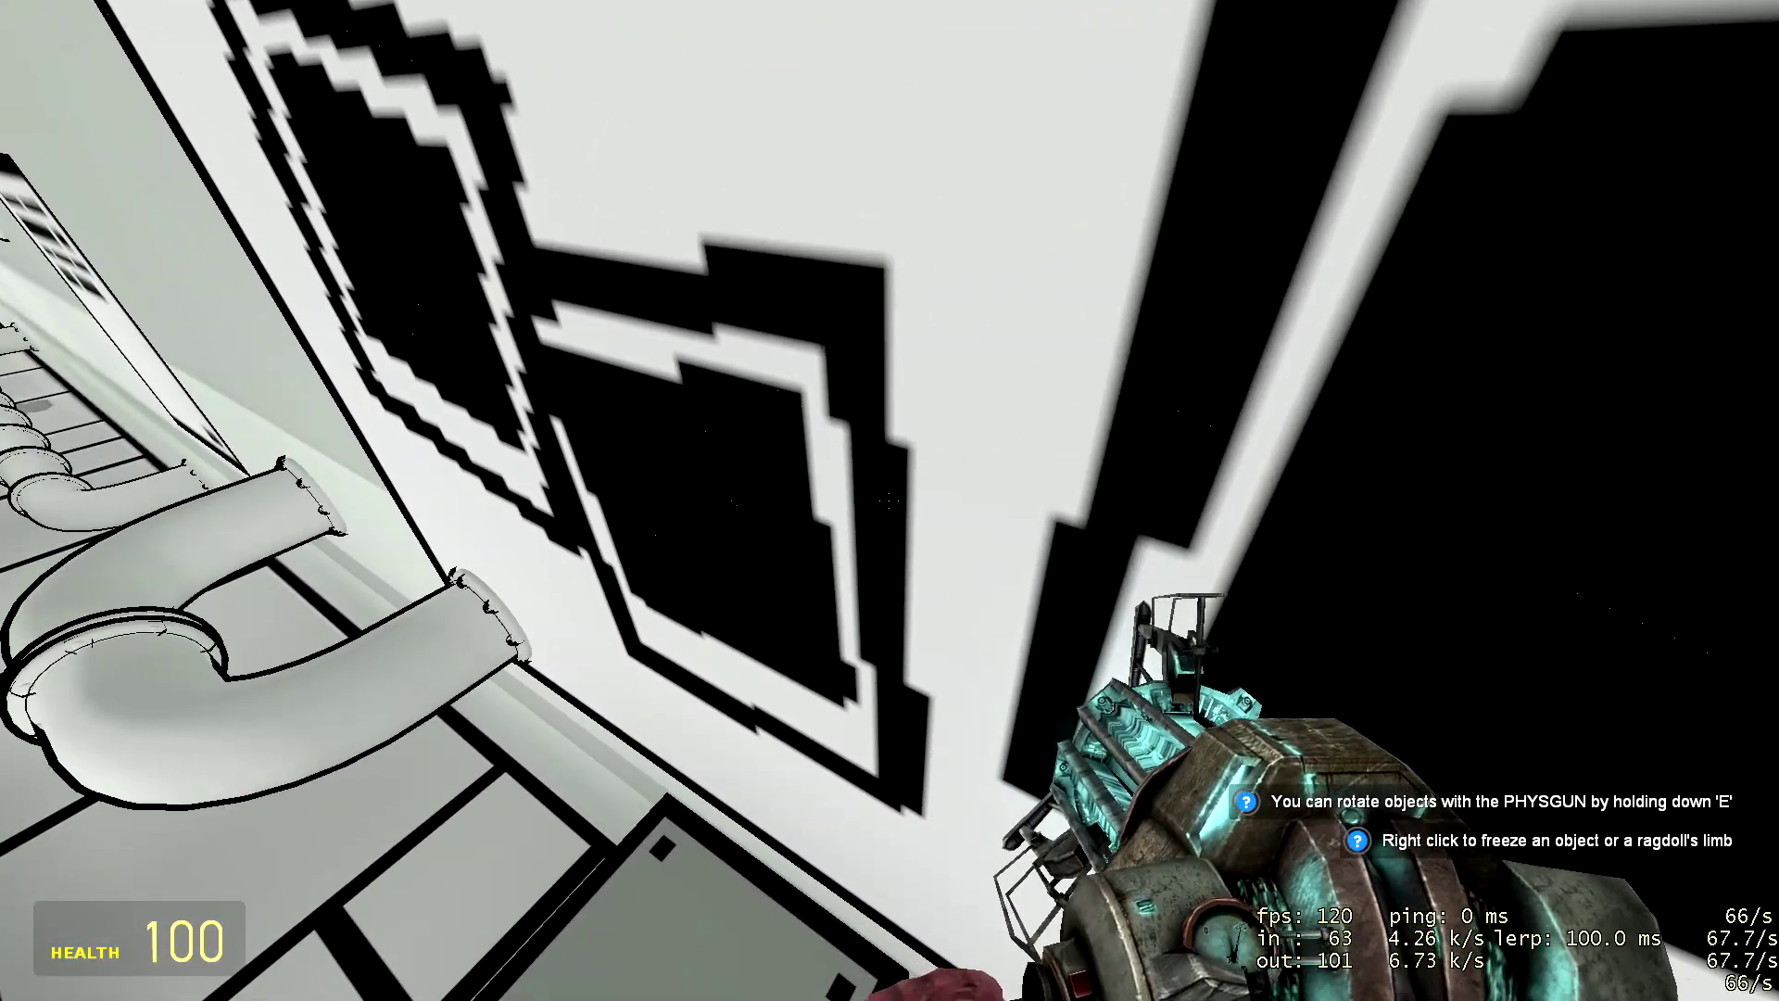
scroll(889, 501, "up", 2)
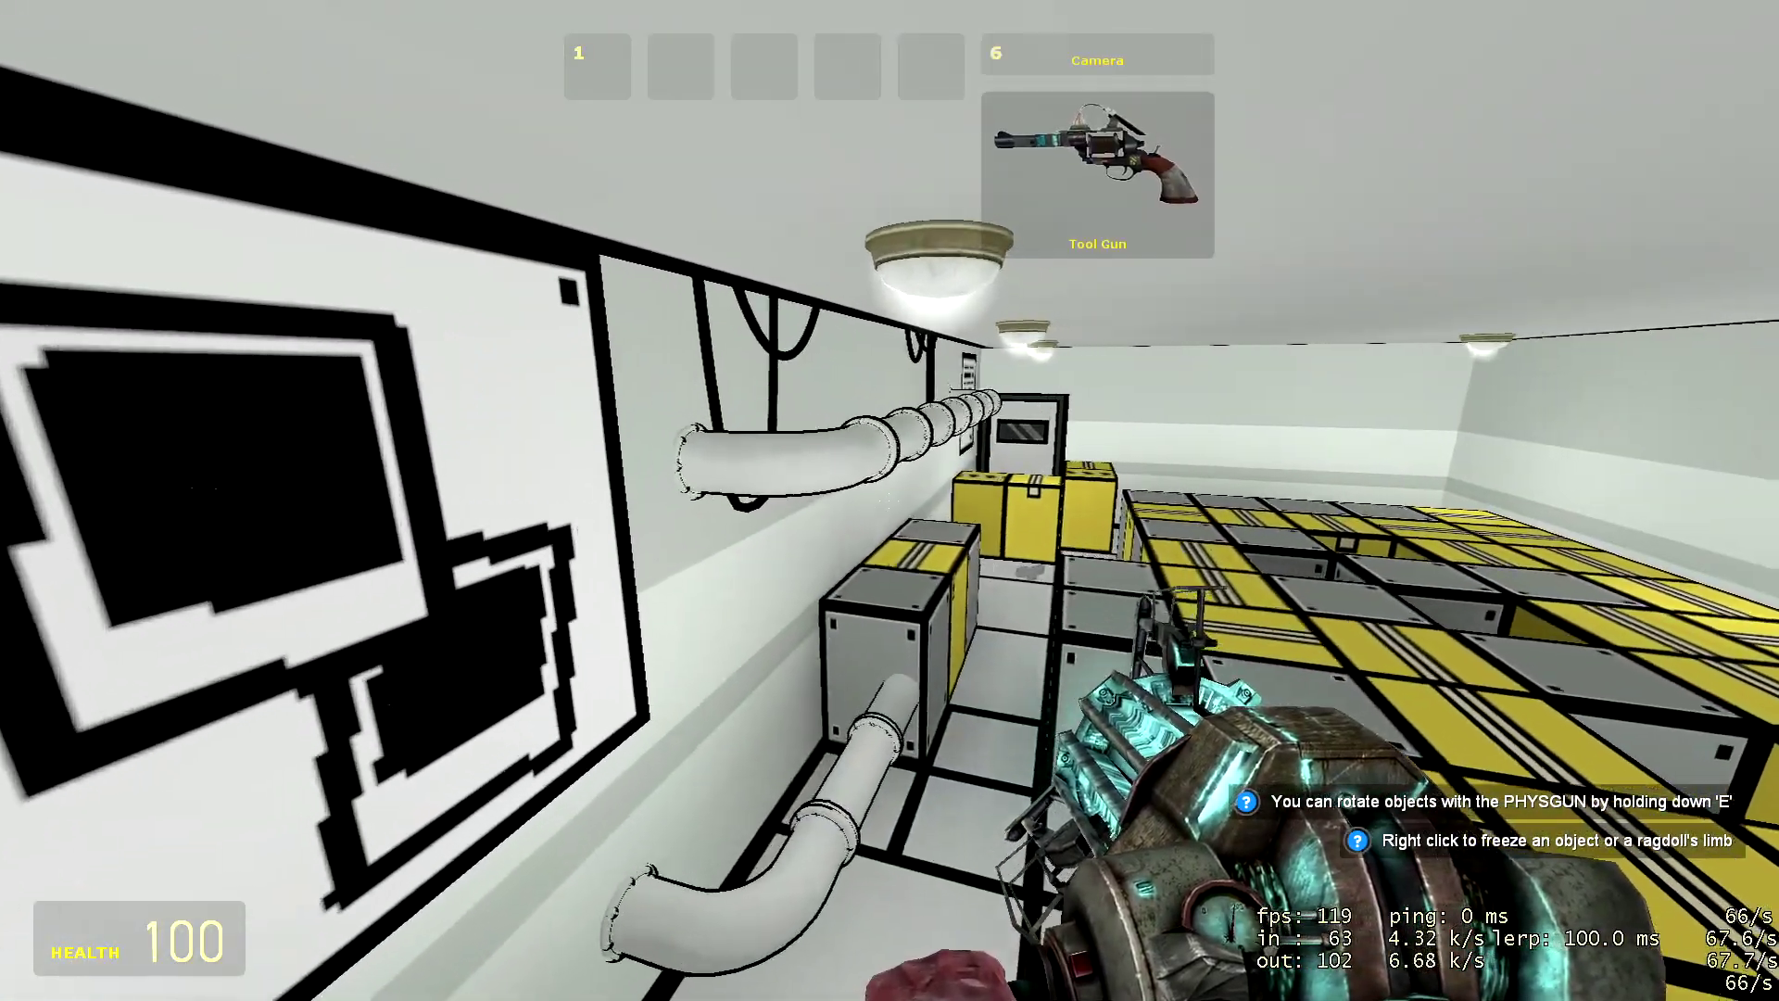
scroll(889, 502, "up", 1)
Step: Switch to the Camera to hide the HUD and head down the corridor toward the door
left_click(890, 500)
key("w")
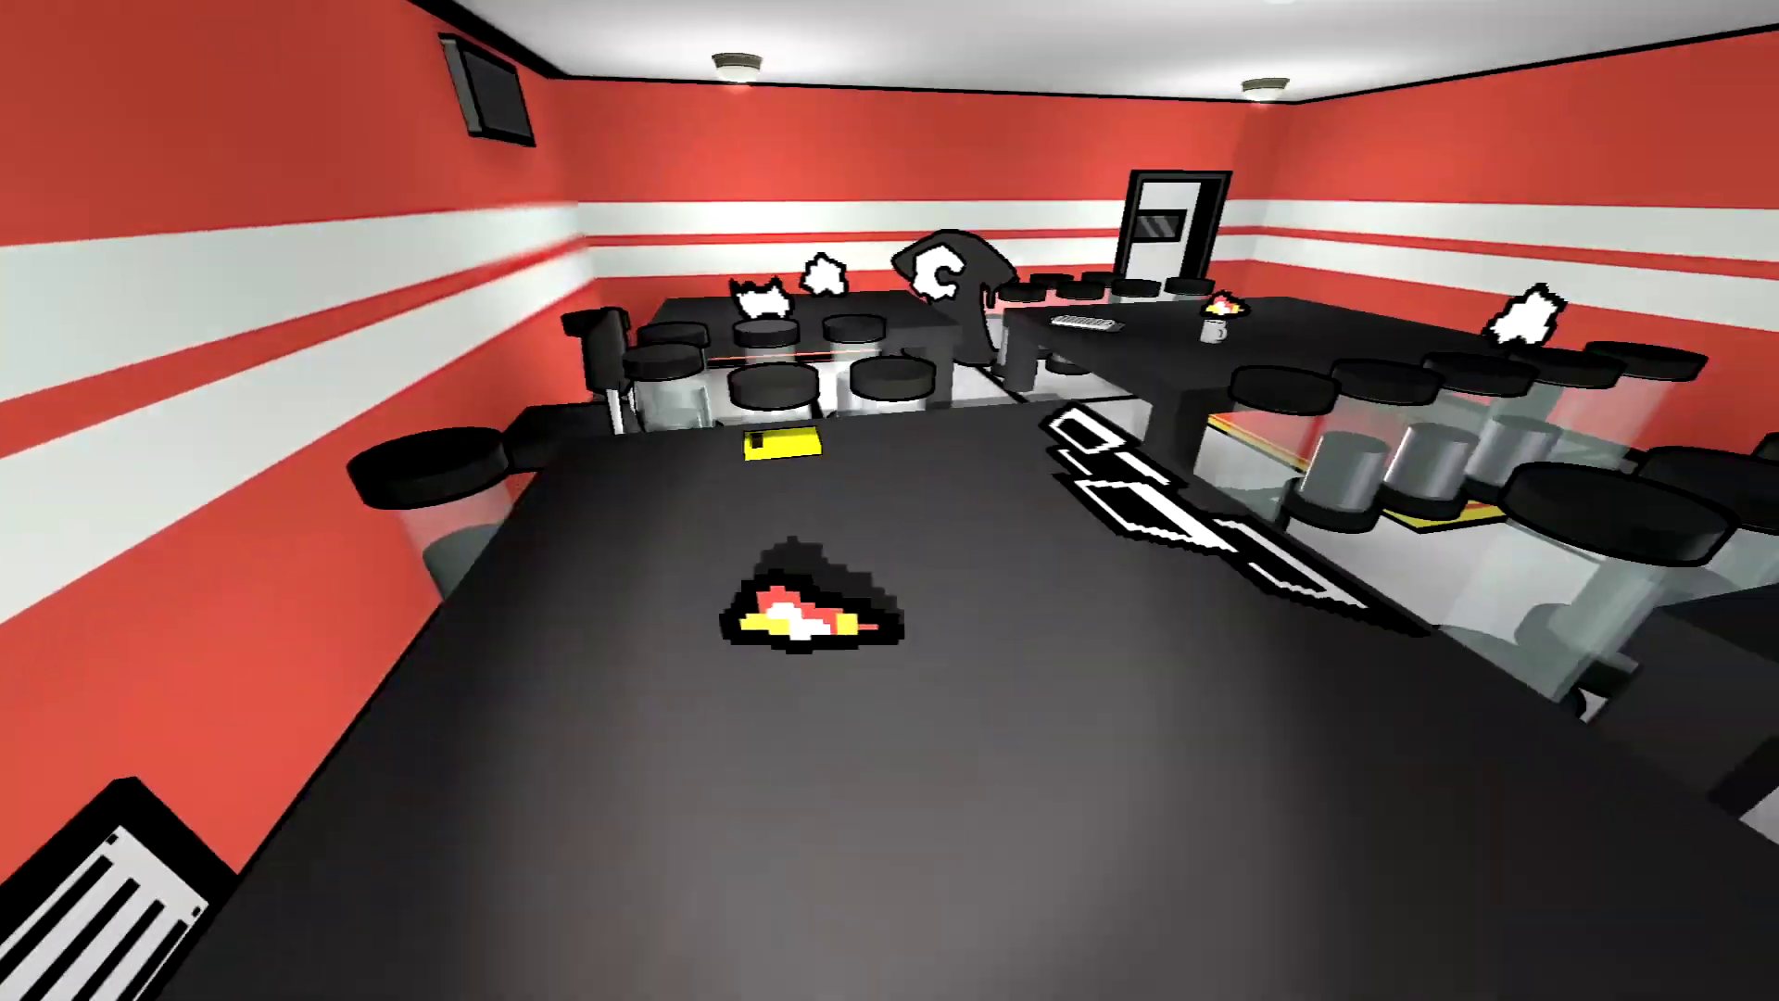
Step: View photograph IV on the canteen table, then close it and face the door
key("e")
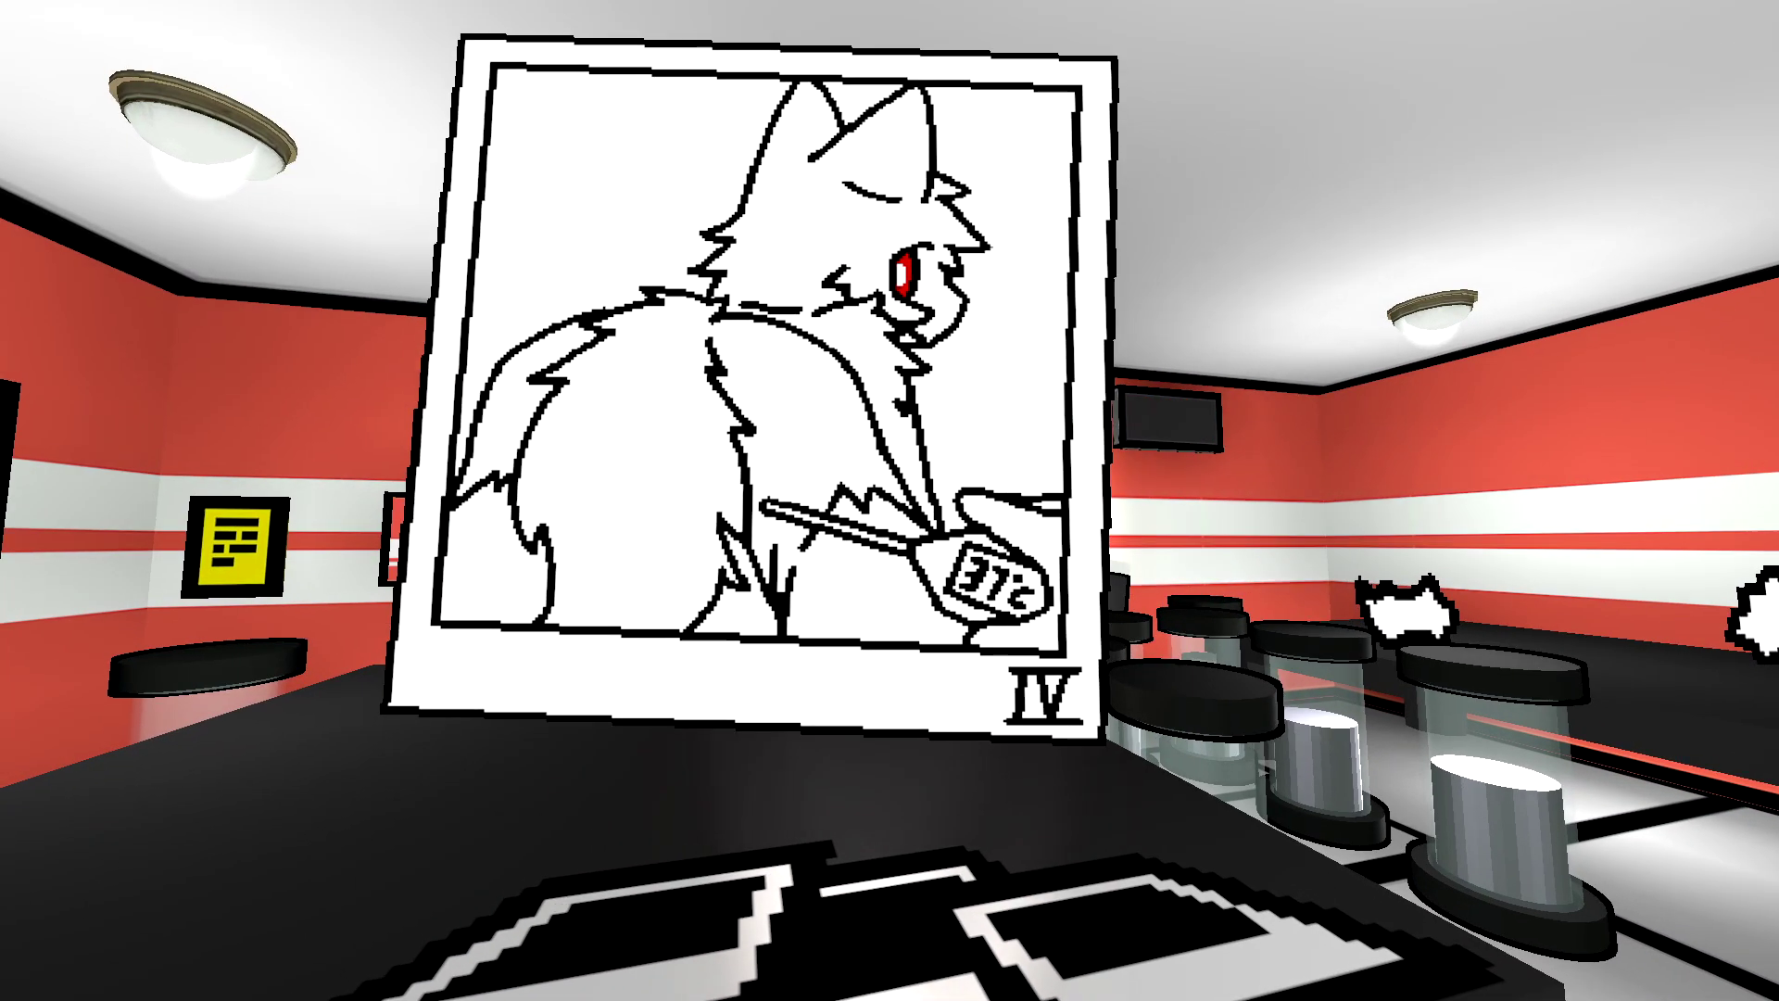
key("e")
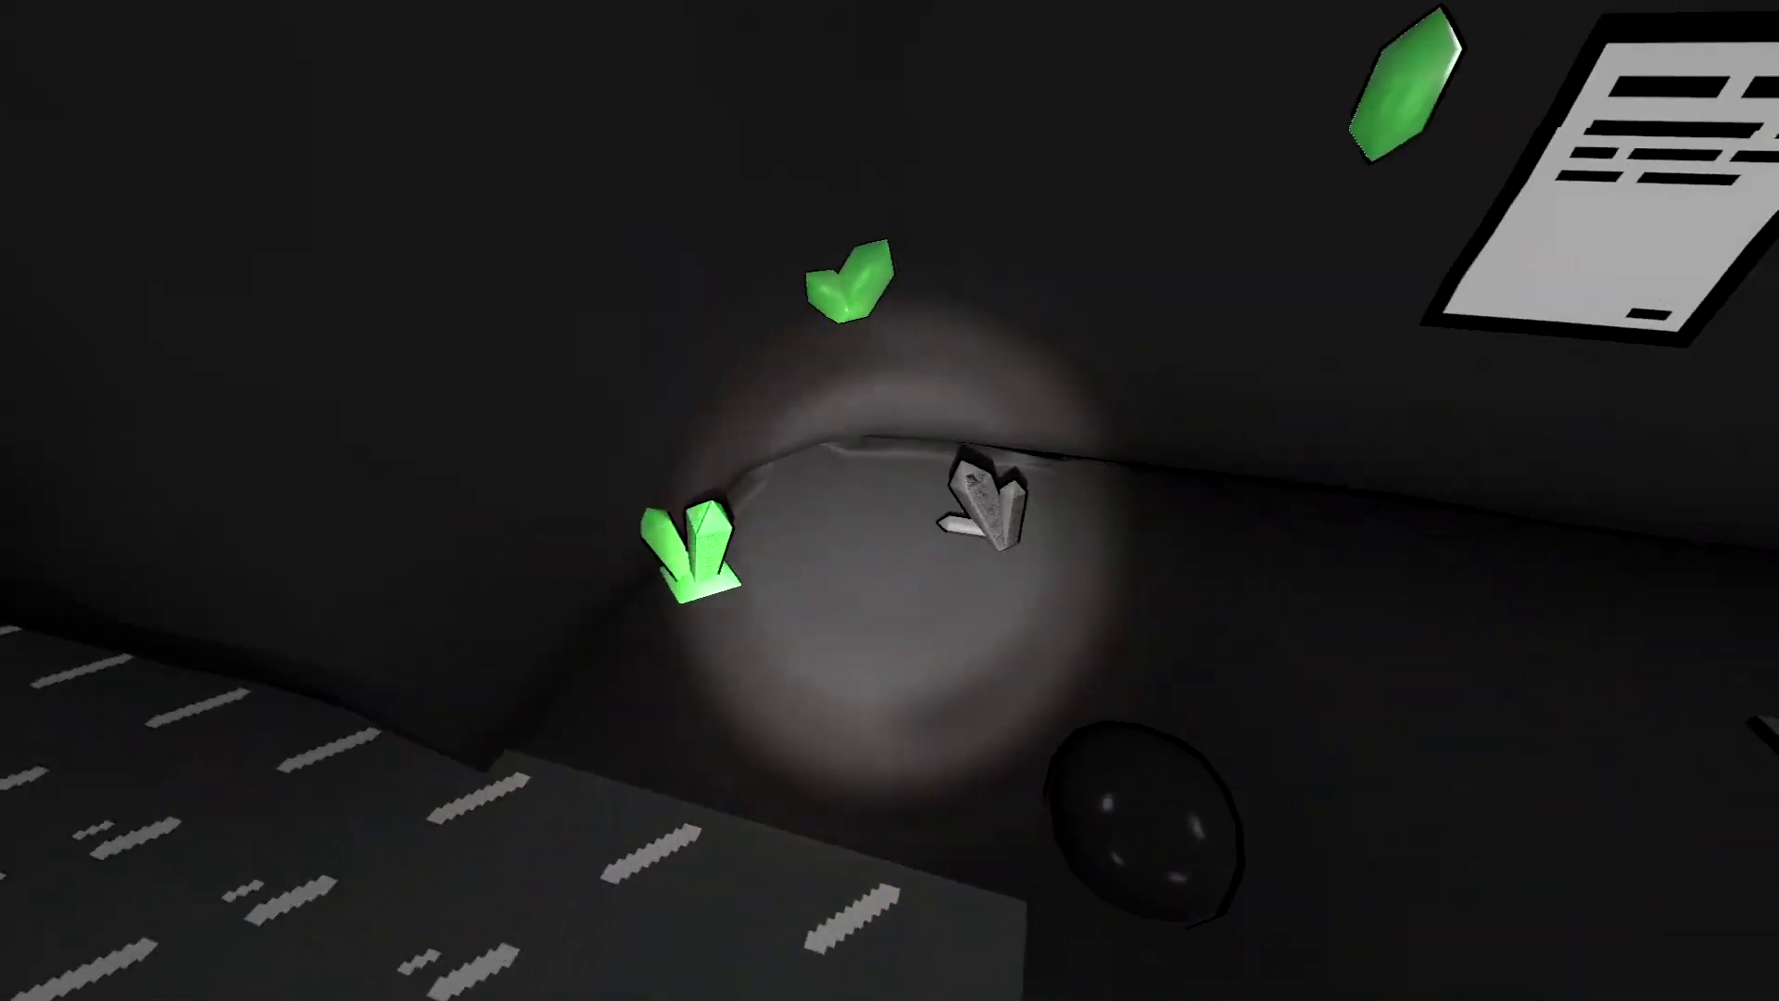
Step: Save a screenshot of the current view
key("F12")
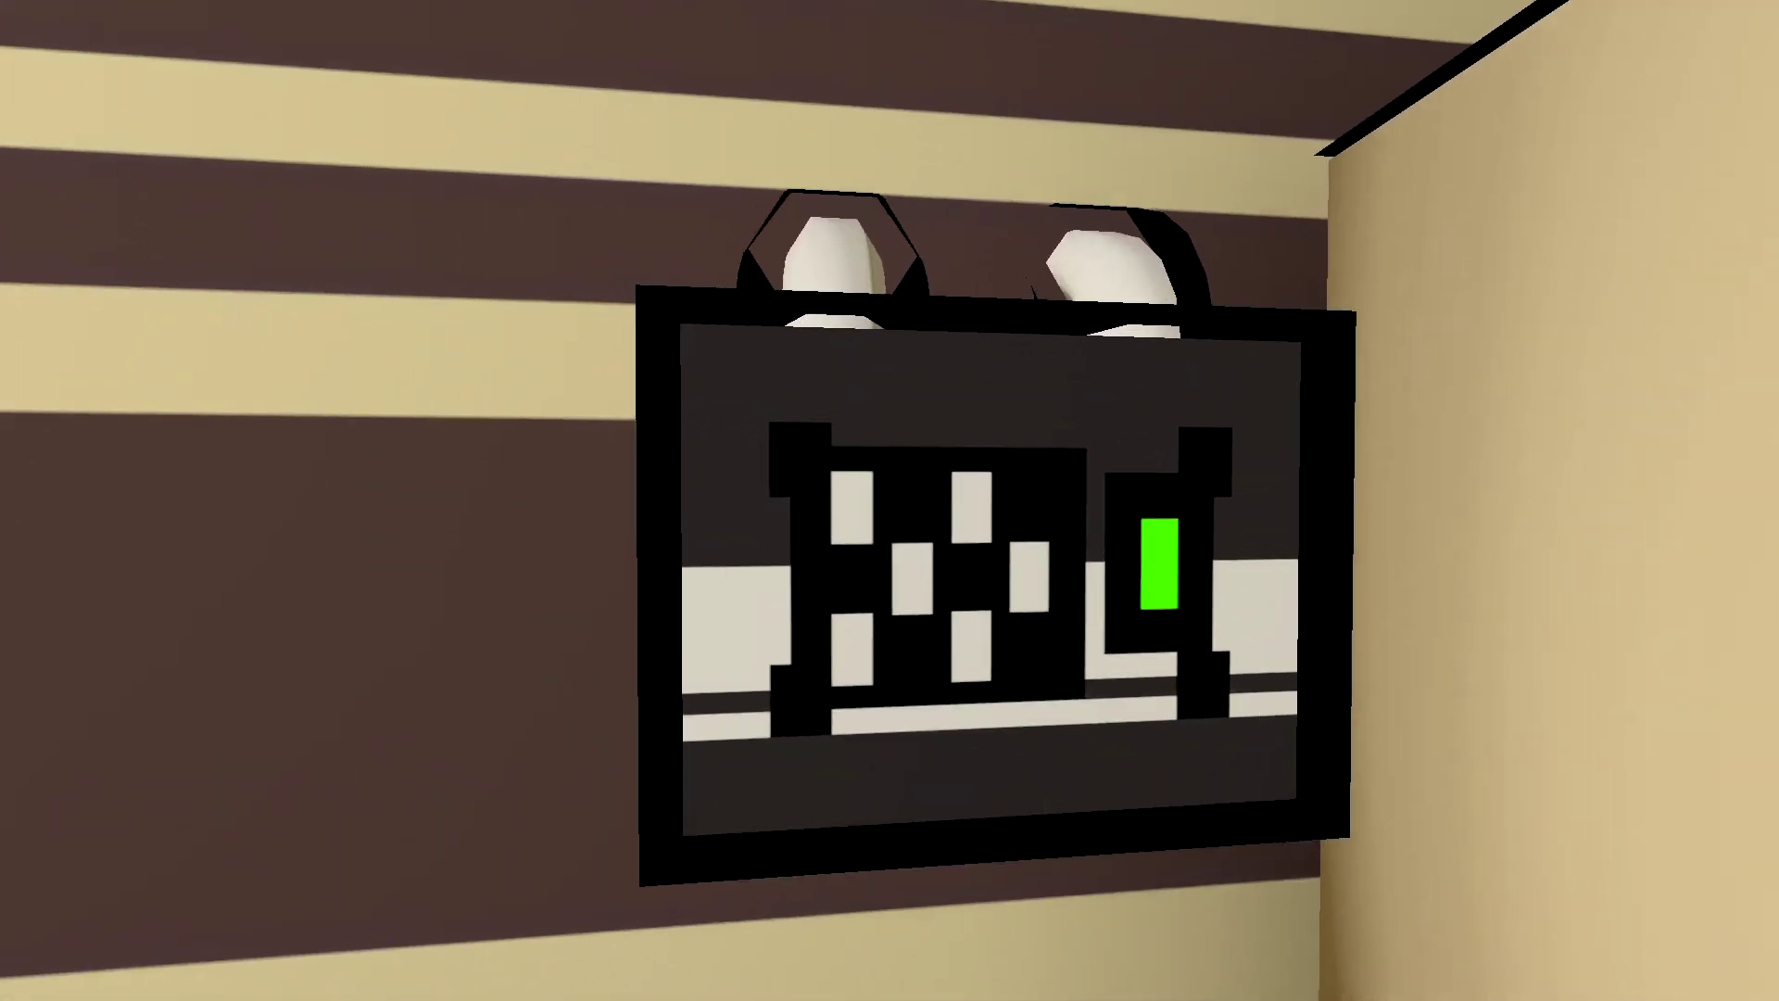
Step: Back away from the wall device and walk through the glass door and hallway to the far doorway
key("s")
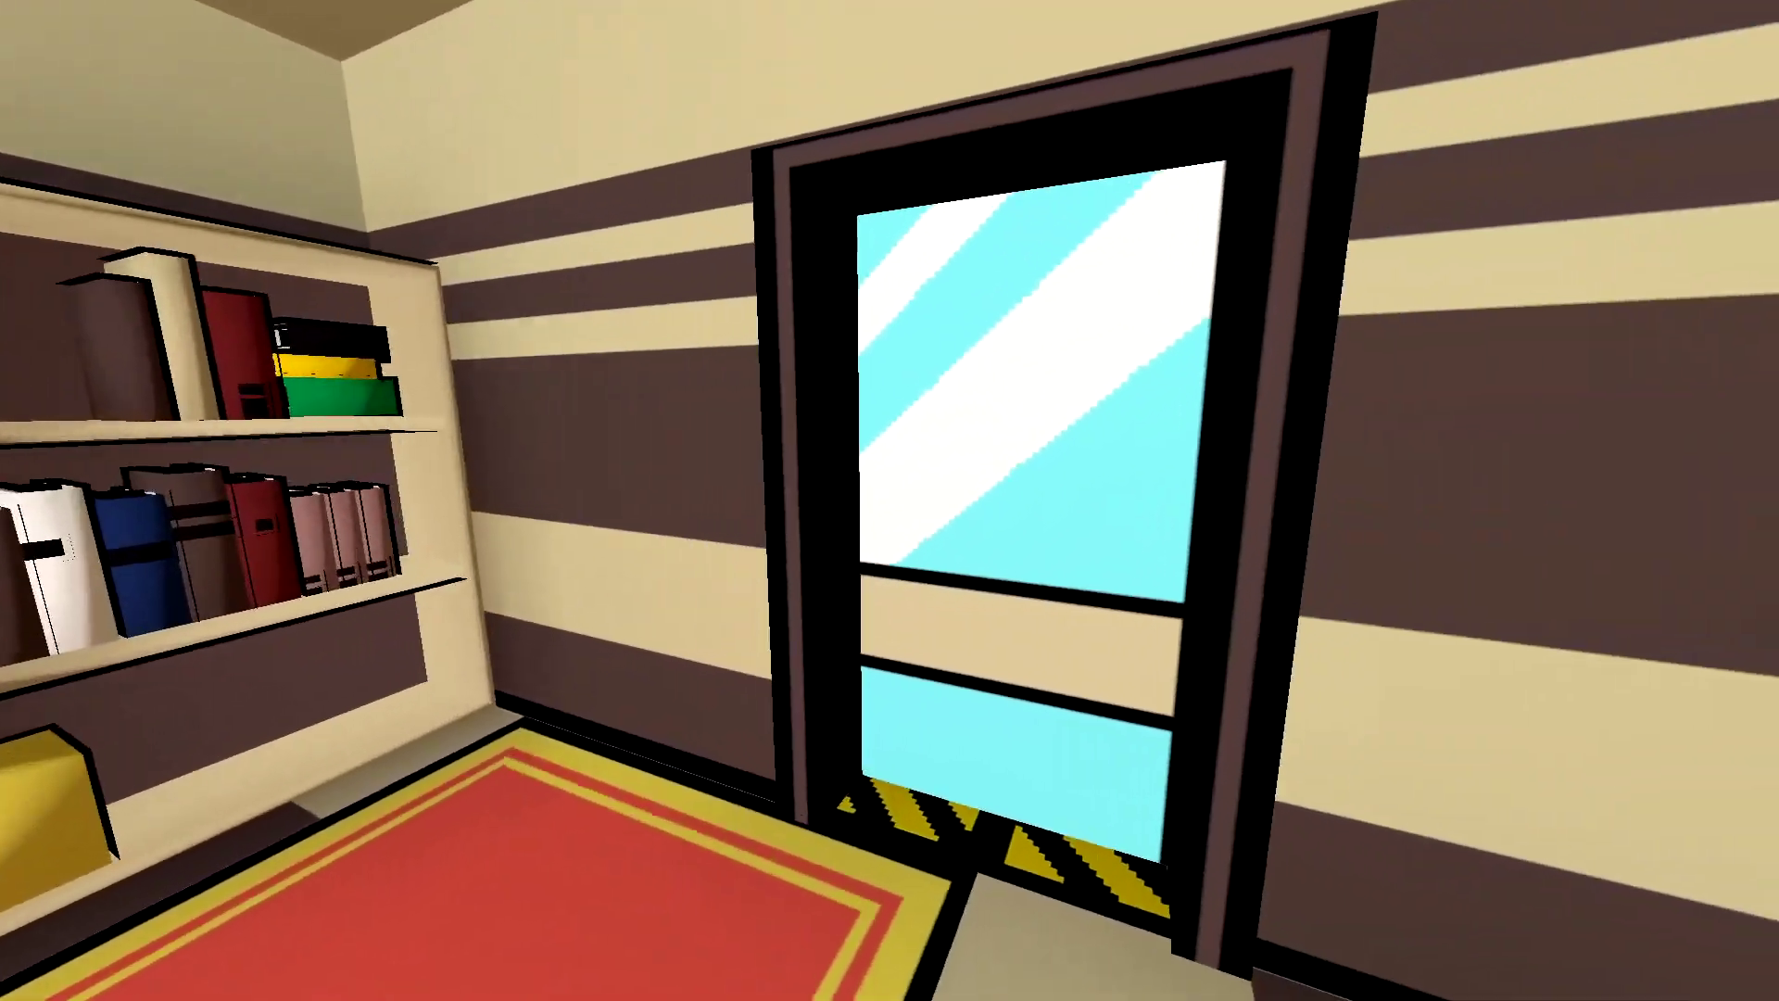
key("w")
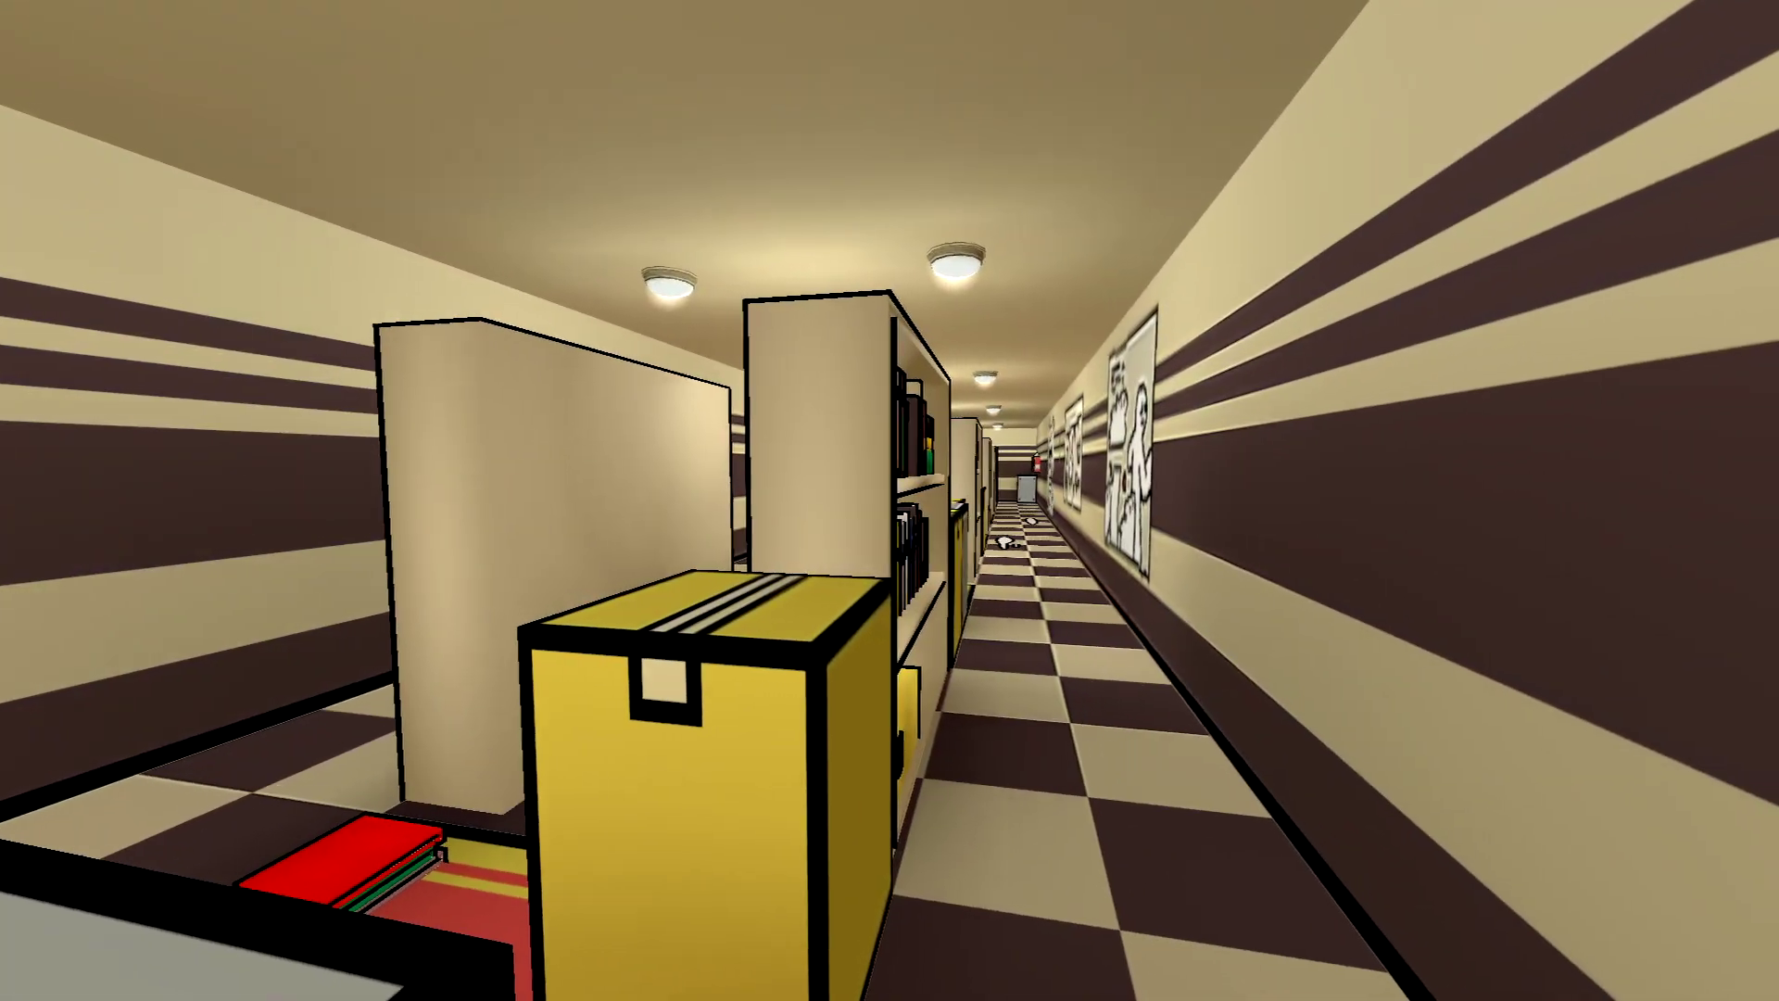
key("w")
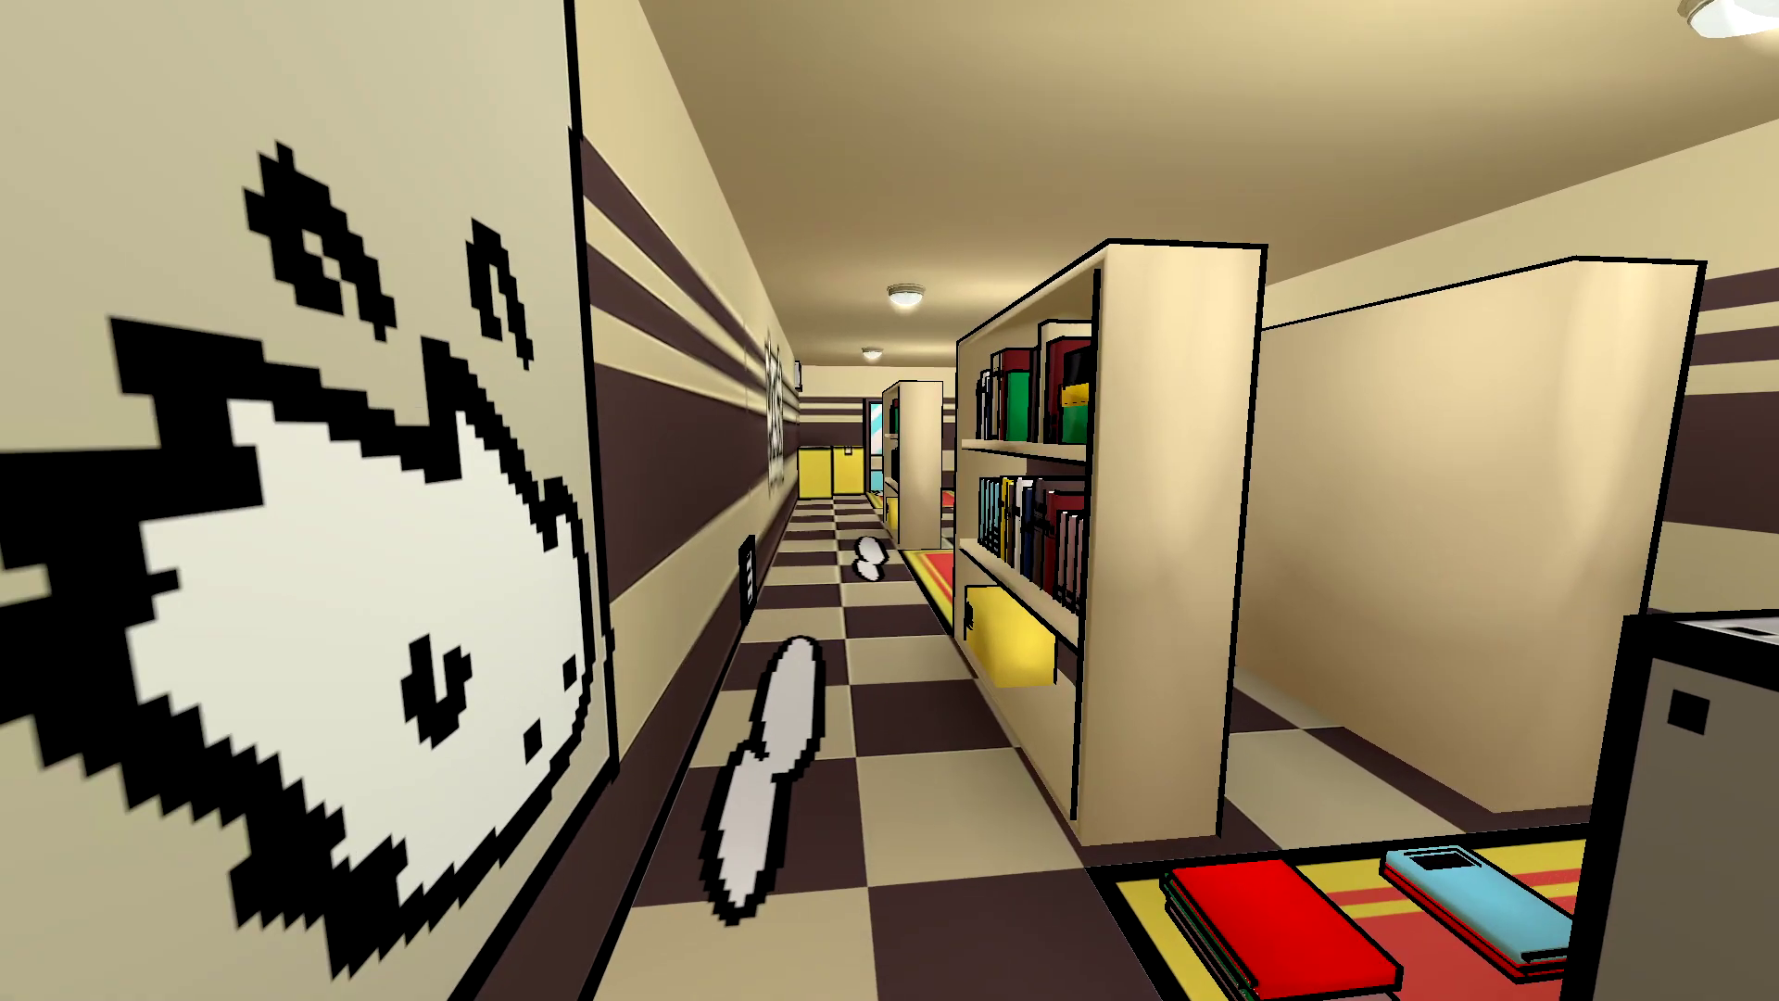
key("w")
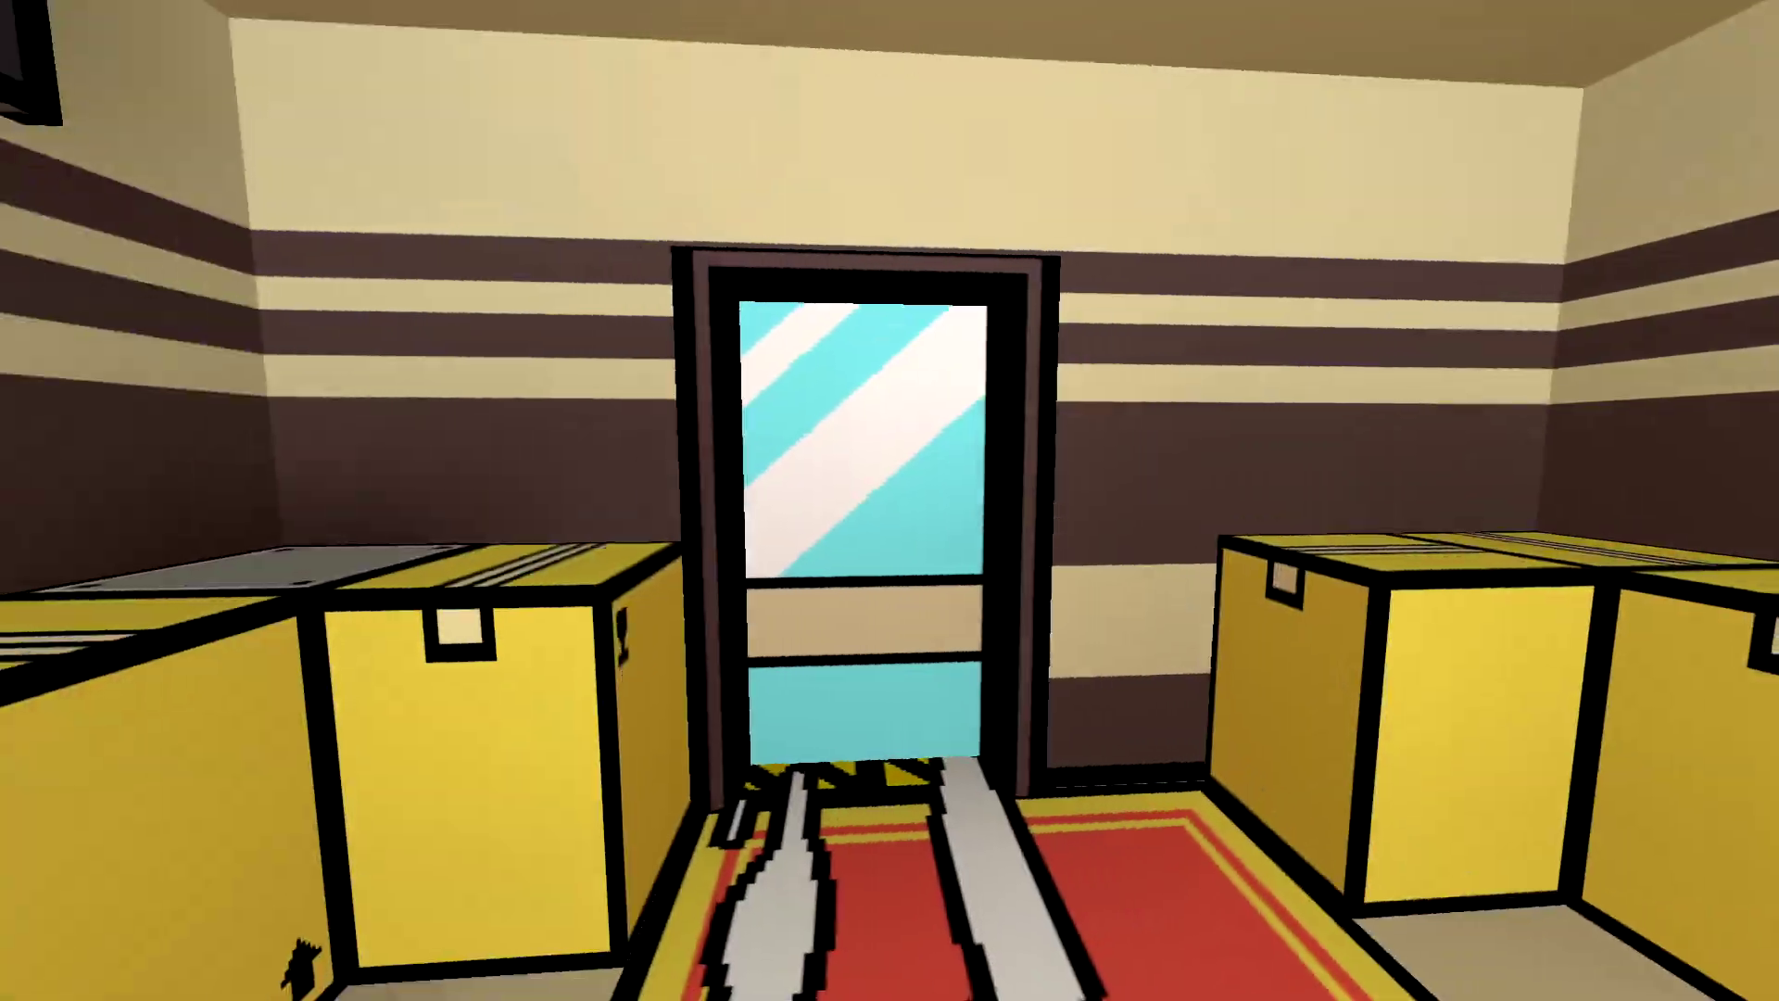
key("w")
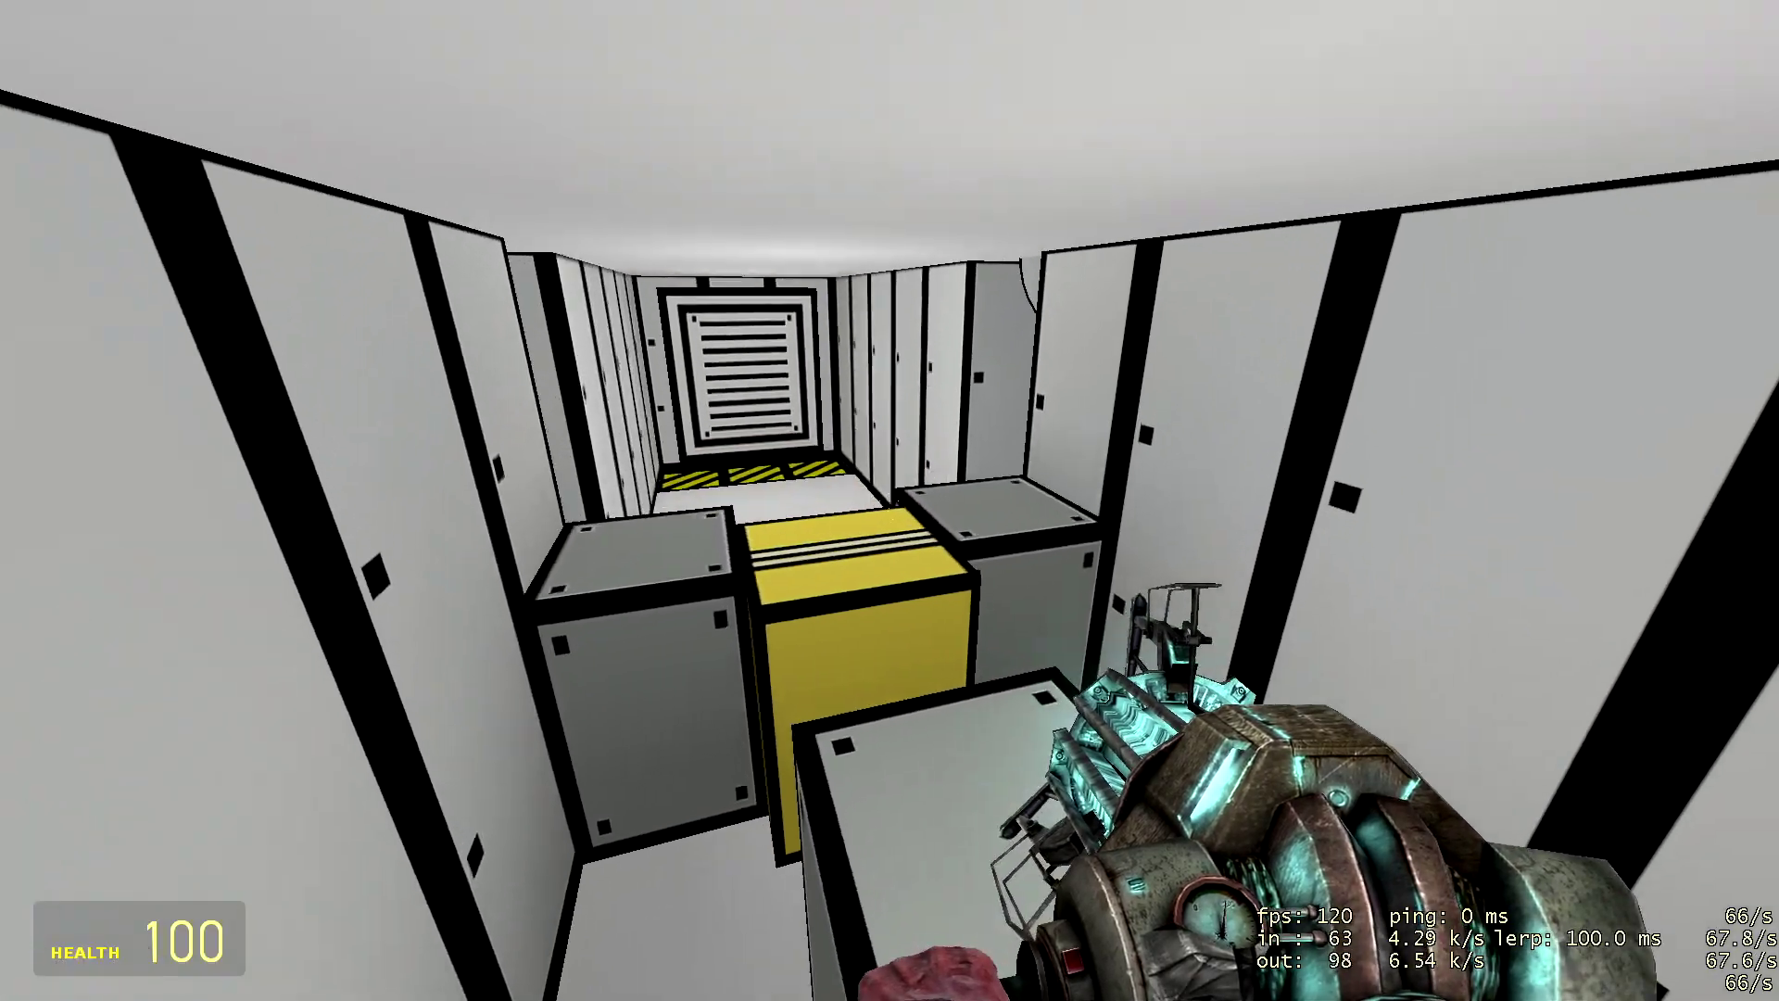
Step: Move the yellow crate blocking the corridor with the physgun and set it down upright
left_click(890, 501)
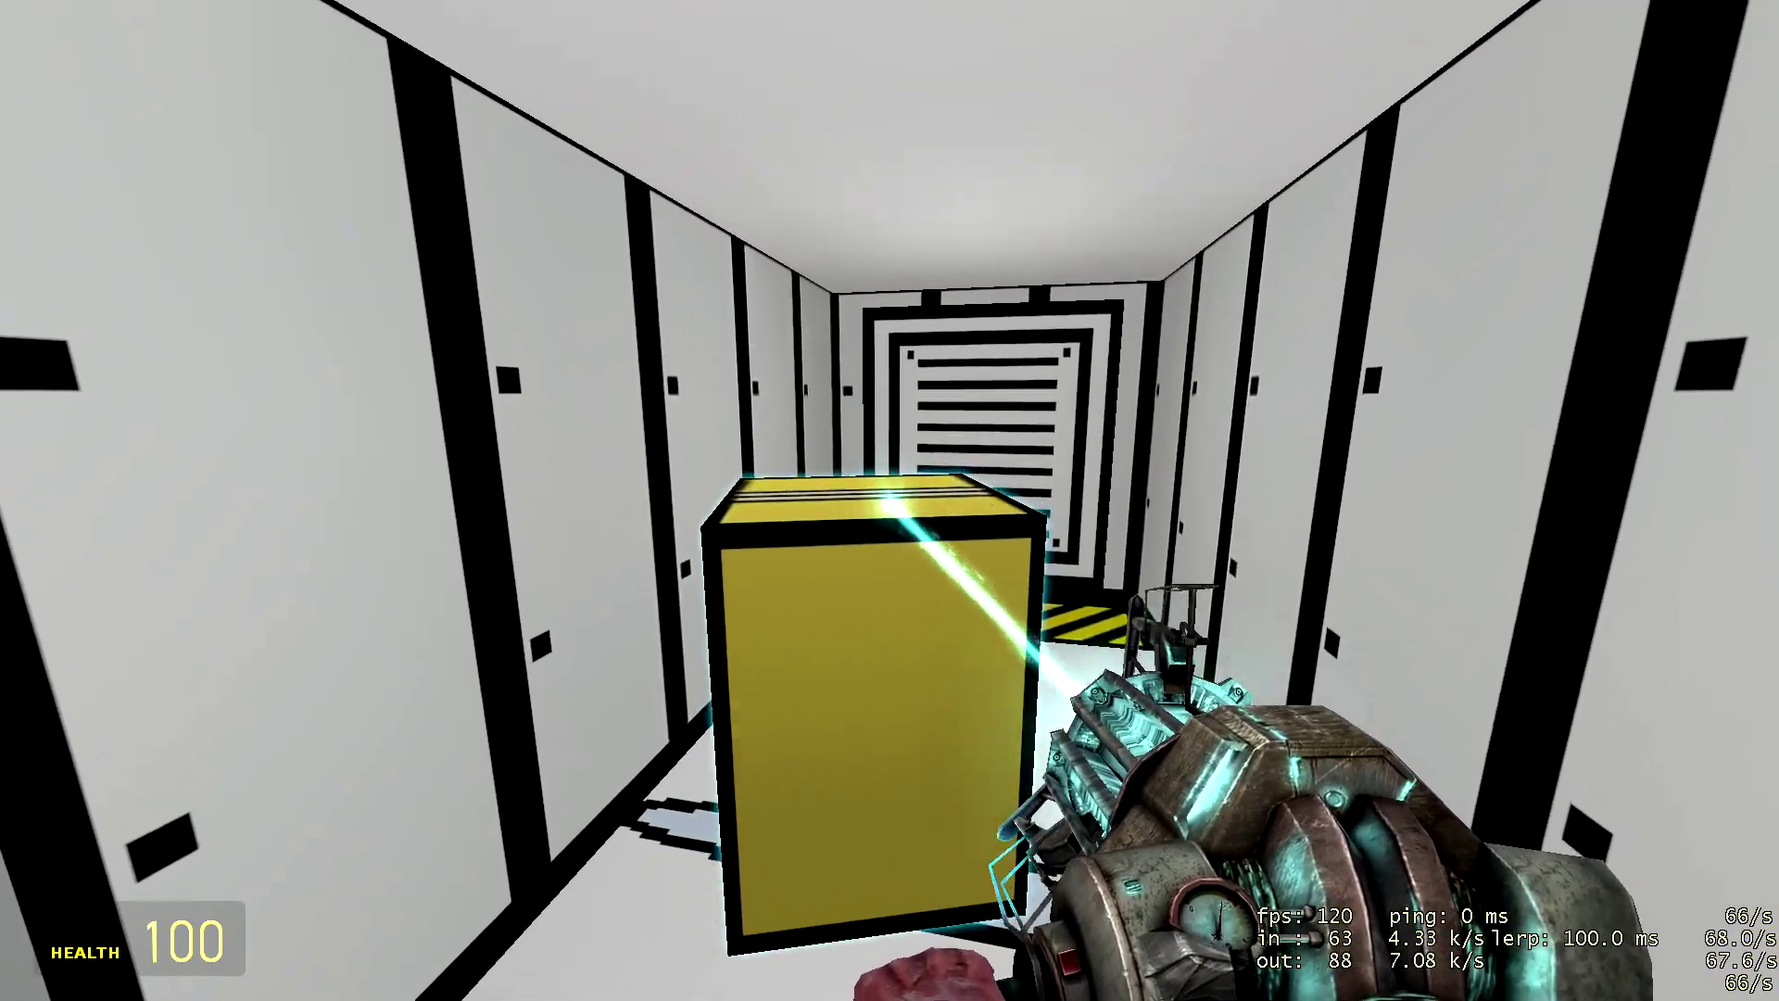
left_click_drag(890, 500, 890, 501)
left_click(890, 501)
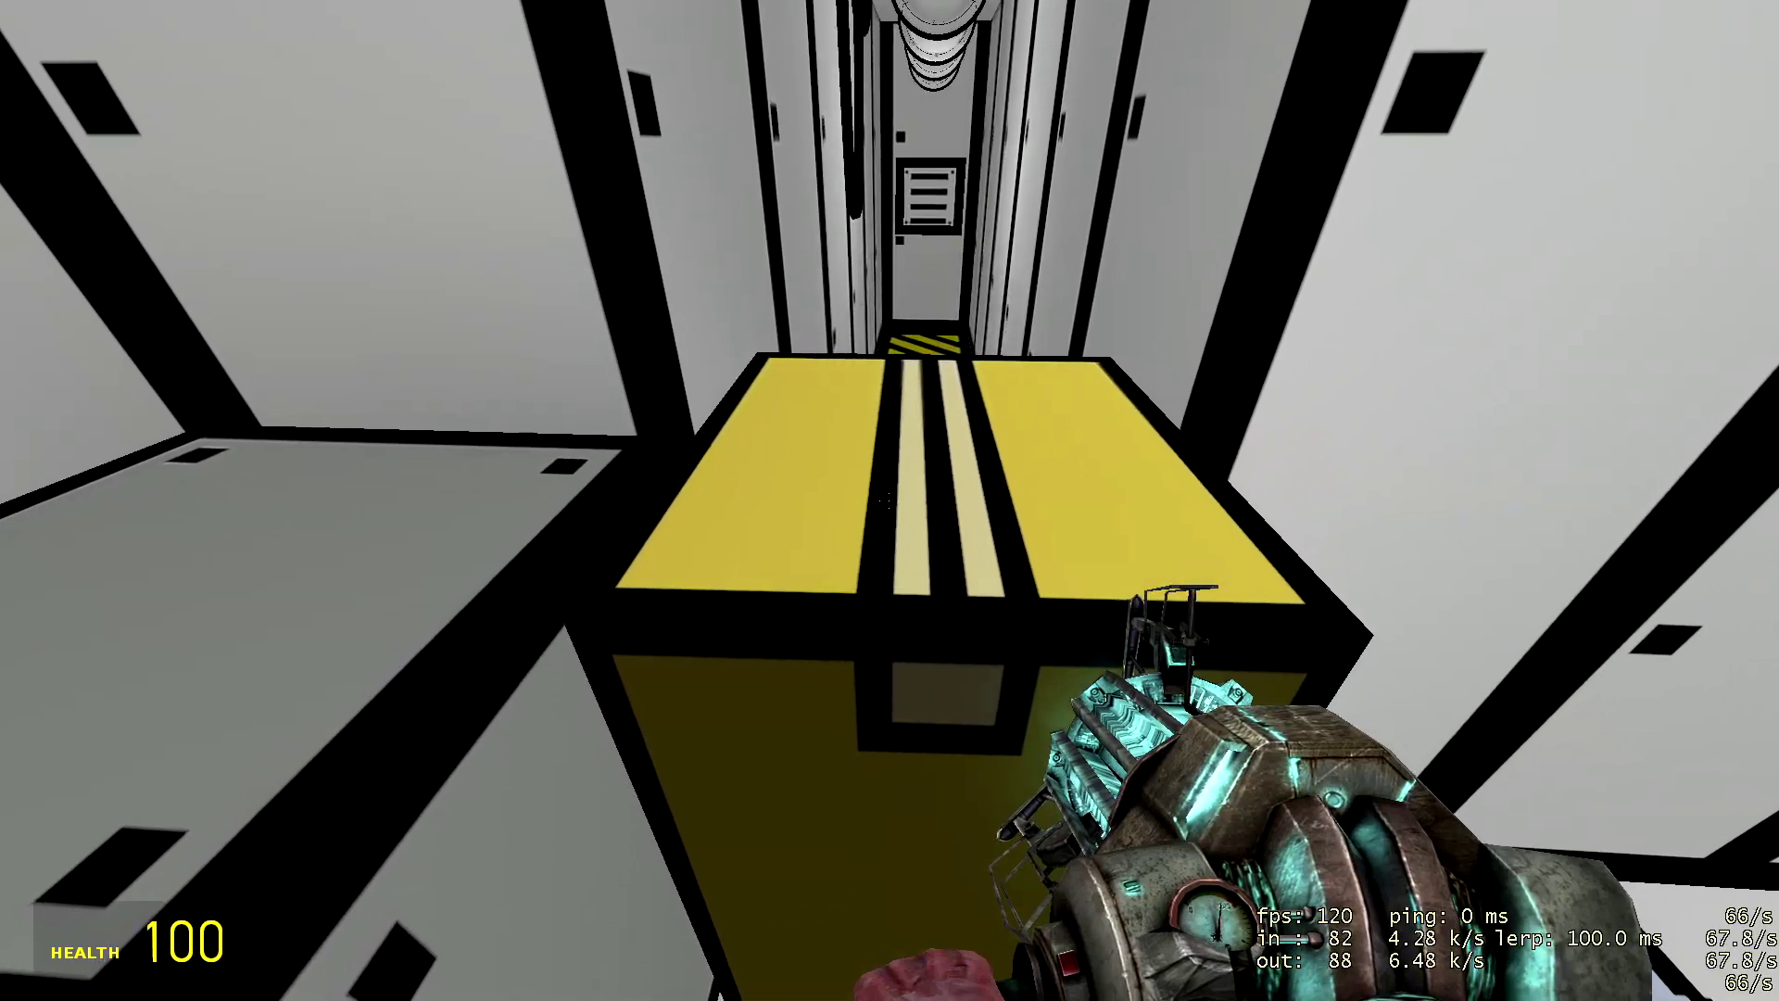
key("w")
left_click_drag(890, 501, 891, 502)
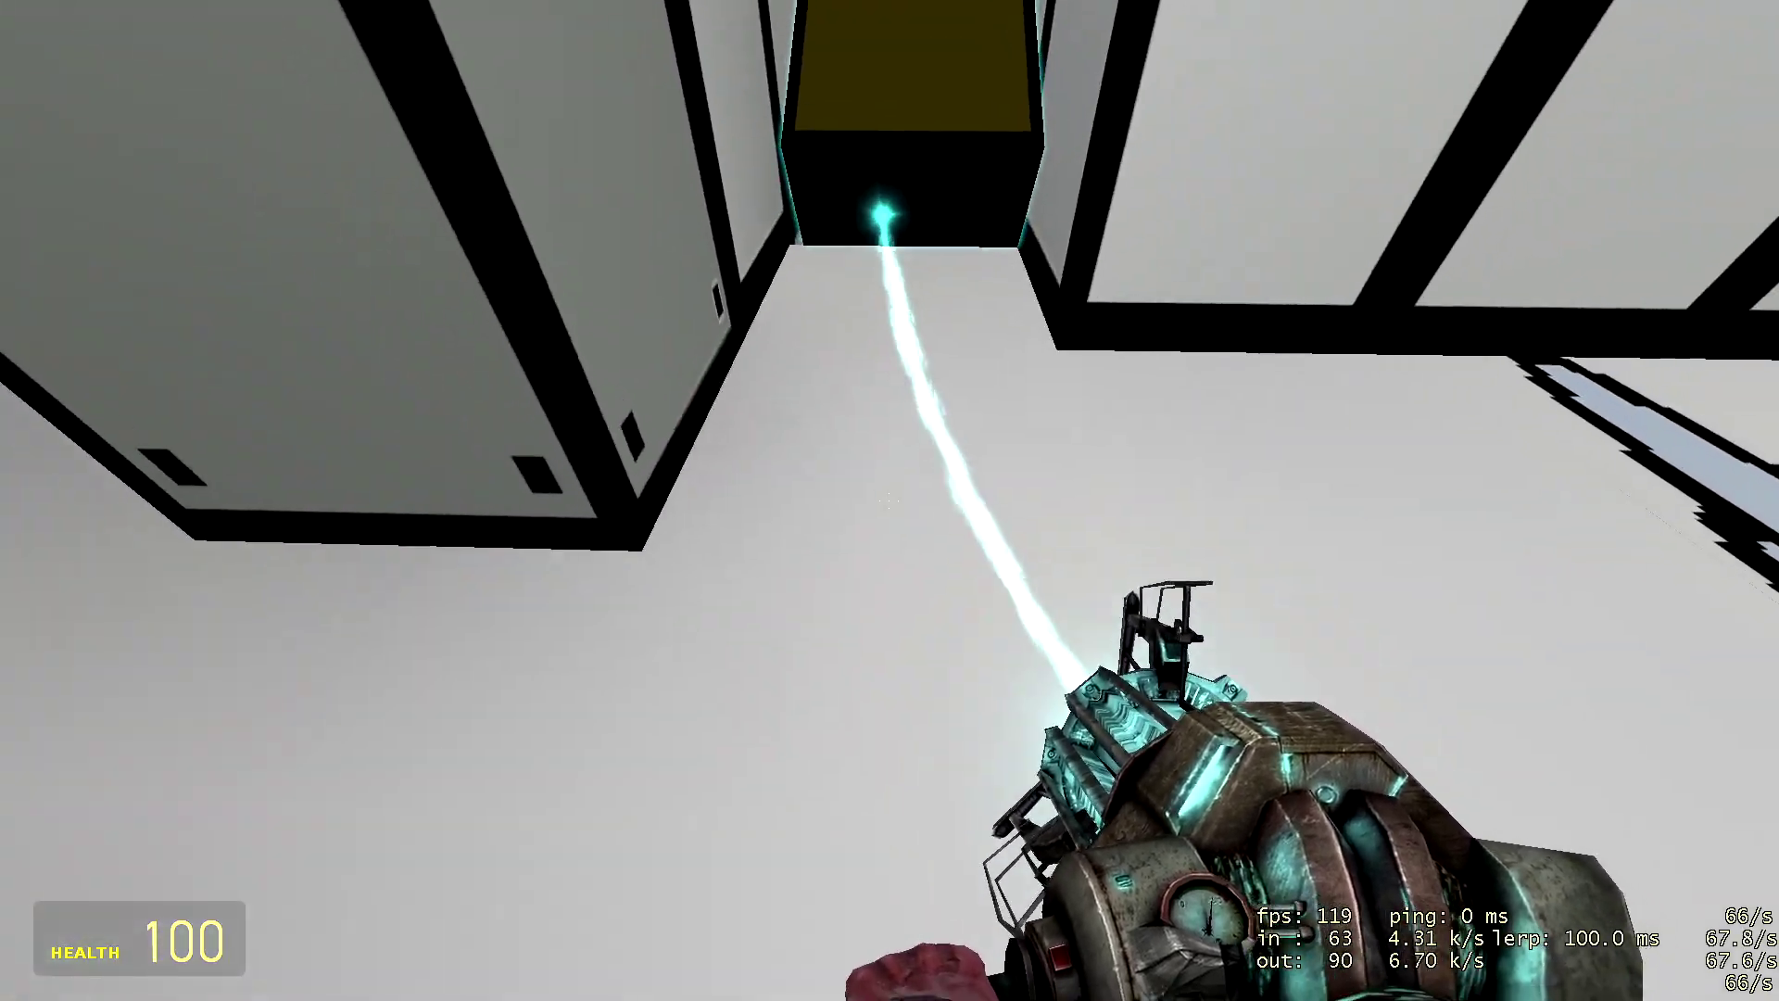
Step: Swing the dark crate into the corridor and grab the black box ahead
left_click_drag(891, 500, 889, 501)
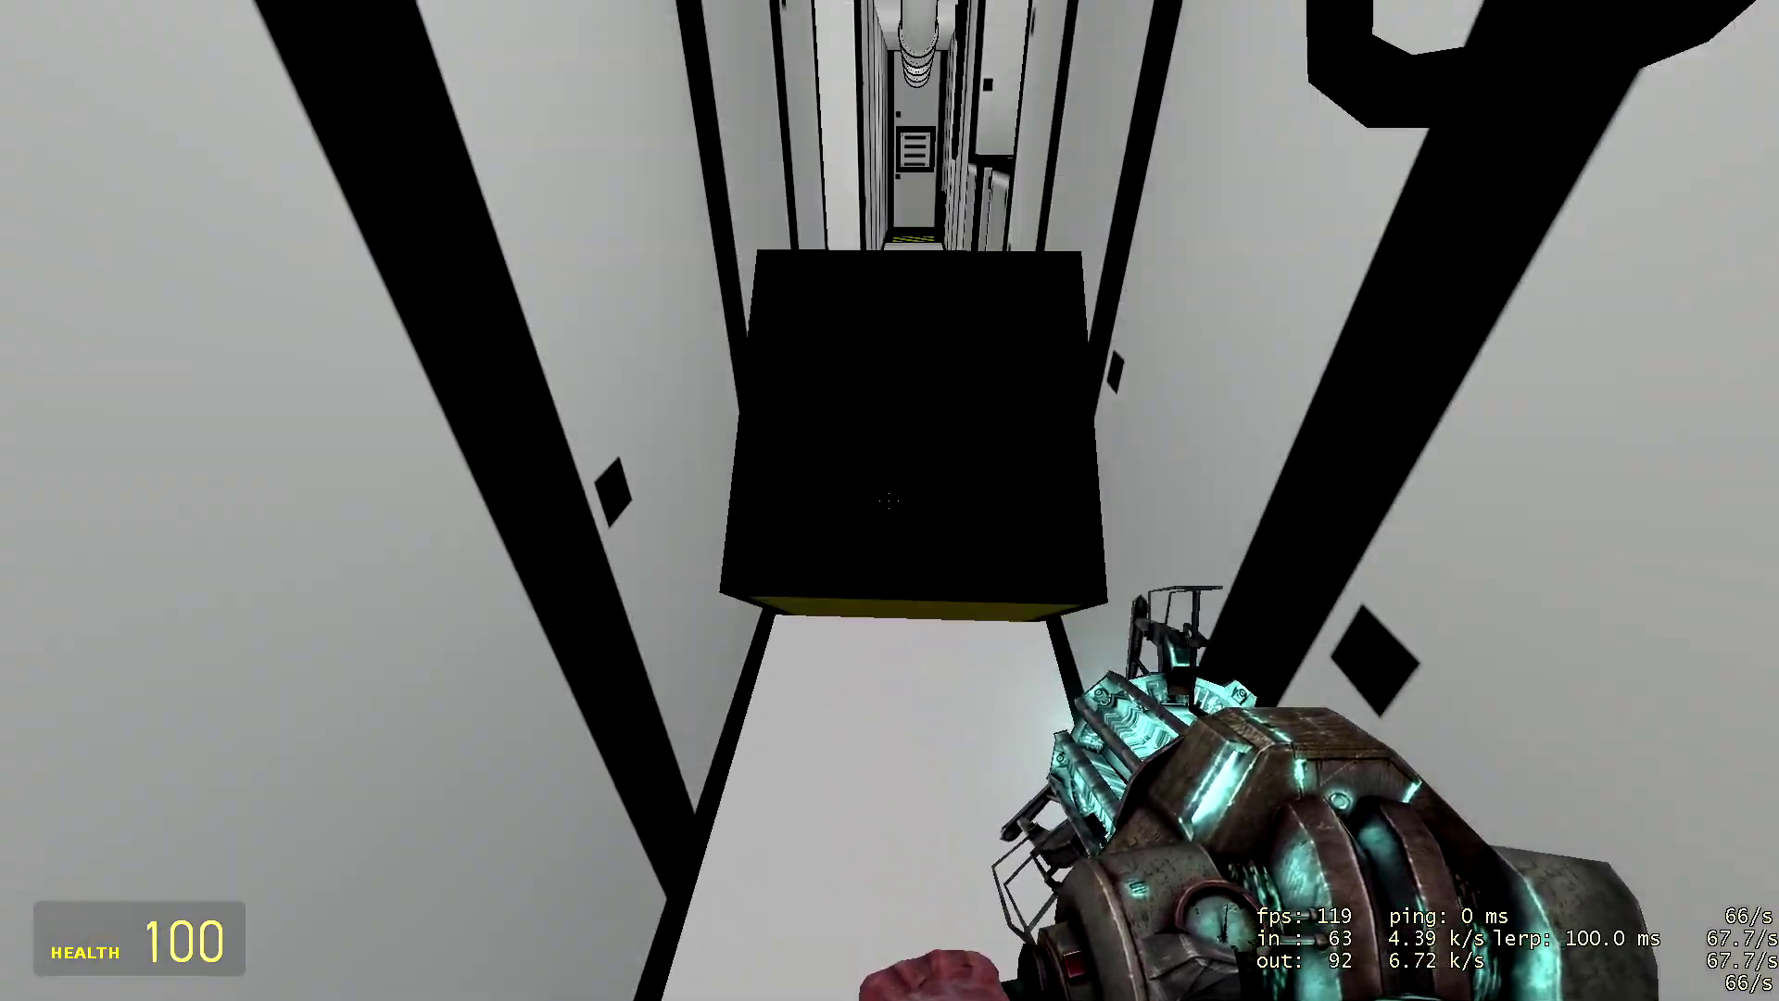
left_click(890, 500)
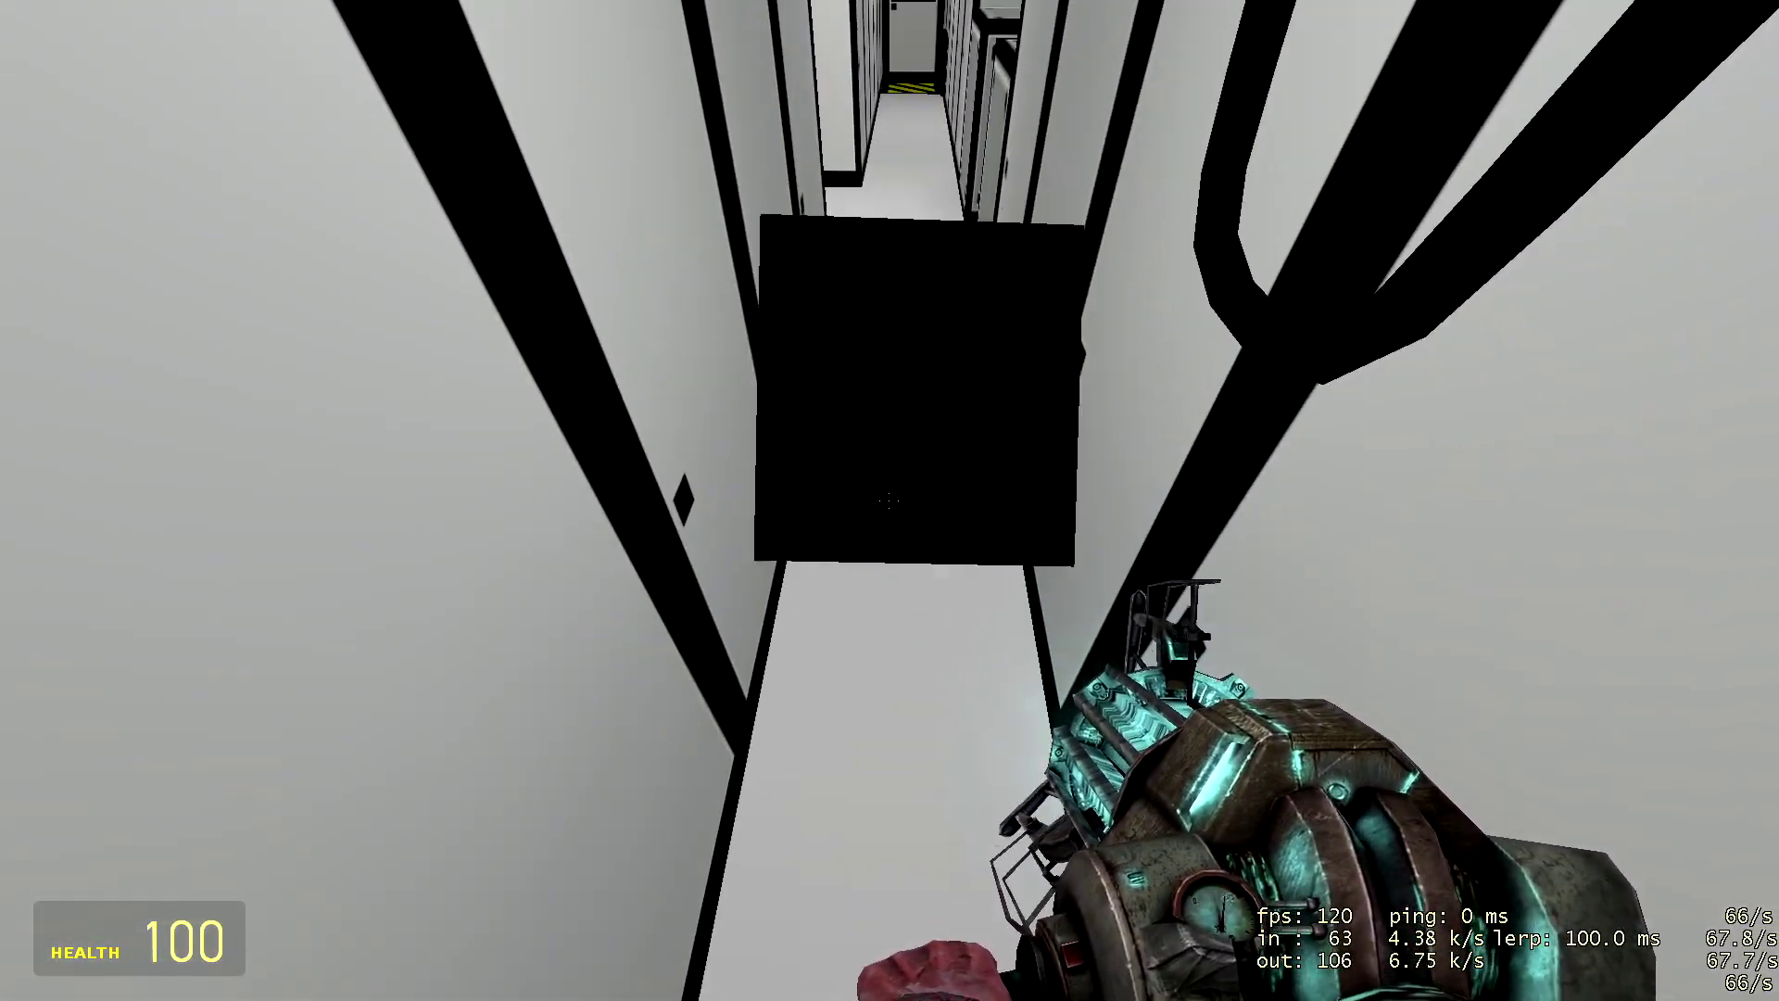
left_click(889, 501)
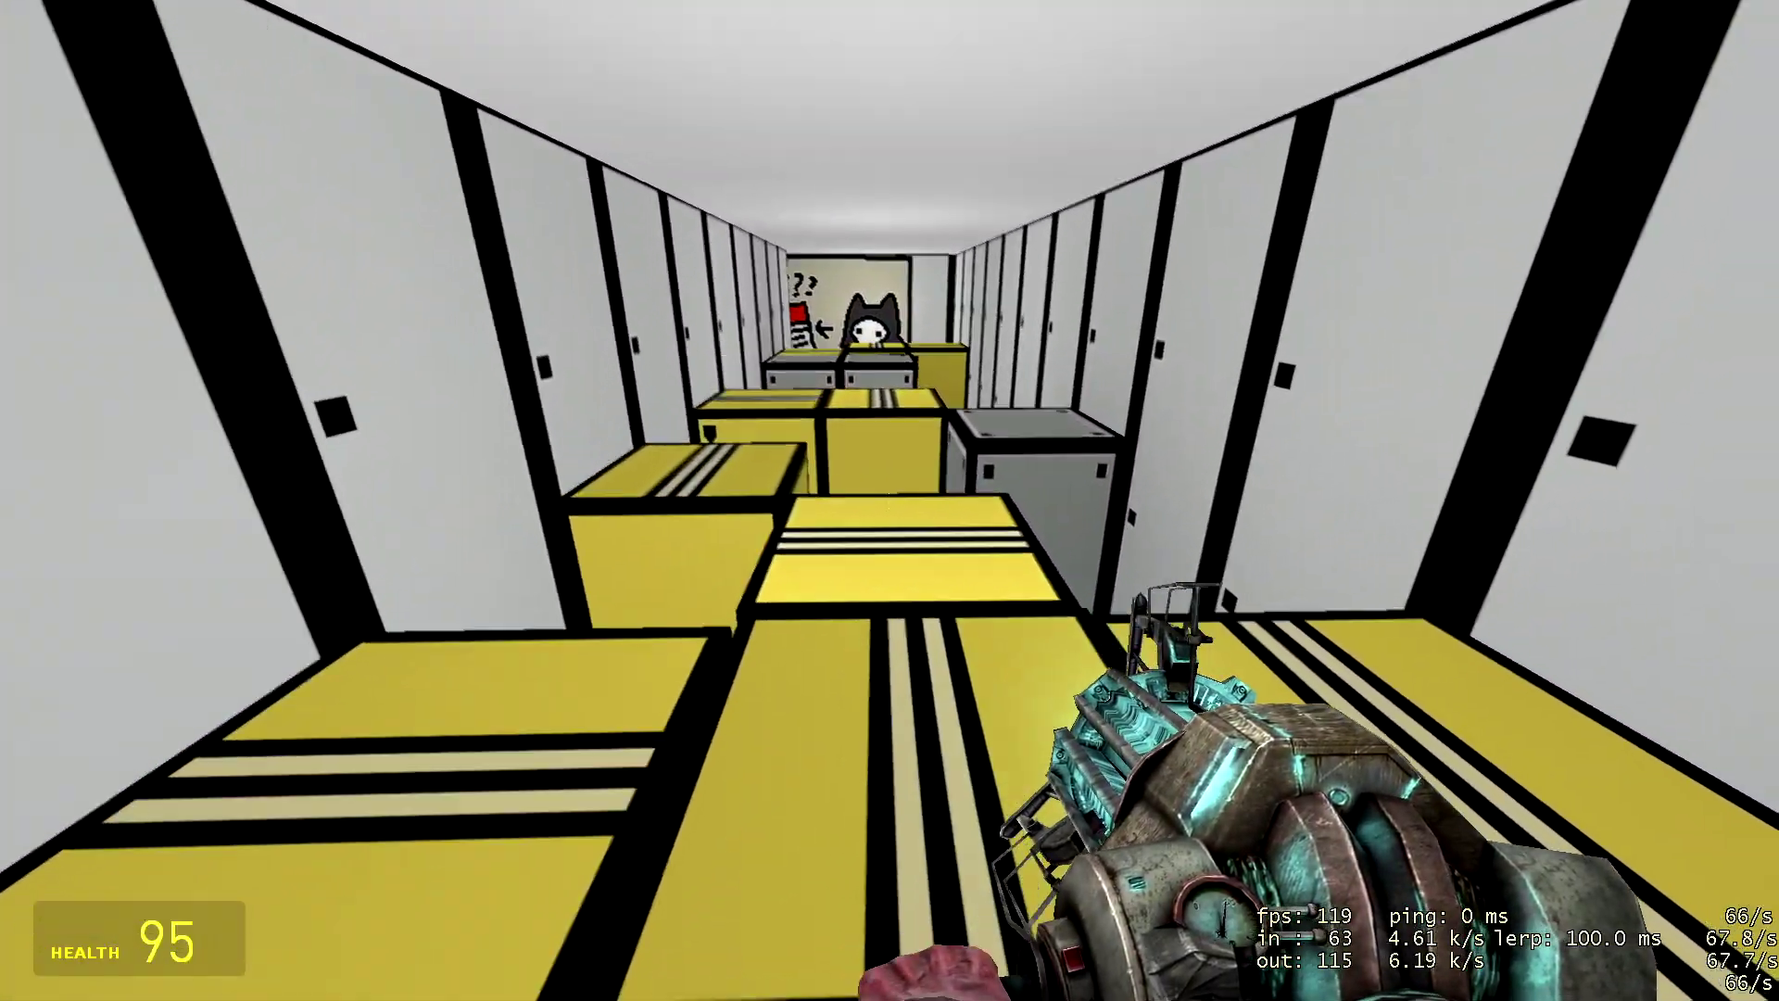
Step: Fire the gravity gun at the crates ahead in the corridor
left_click(890, 501)
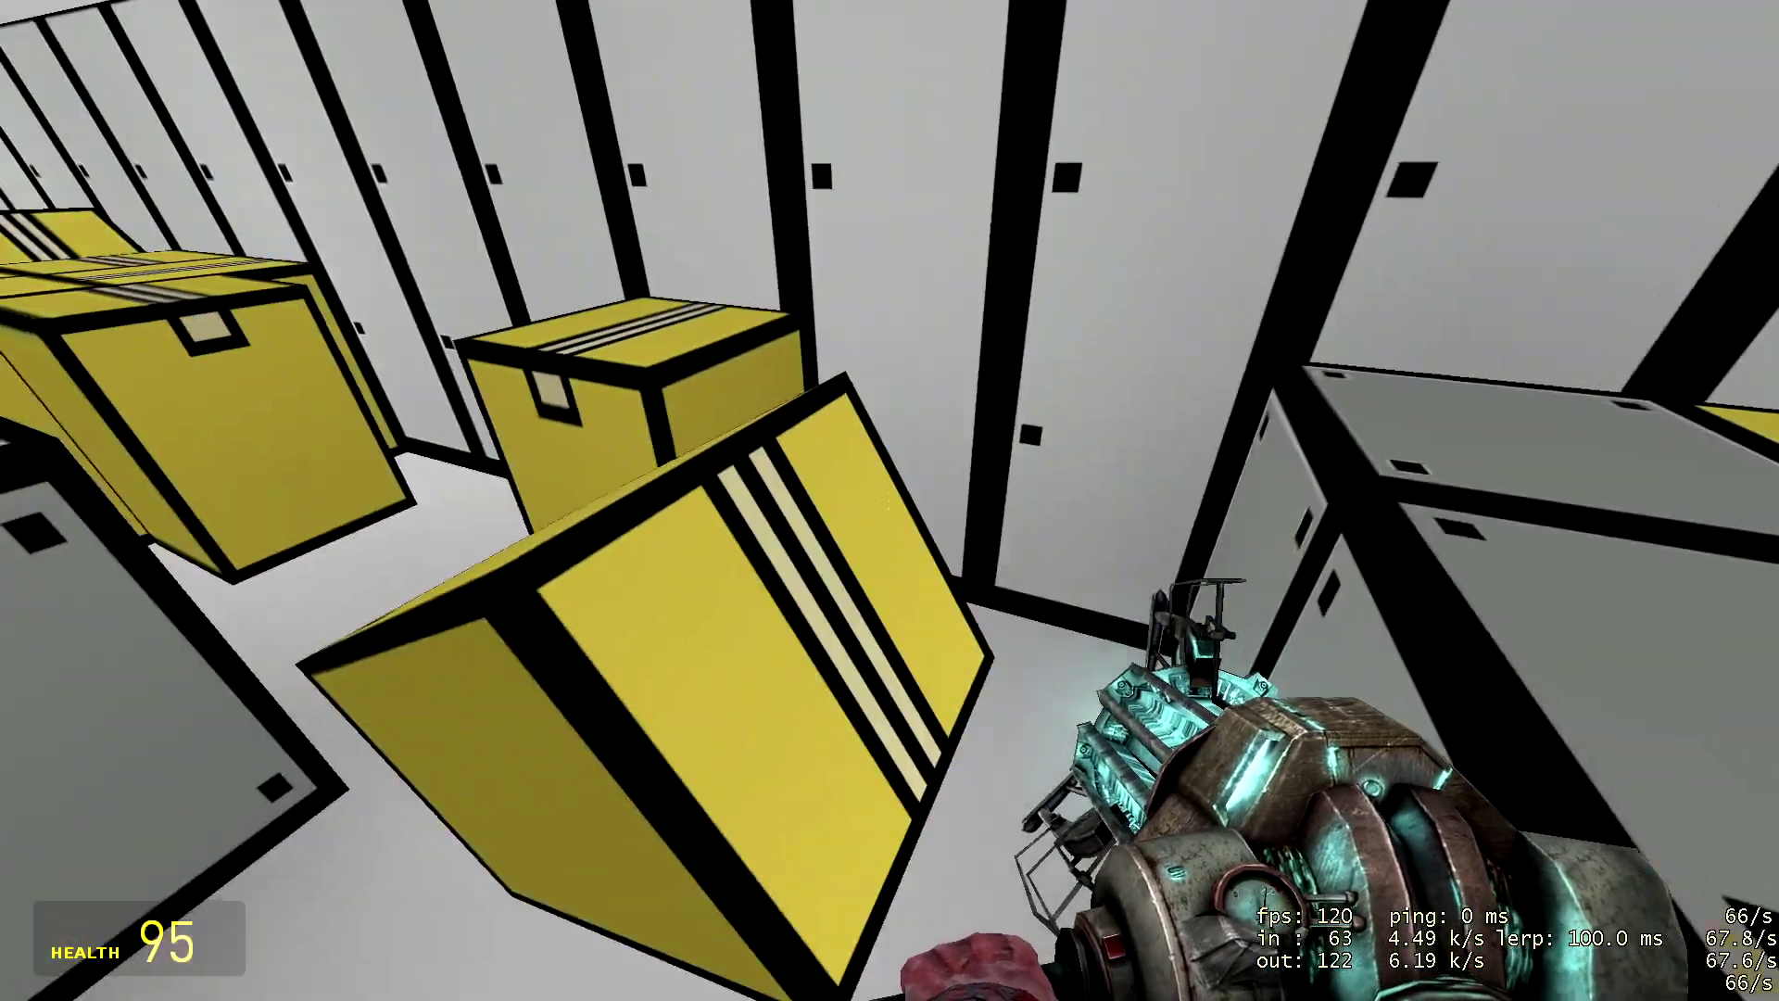
left_click(891, 501)
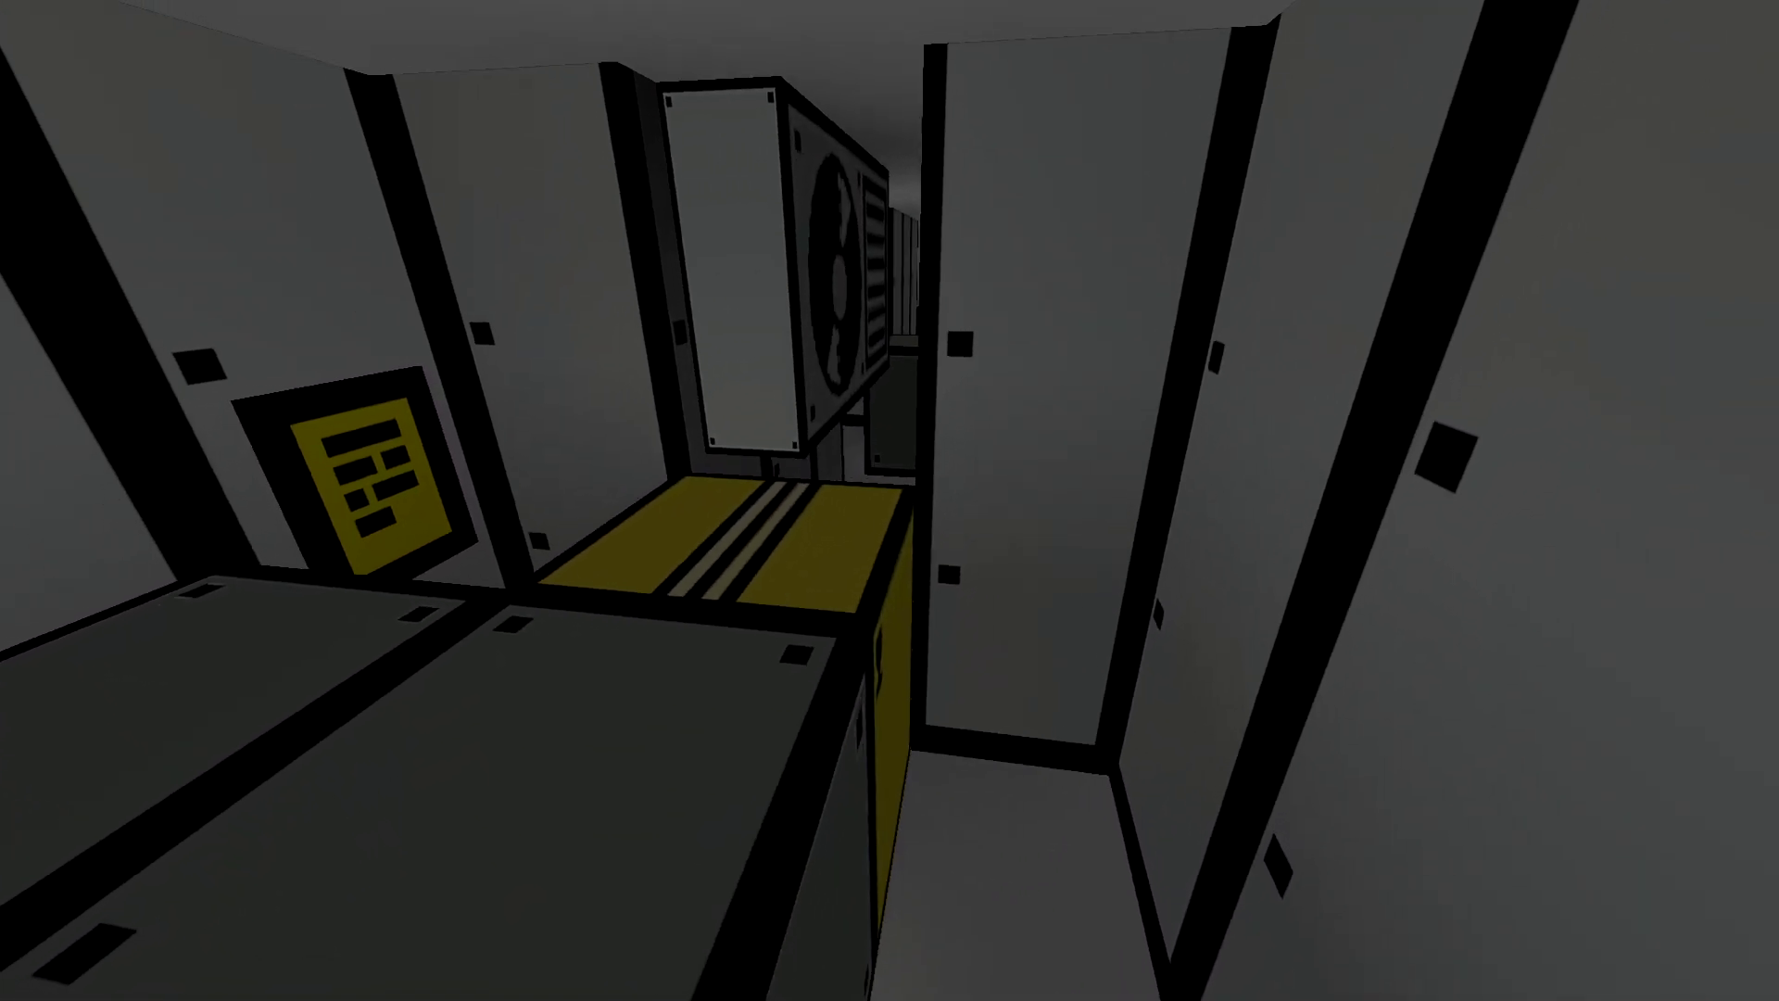
Step: Bring the gravity gun back out, then pick up the glowing box and launch it away
key("1")
right_click(890, 501)
left_click(889, 501)
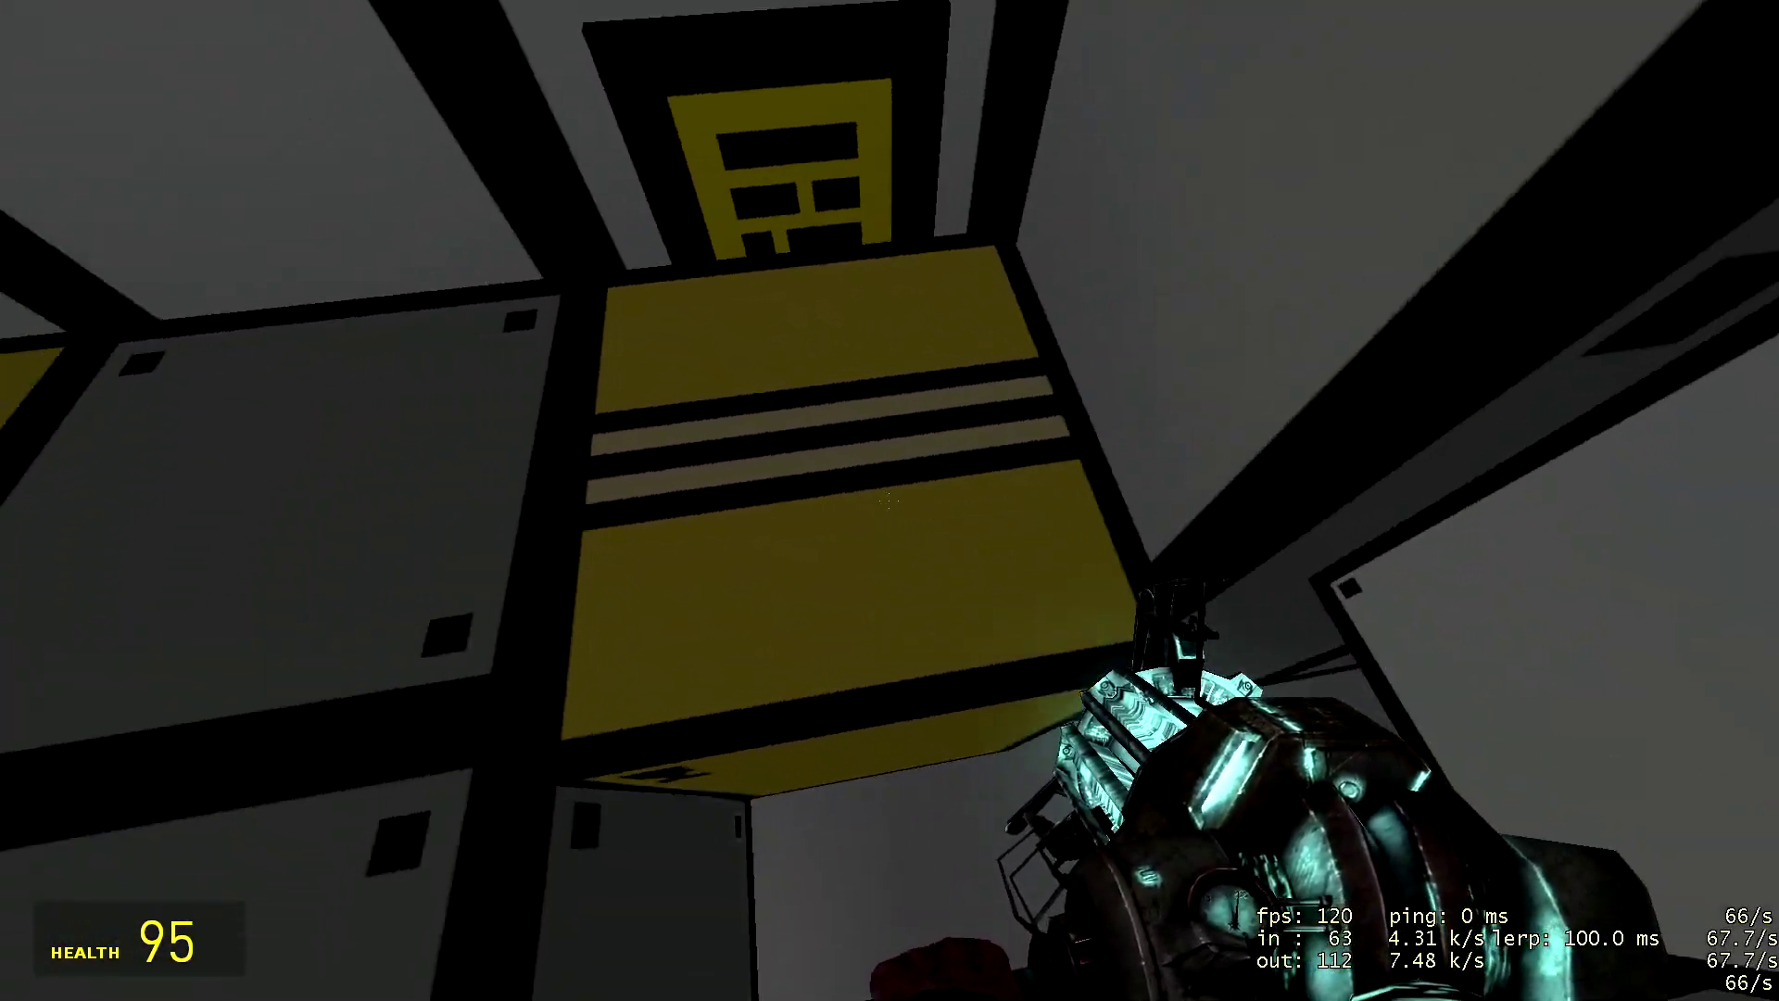
Step: Freeze the yellow box in place, then walk into the lit white corridor
right_click(890, 500)
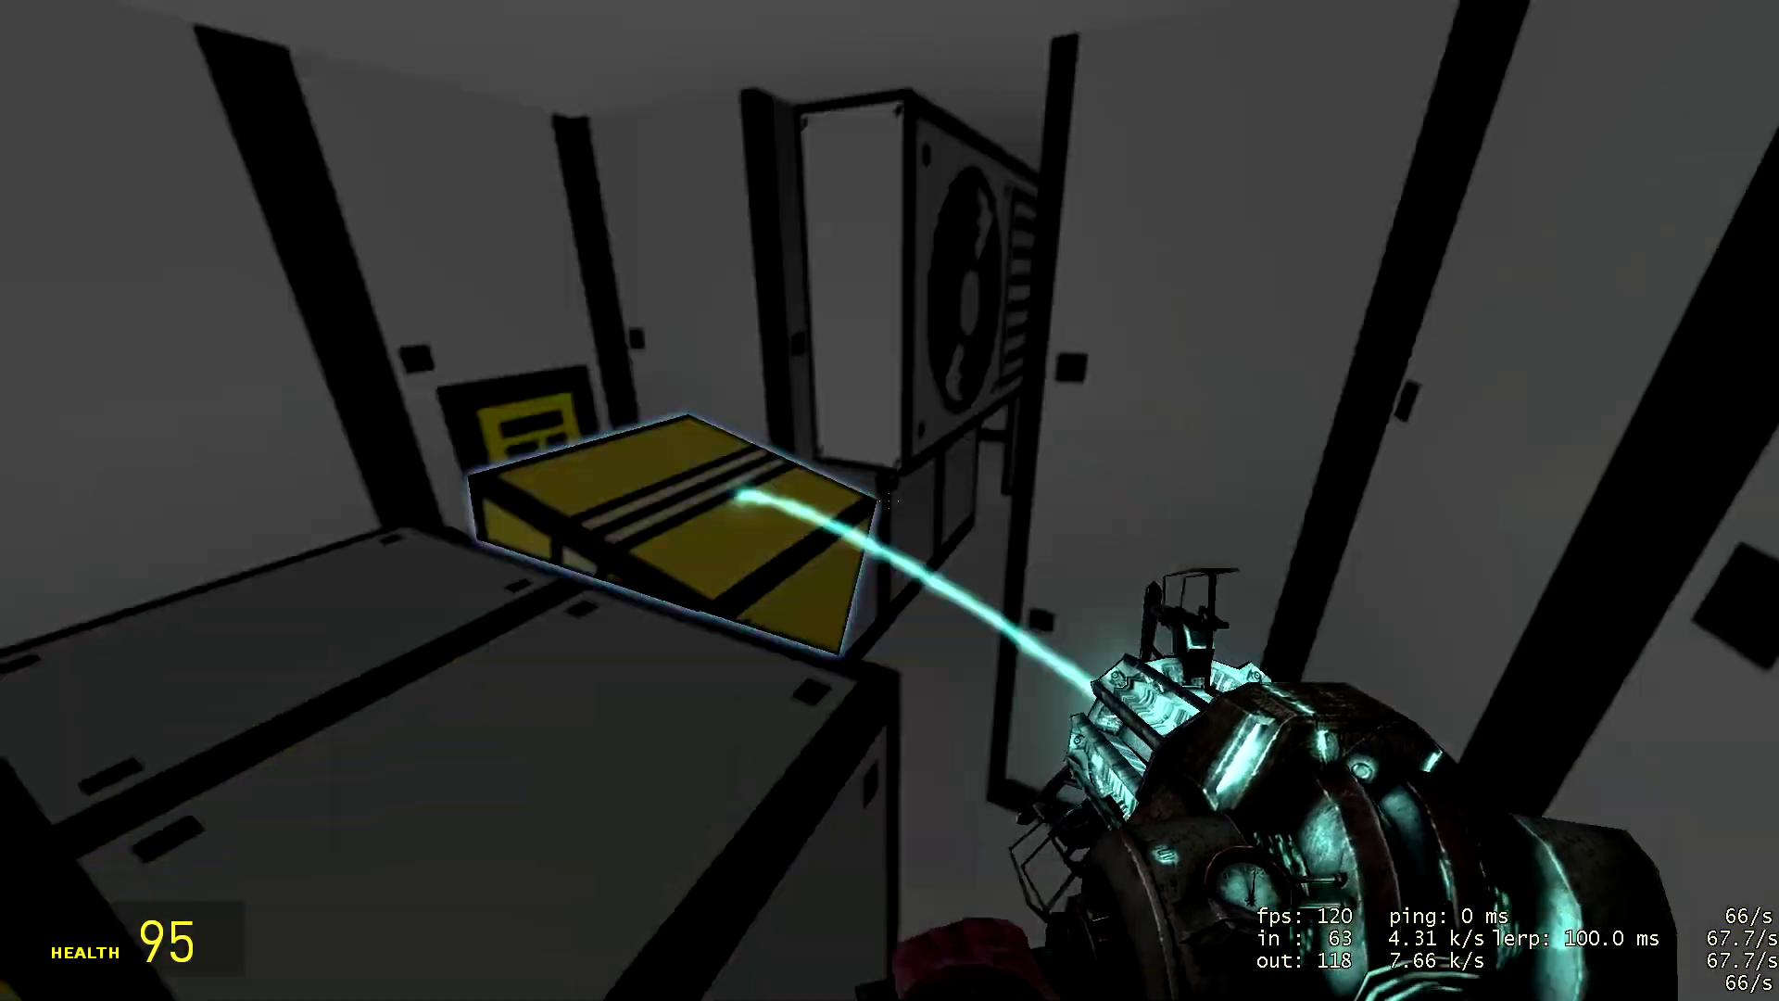
right_click(889, 501)
left_click(890, 500)
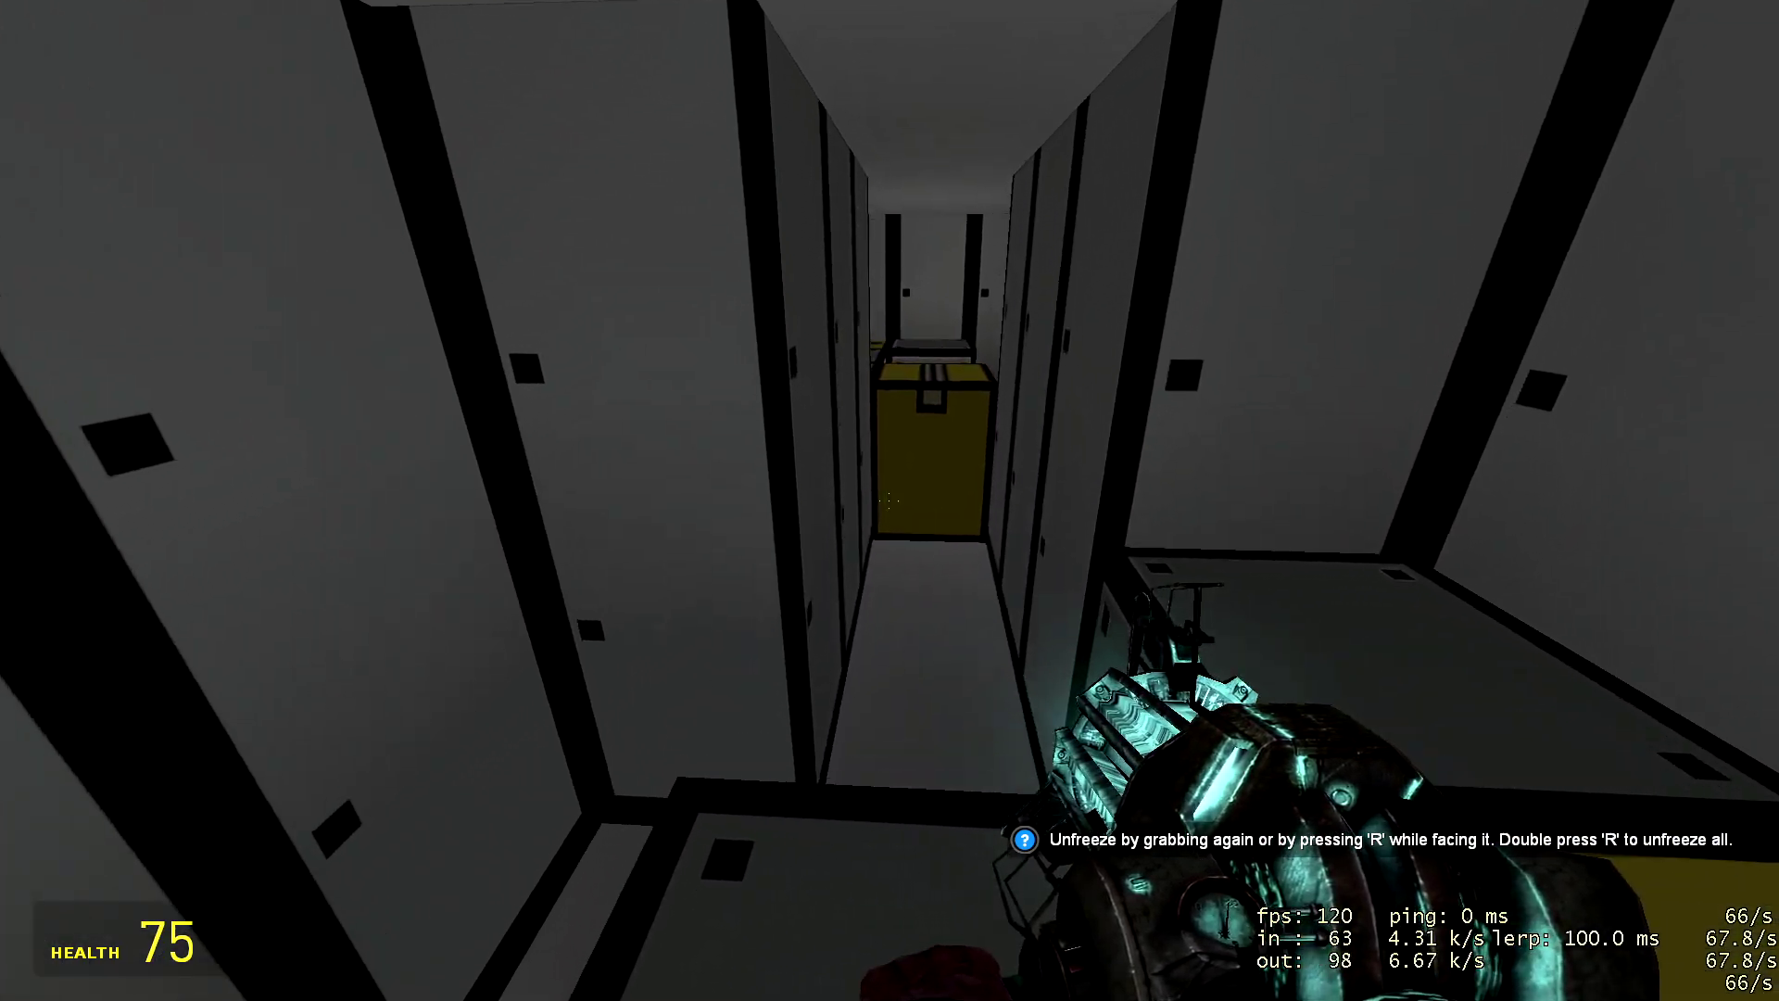
key("w")
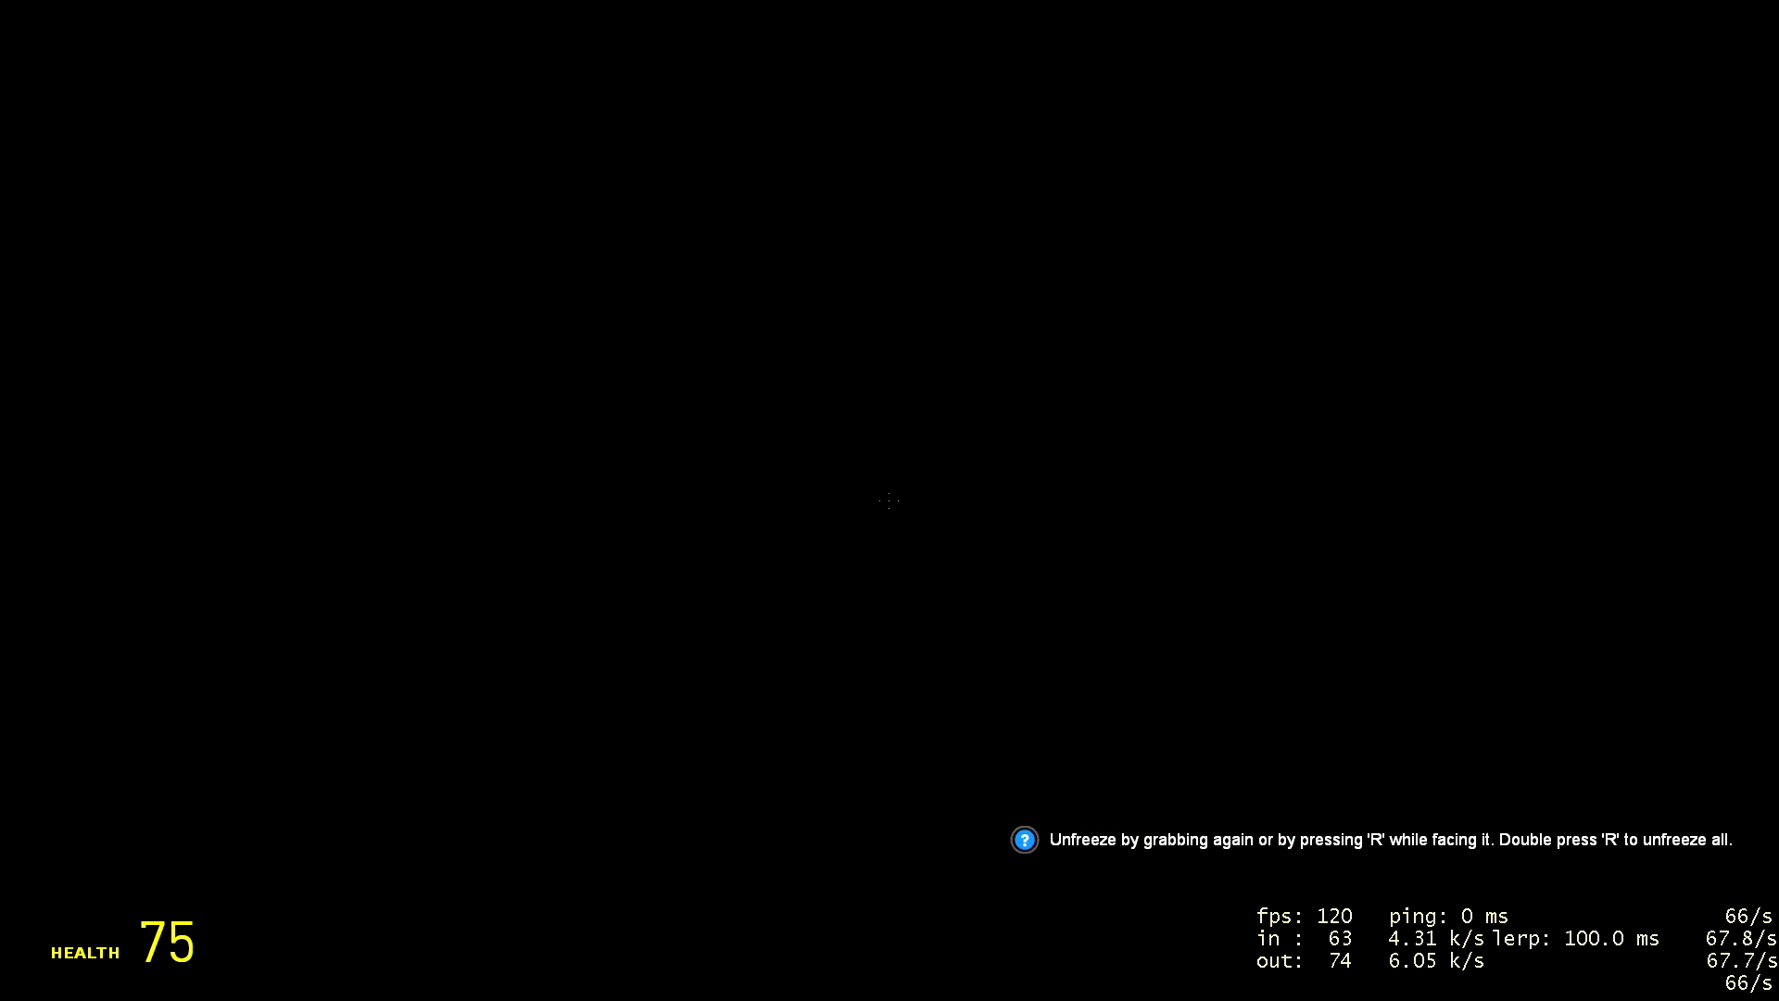
key("w")
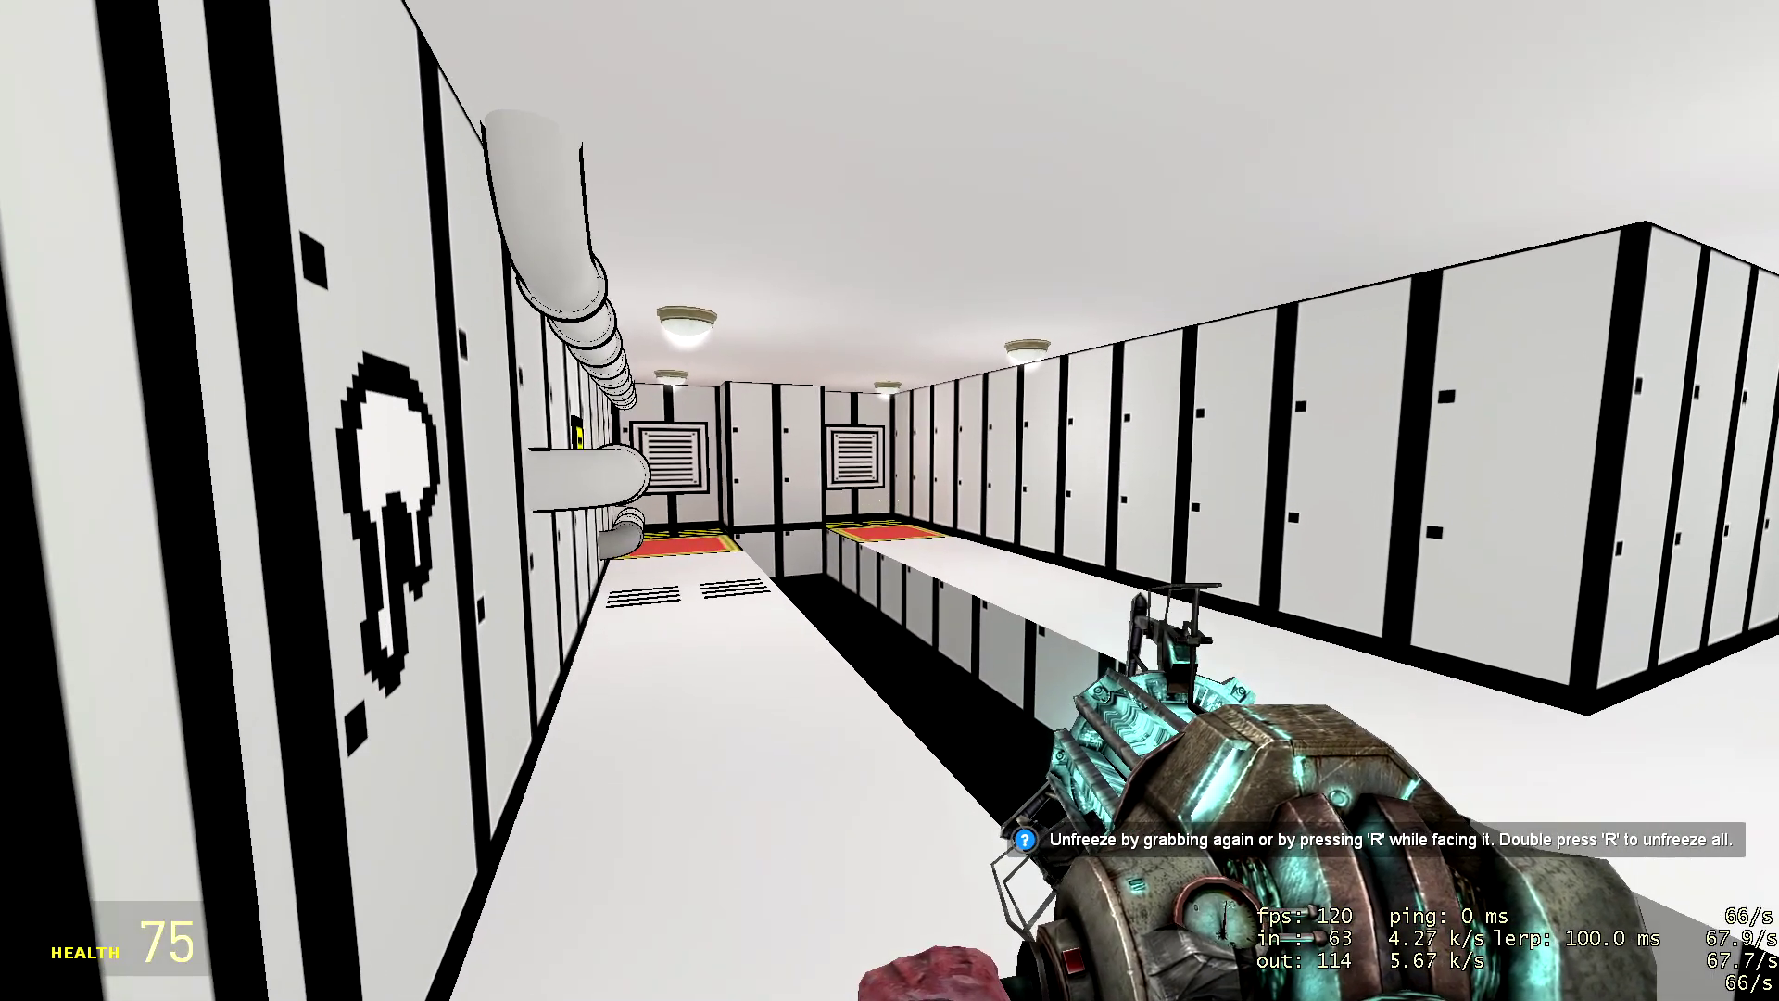
Step: Lift yellow crates and the black face panel in the storage room, releasing one by the desk
key("w")
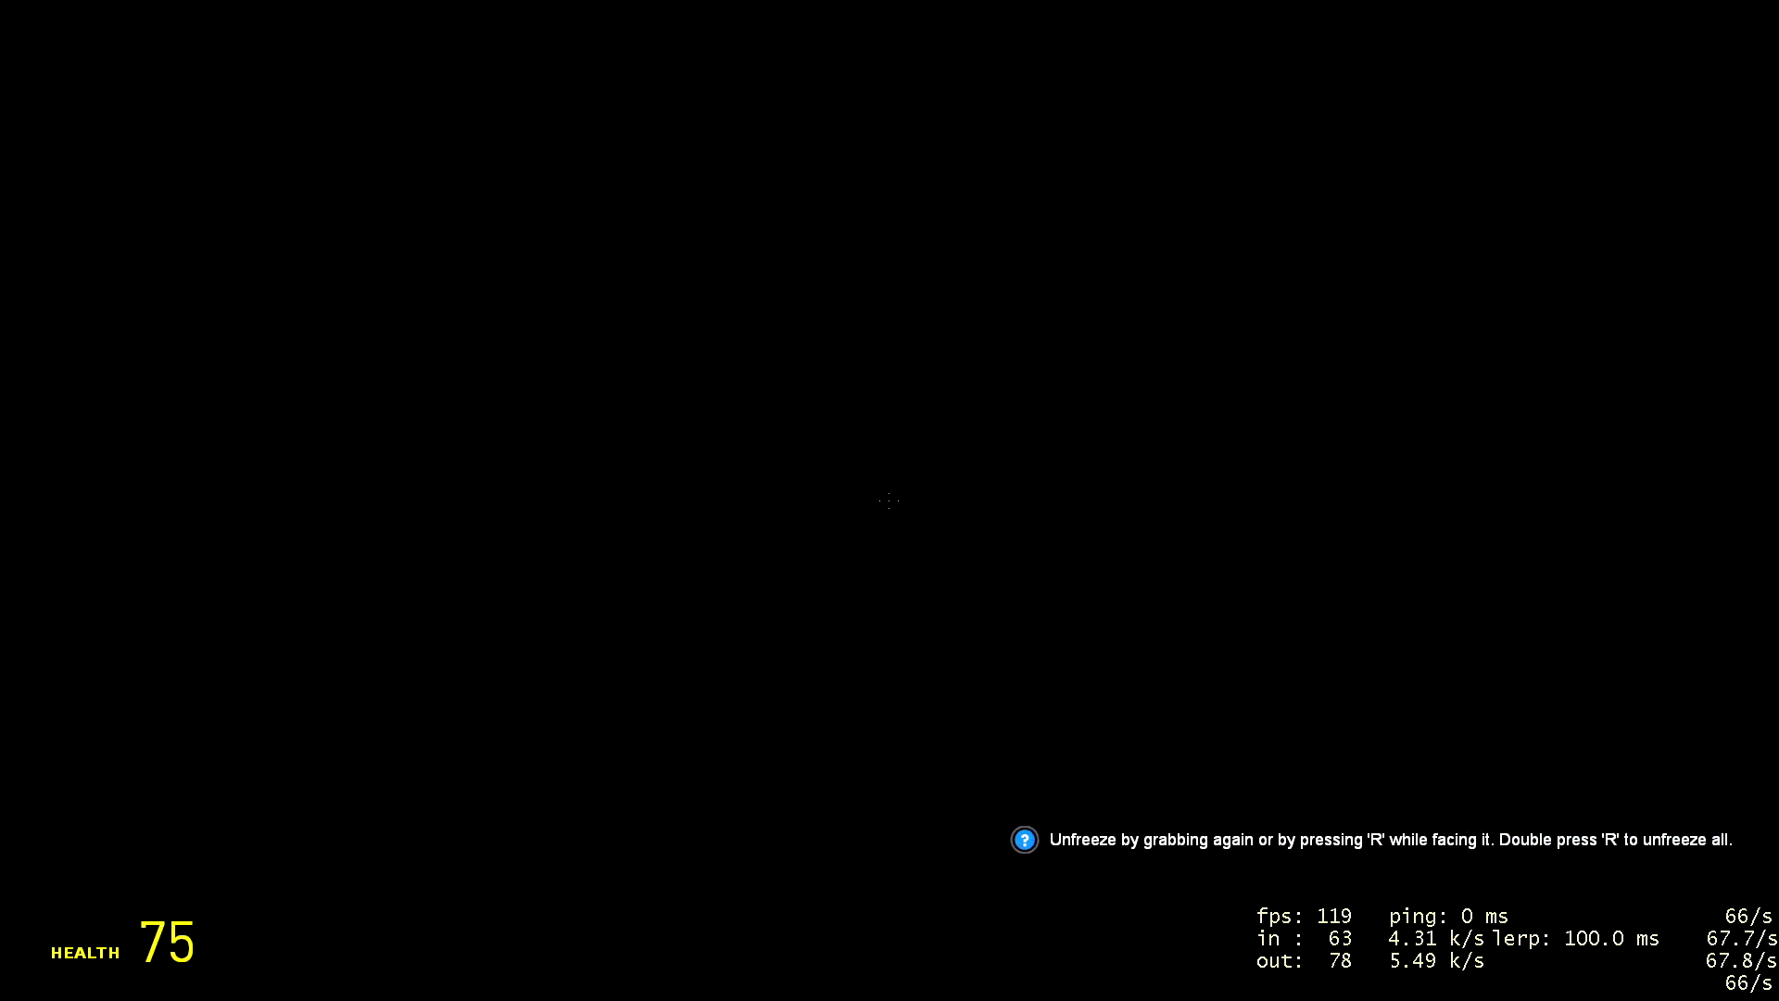
key("s")
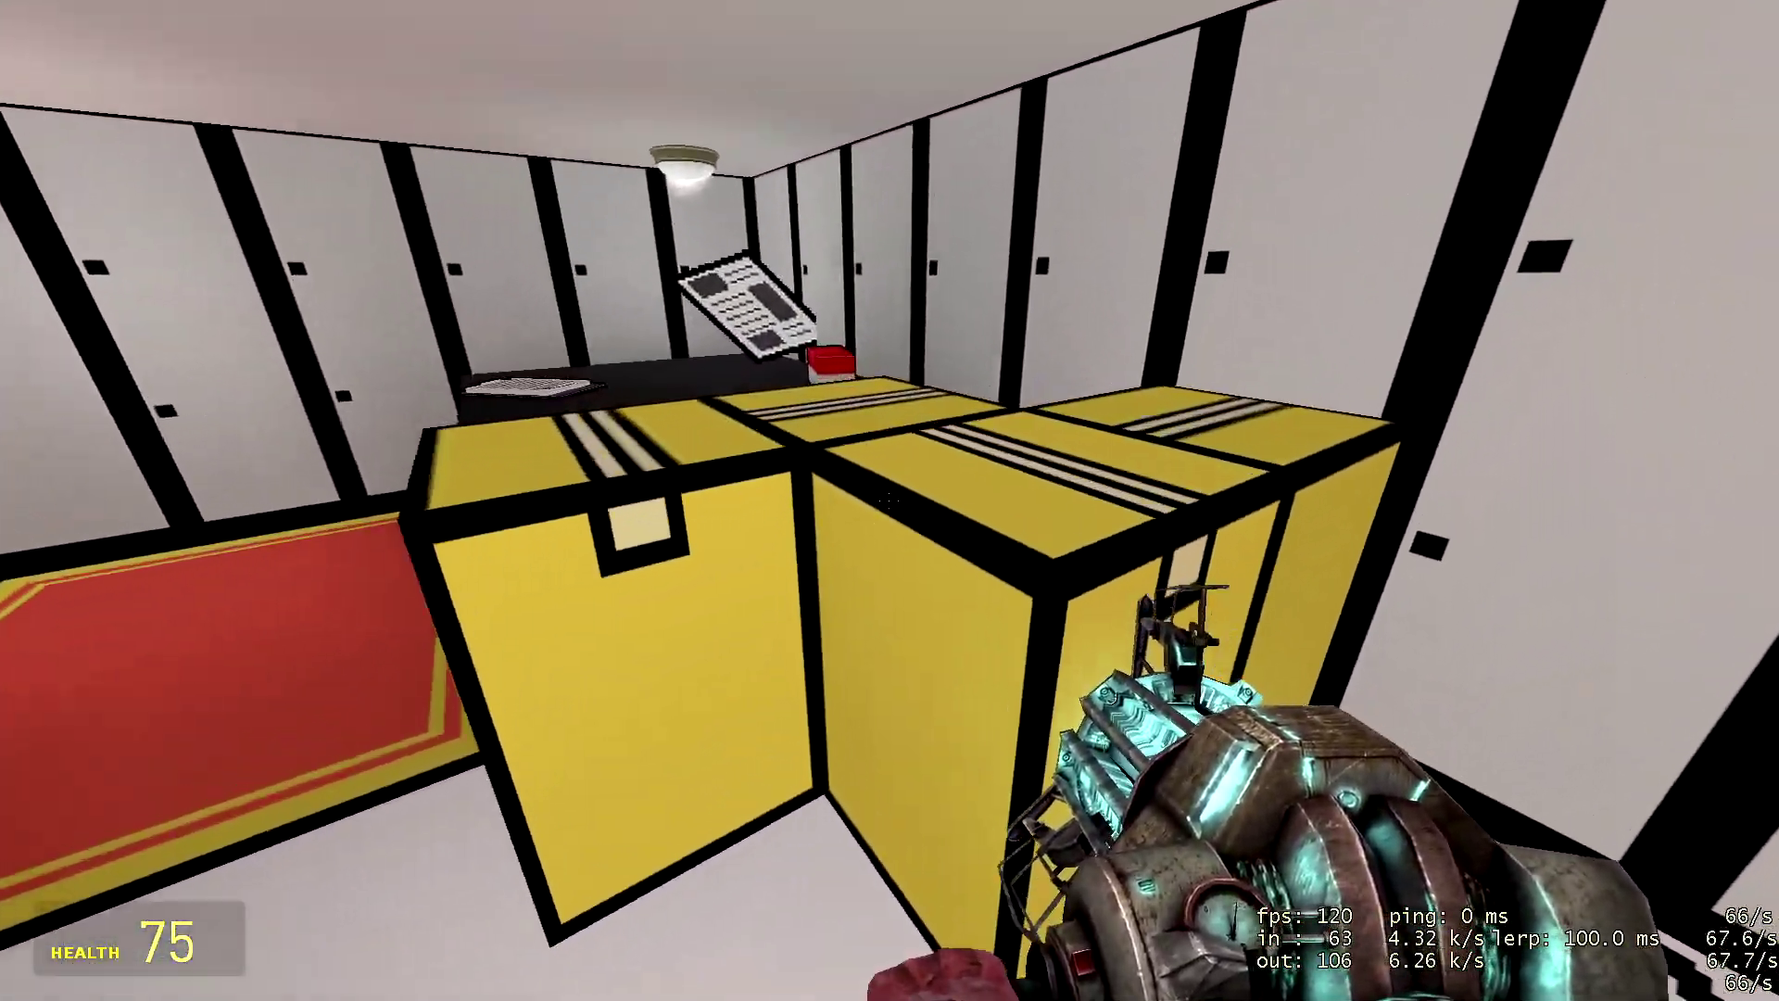
right_click(889, 501)
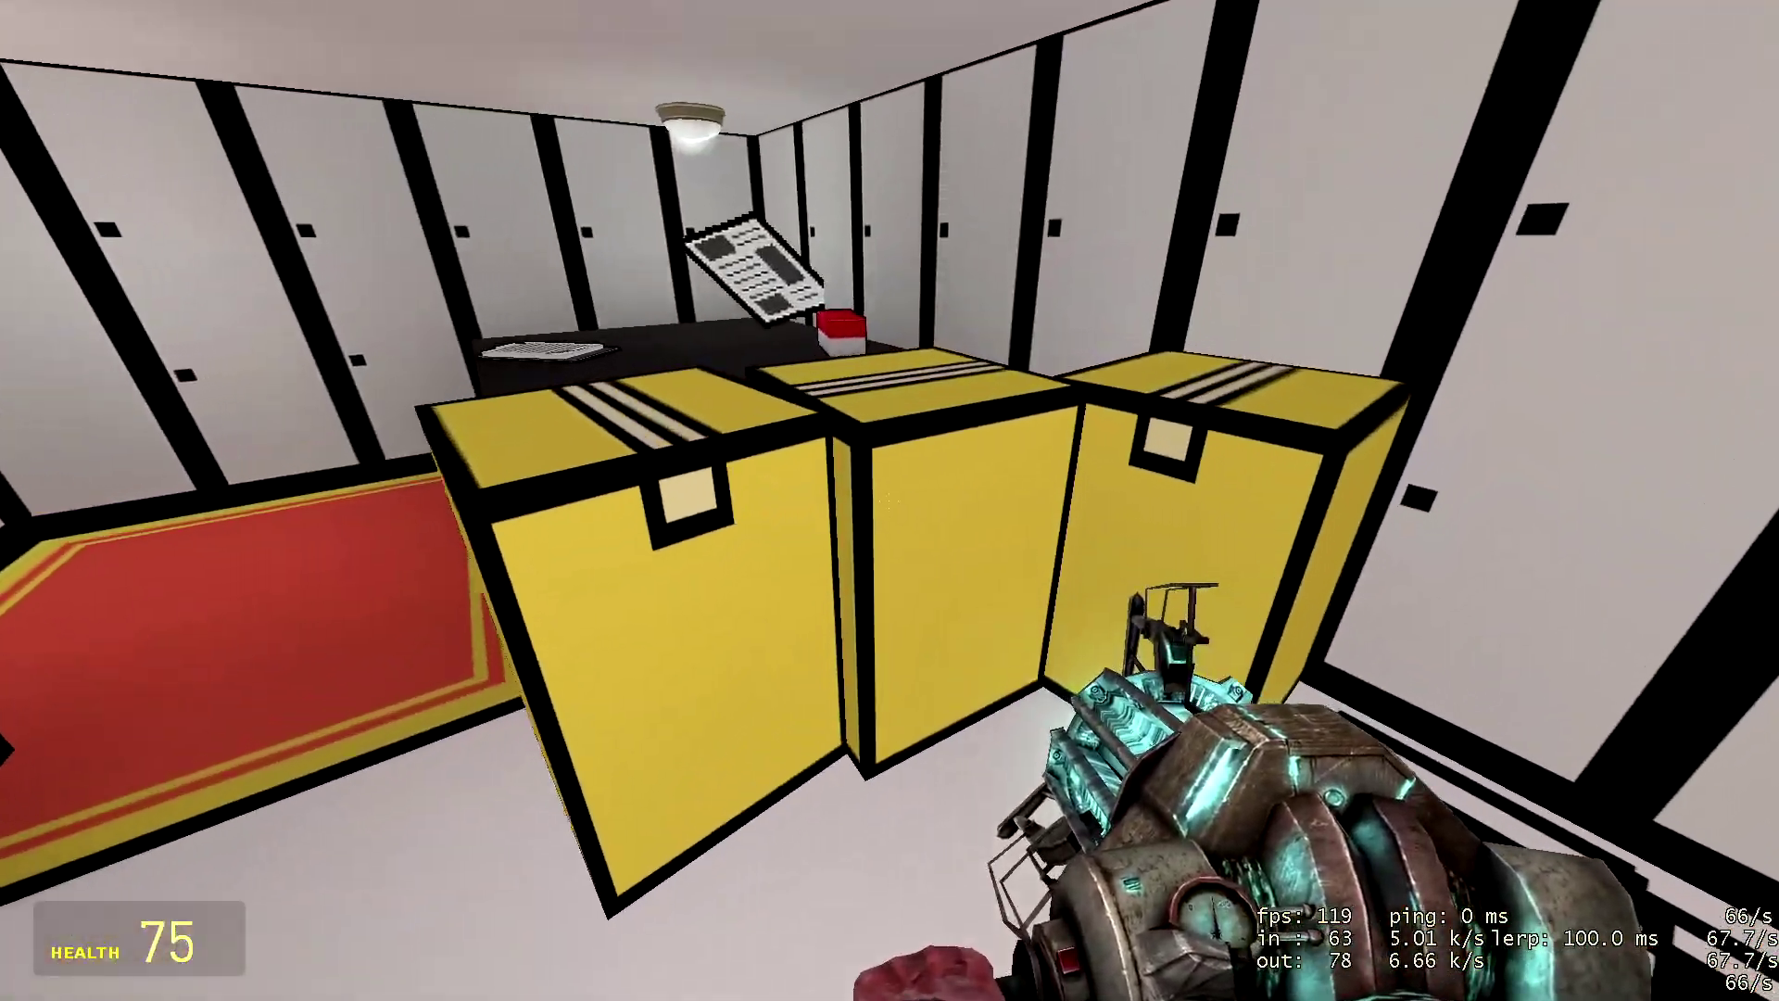
right_click(889, 500)
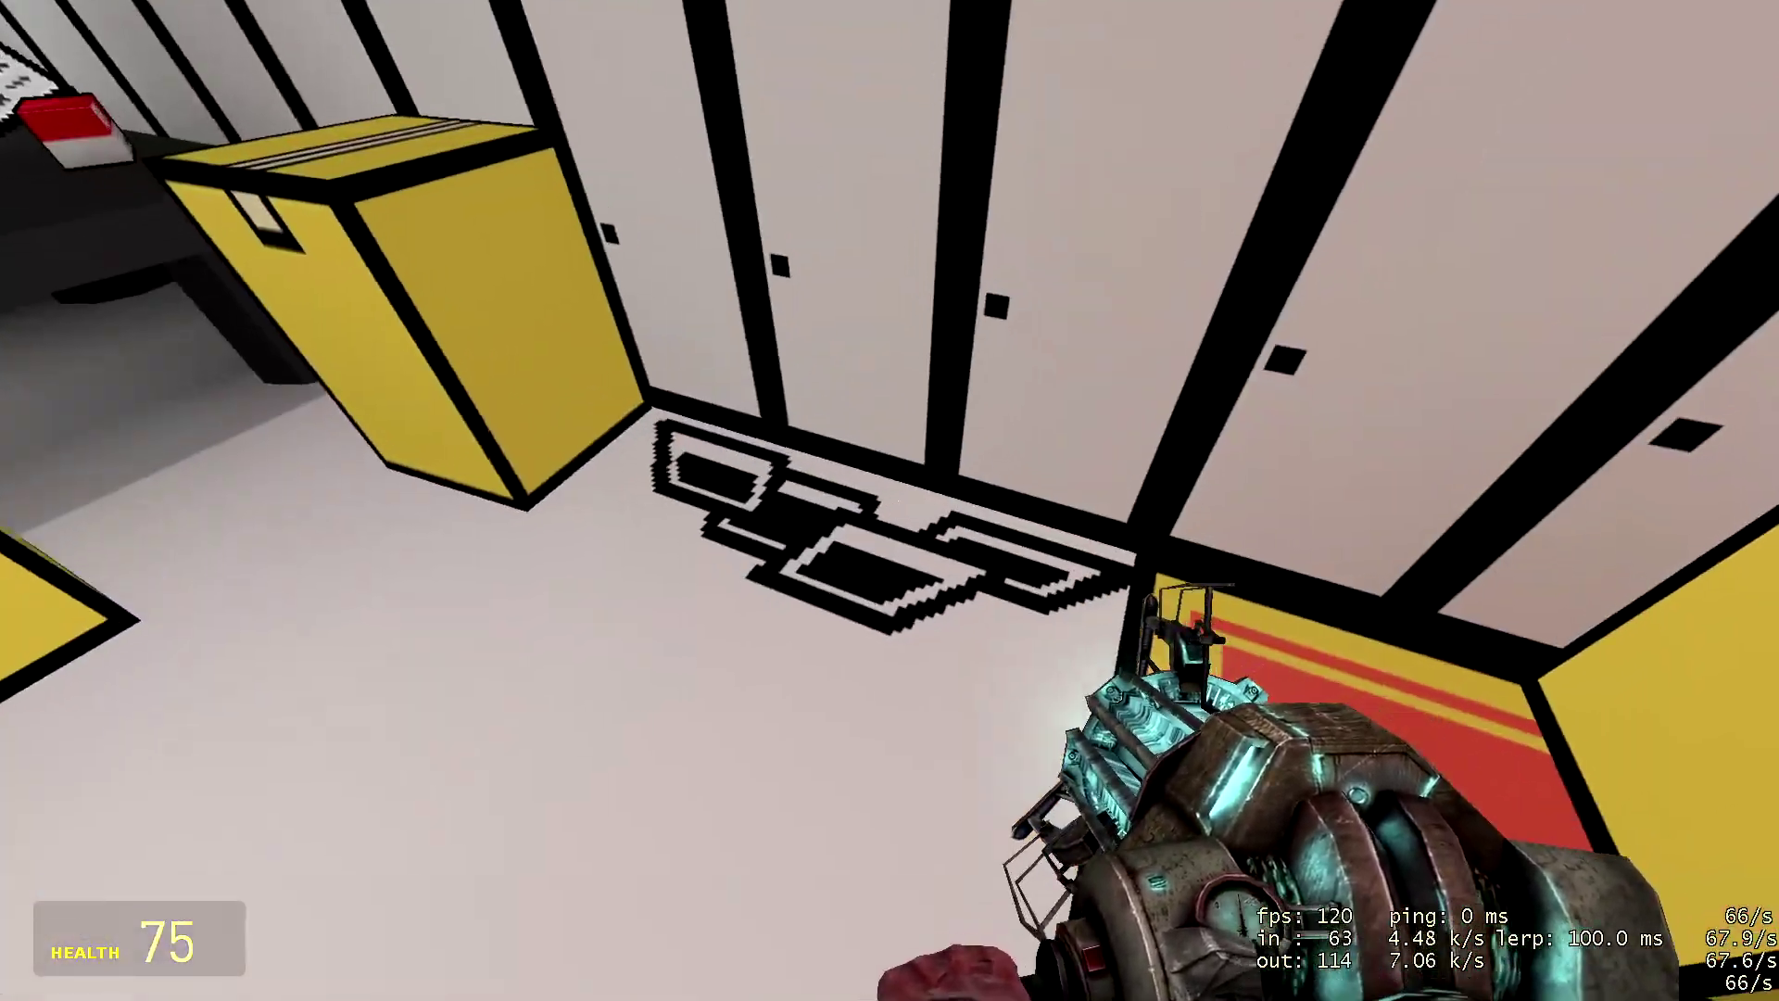
right_click(890, 500)
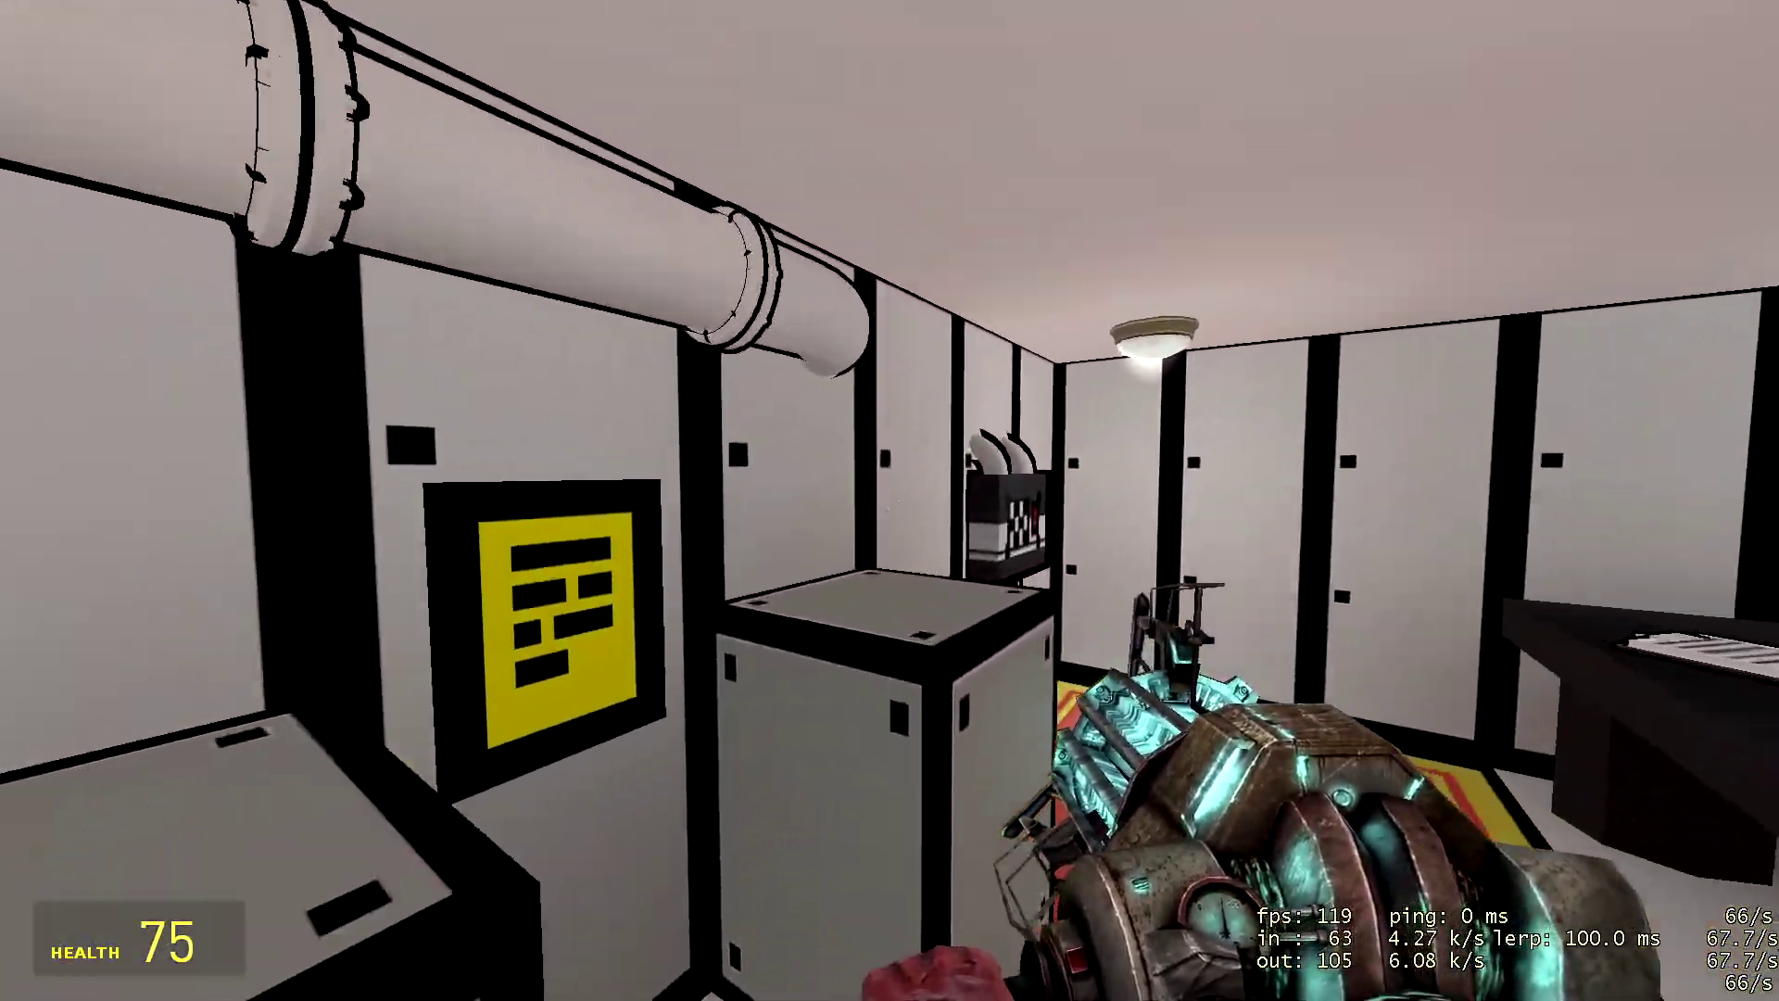
key("w")
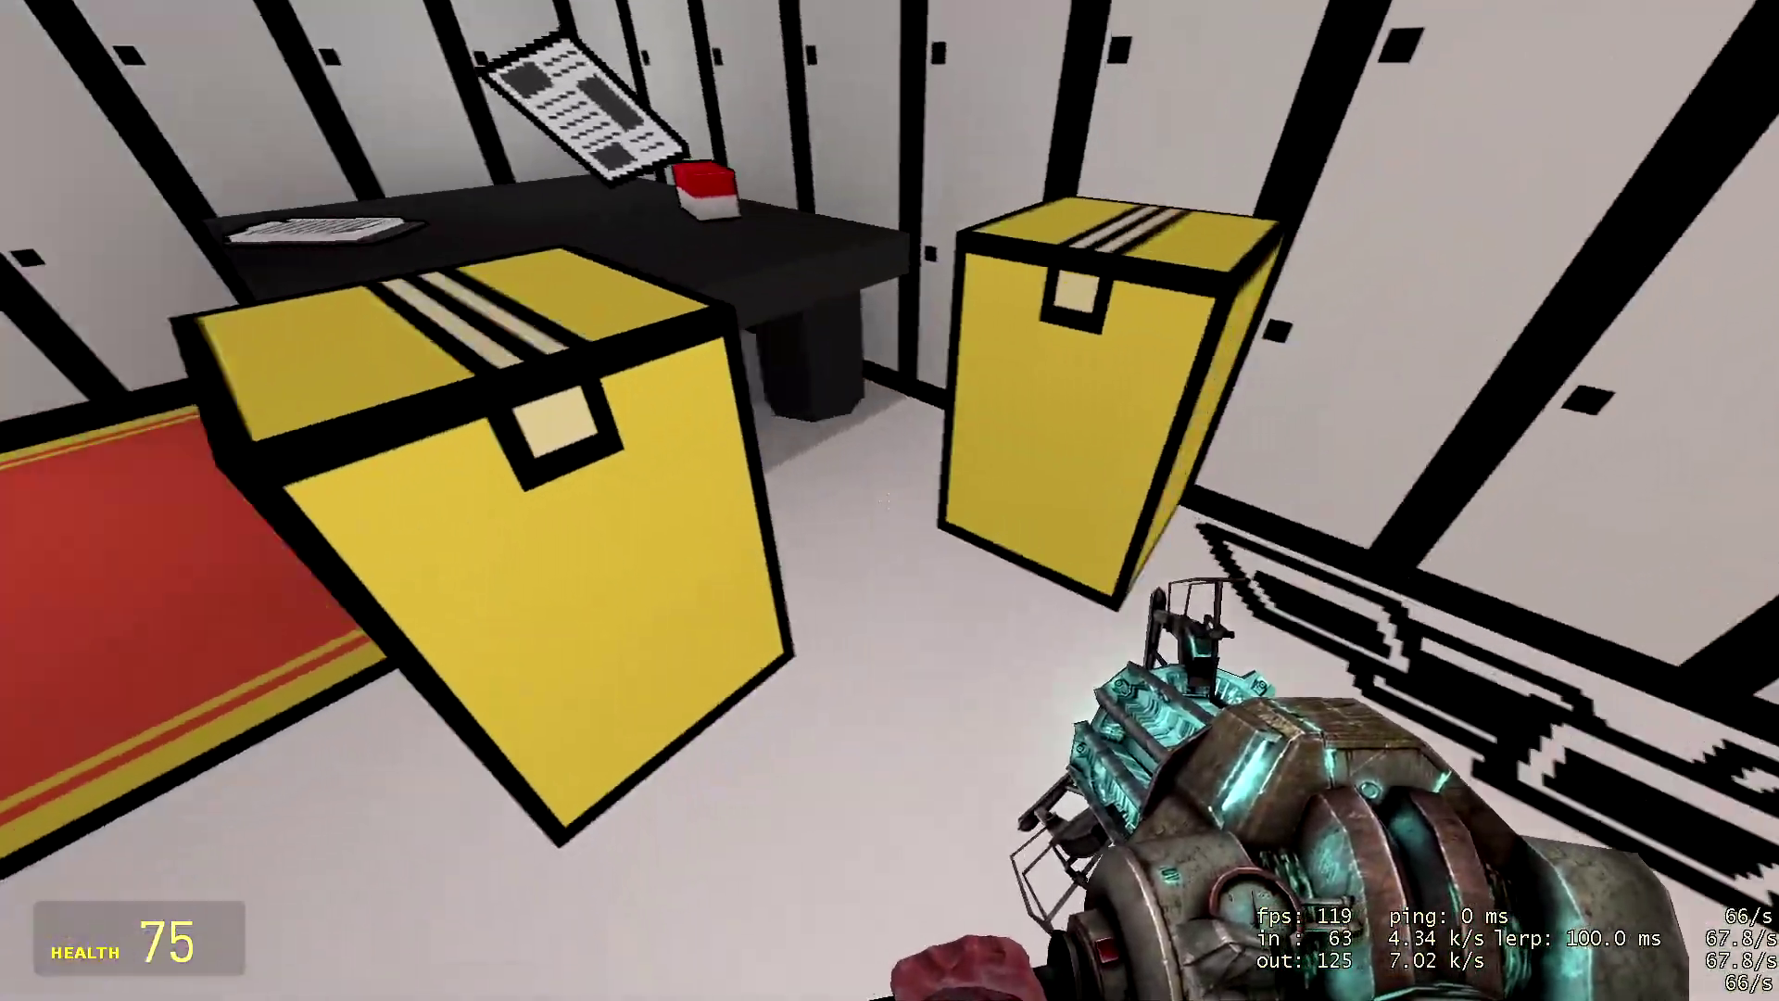
key("w")
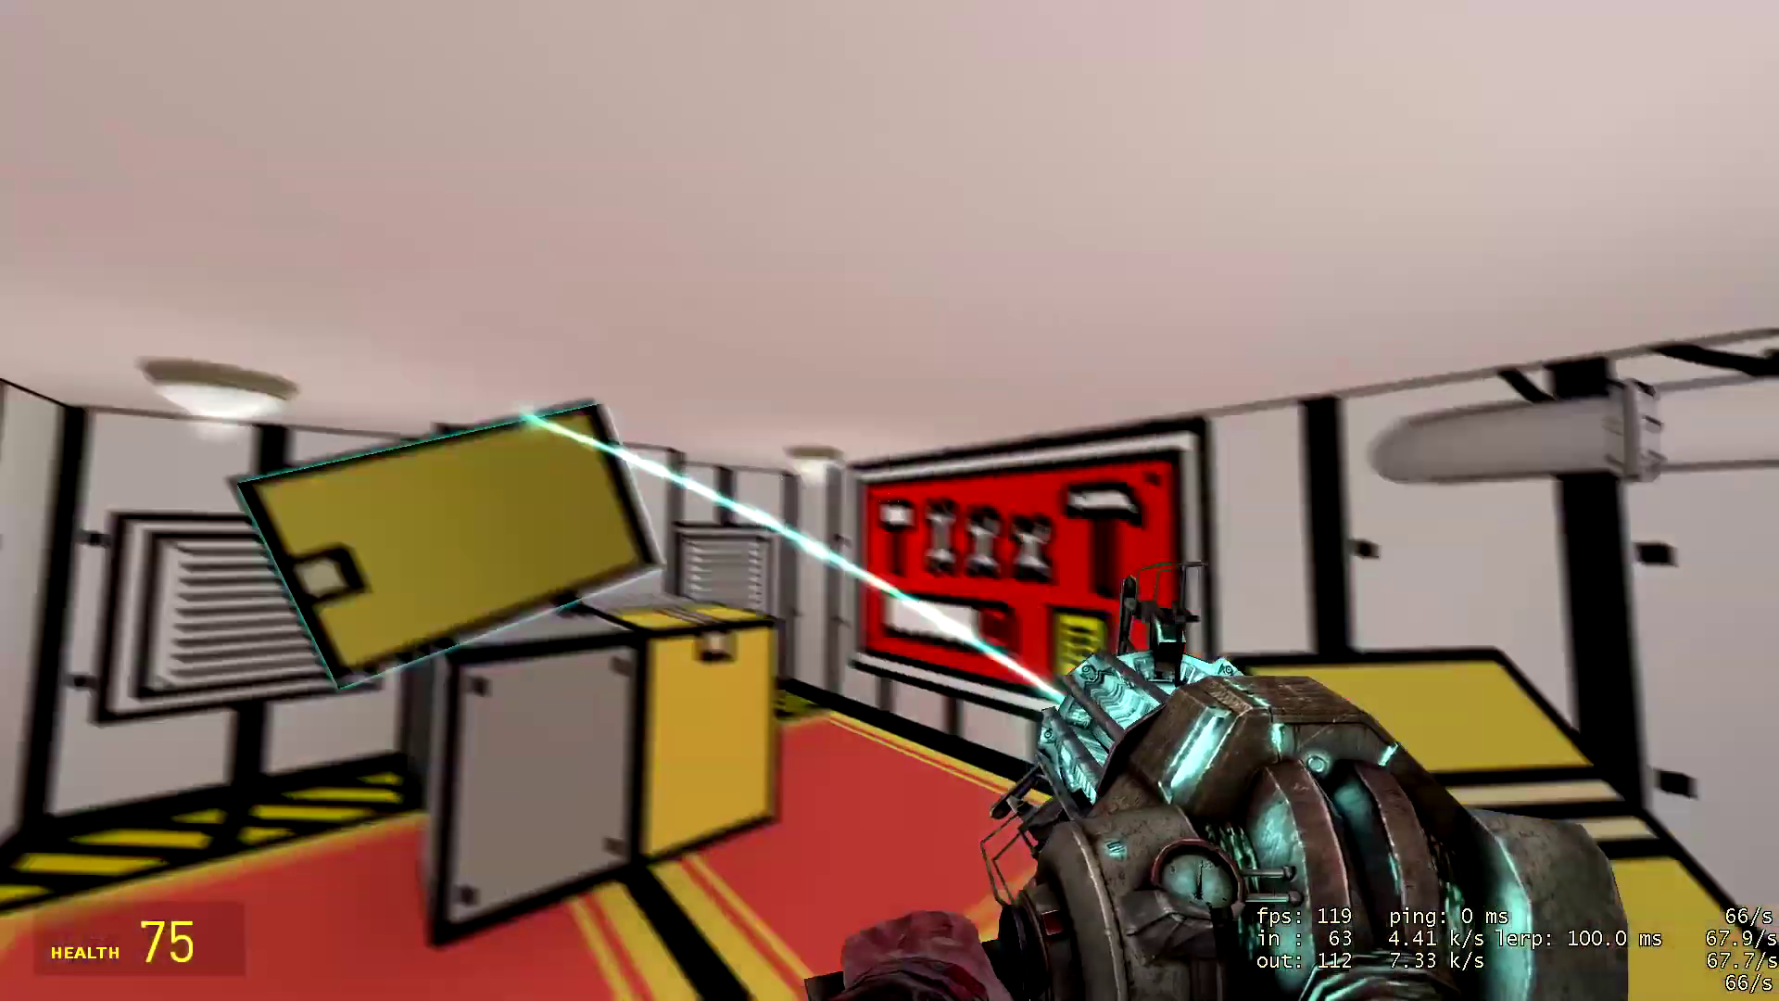
left_click(890, 500)
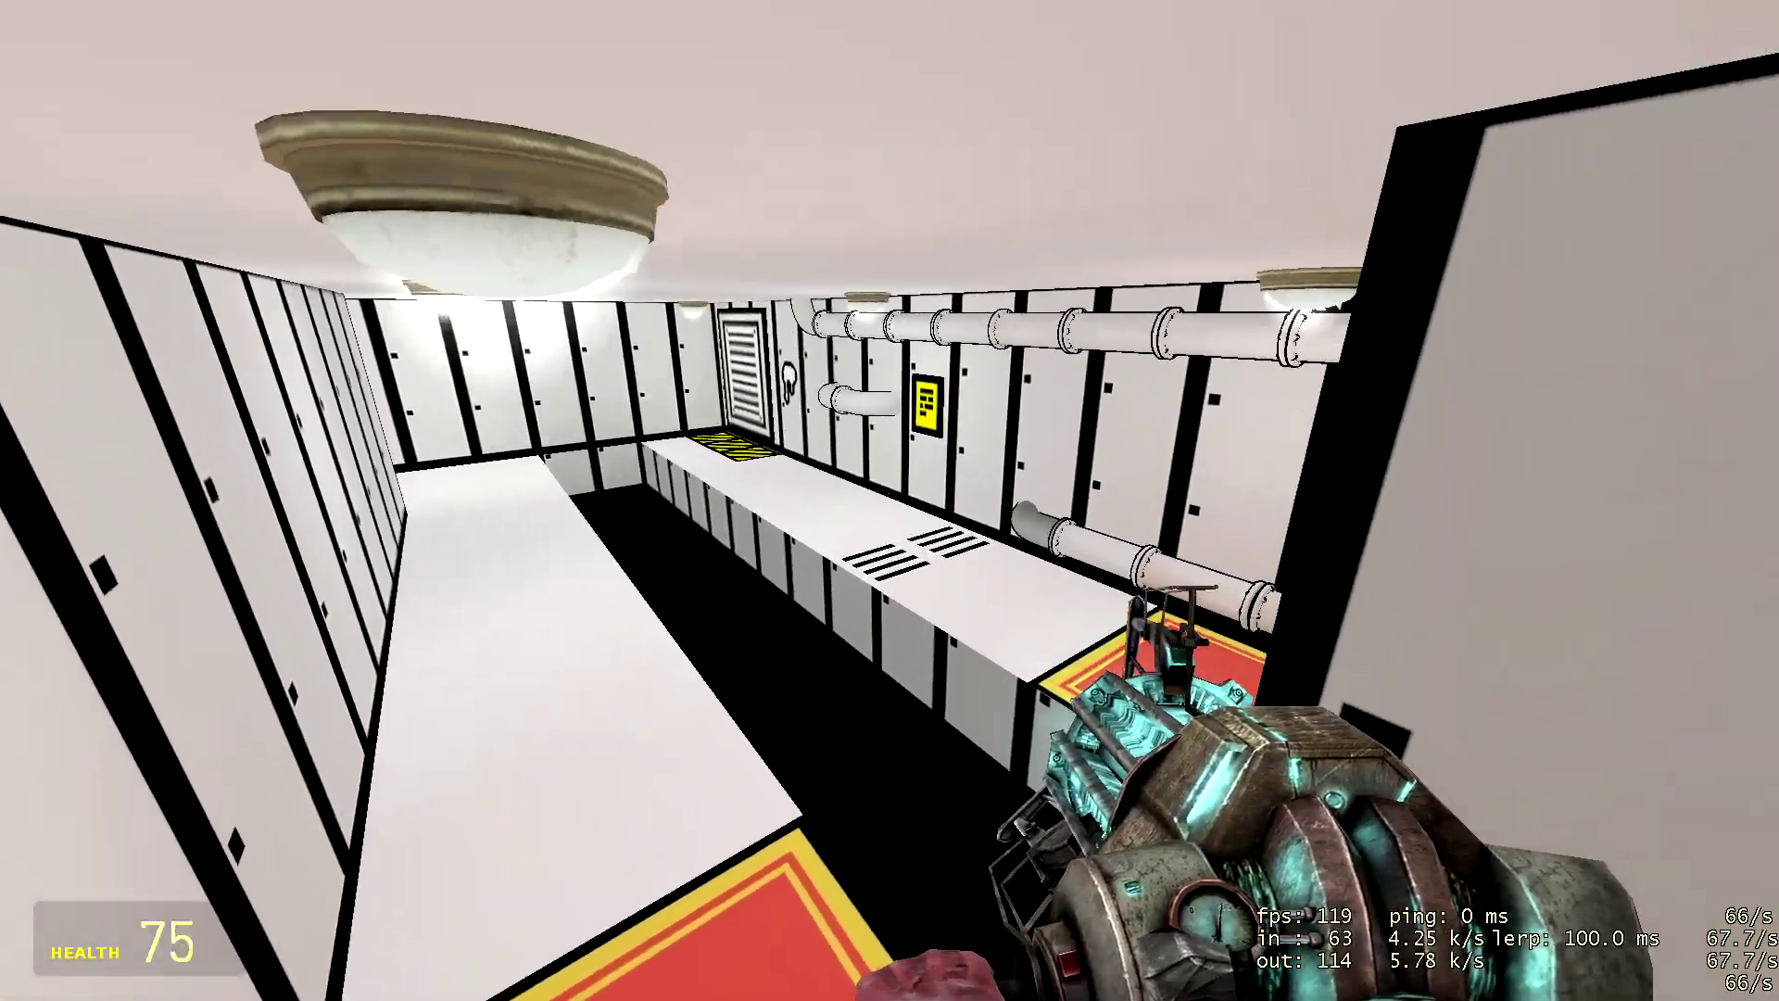
Step: Walk through the white corridor past the red ledge to the pipe-lined end lockers
key("w")
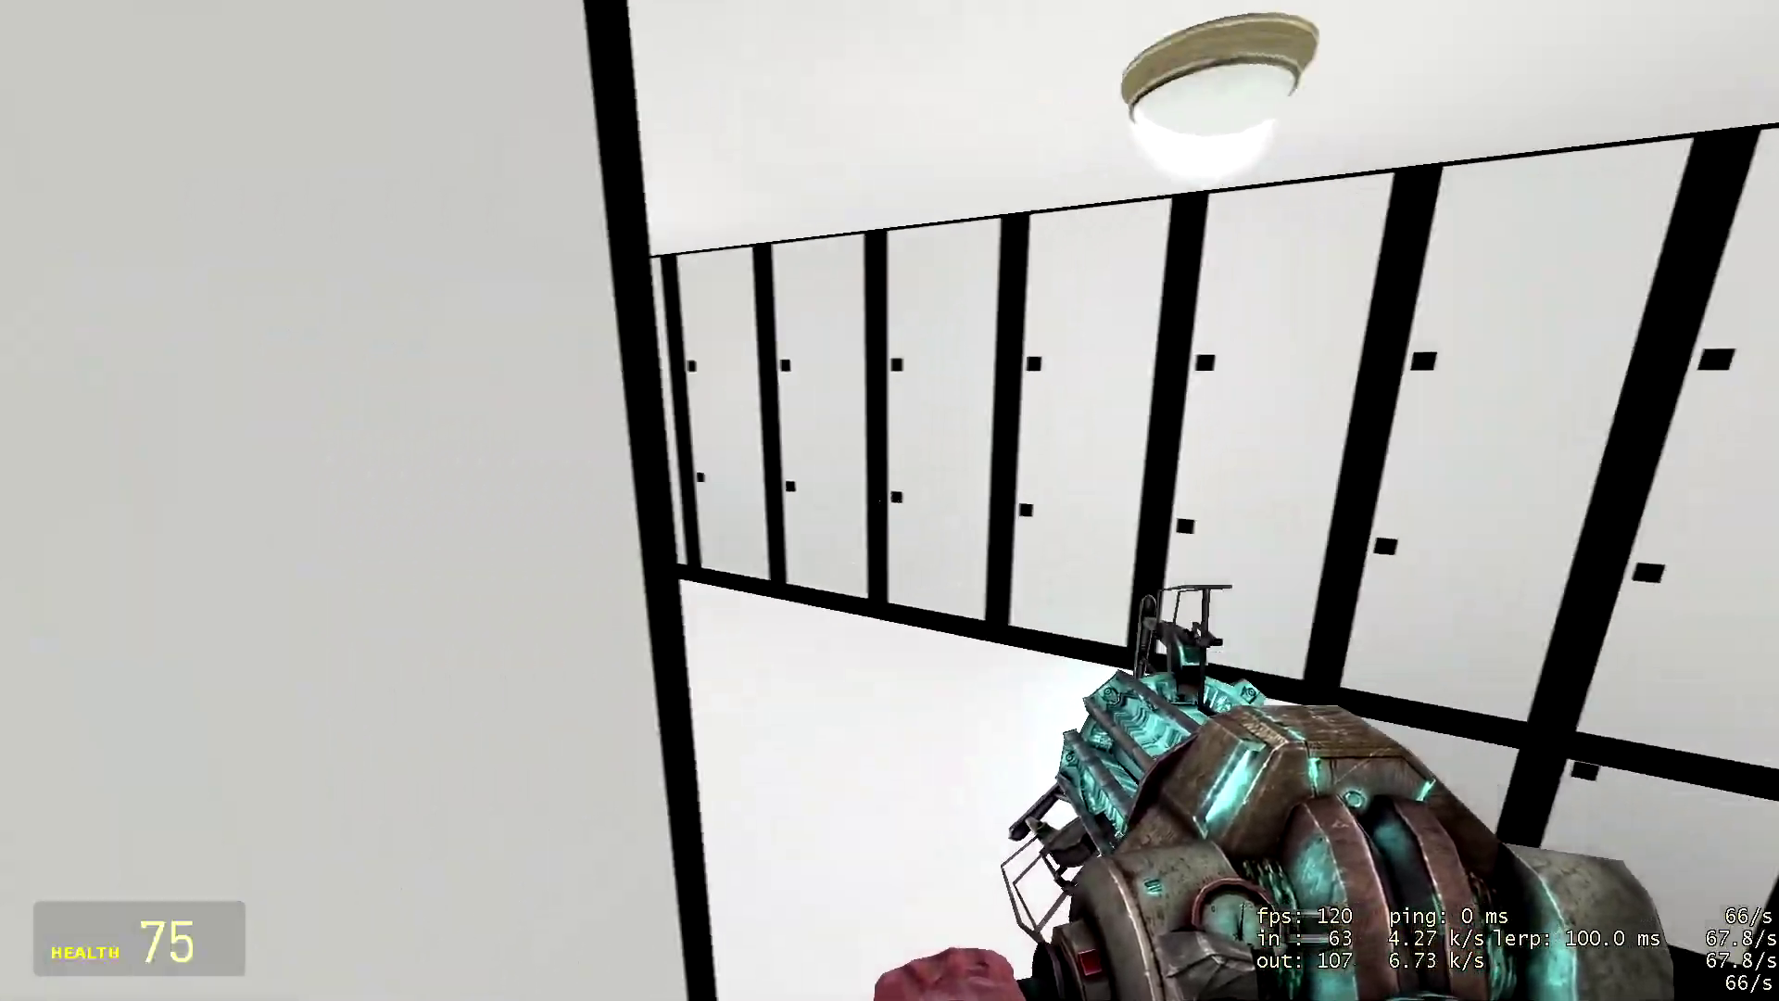
key("w")
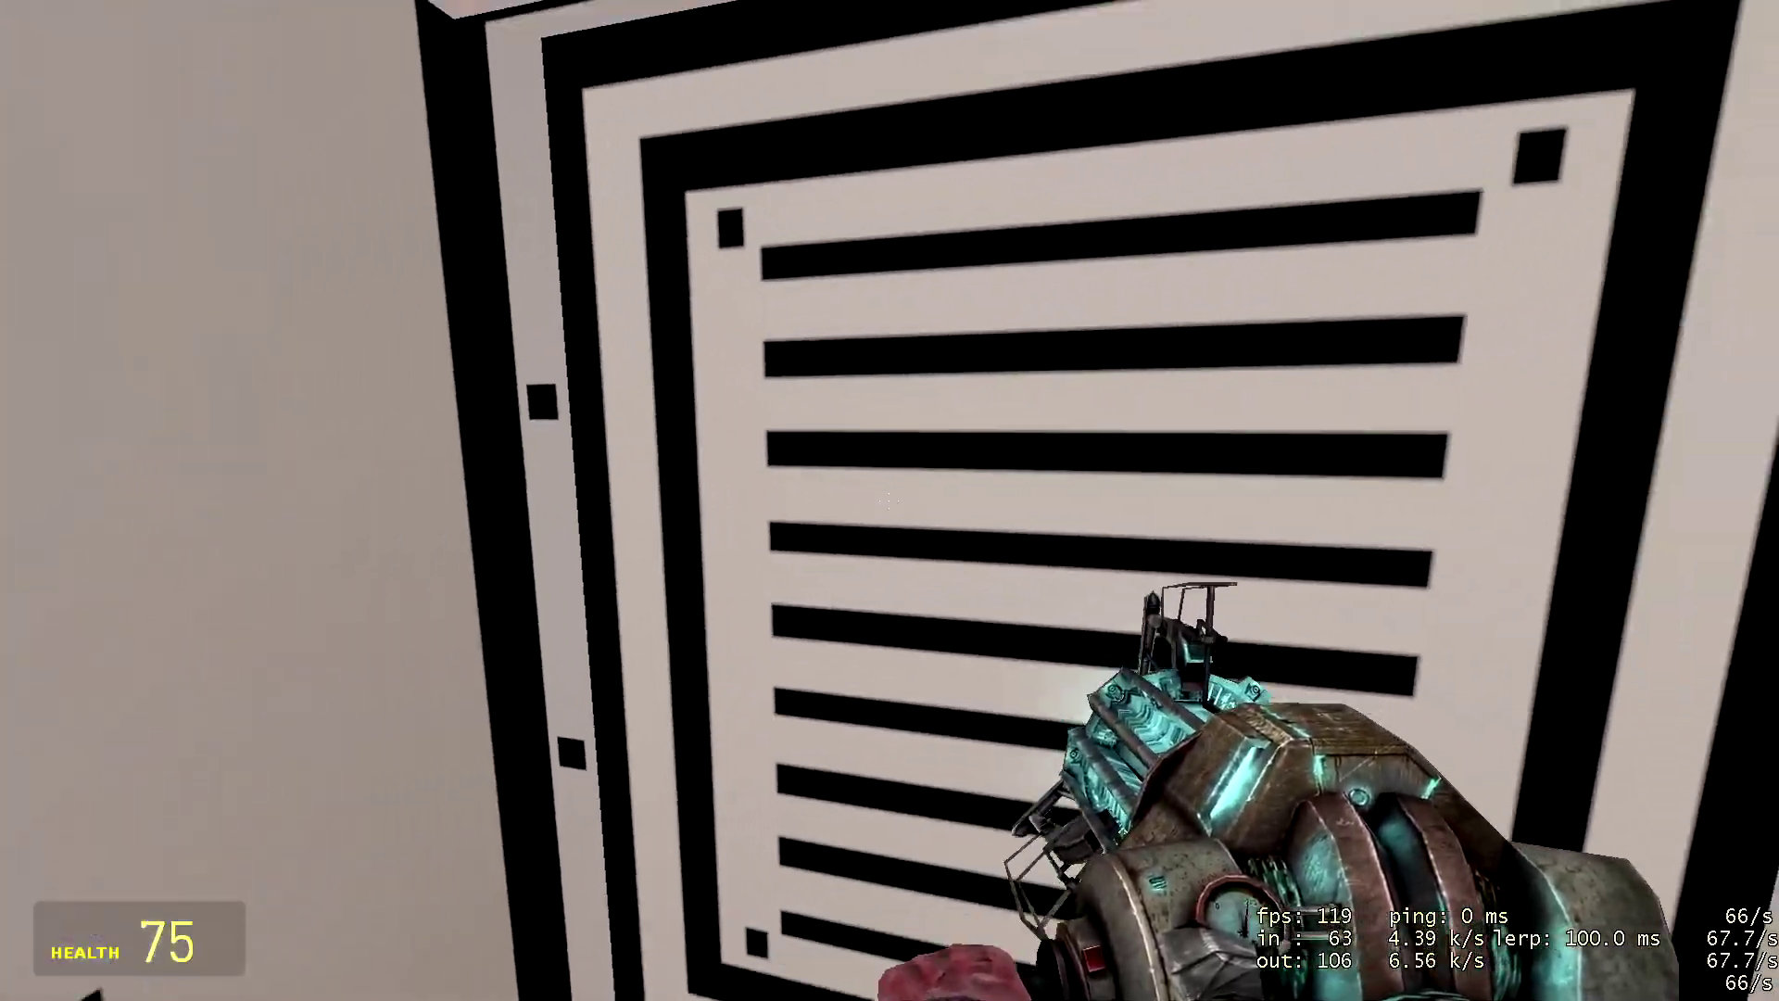
key("w")
key("w")
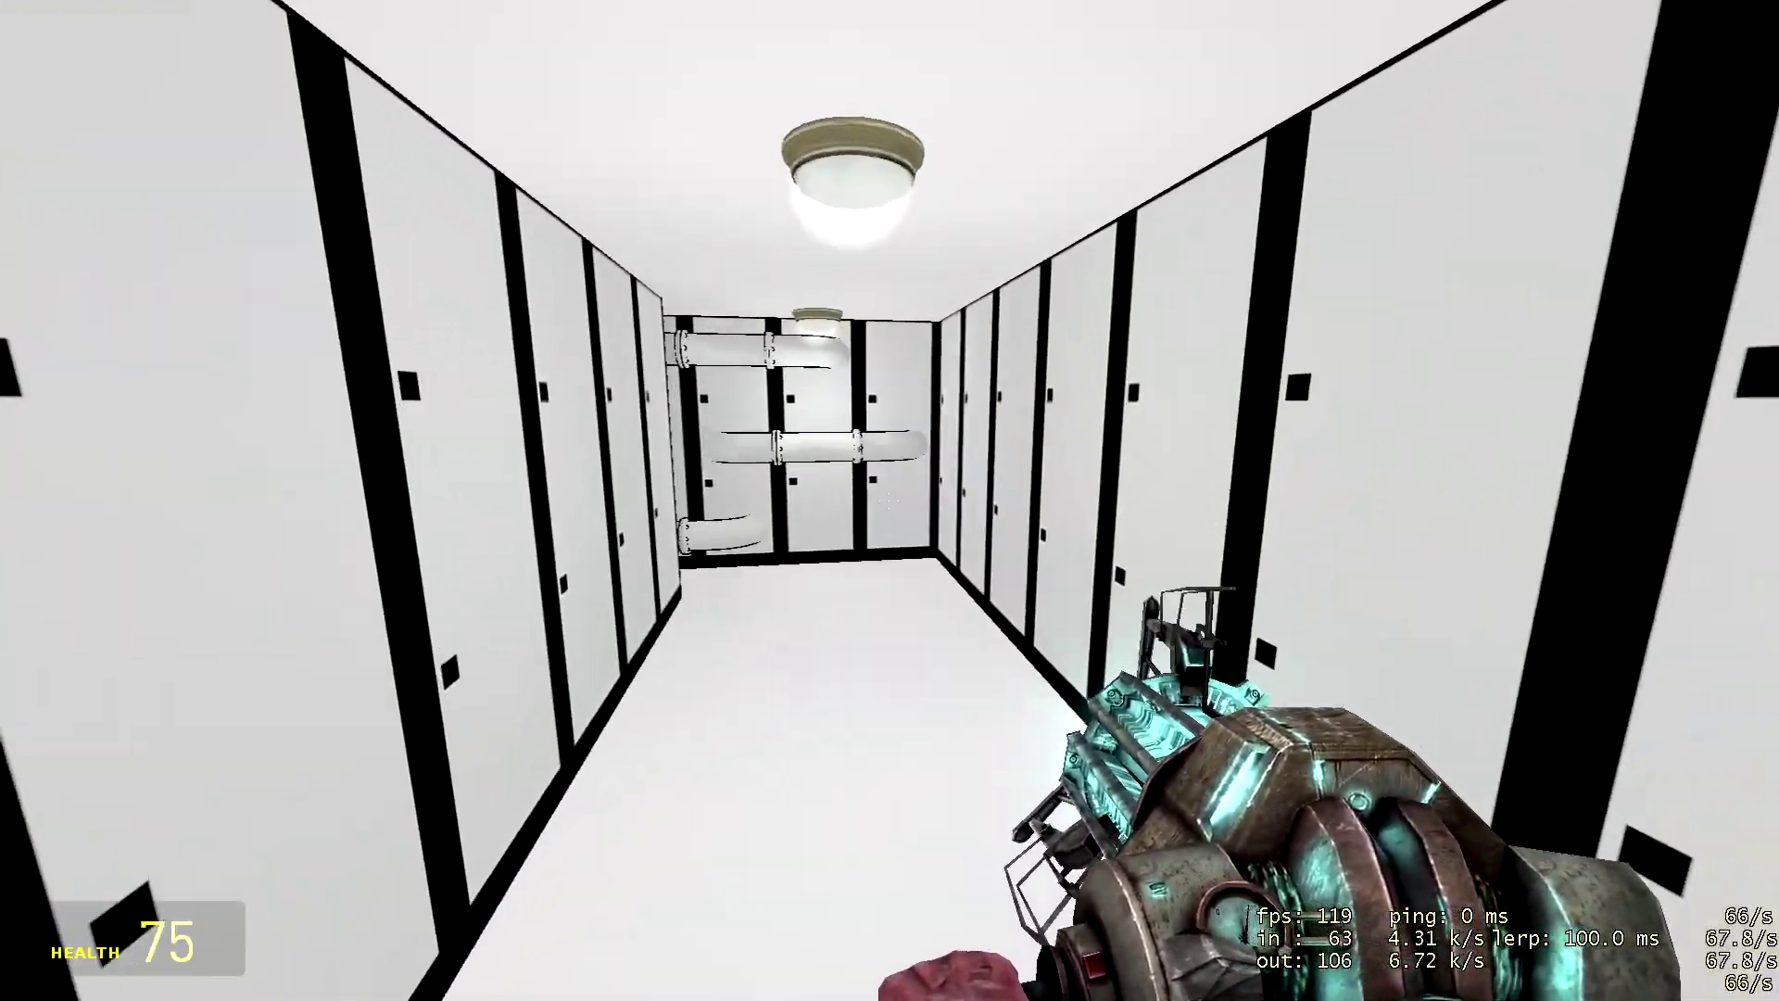
key("w")
key("w")
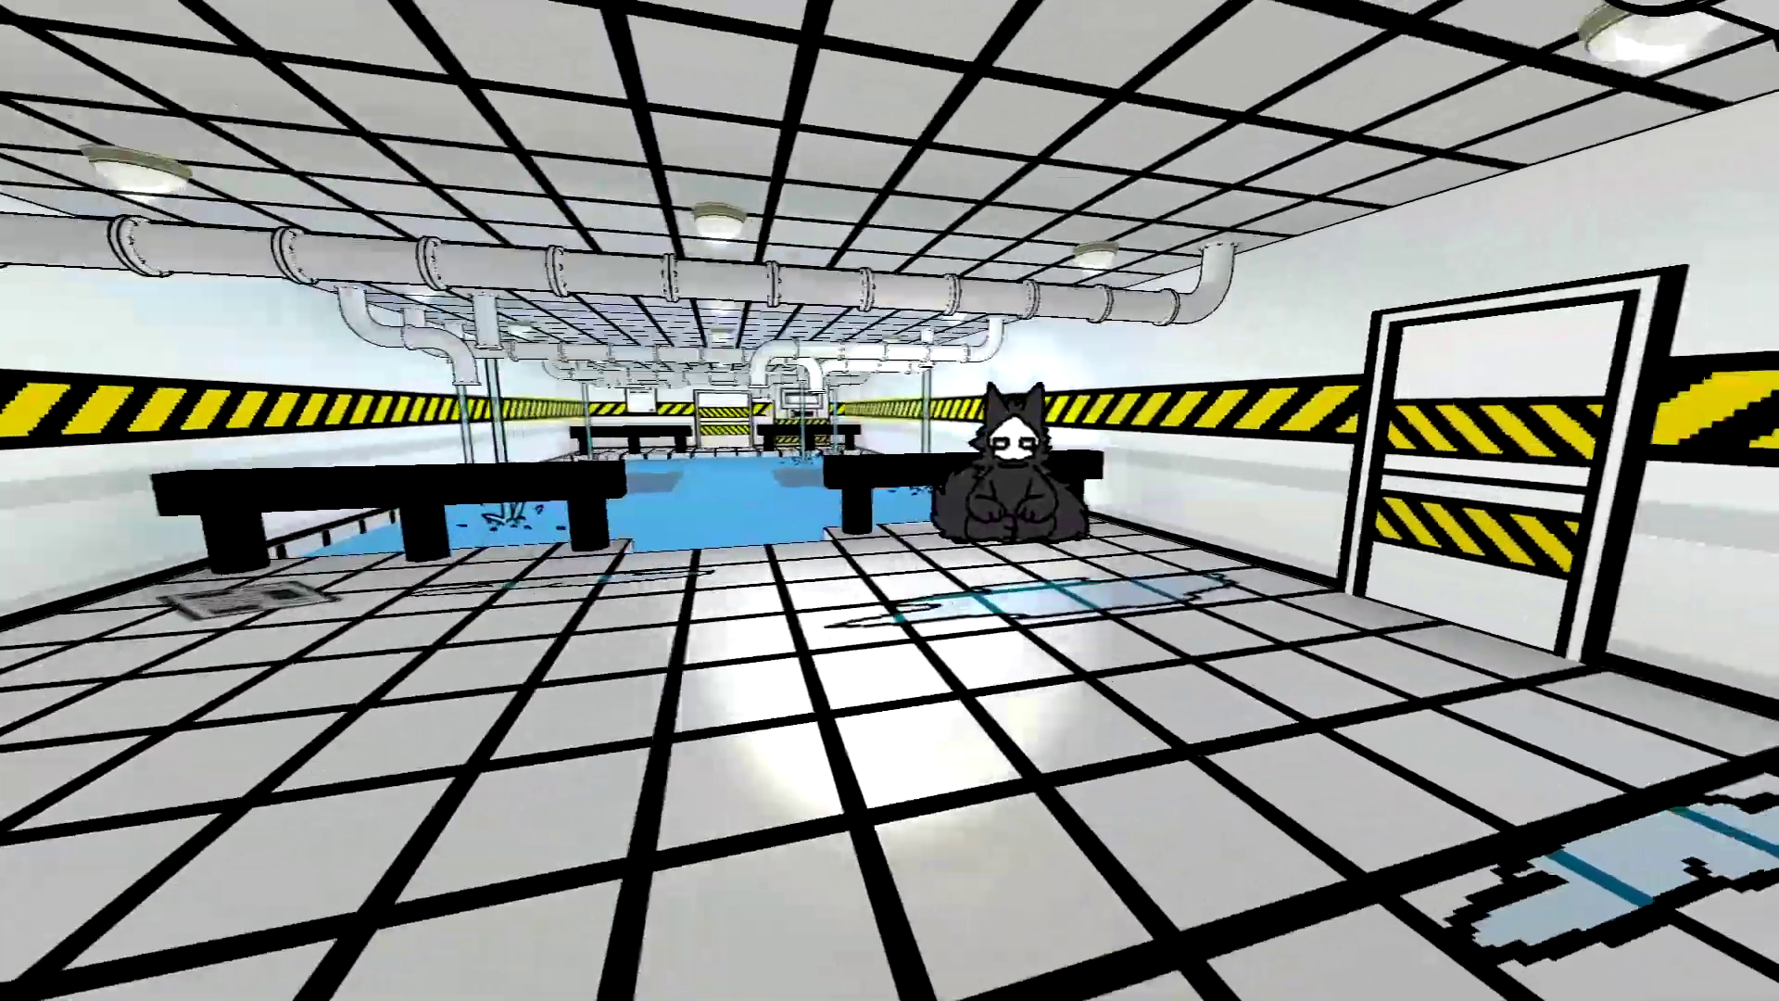
Step: Walk up to the dark creature, then pass through the doorway into the blue-floored room
key("w")
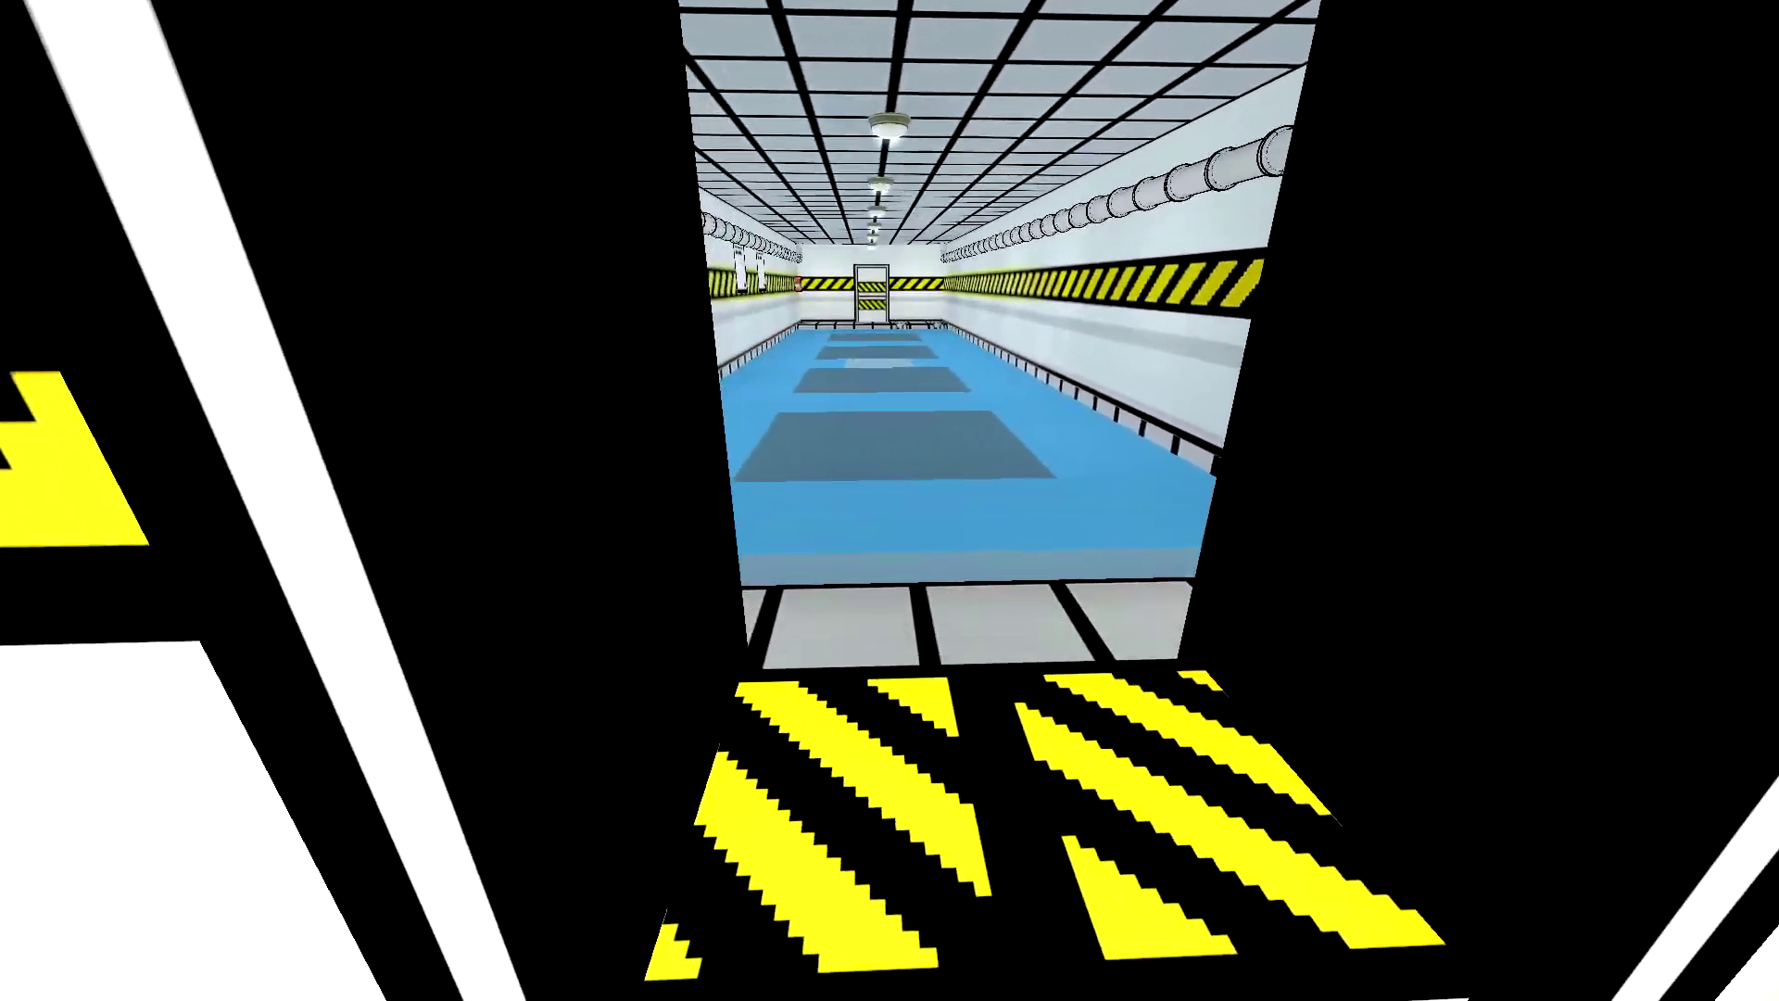
key("w")
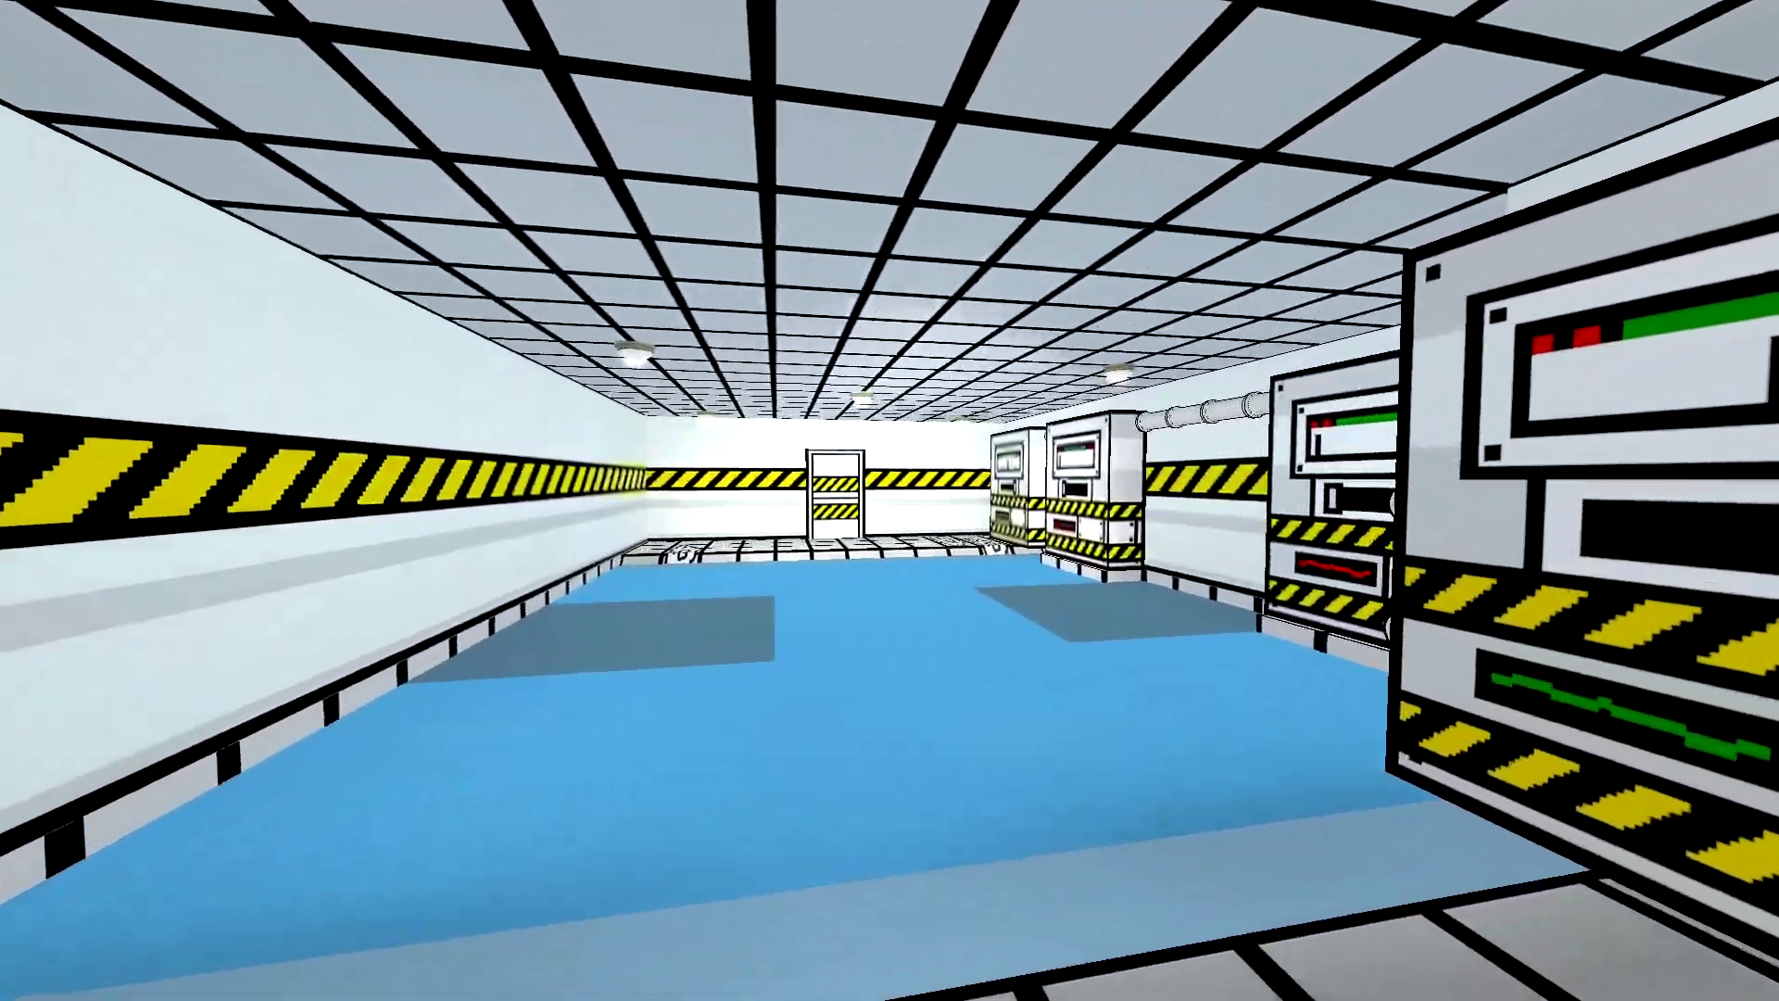
Step: Bring up the weapon choices, then walk between the machine rows to the side doorway
key("1")
key("1")
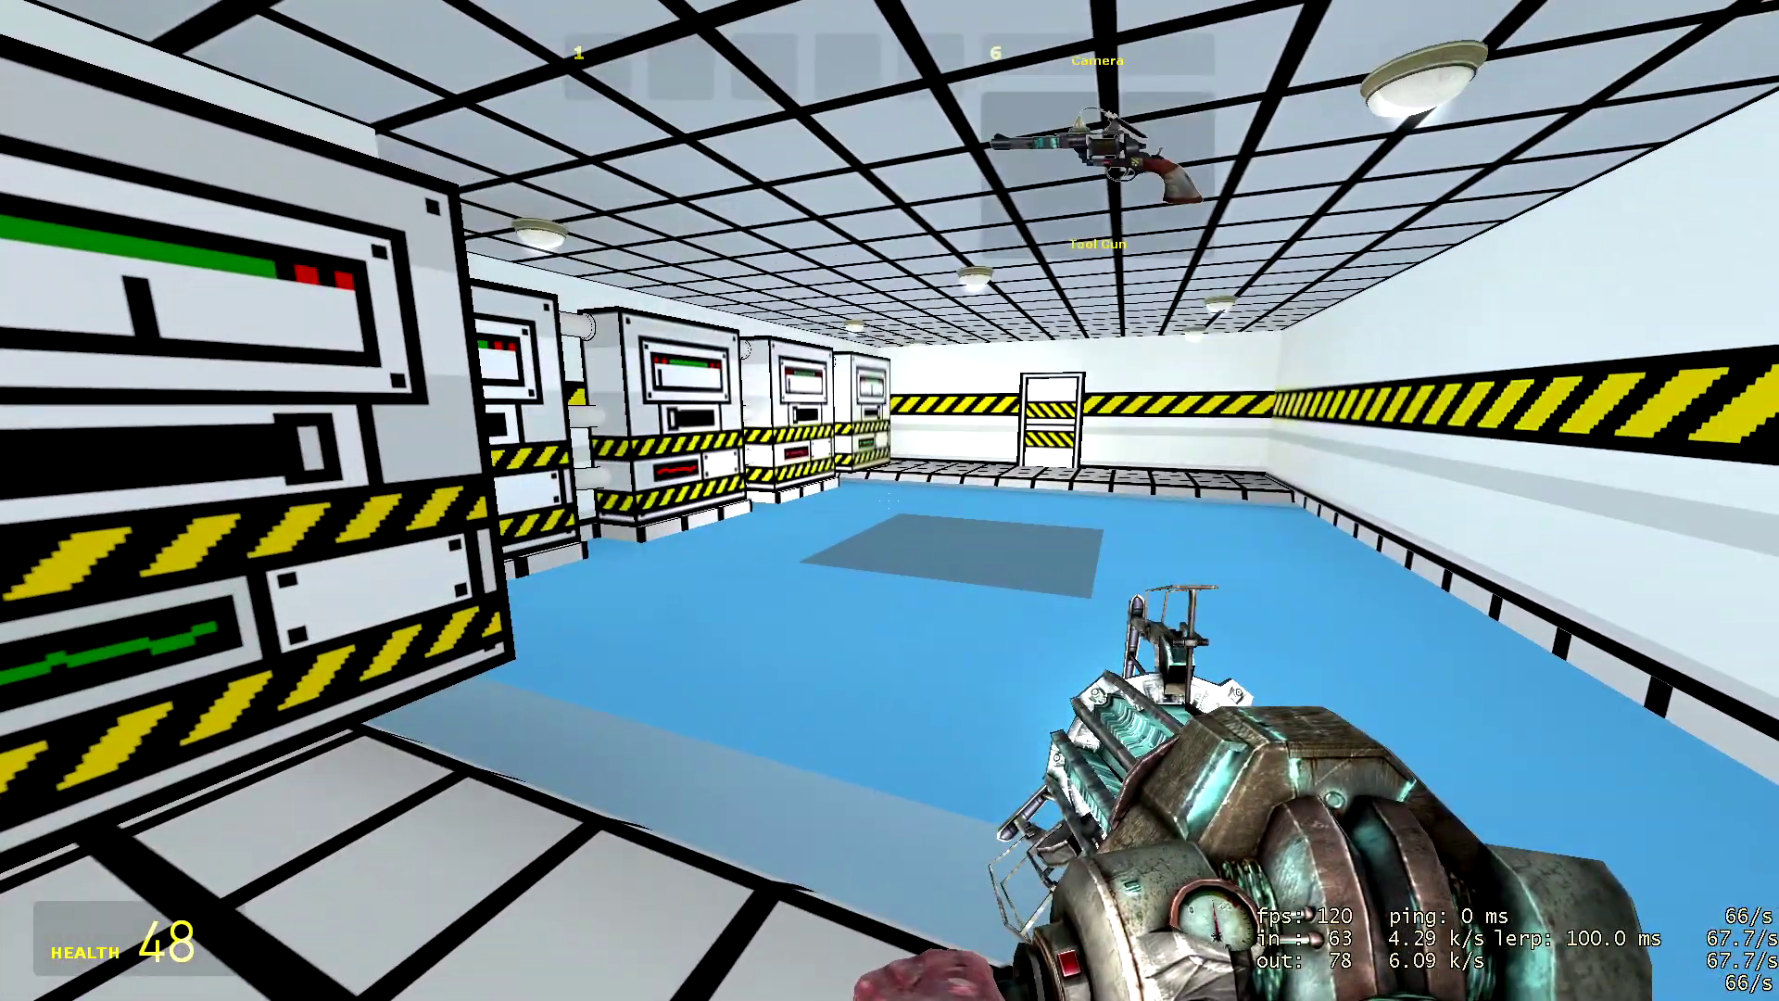
key("w")
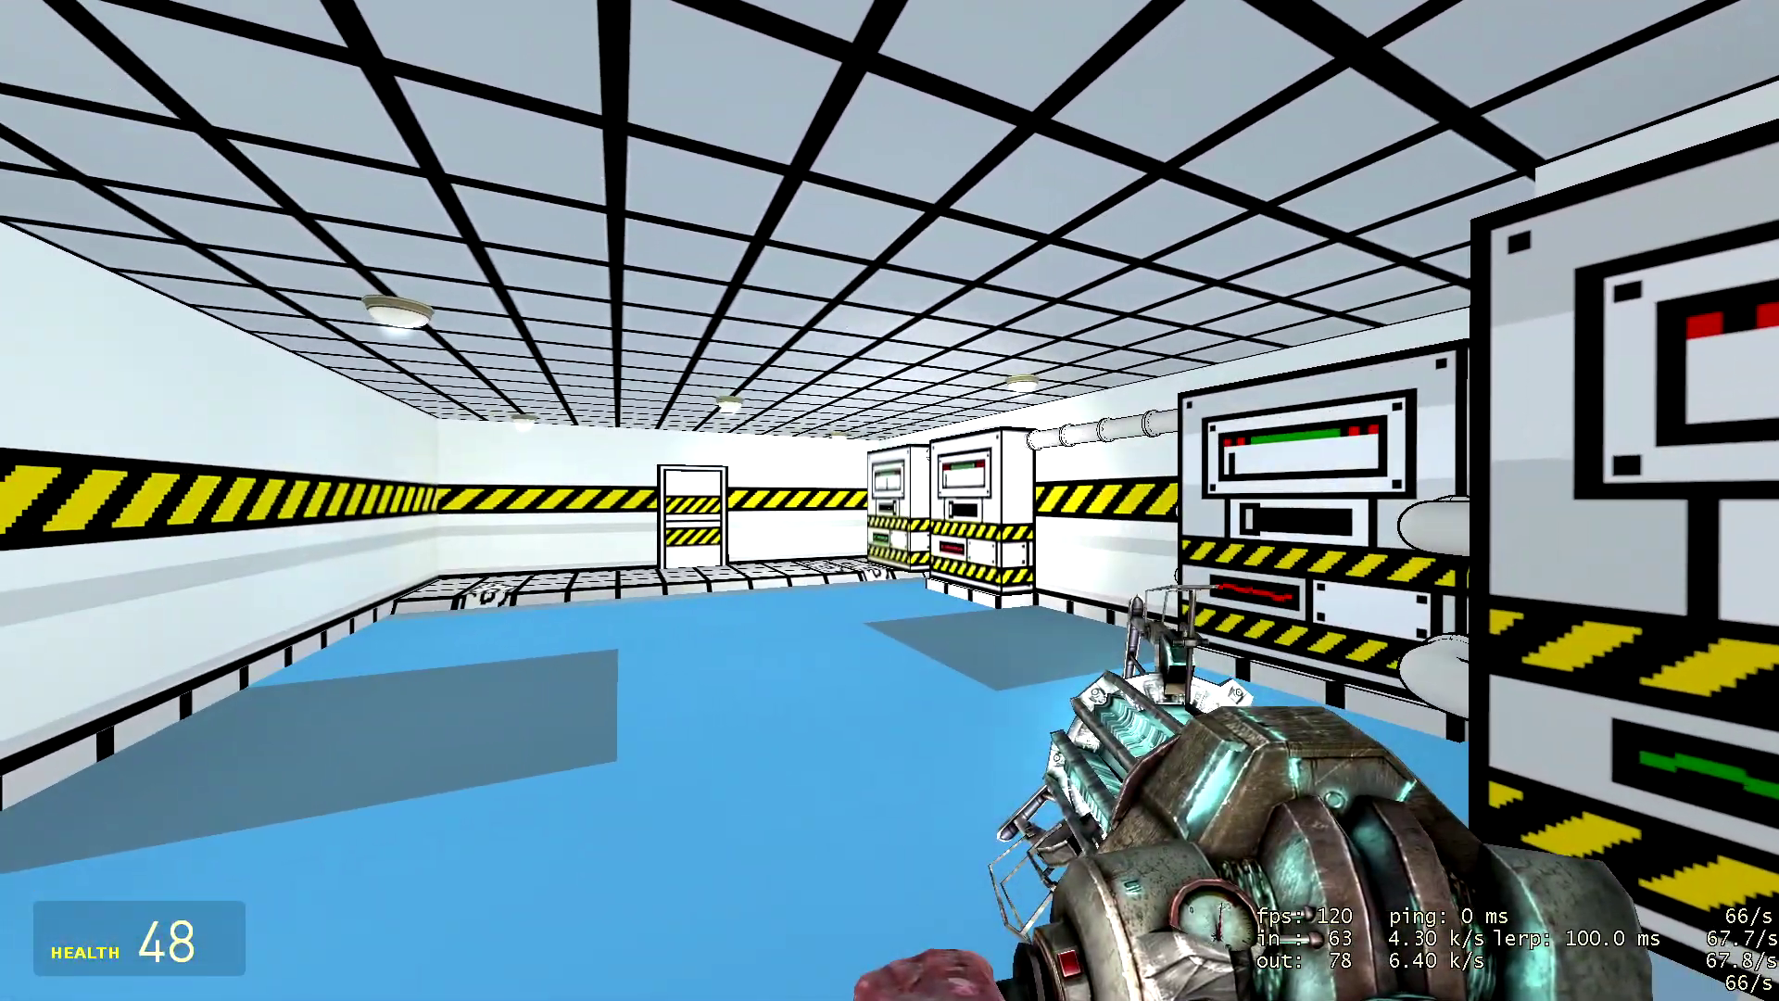
key("1")
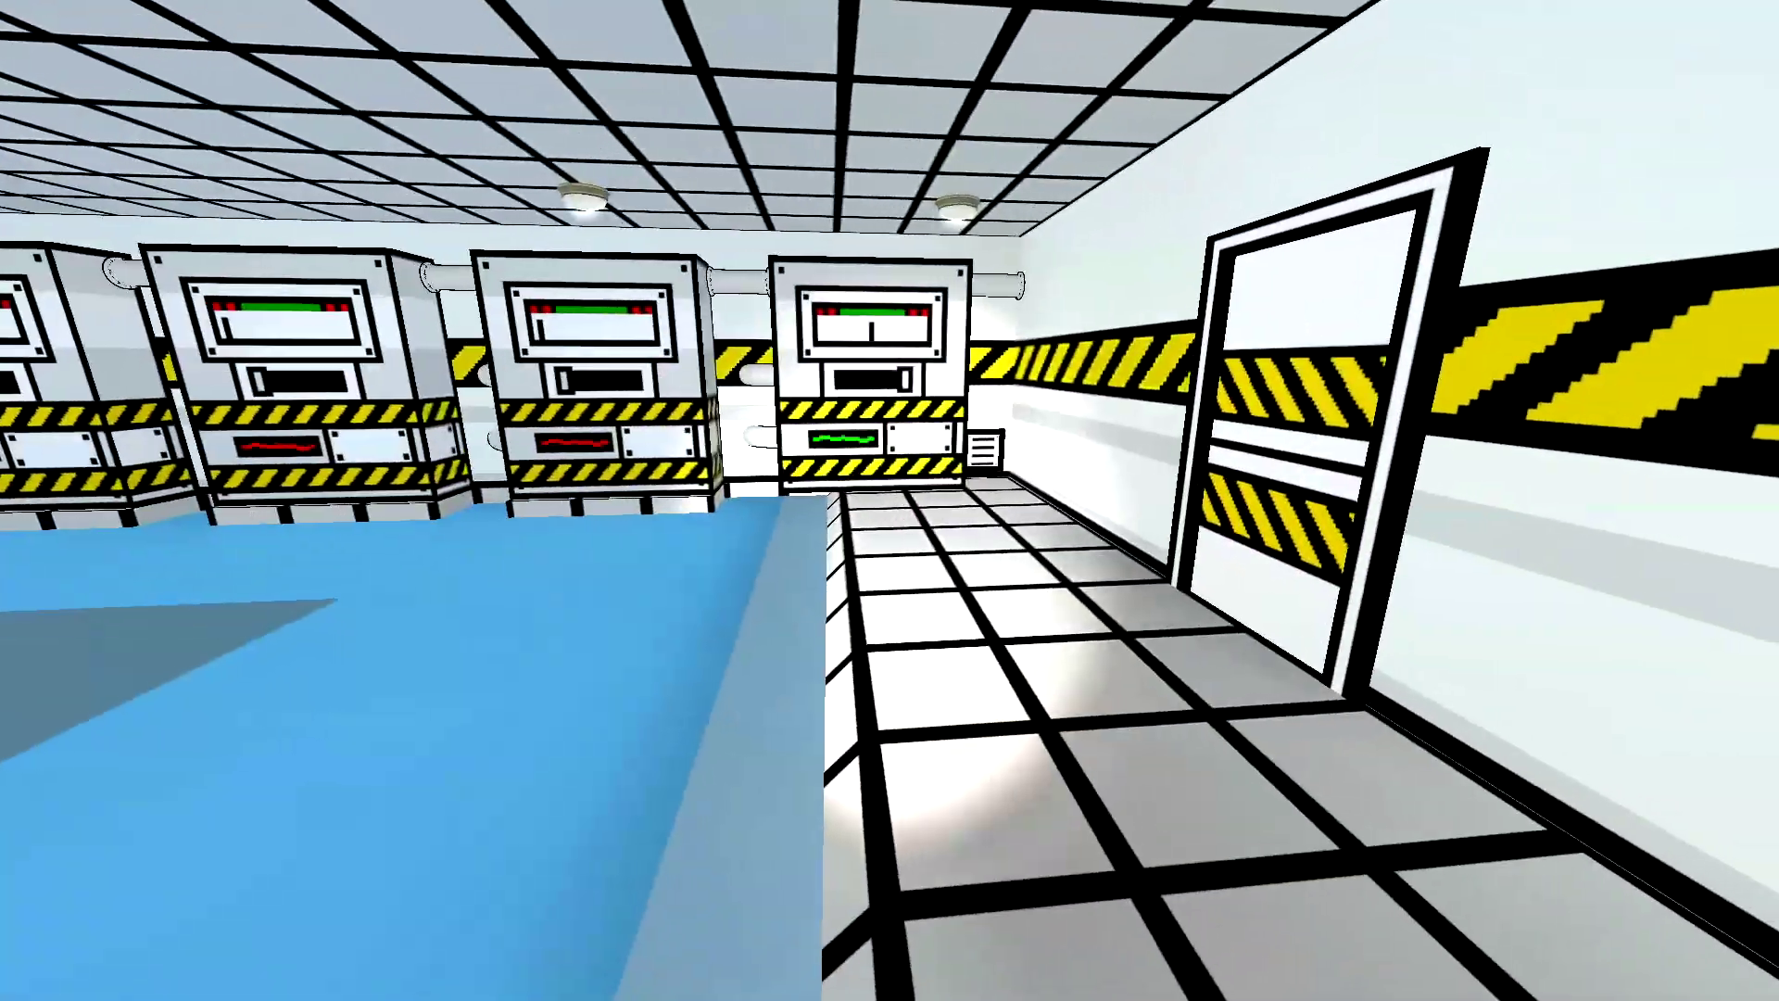
key("w")
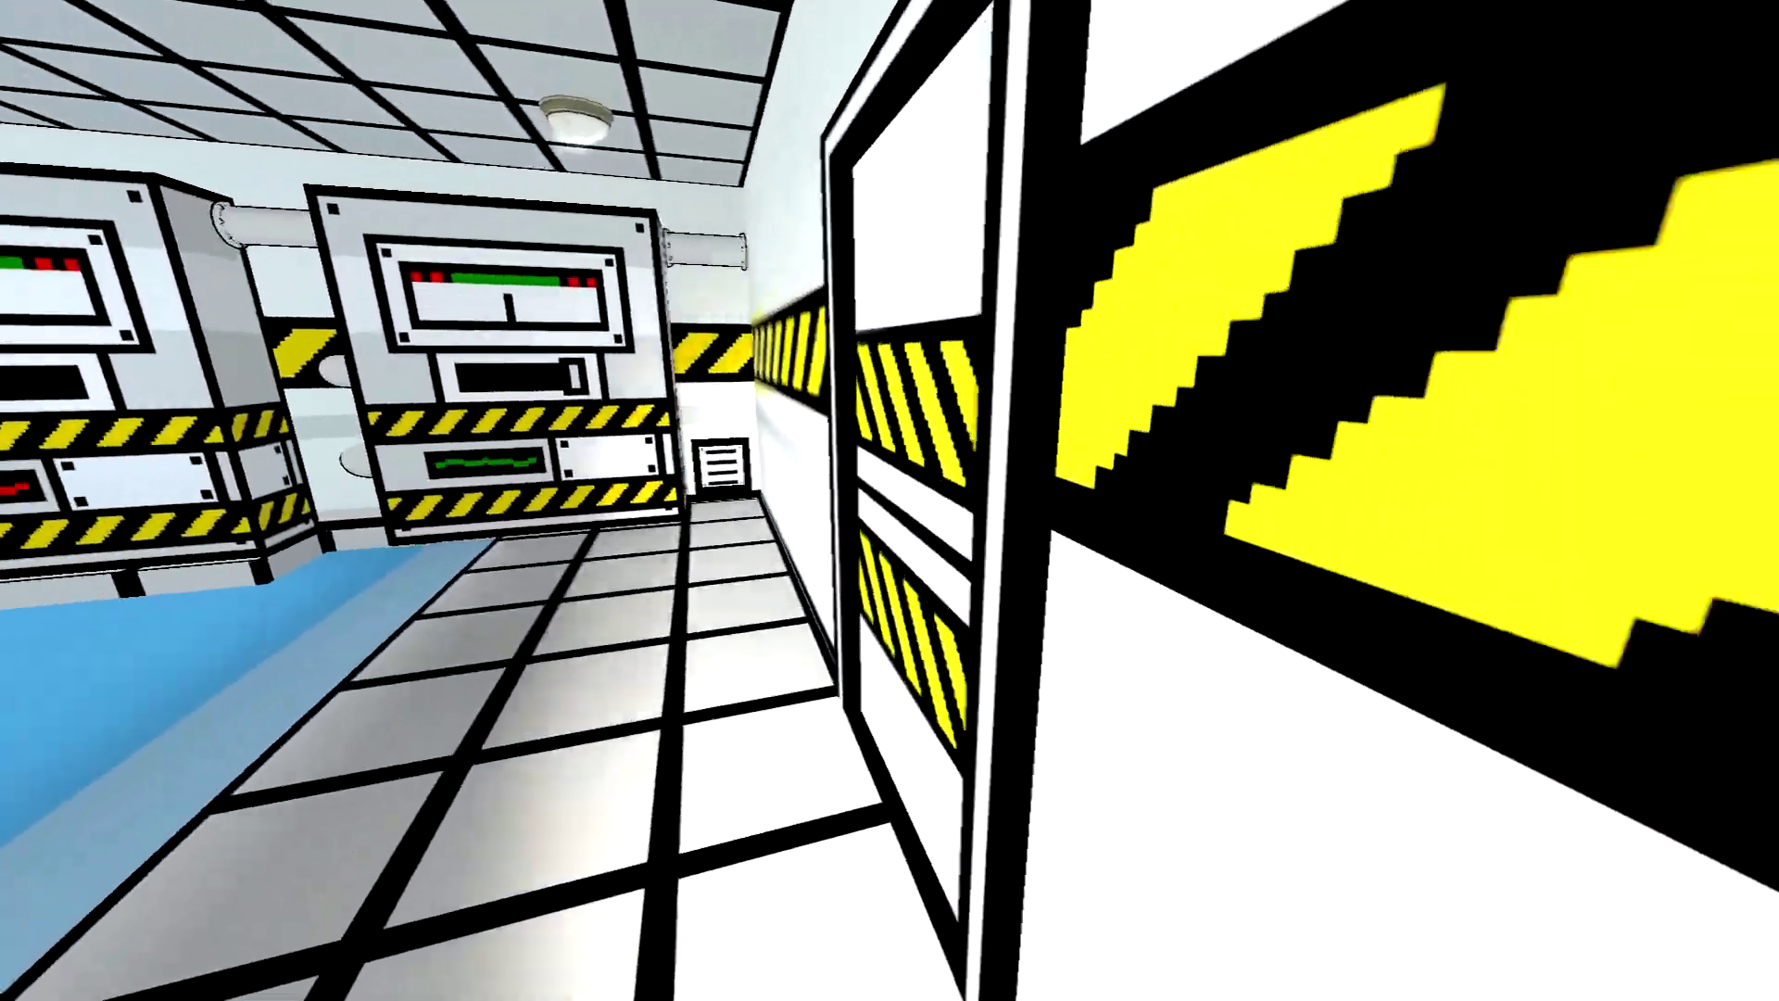
key("w")
key("w")
key("w")
key("w")
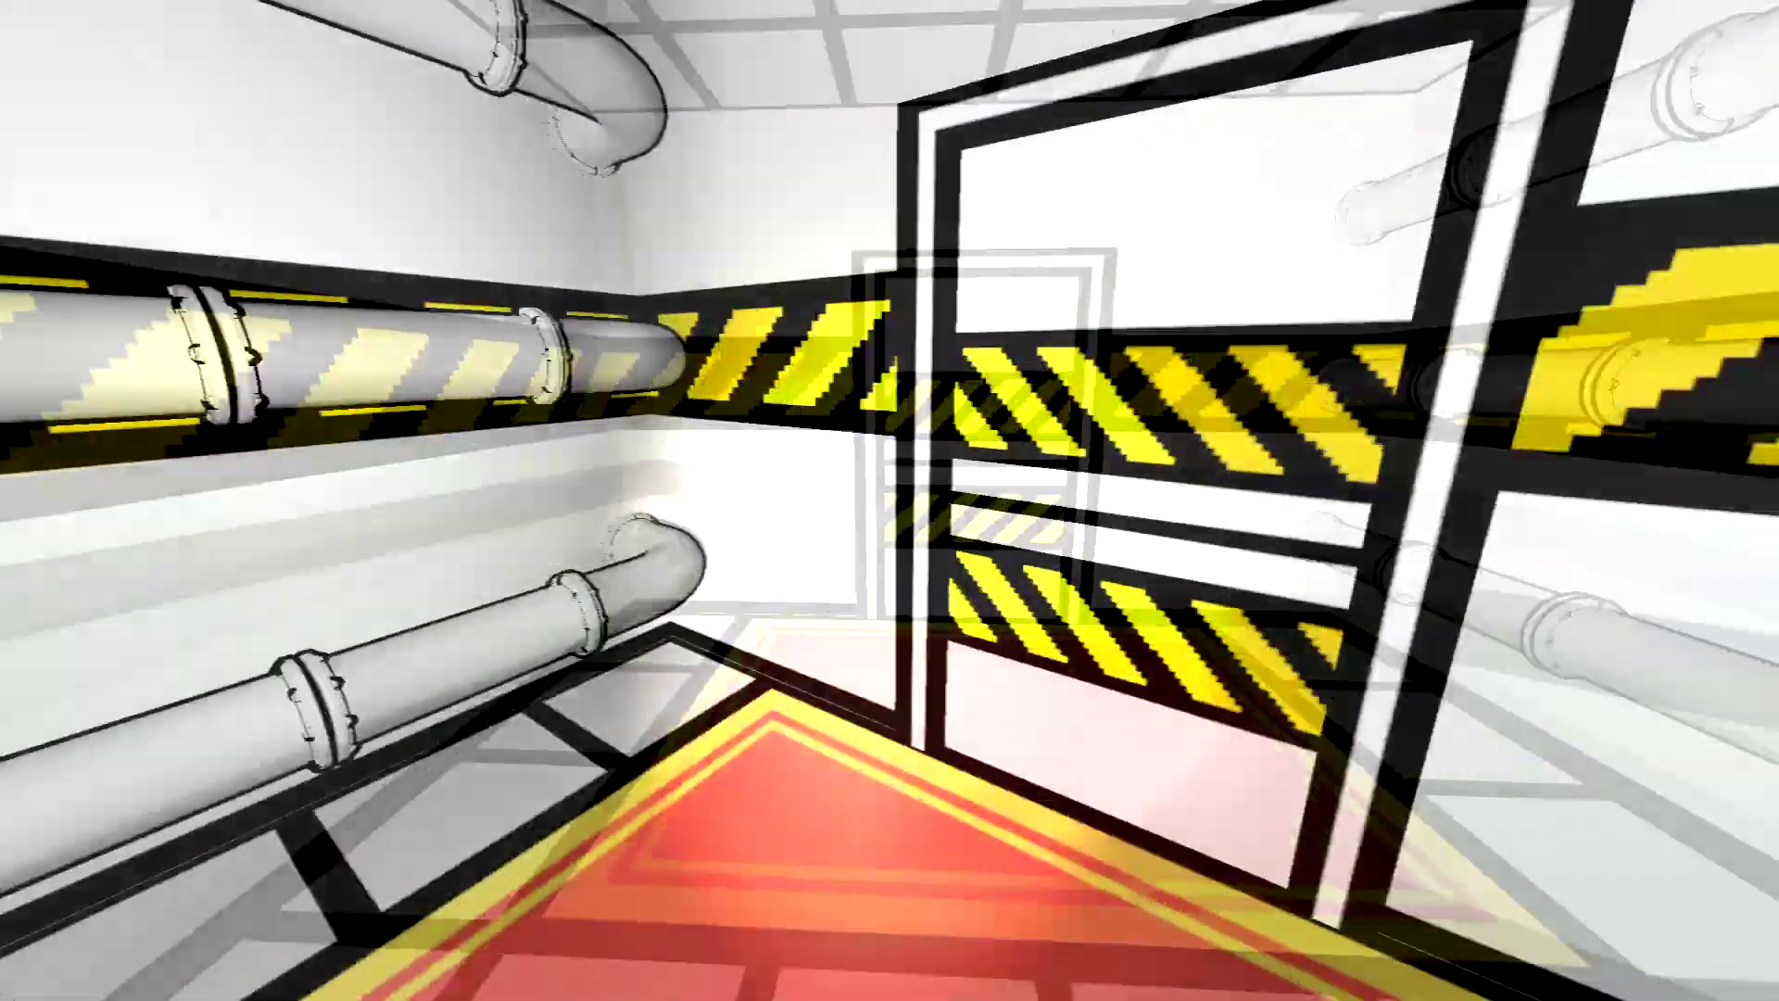
Step: Walk through the doorway and past the yellow crates down the striped corridor
key("w")
key("w")
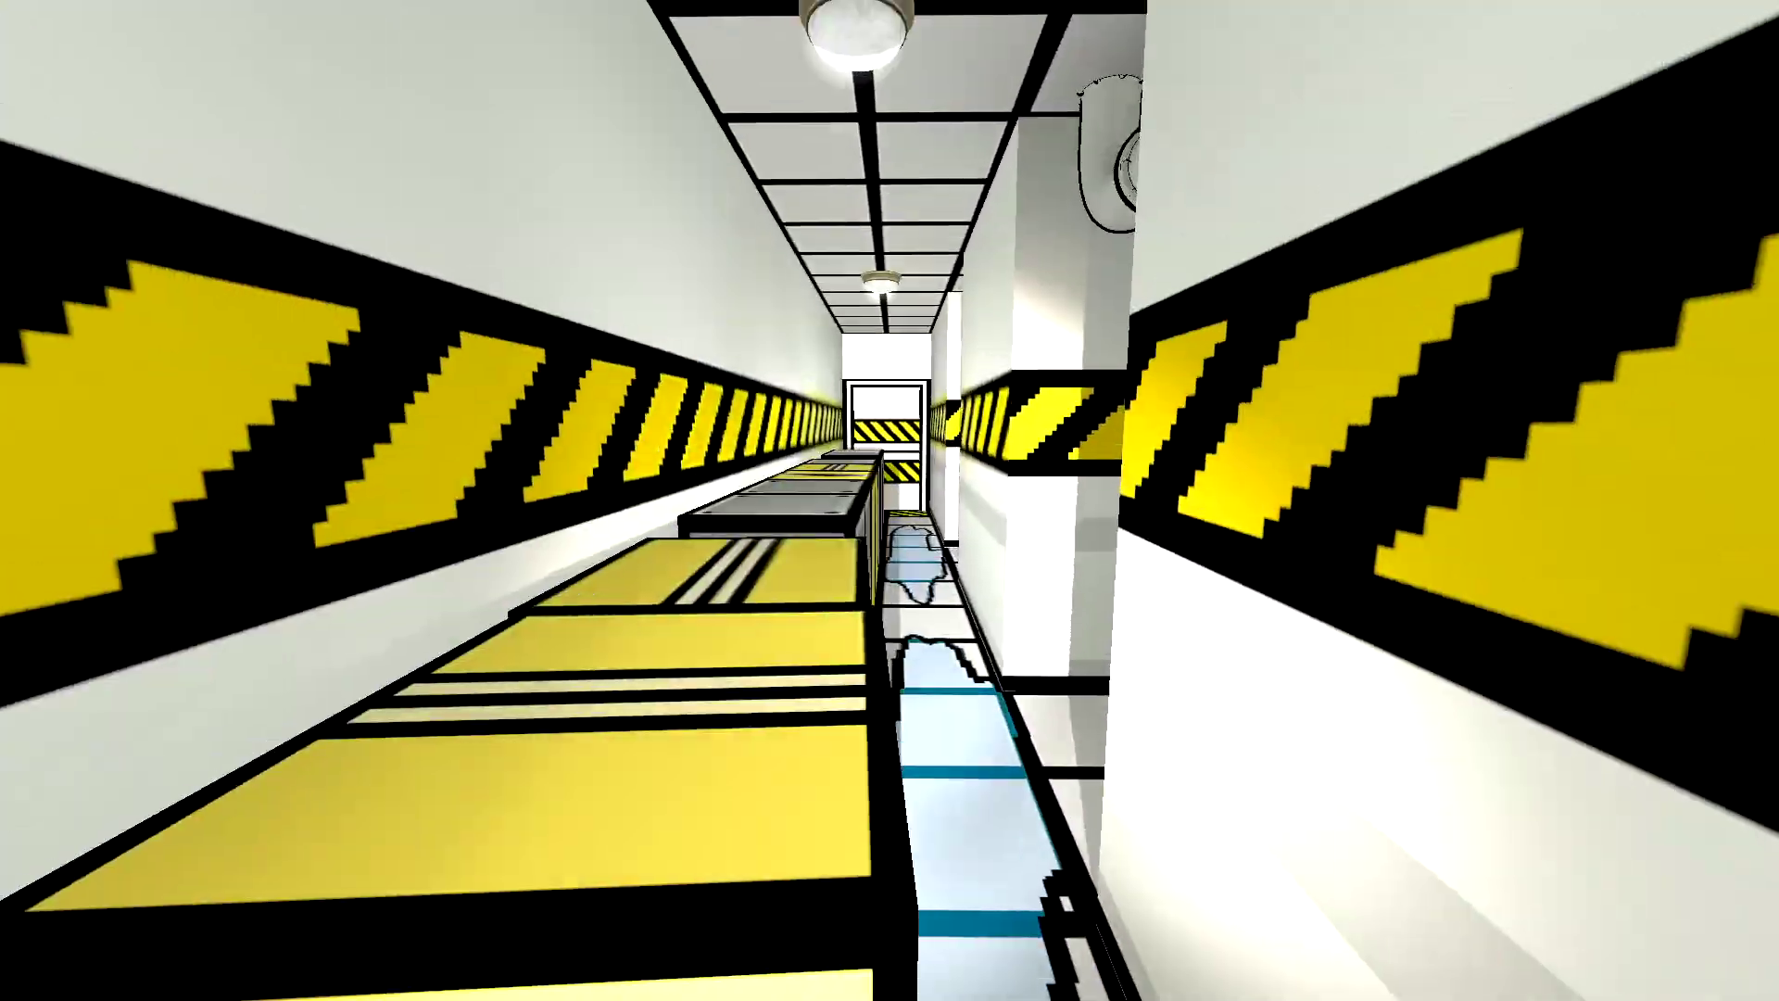
key("w")
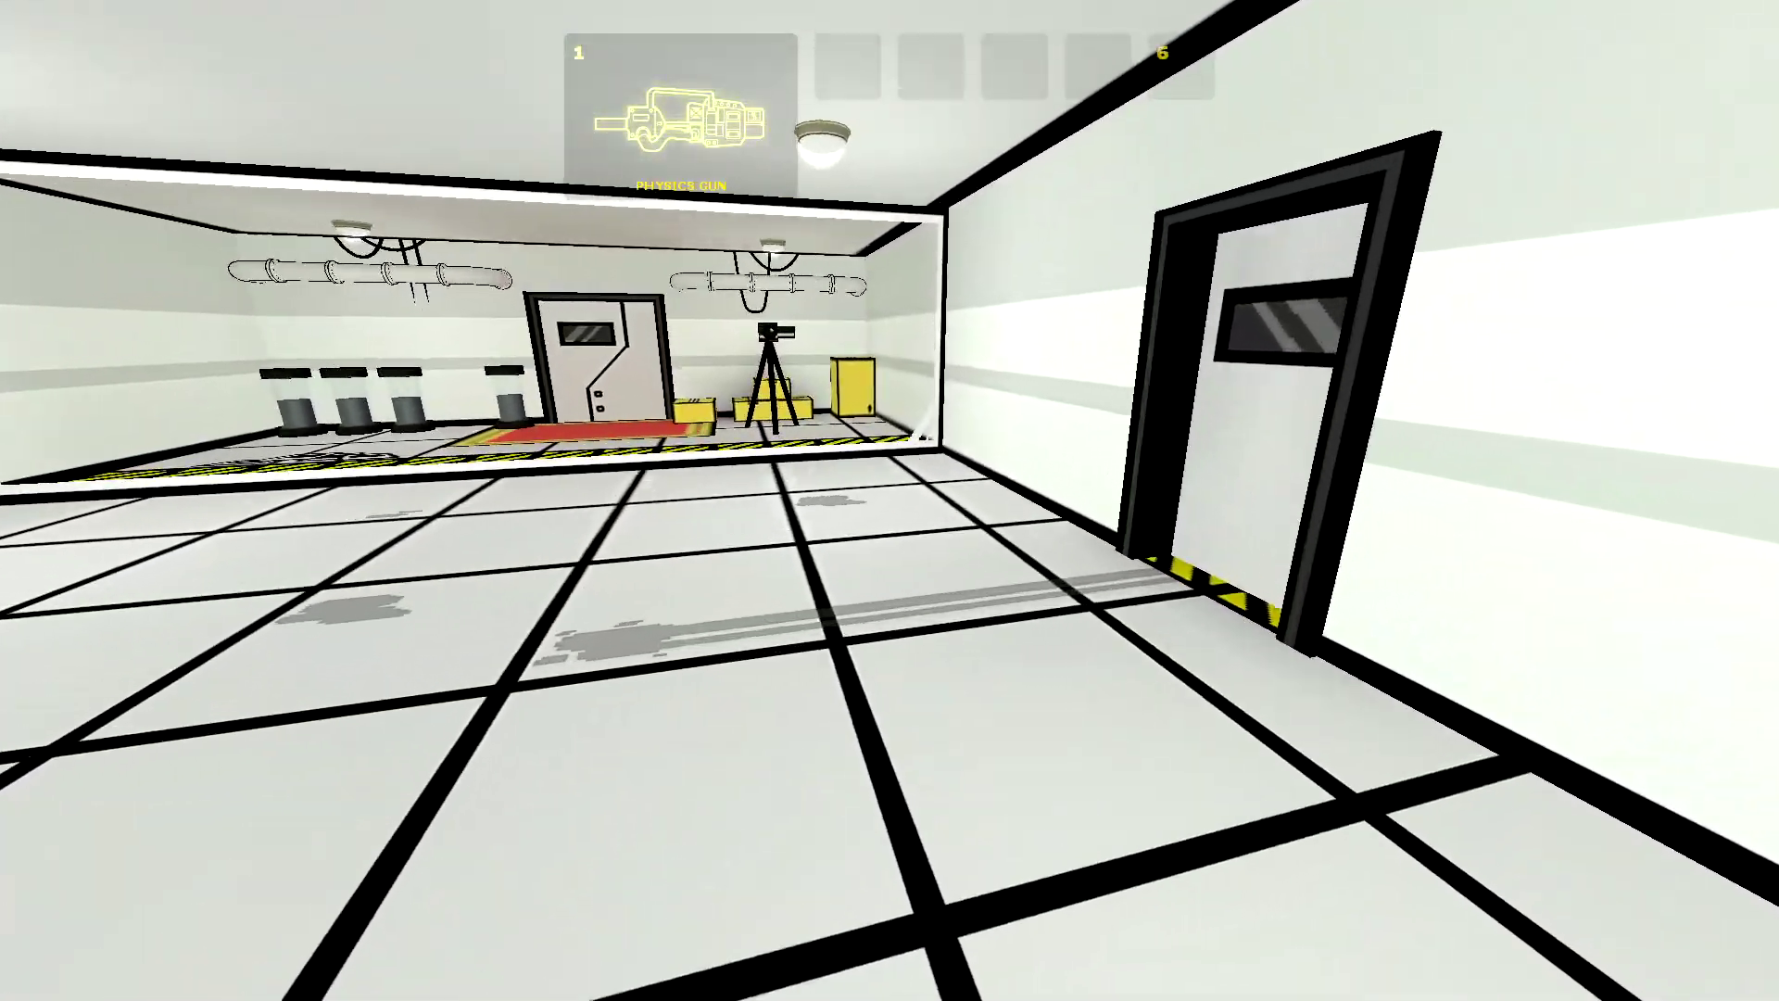
Step: Equip the chosen weapon from the weapon selection menu
left_click(890, 501)
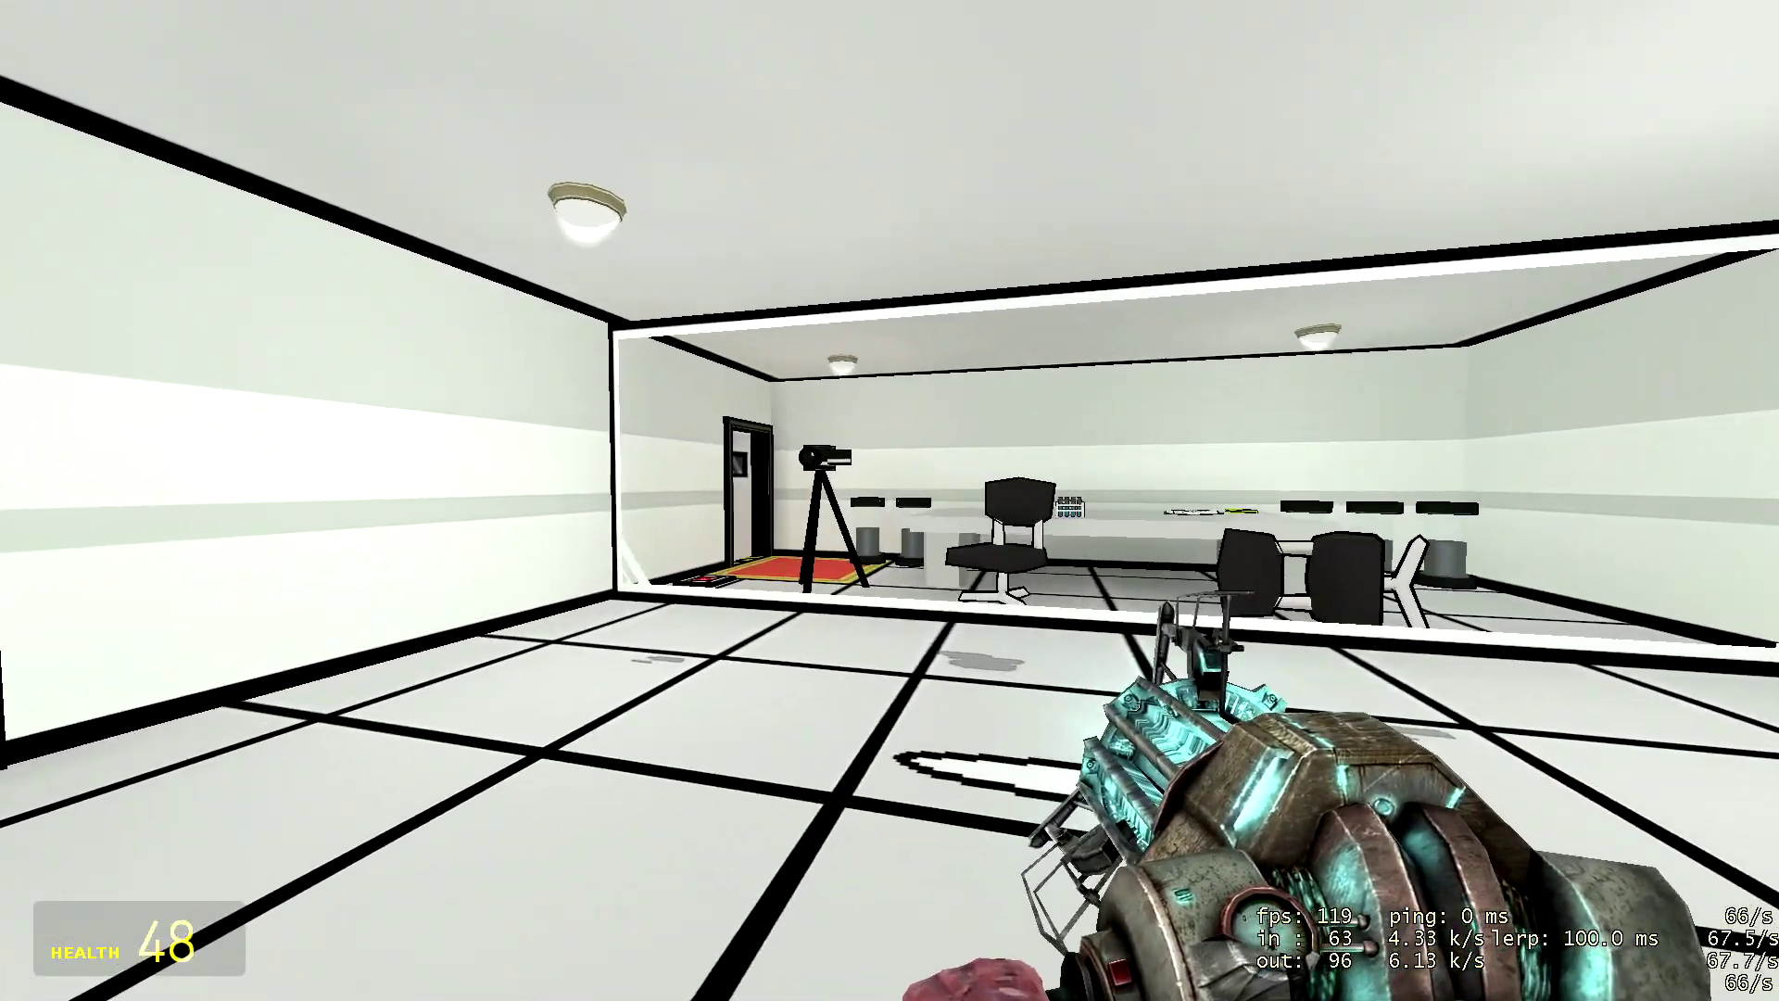
Step: Walk through the tripod room and out into the long white corridor
key("w")
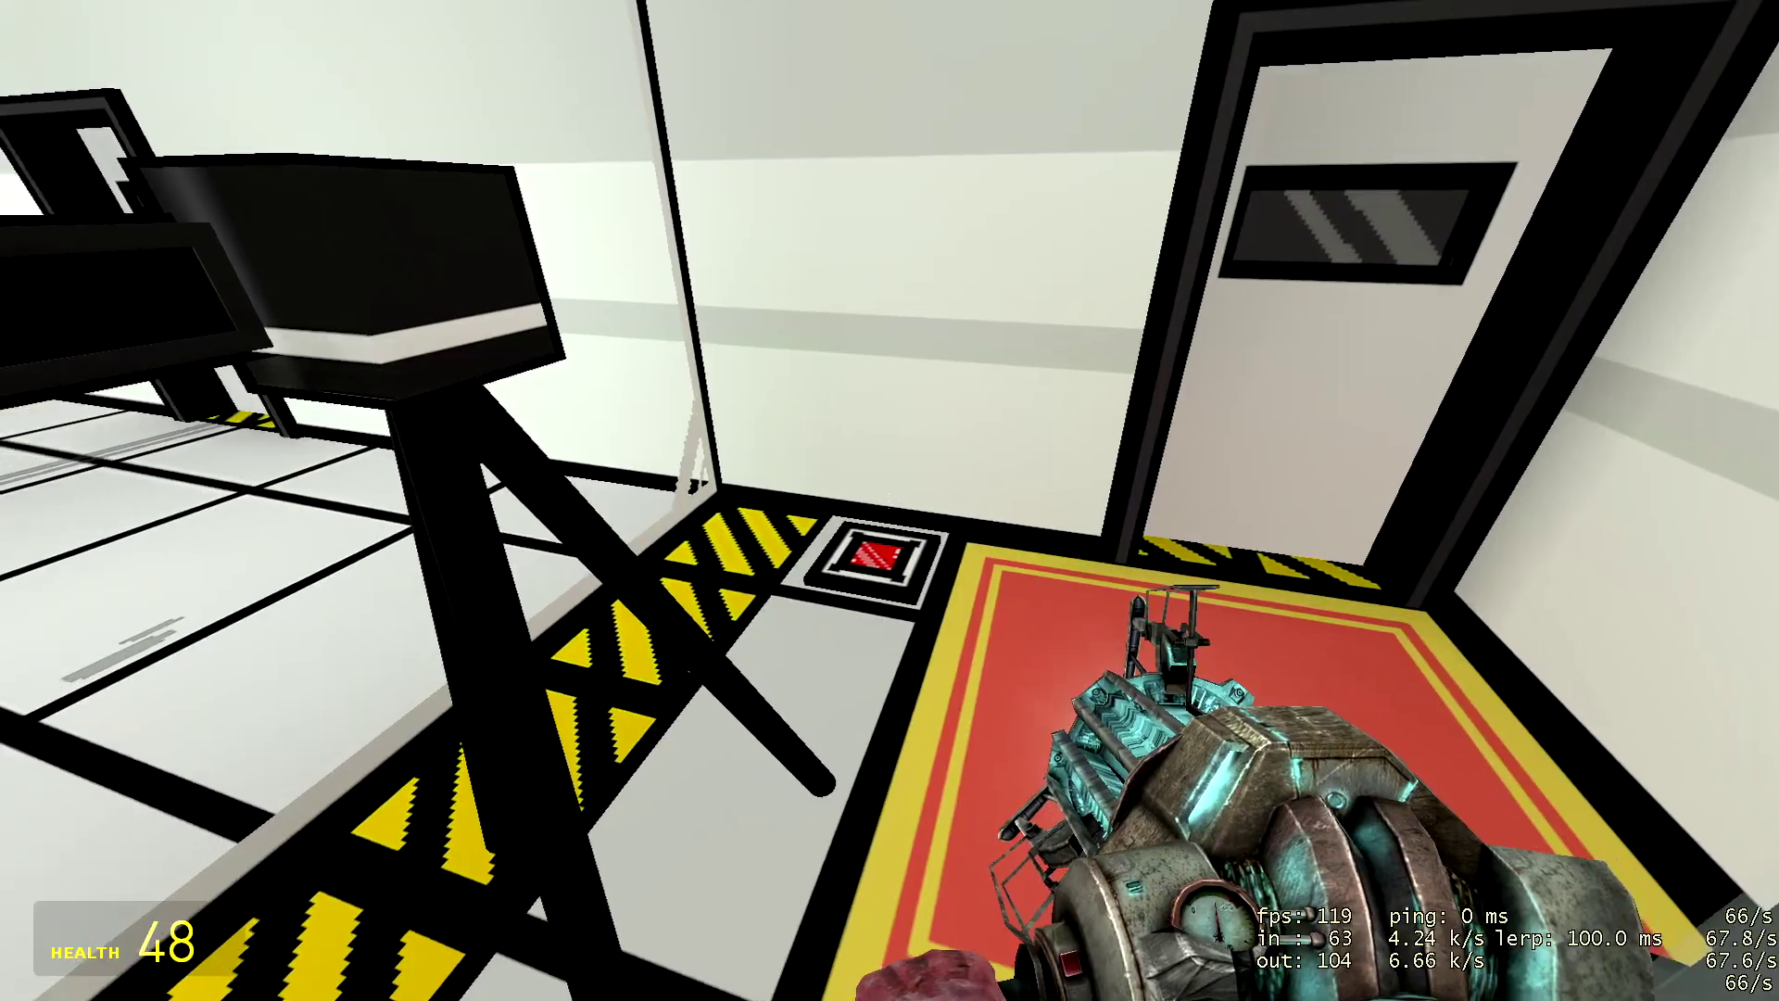
key("w")
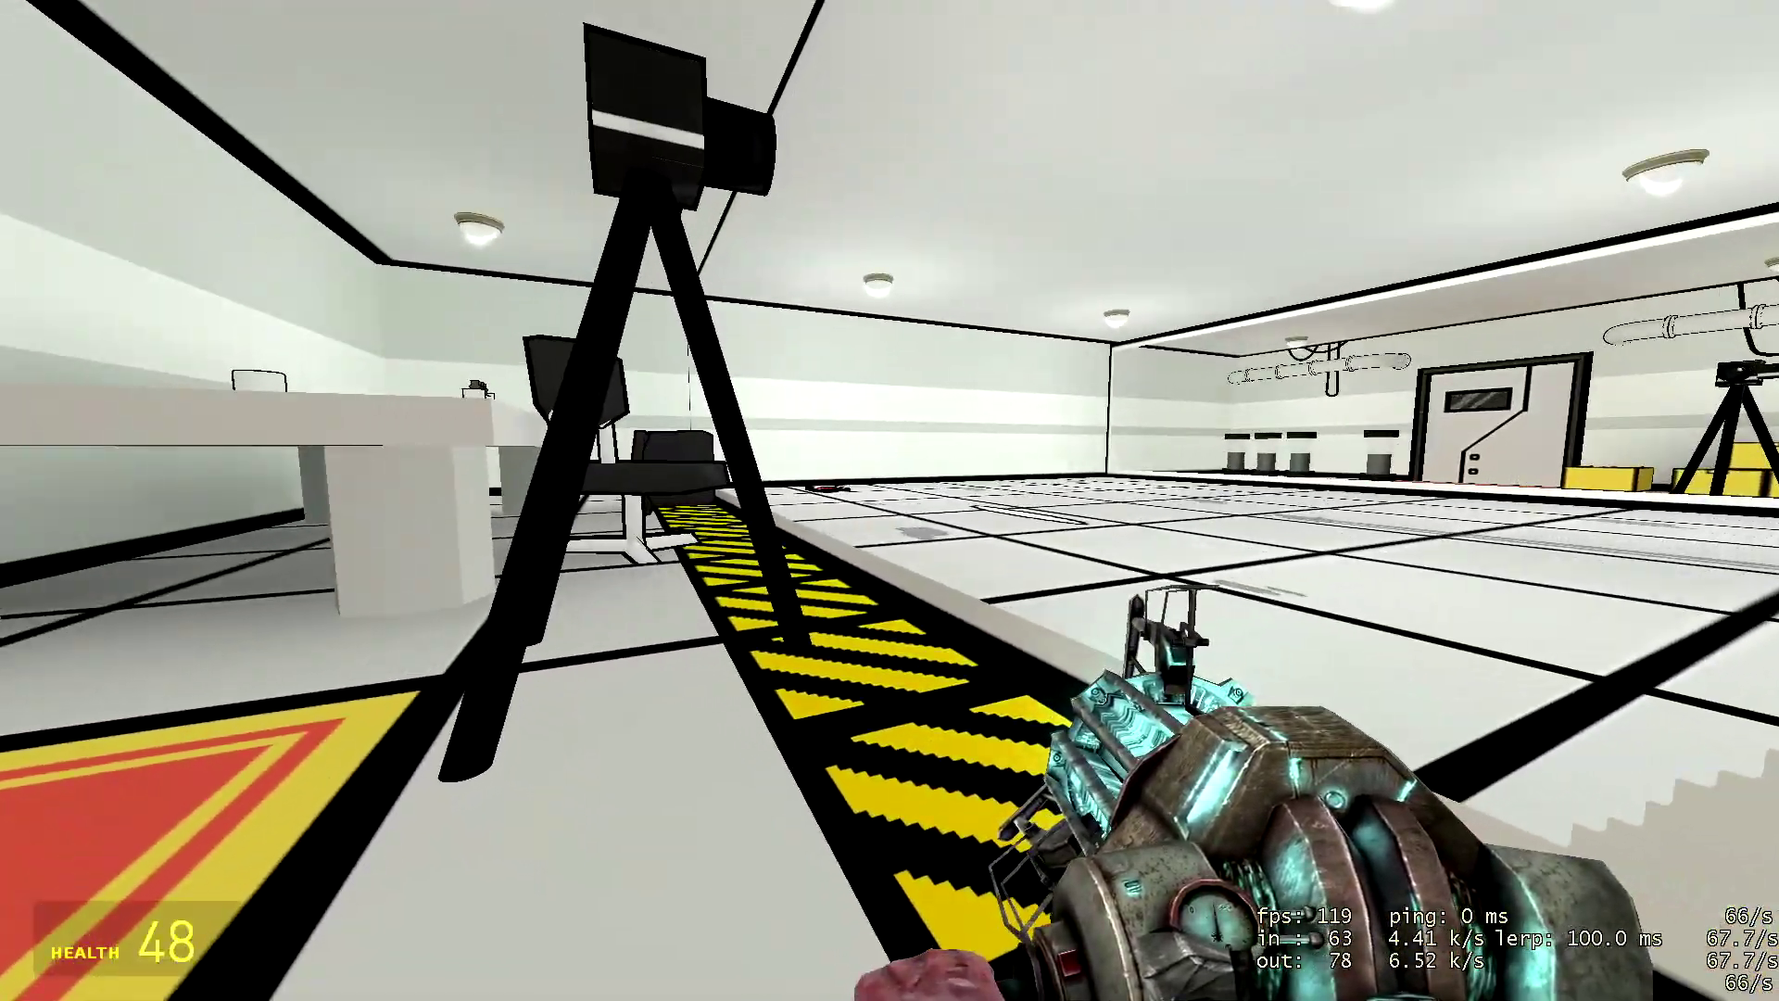
key("w")
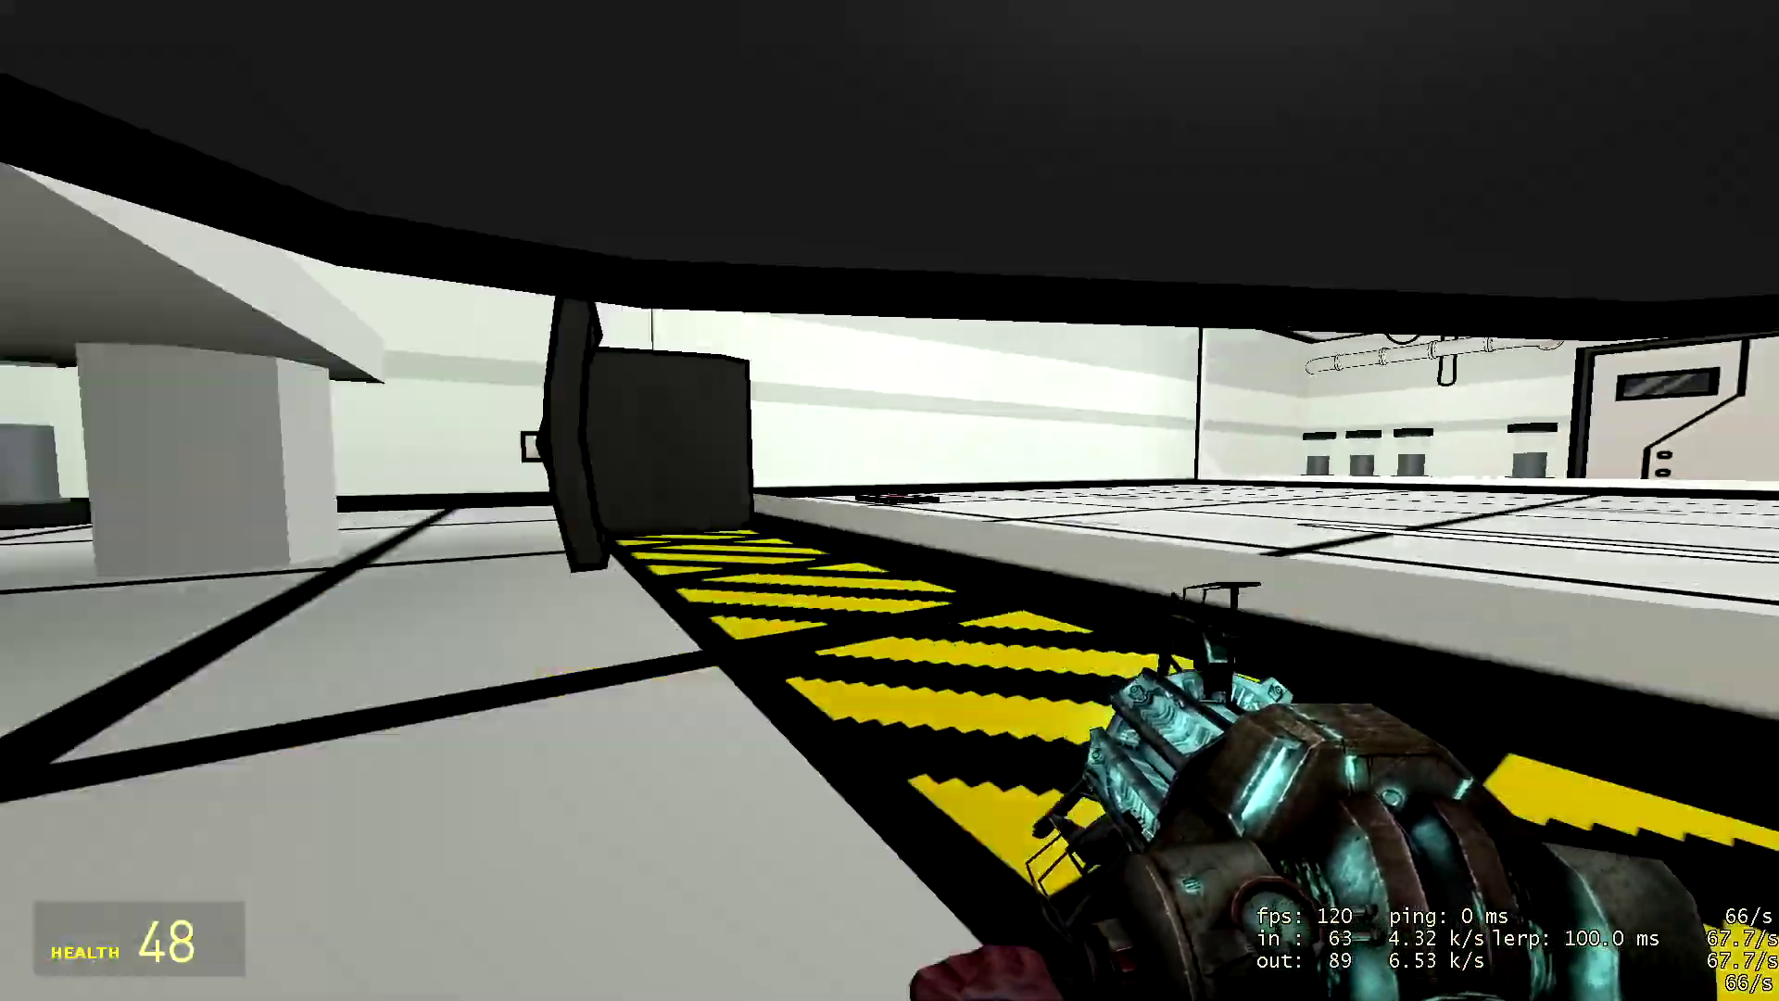
key("w")
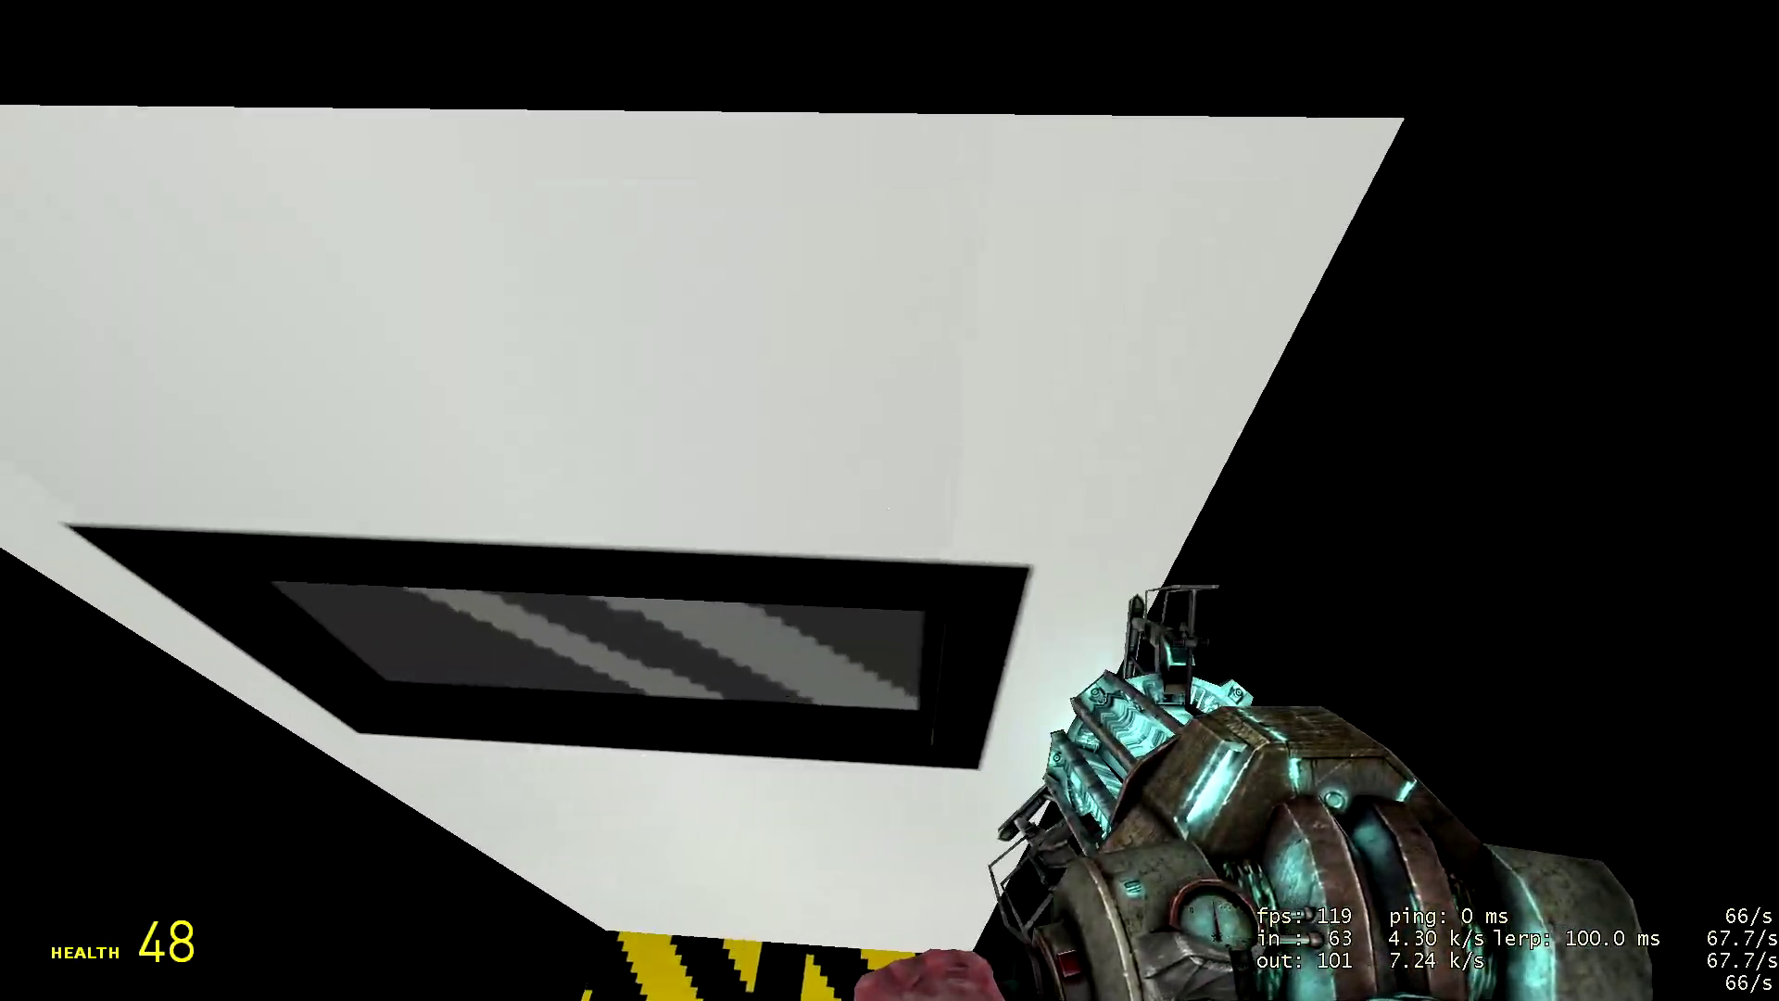
key("w")
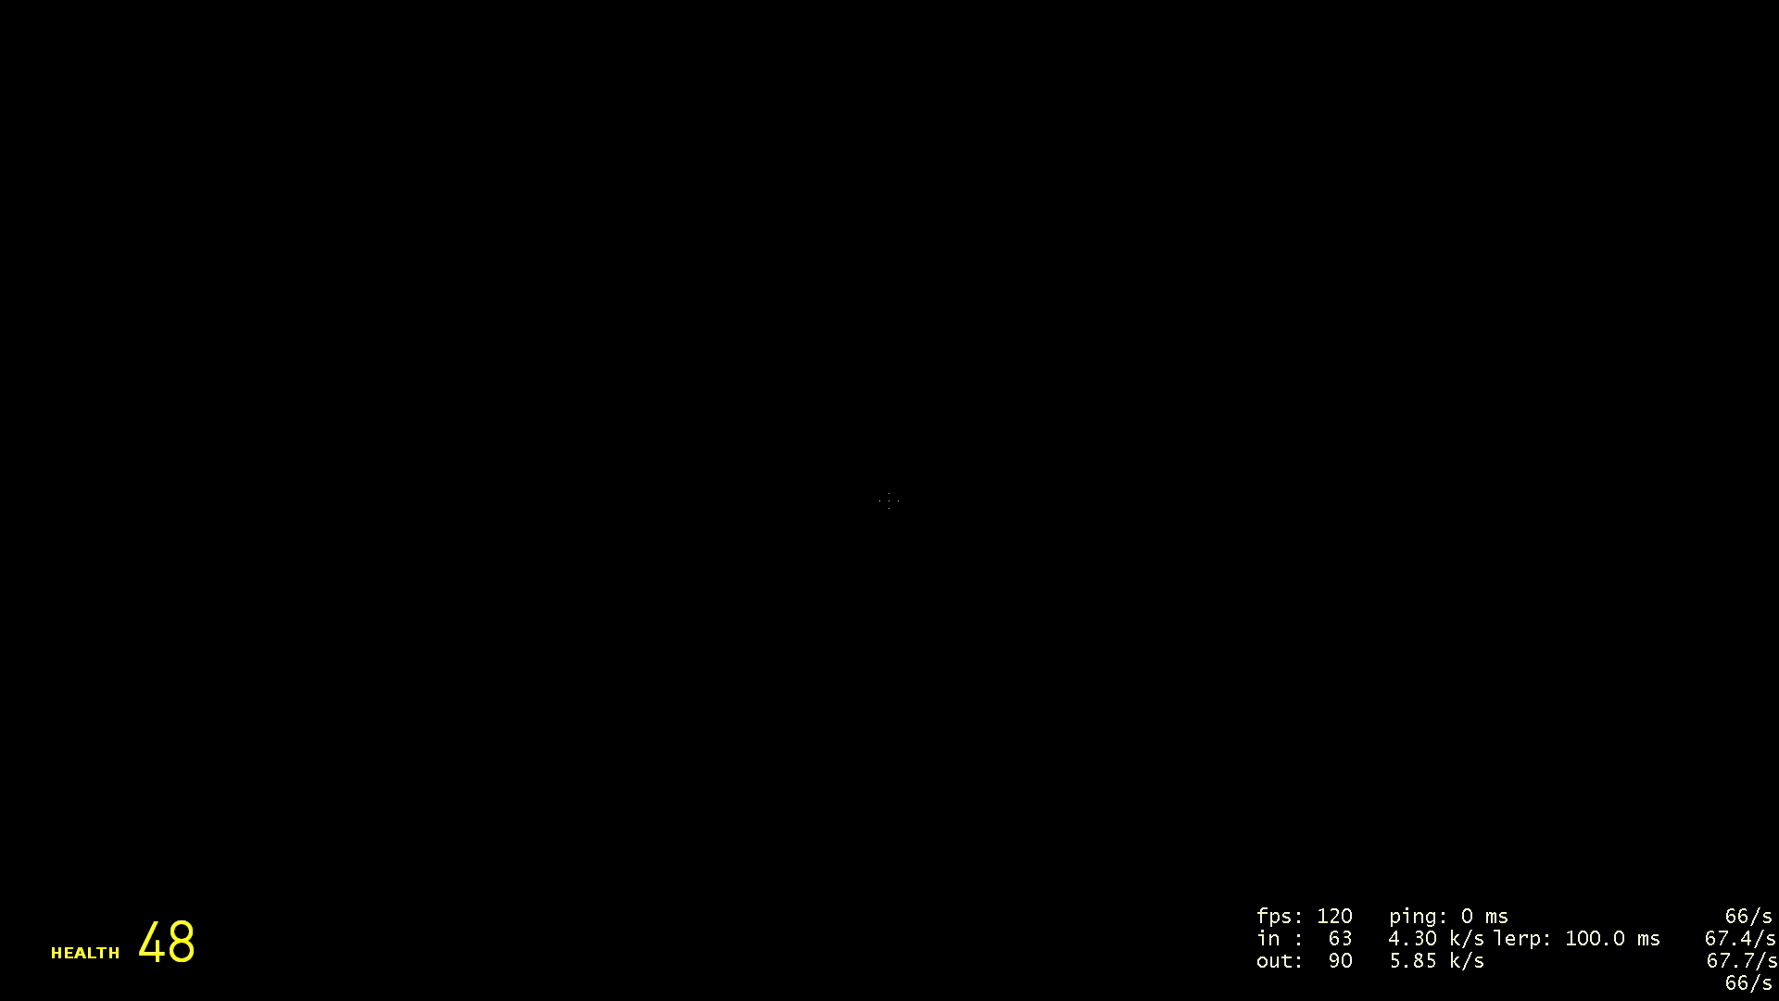
key("w")
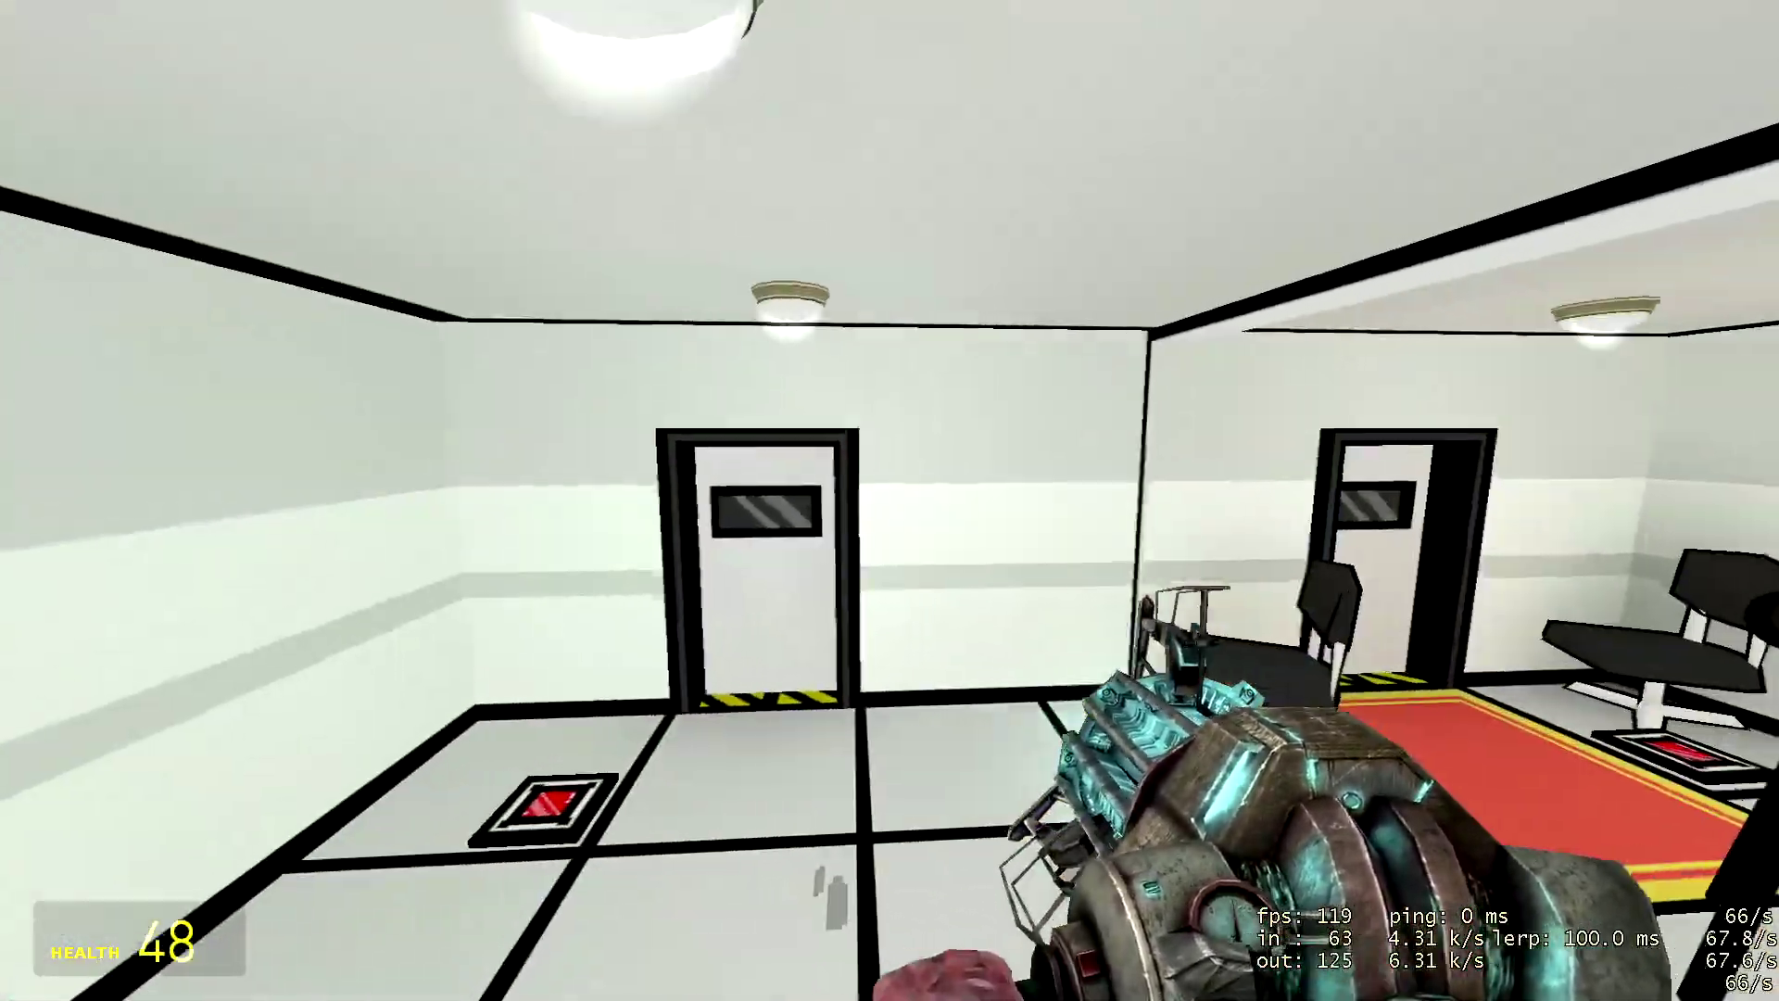
Step: Fly above the rooms to view the map layout, then drop back into the corridor
key("s")
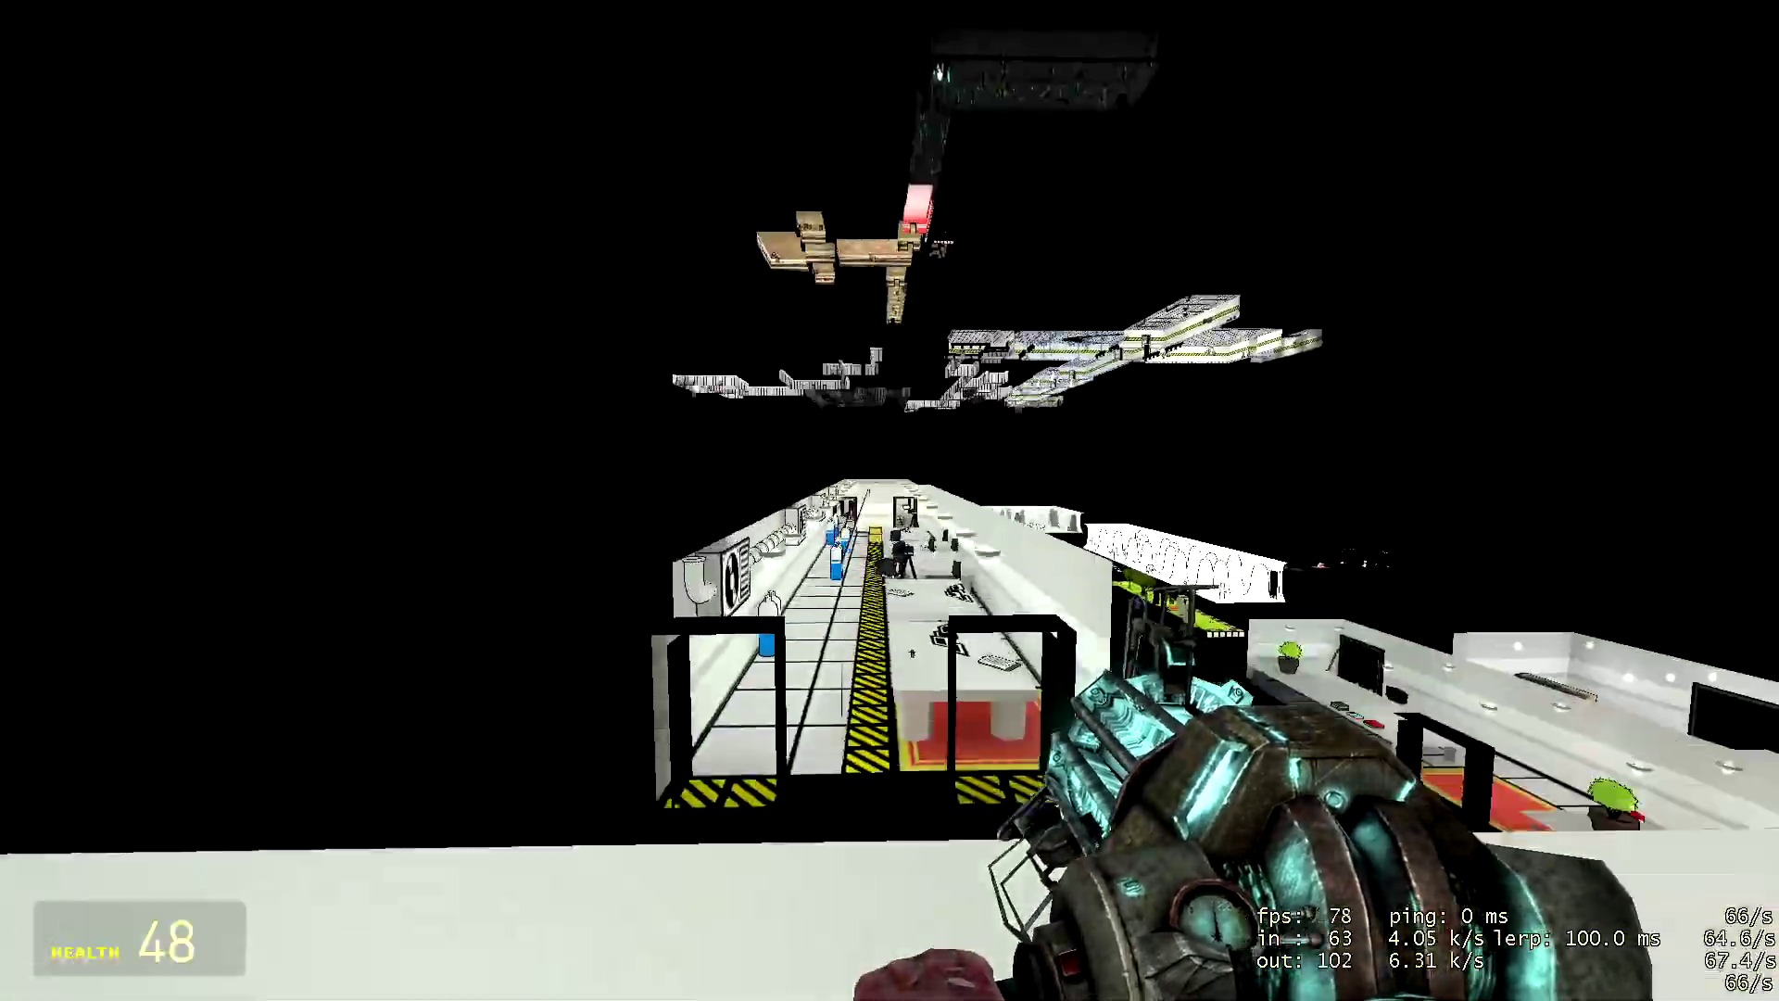
key("w")
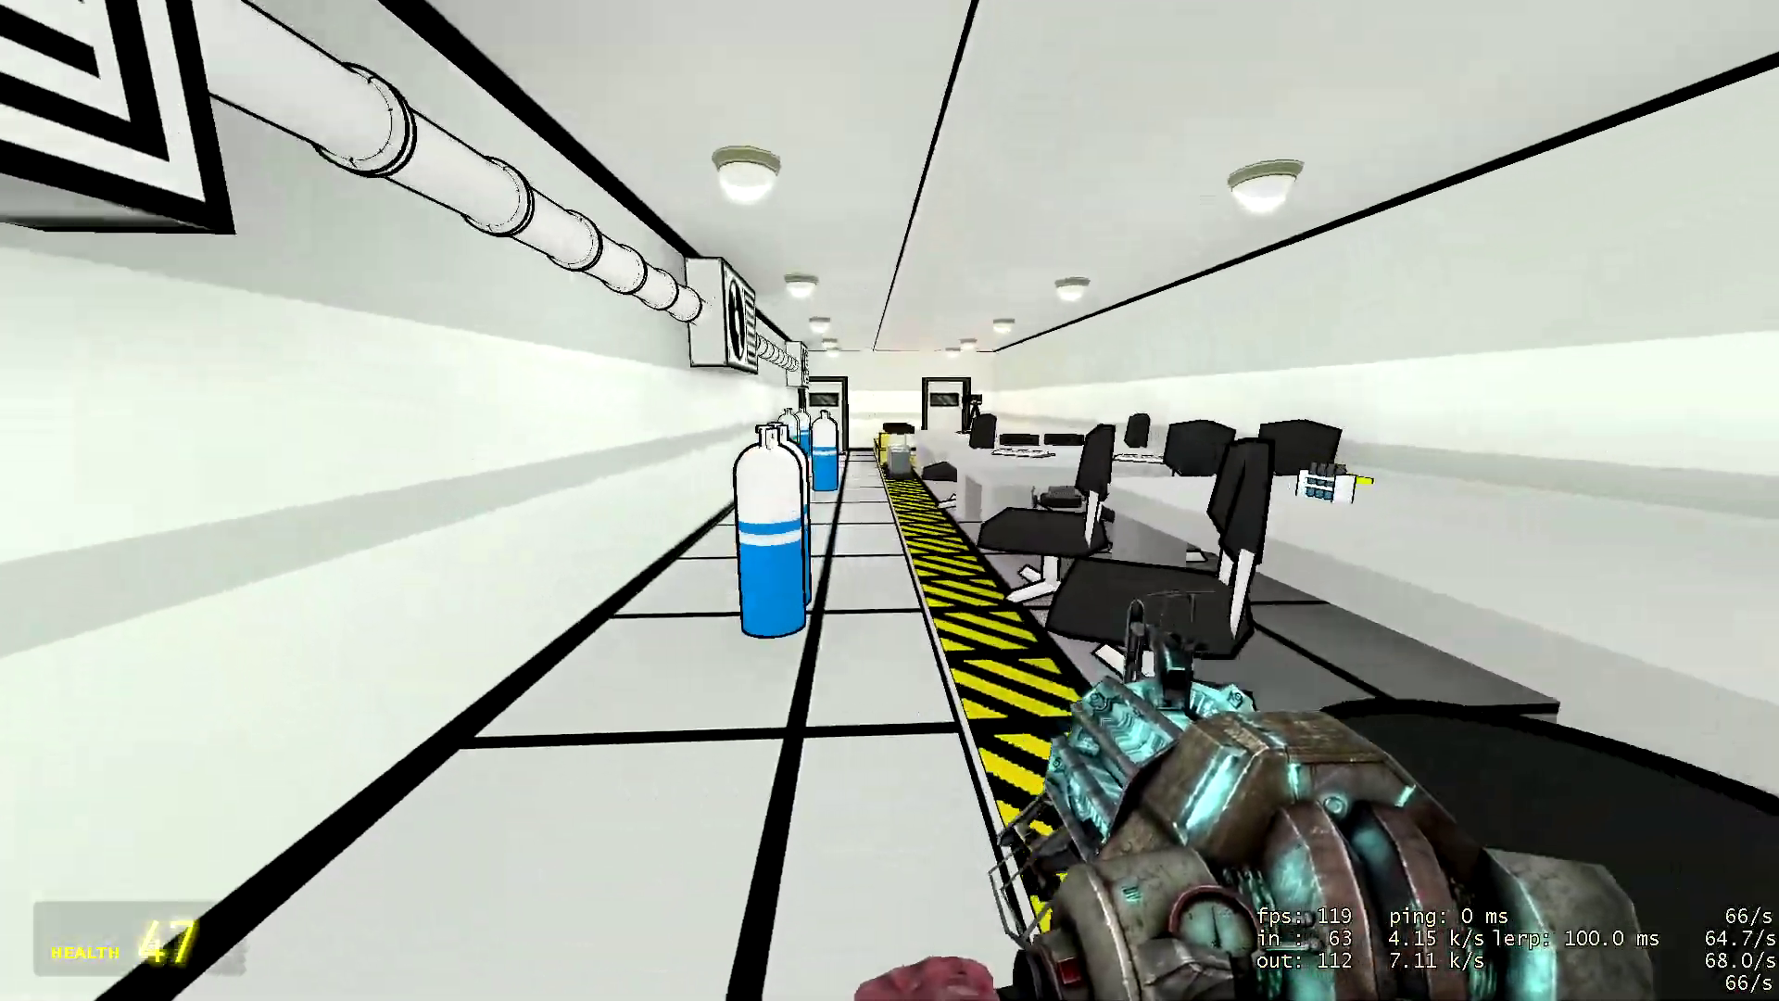
key("w")
key("w")
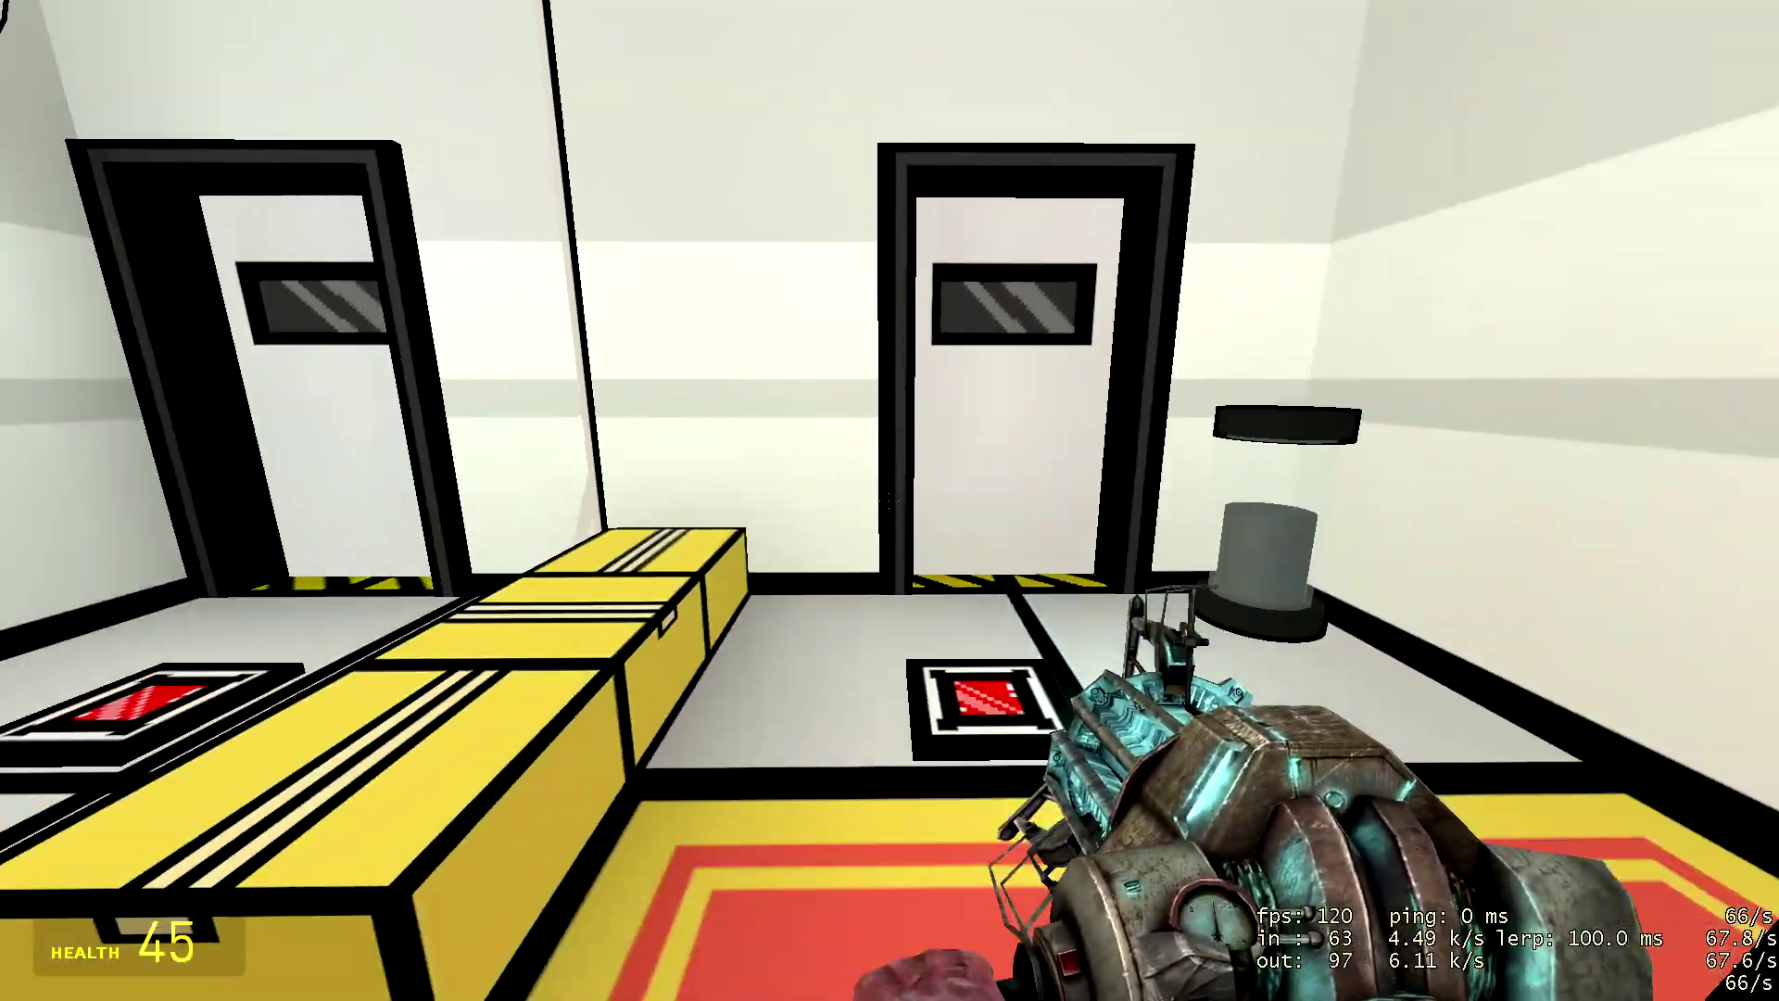
key("w")
key("w")
Step: Open and close the developer console, then continue into the next white room
key("grave")
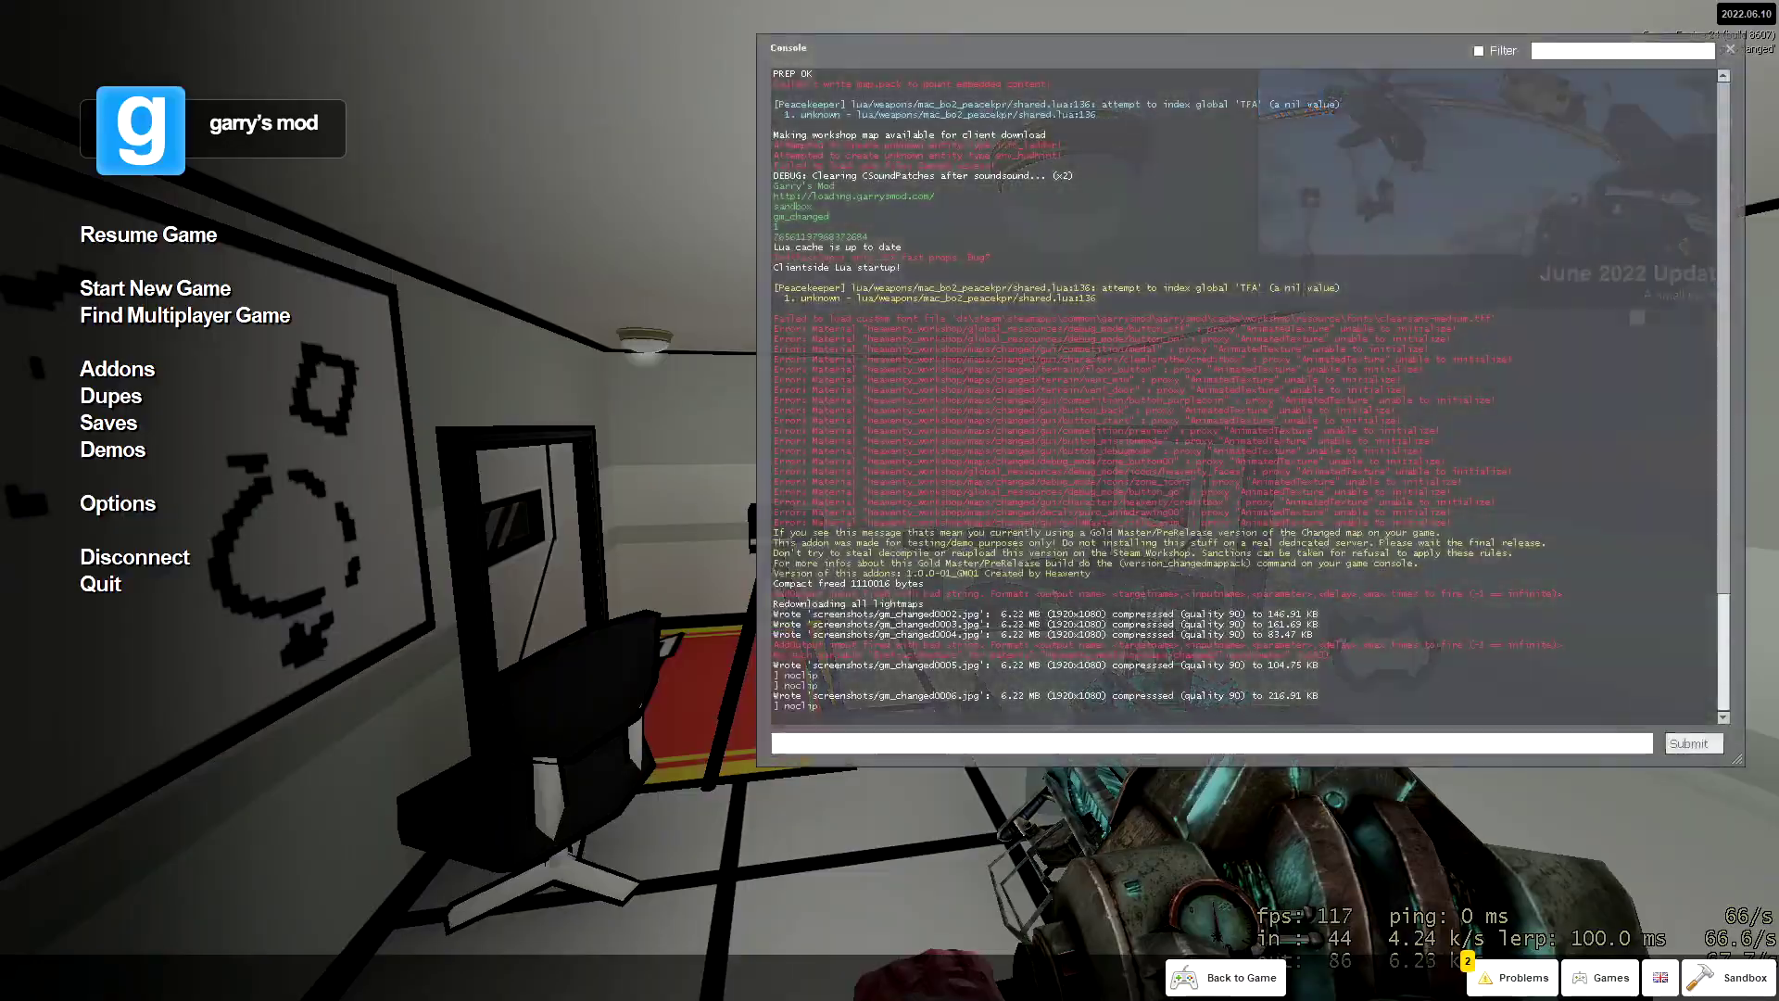
key("grave")
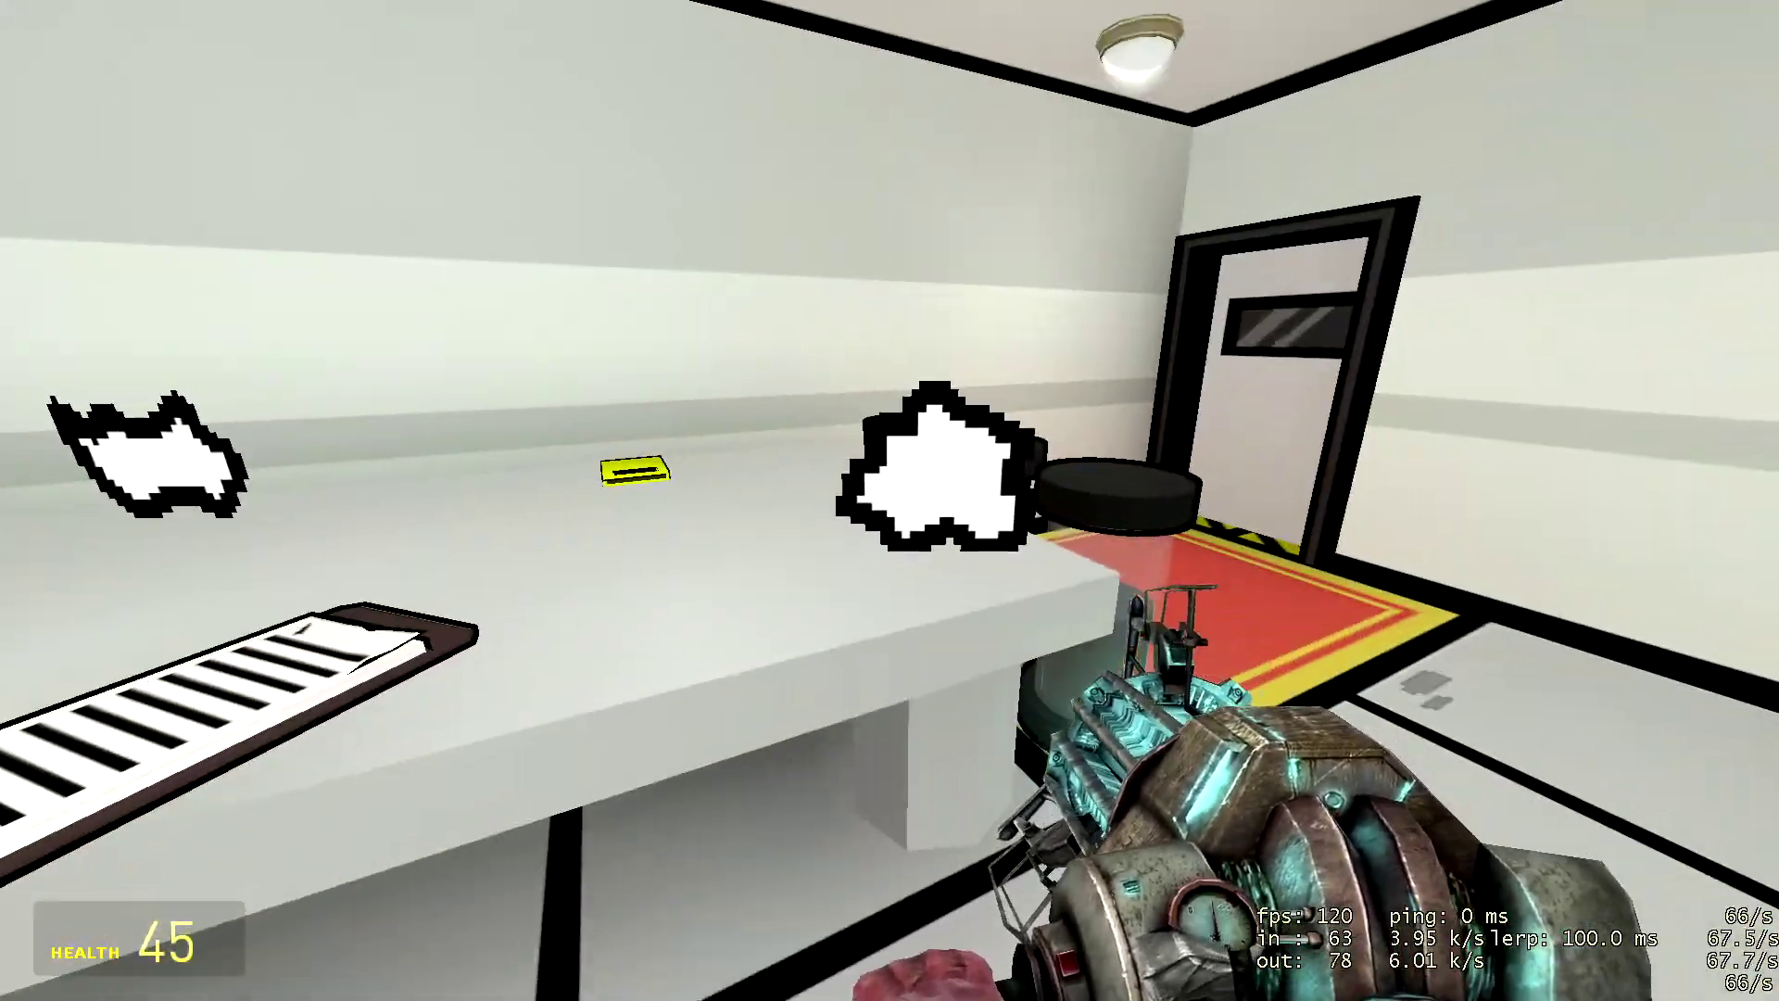
key("w")
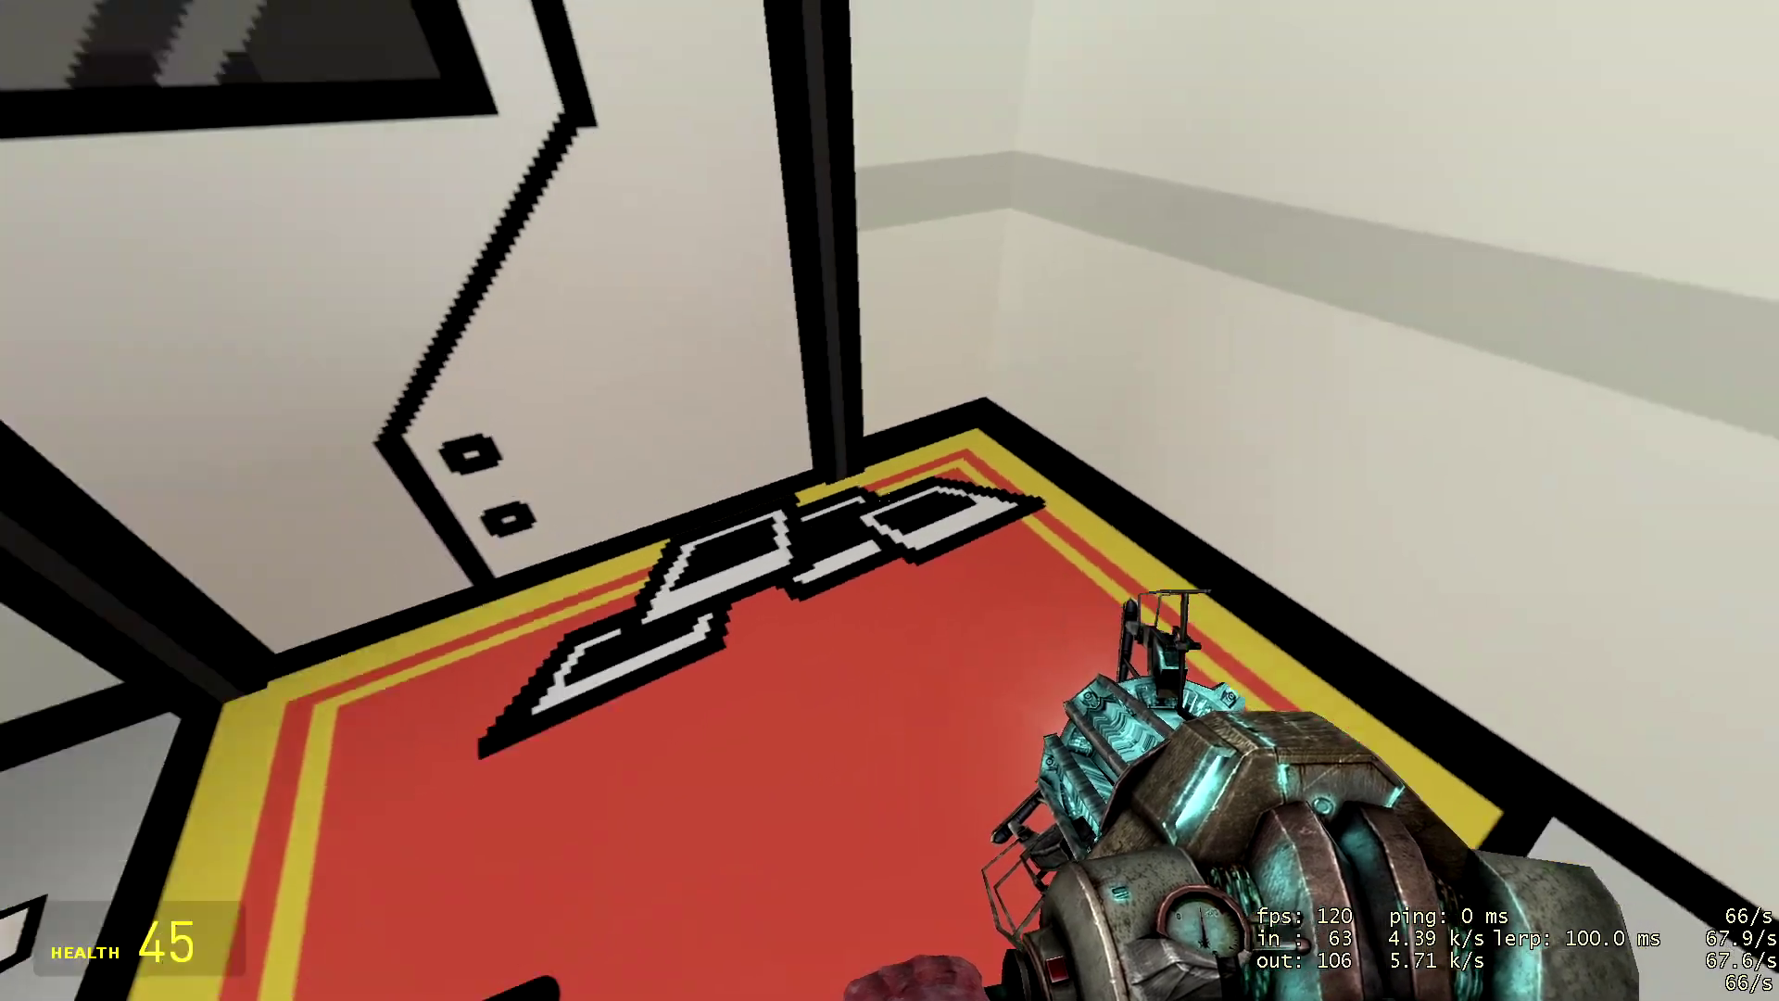
key("w")
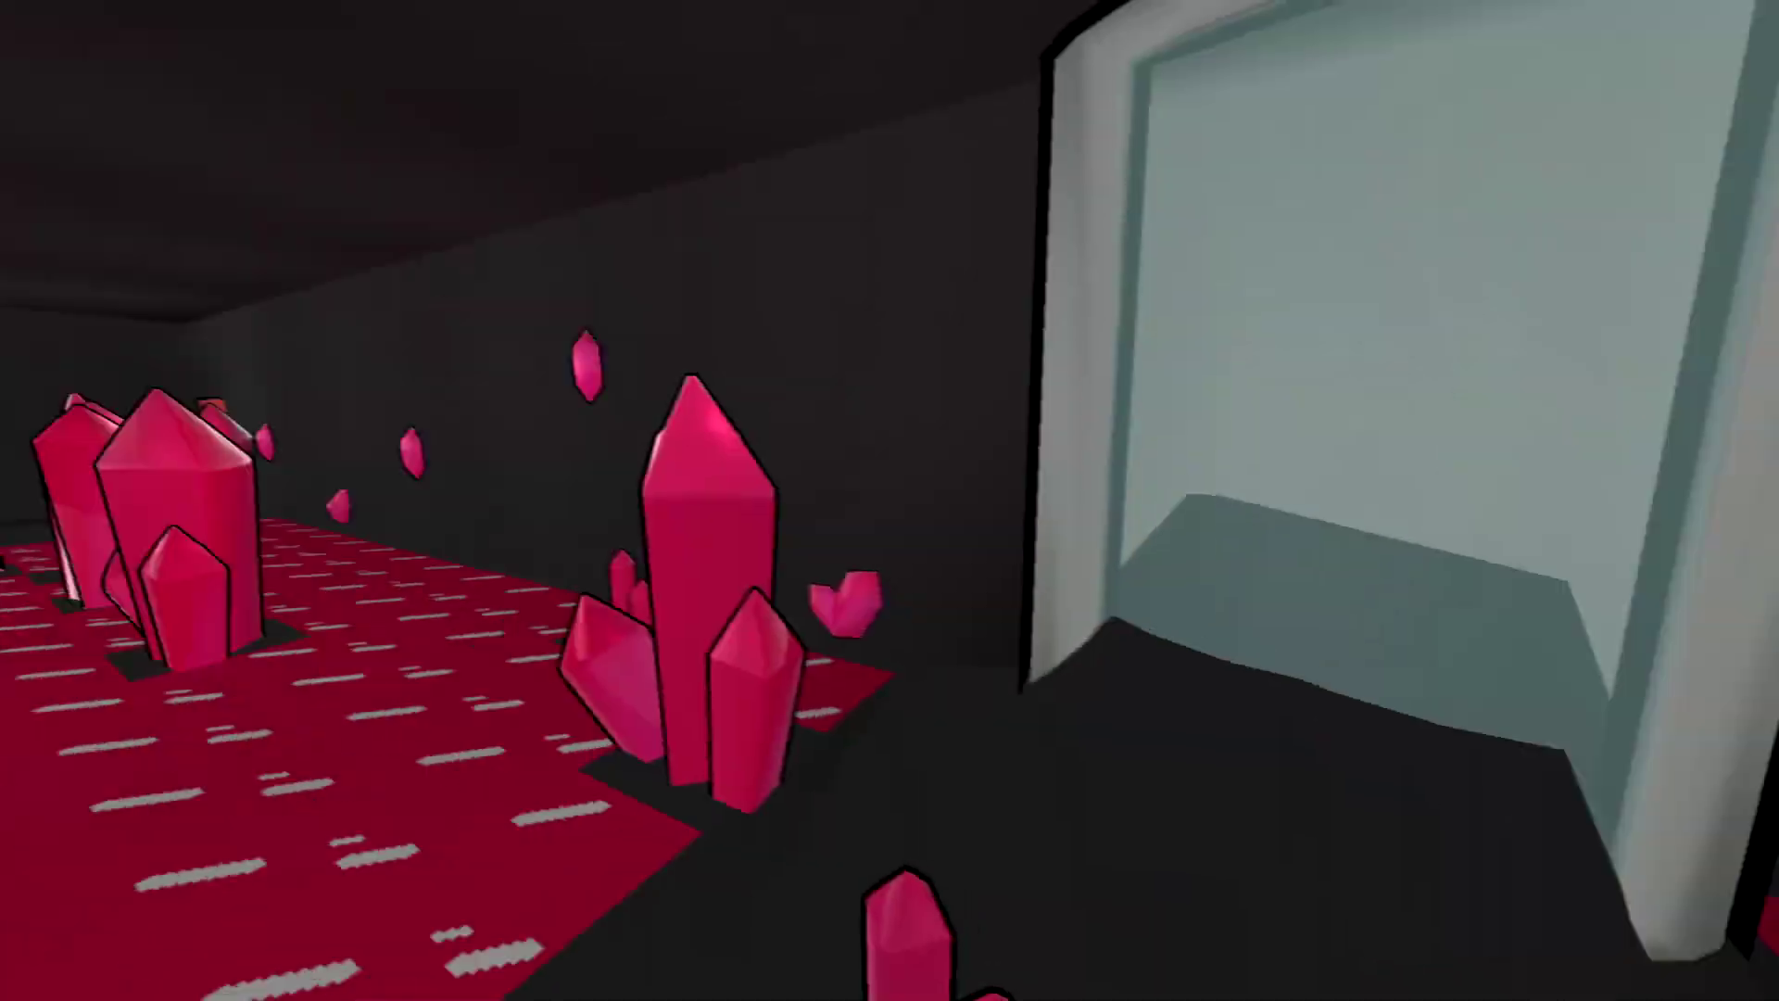
key("w")
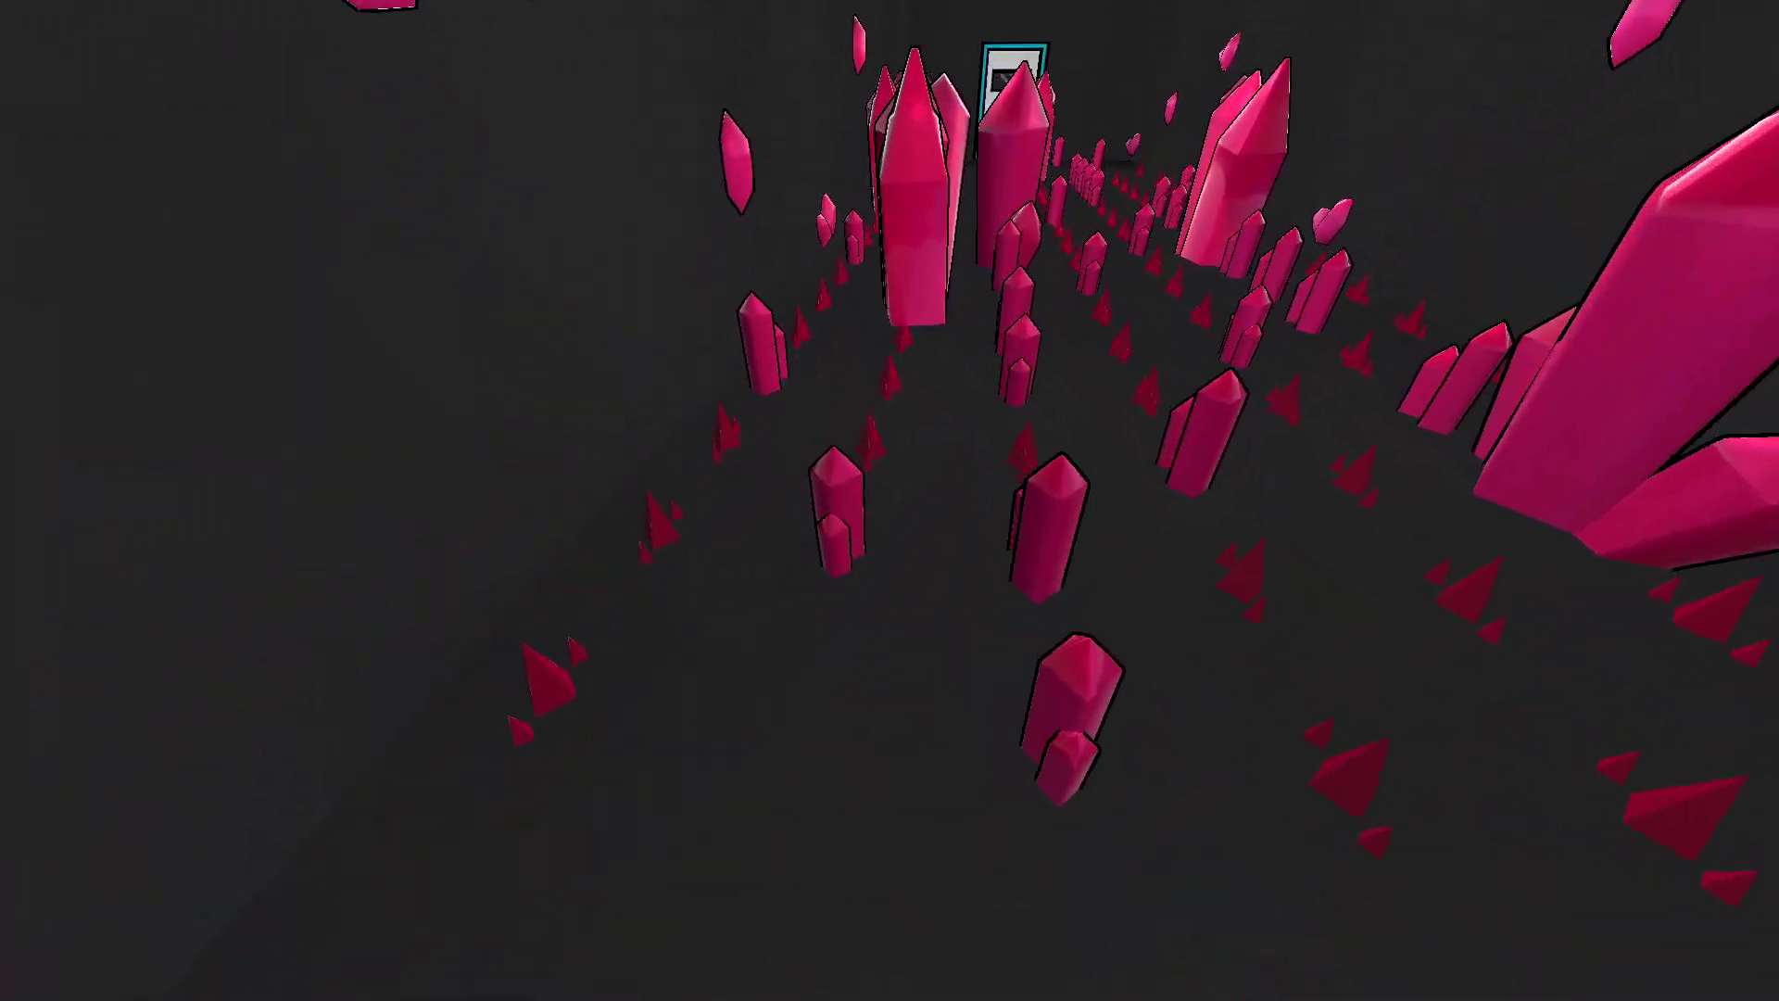
Step: Walk the crystal-lined corridor and turn back toward the blue-framed door
key("w")
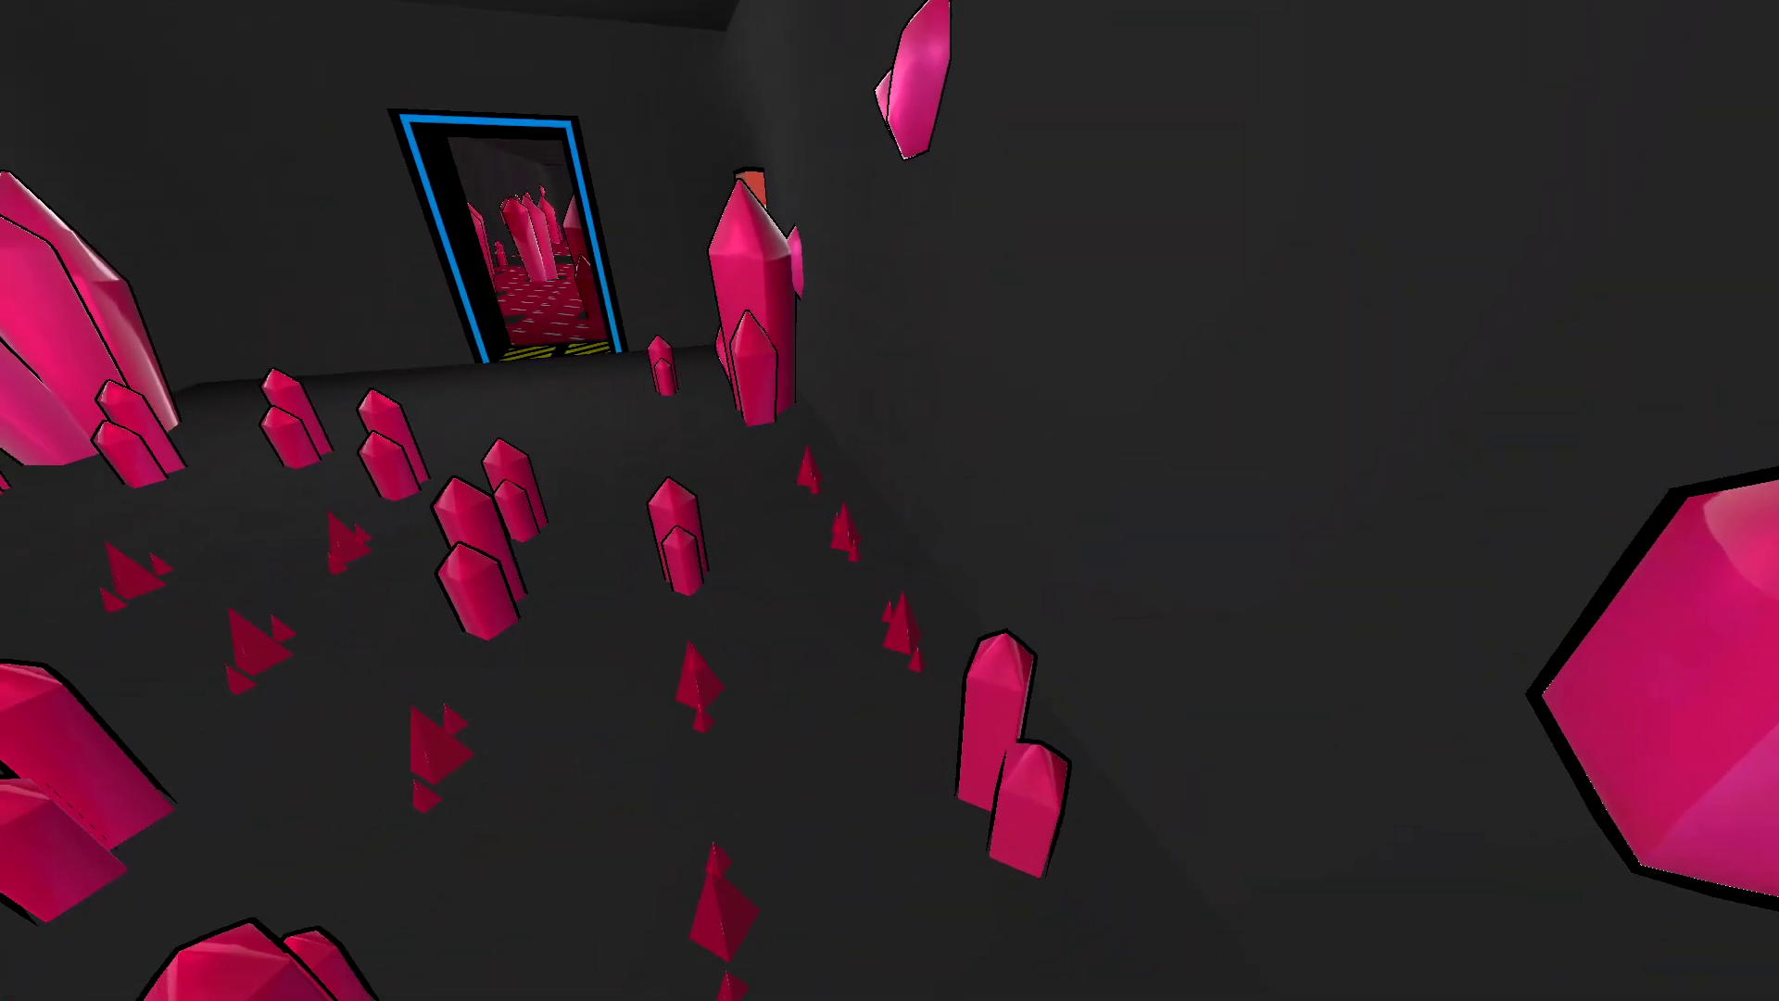
key("w")
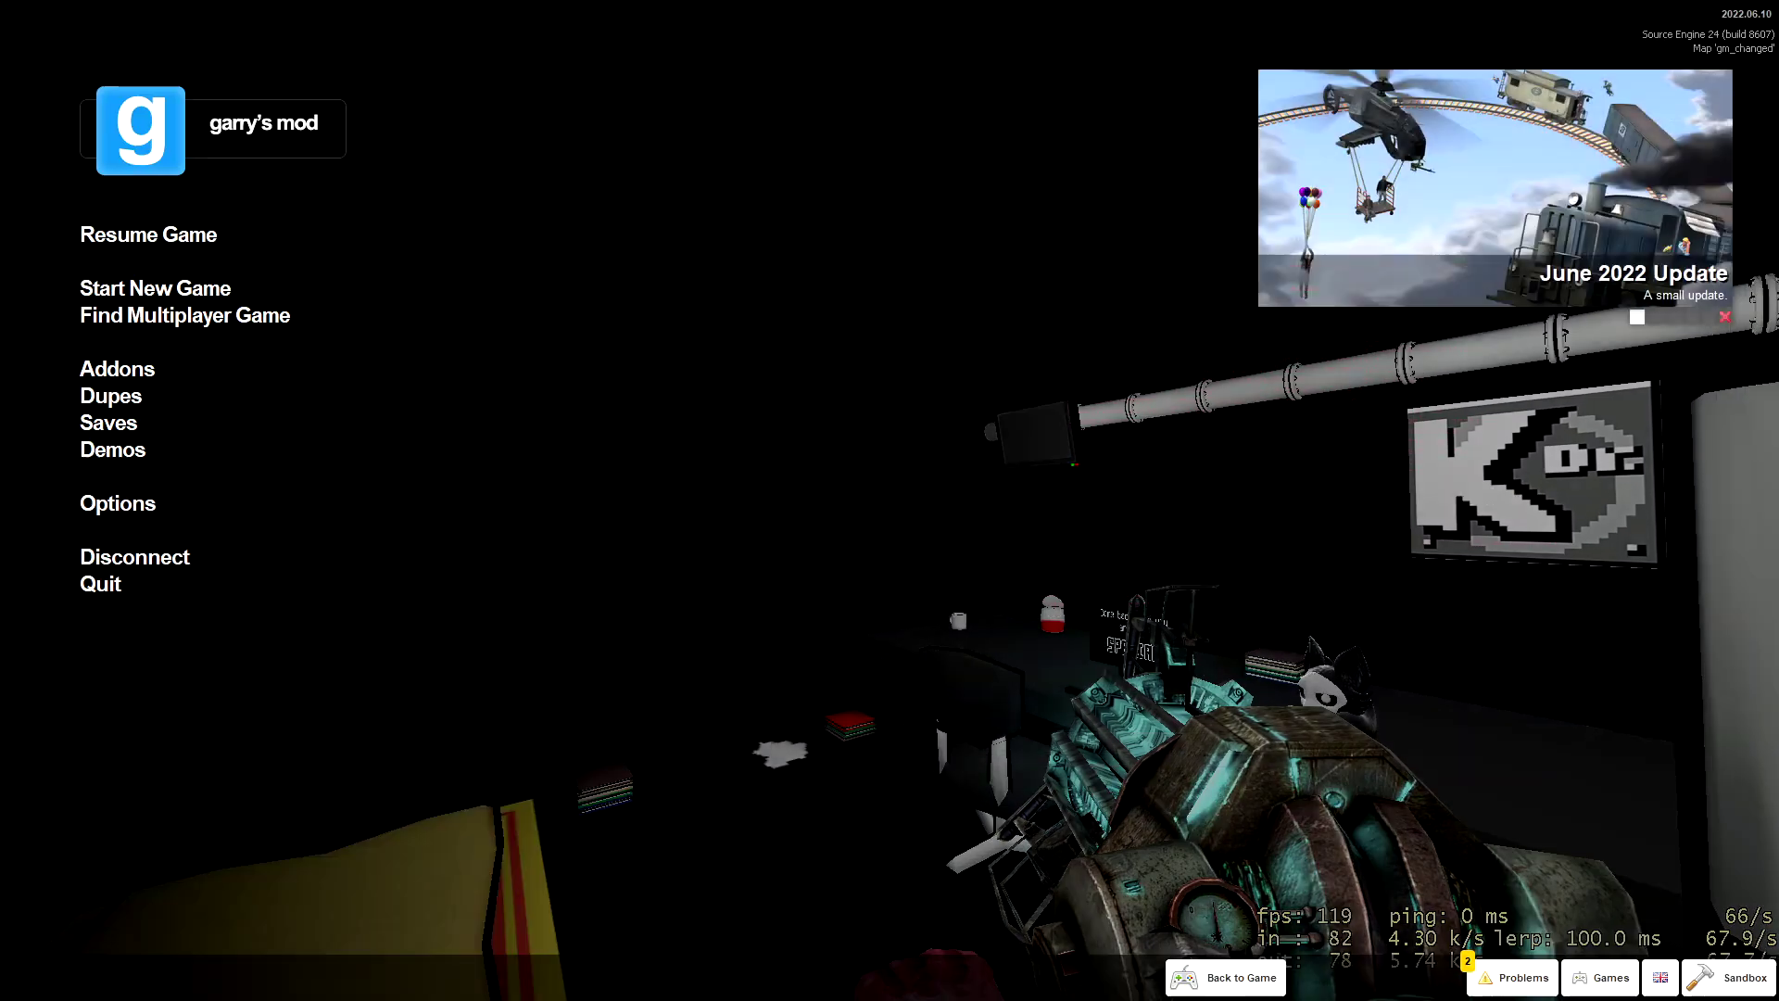
Step: Return to the game and turn the plush toy toward the viewer with the physics gun
key("Escape")
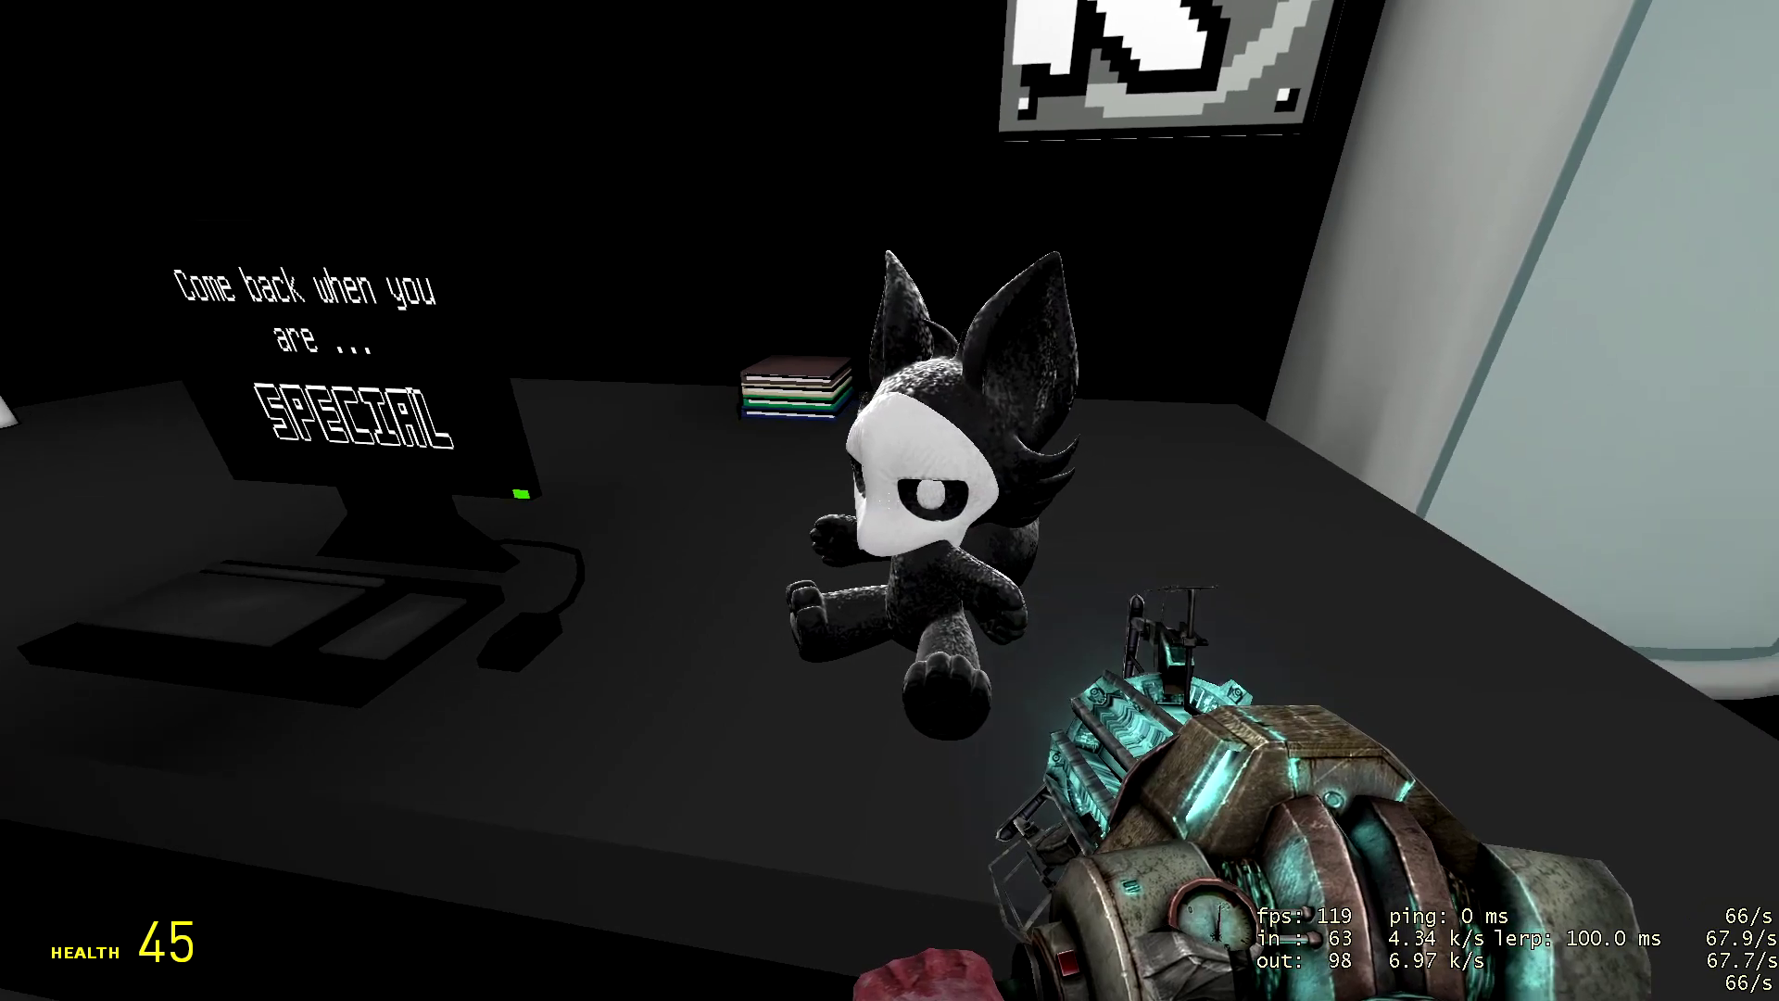
left_click_drag(890, 500, 890, 501)
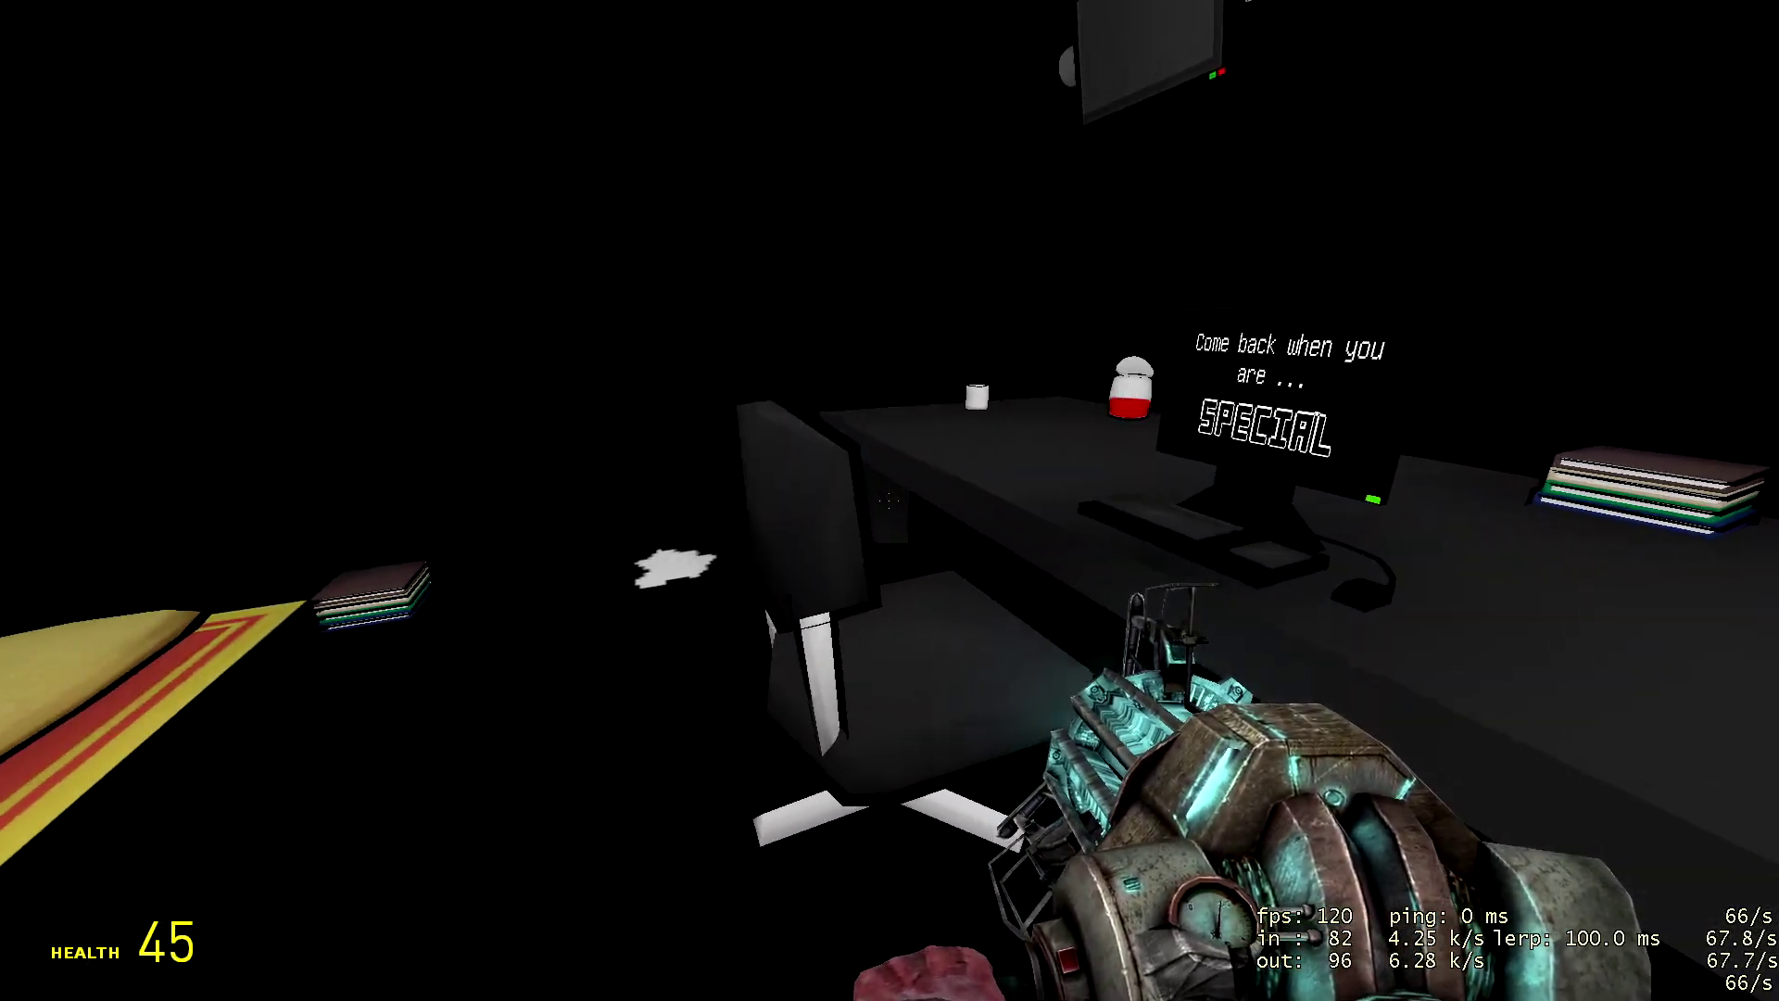
key("grave")
key("grave")
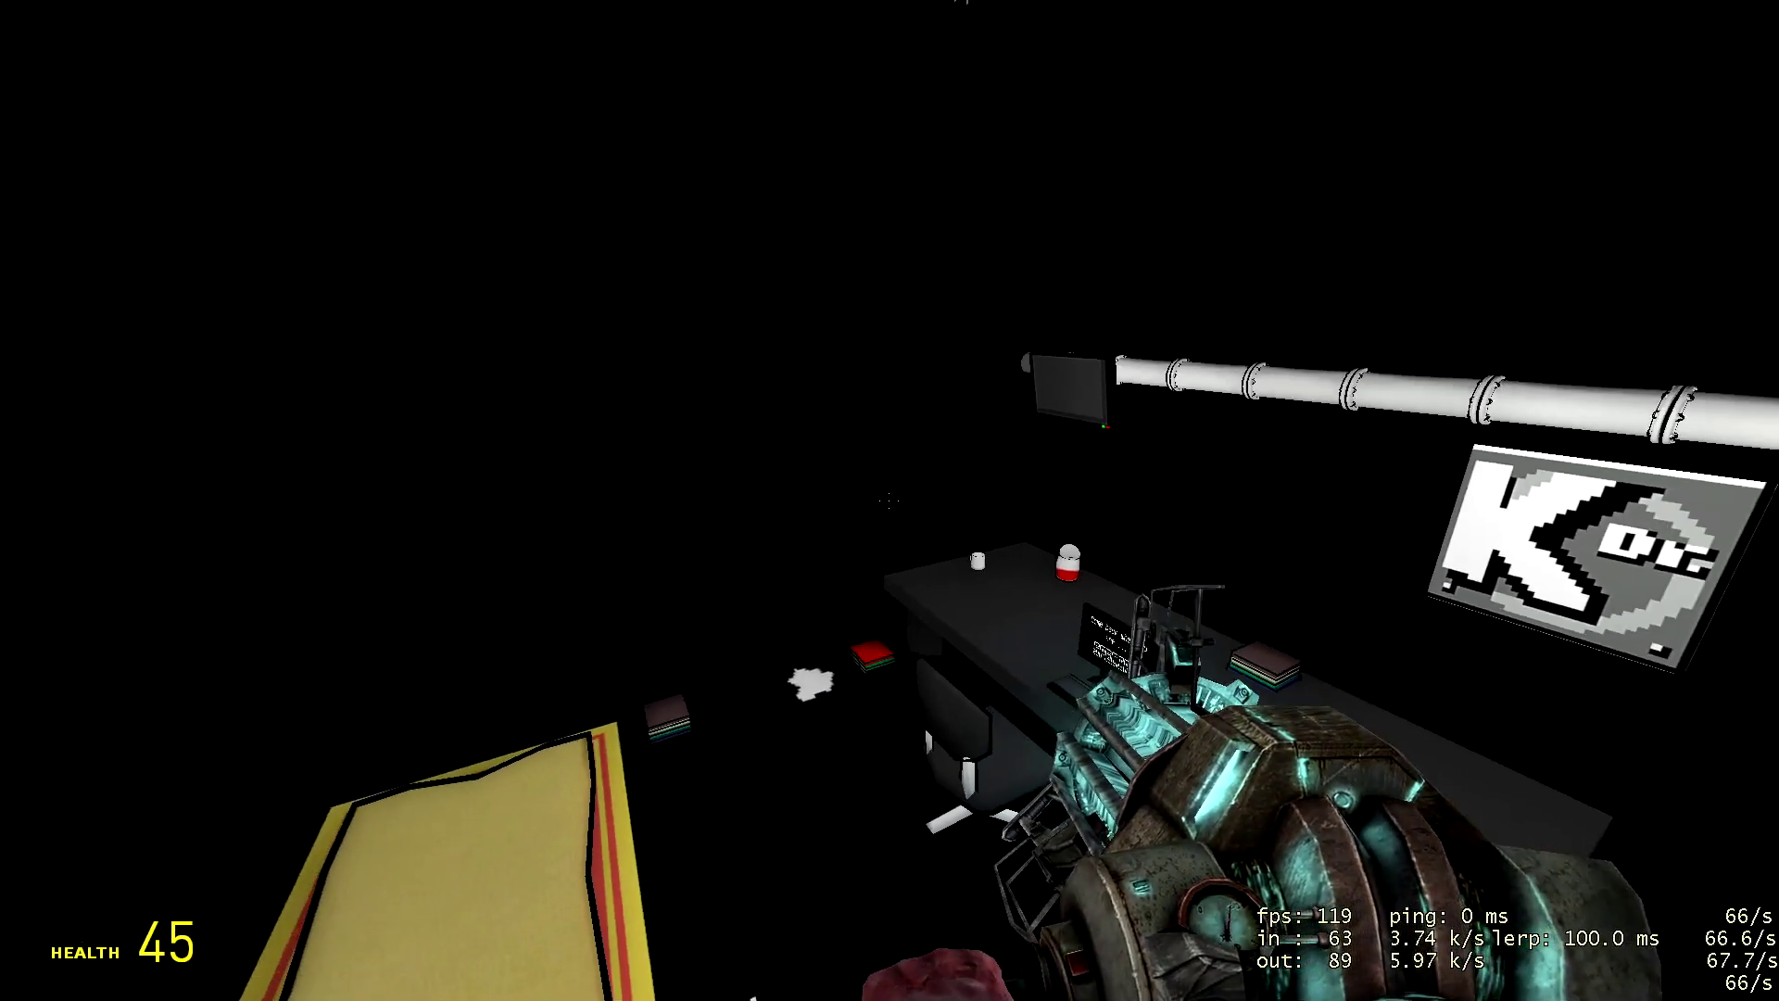
key("1")
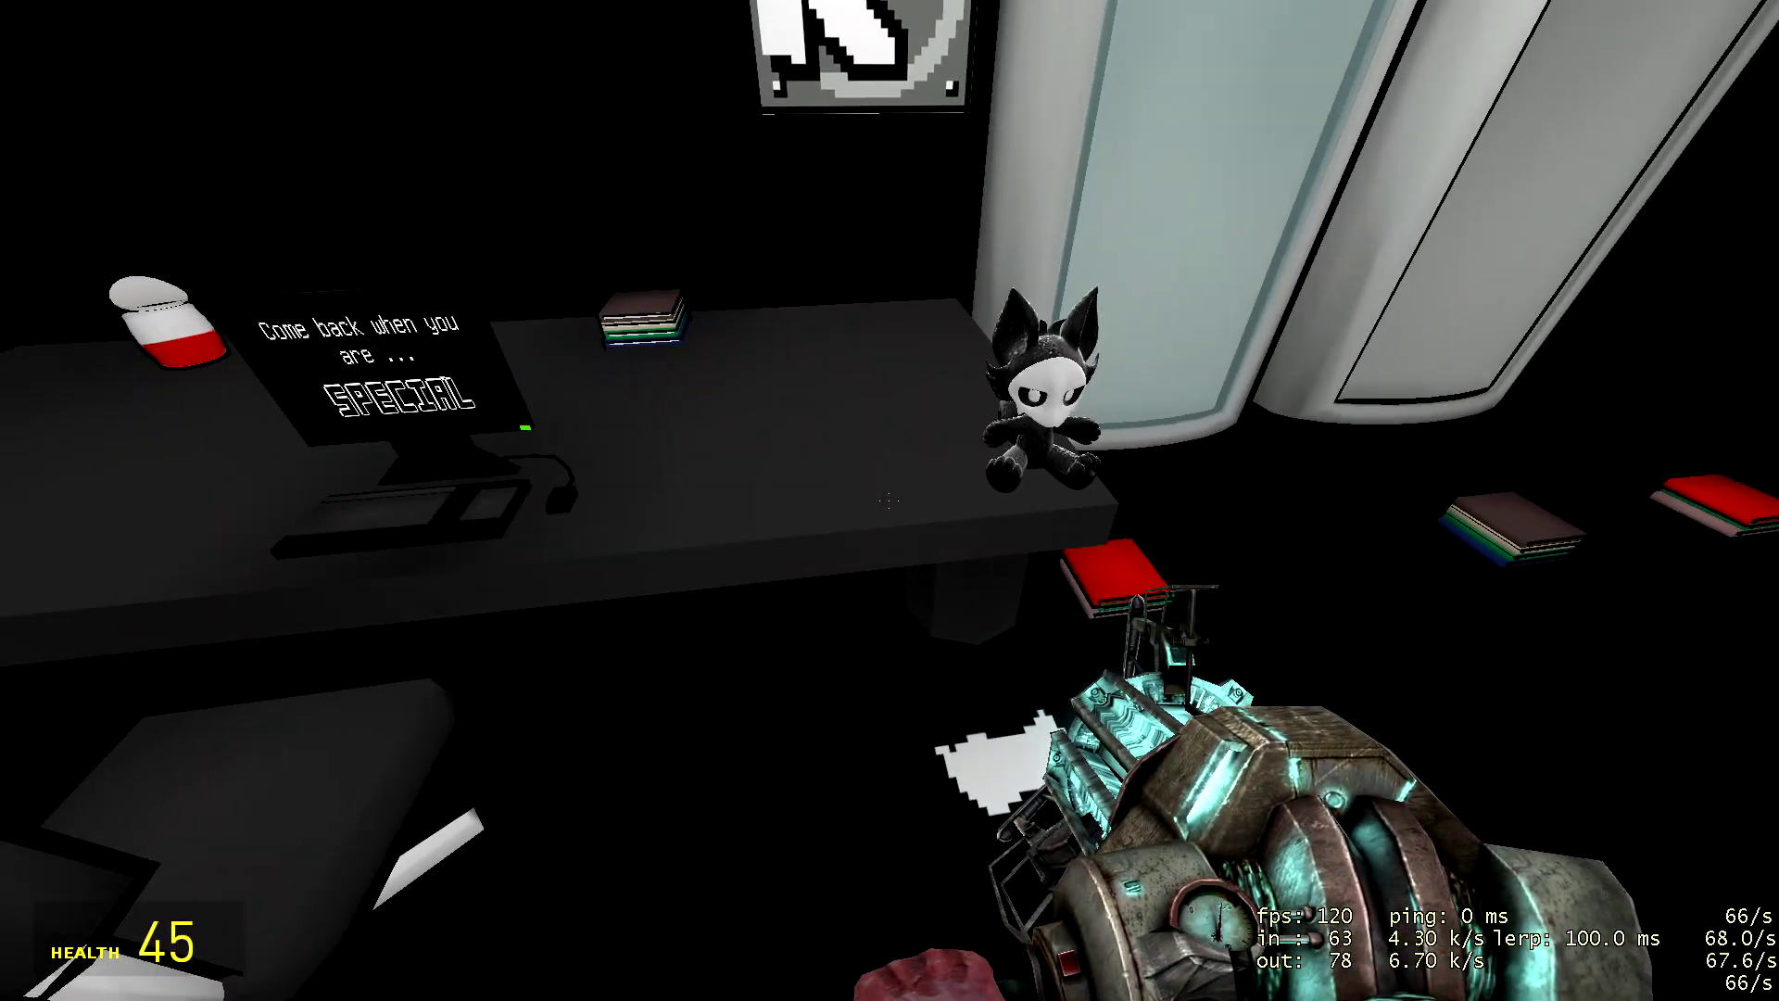
key("Escape")
key("Escape")
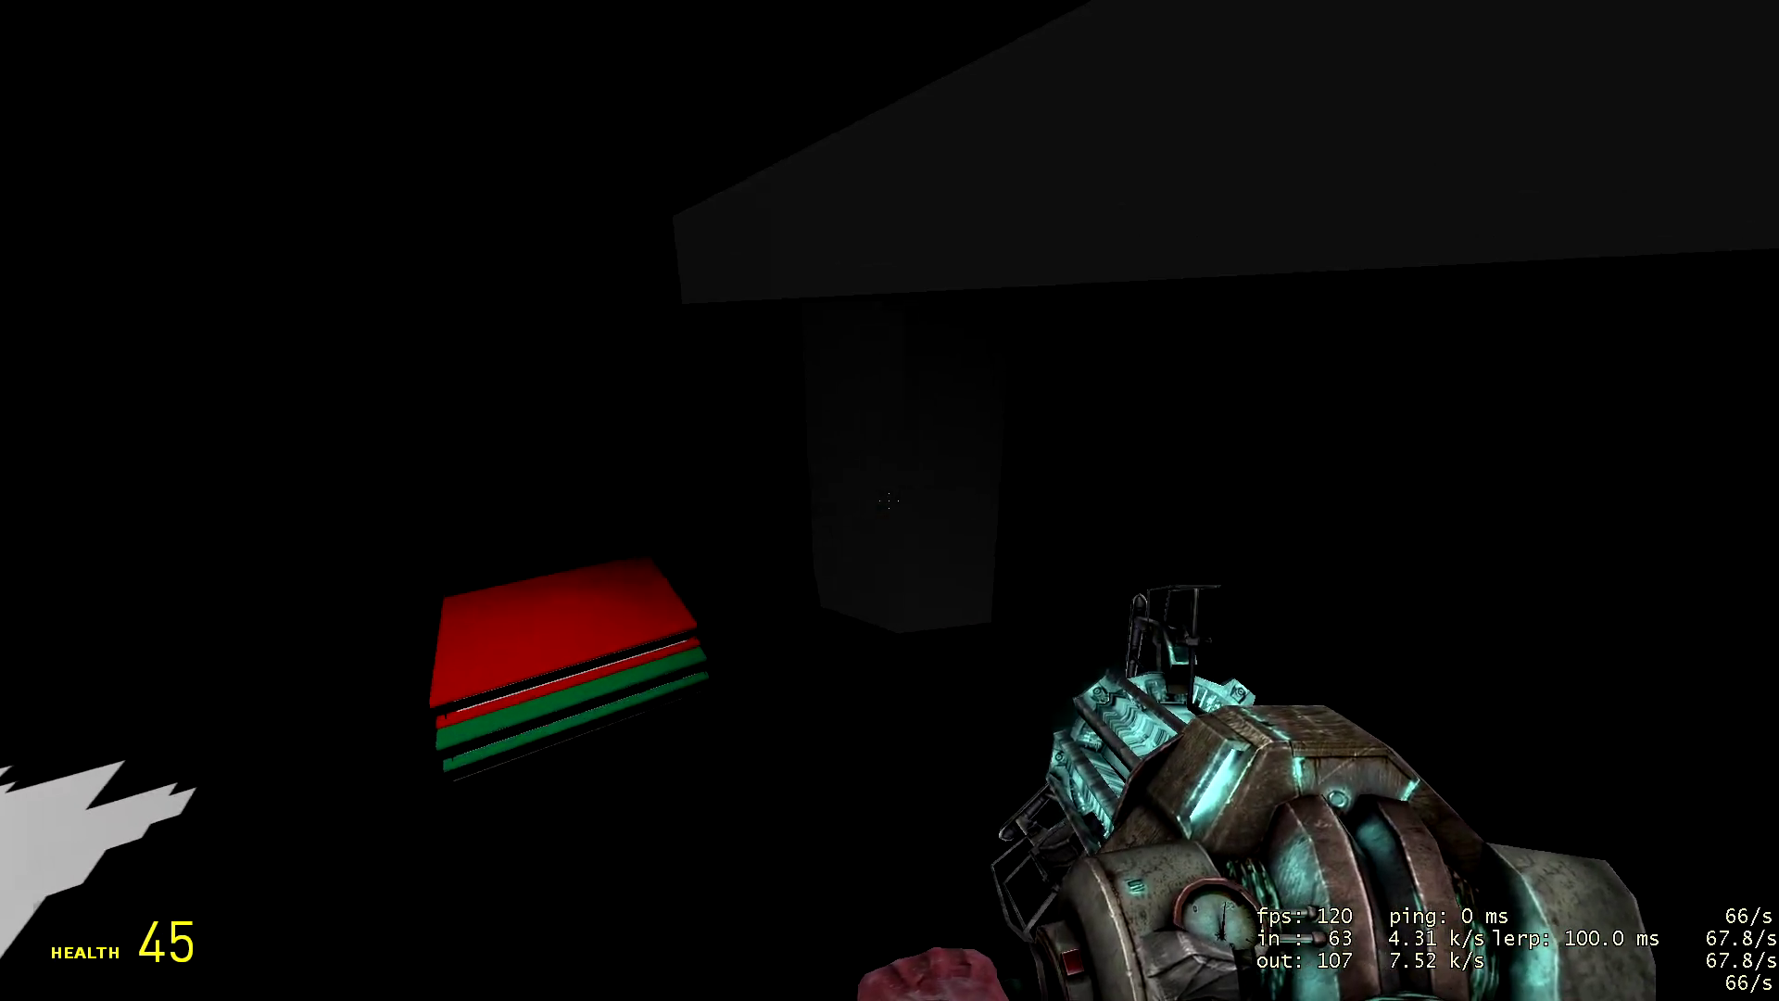
Step: Pick up the plush toy with the physics gun and freeze it in mid-air
key("s")
key("w")
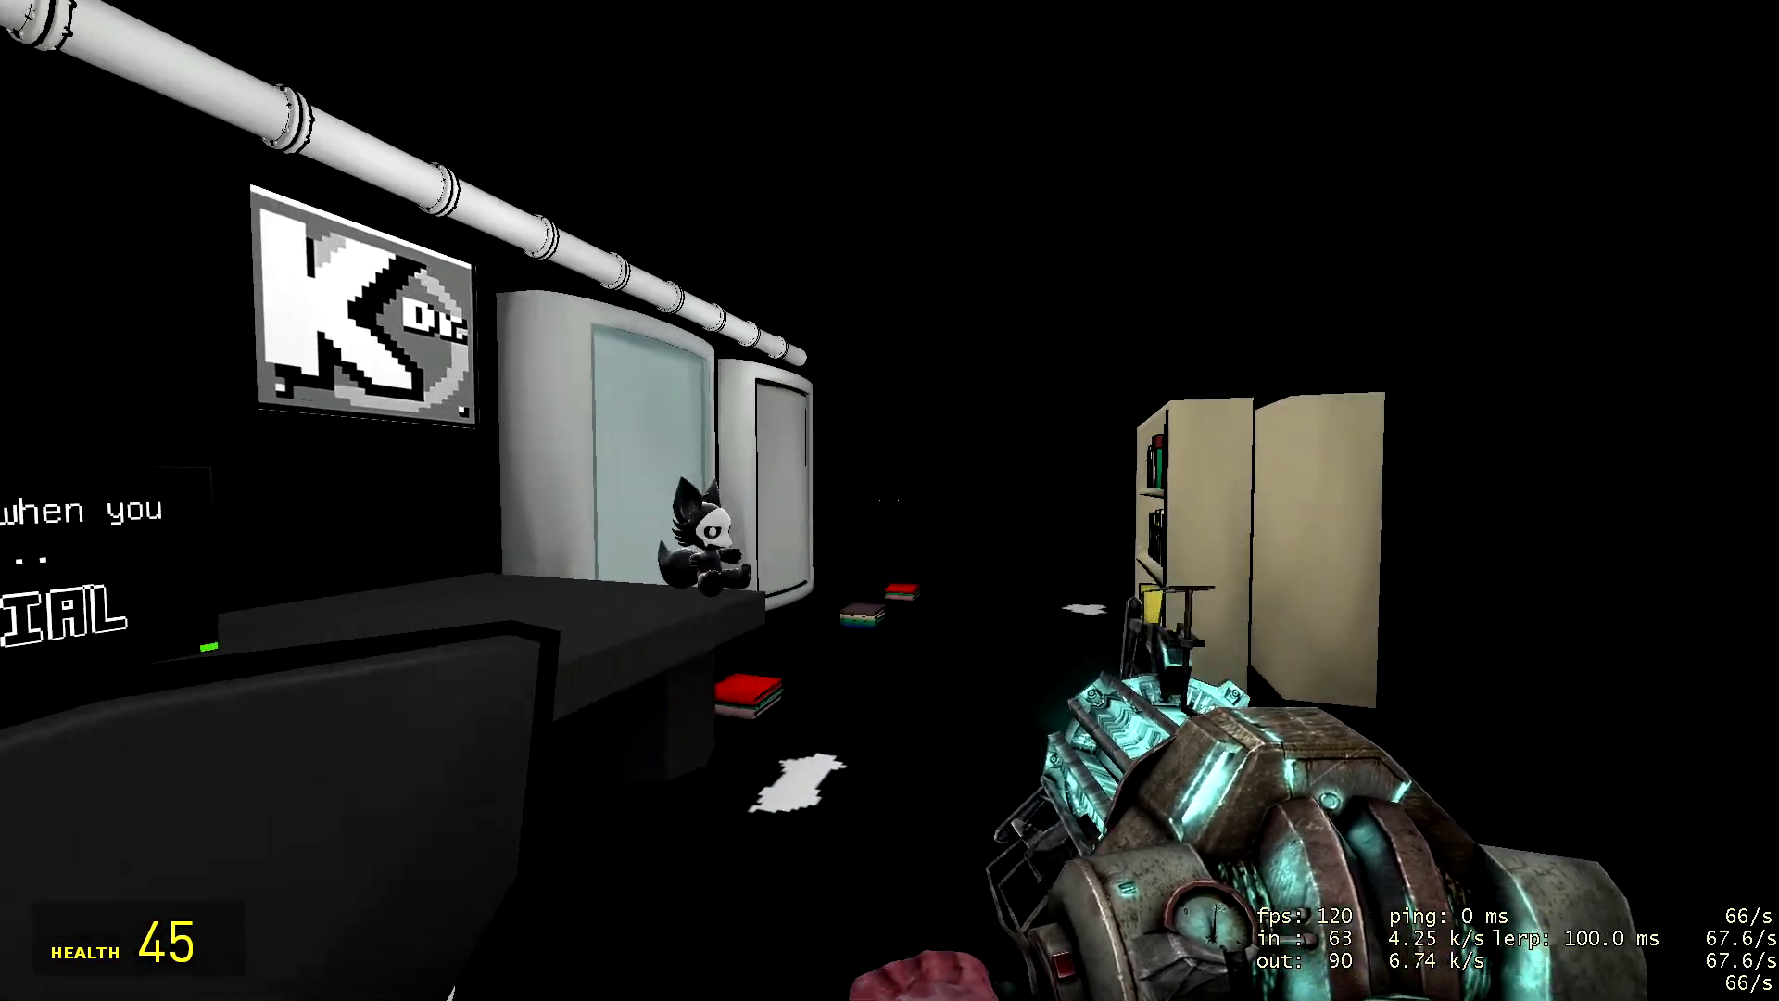
key("w")
left_click(890, 501)
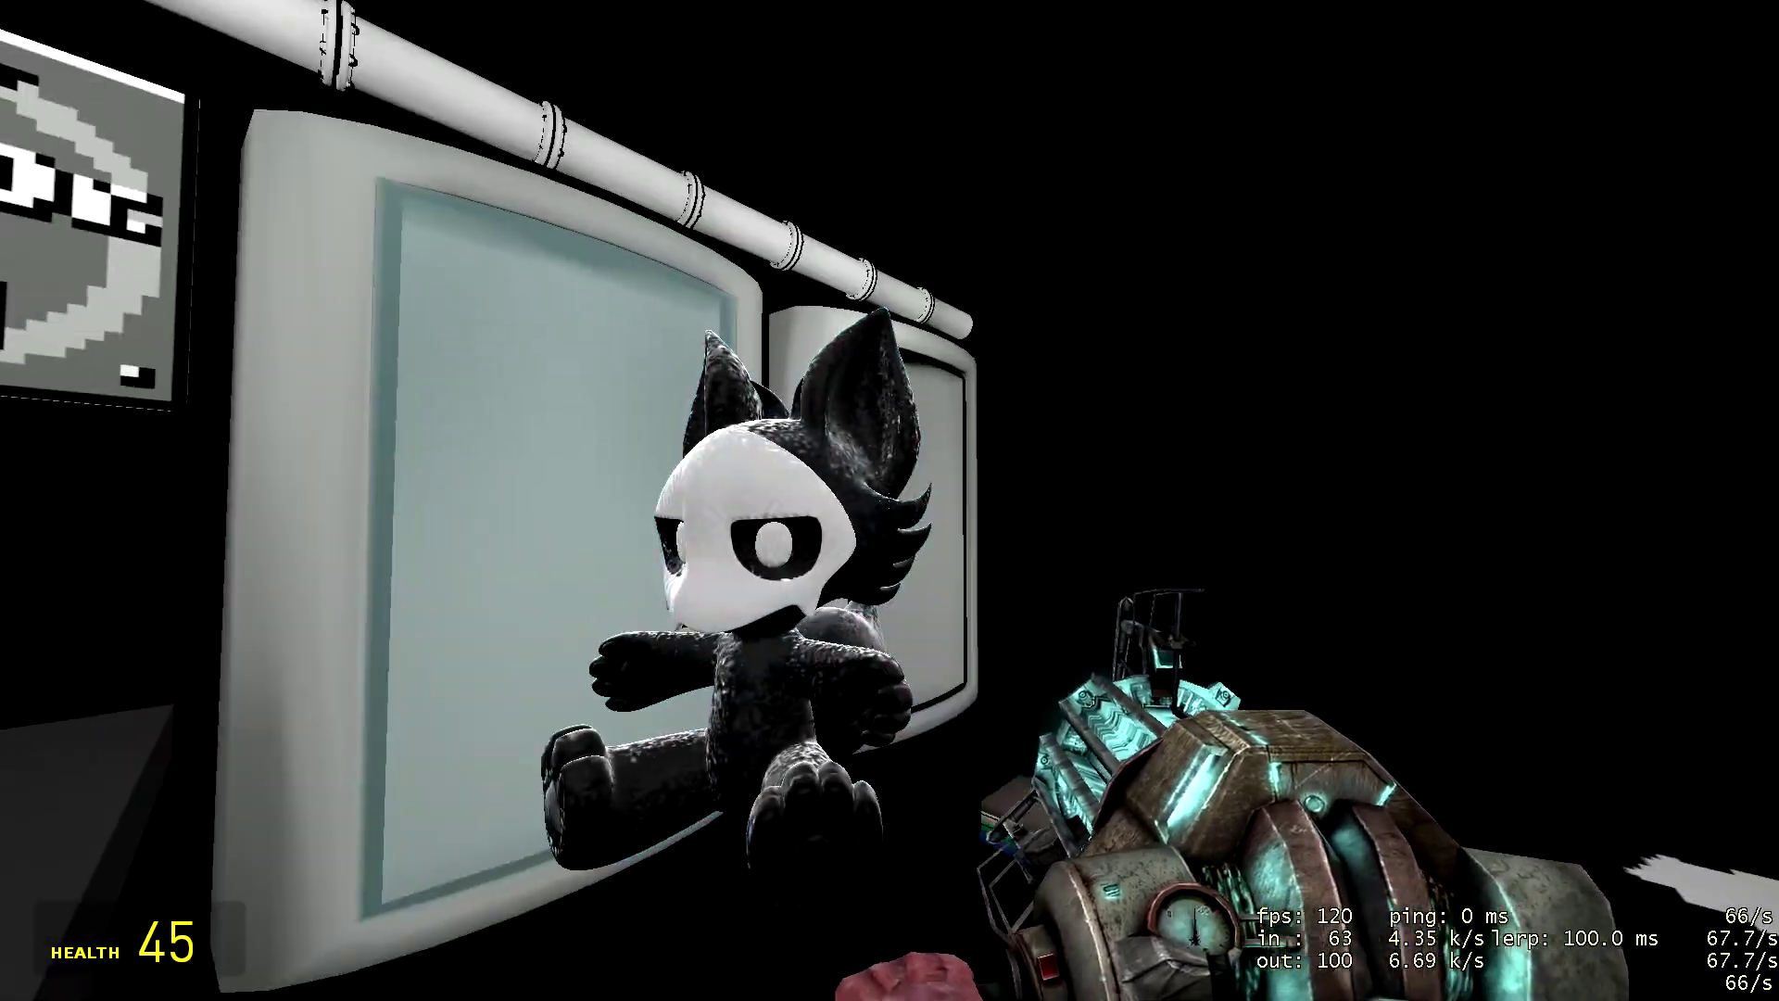
right_click(890, 501)
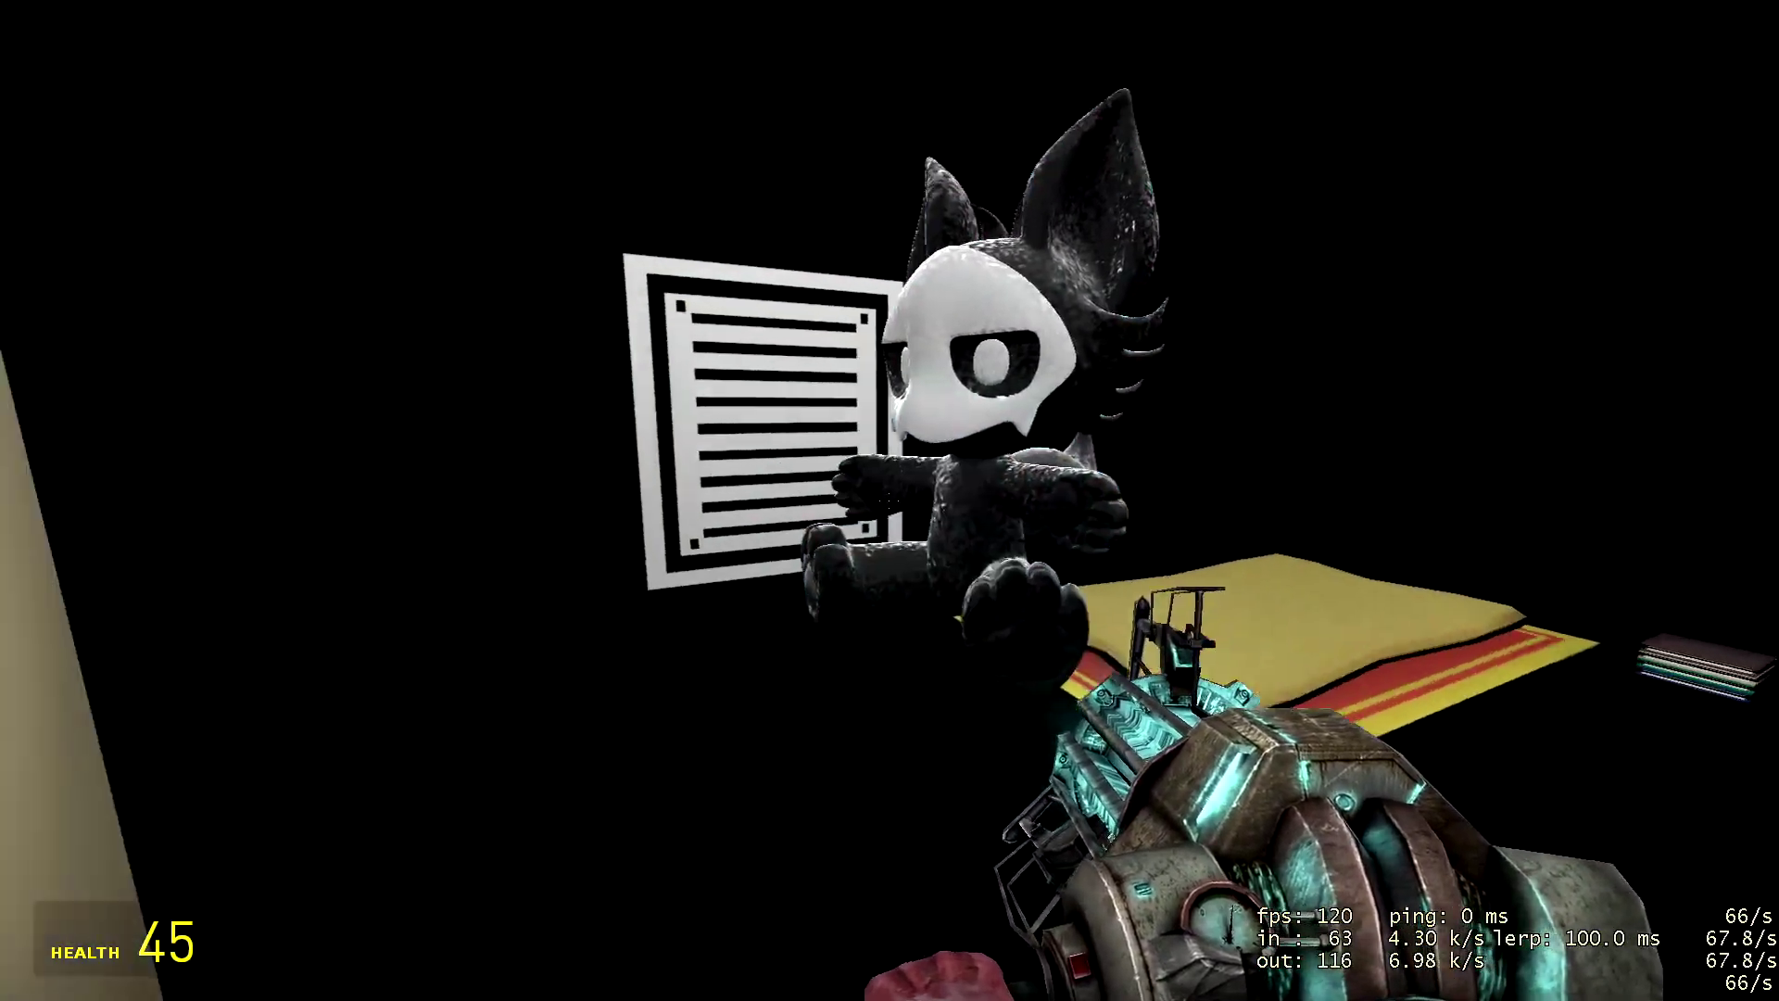
Step: Walk past the bookshelf, inspect the SPECIAL monitor, and head around toward the desk
key("w")
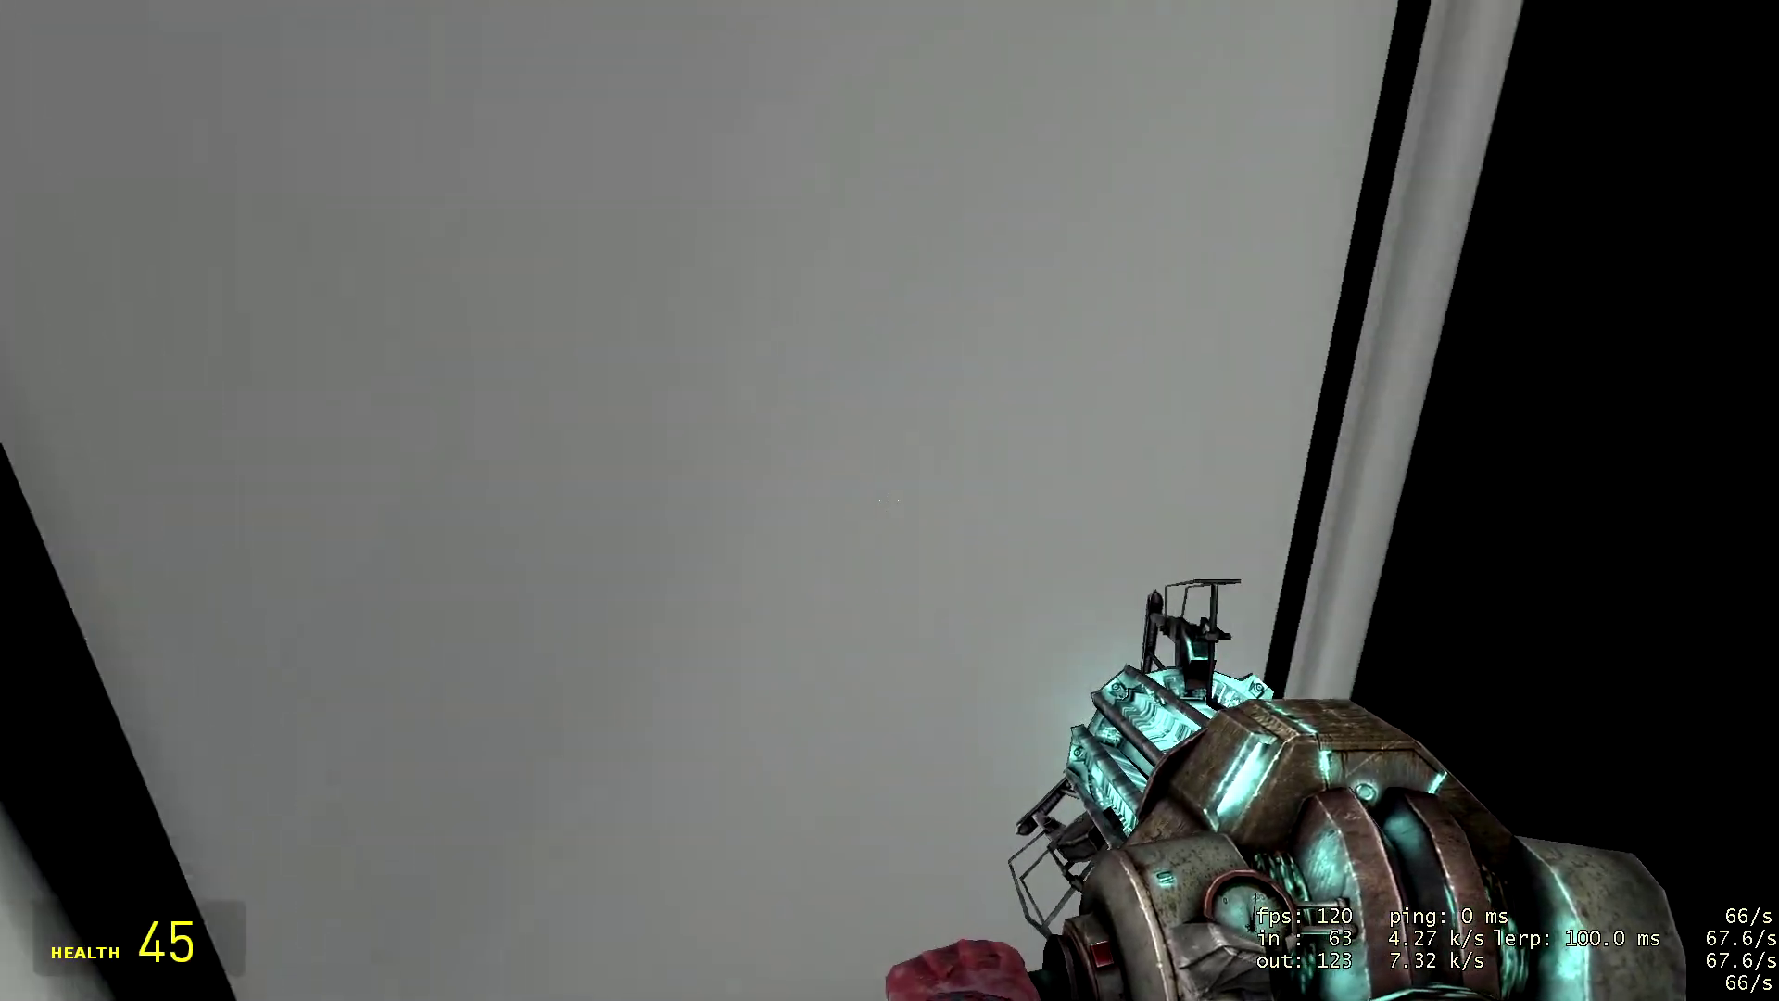
left_click(891, 500)
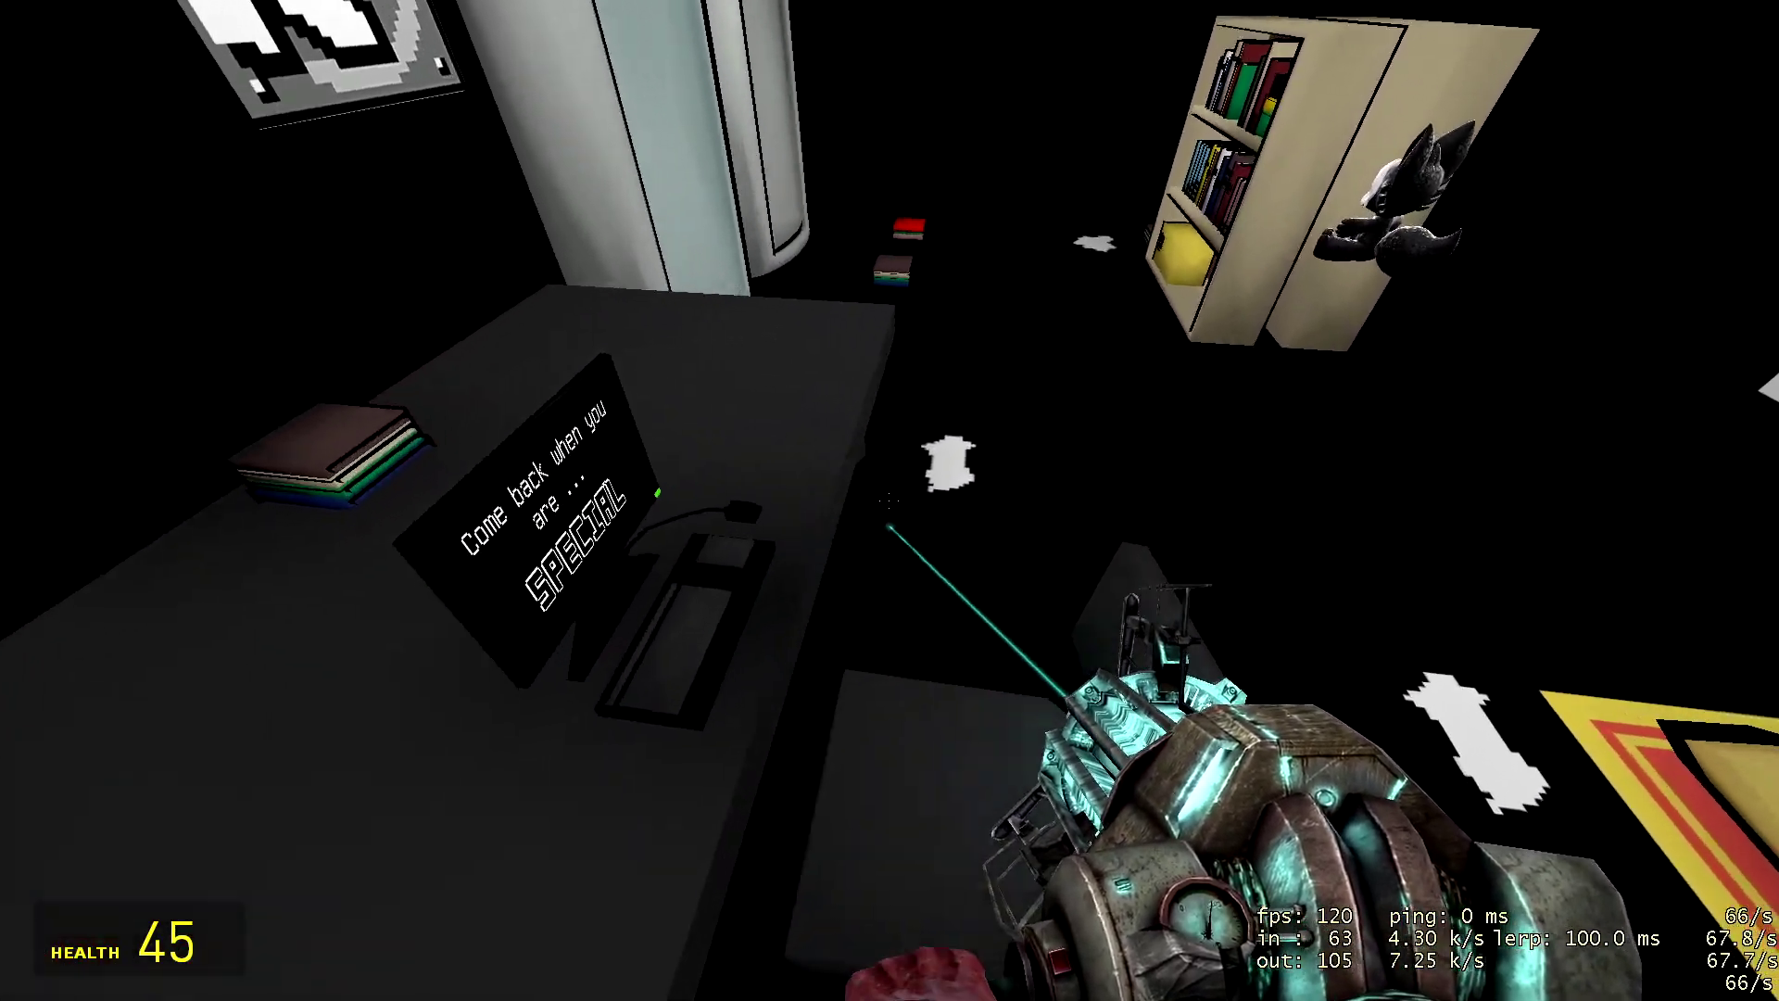
key("w")
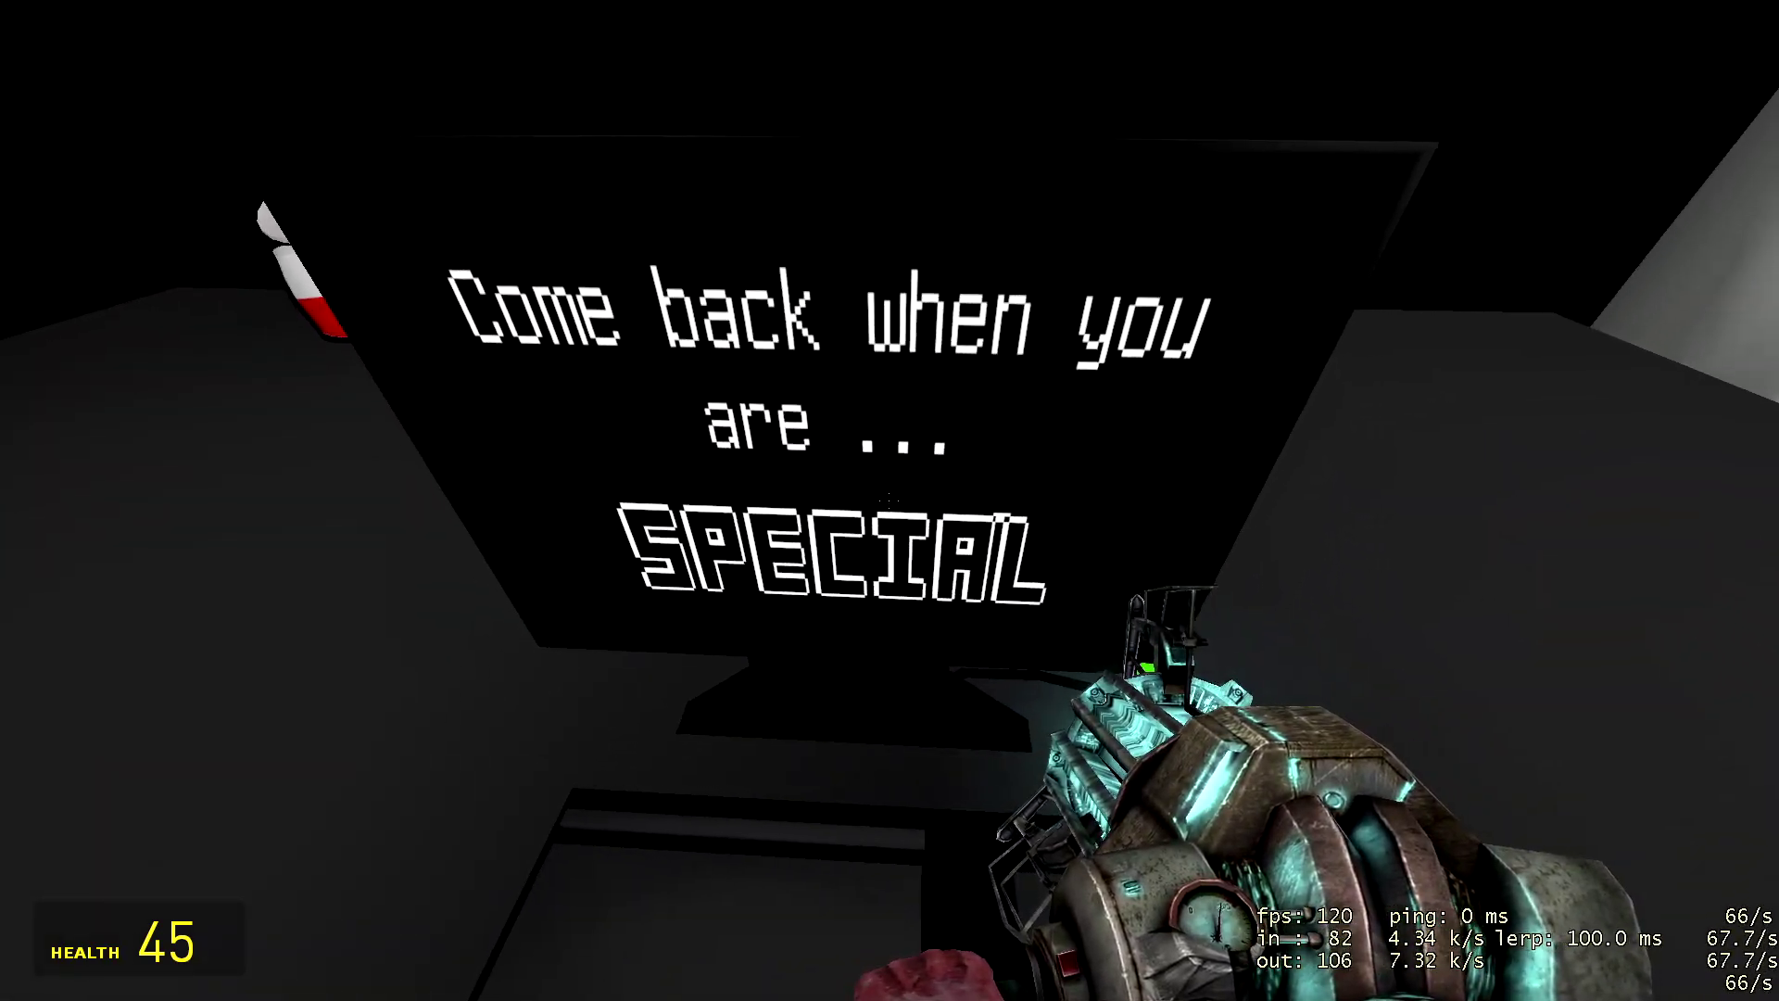
key("s")
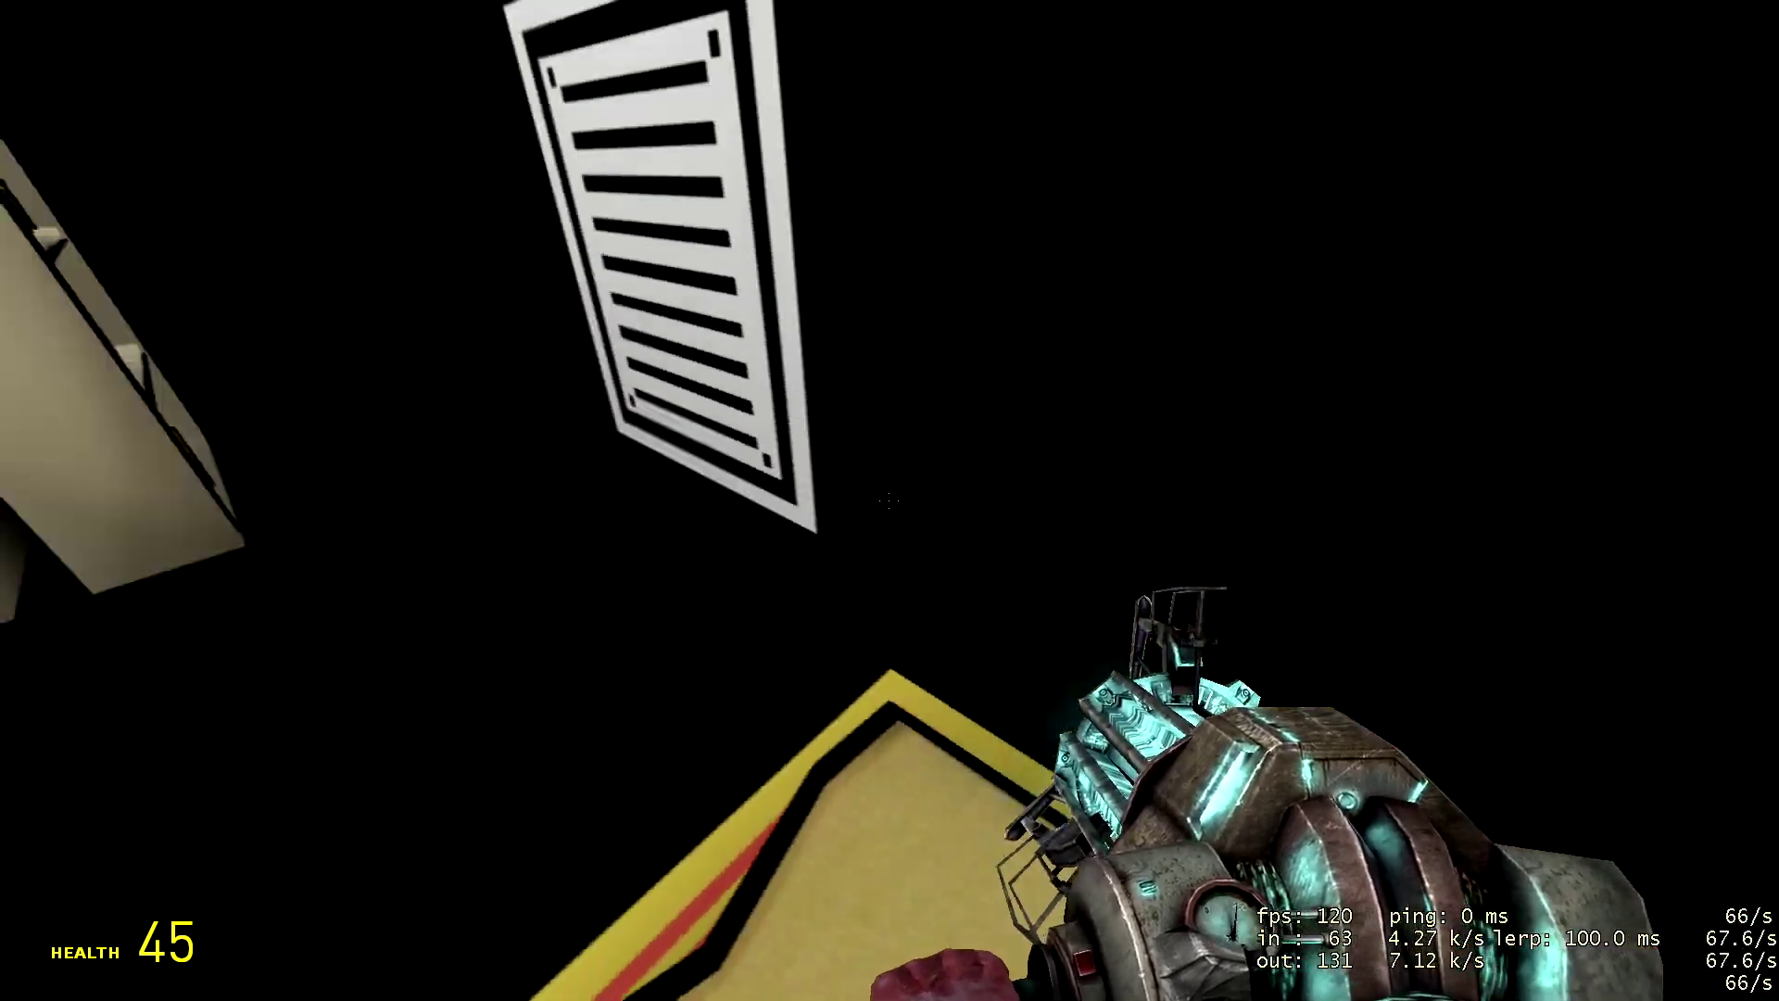
key("w")
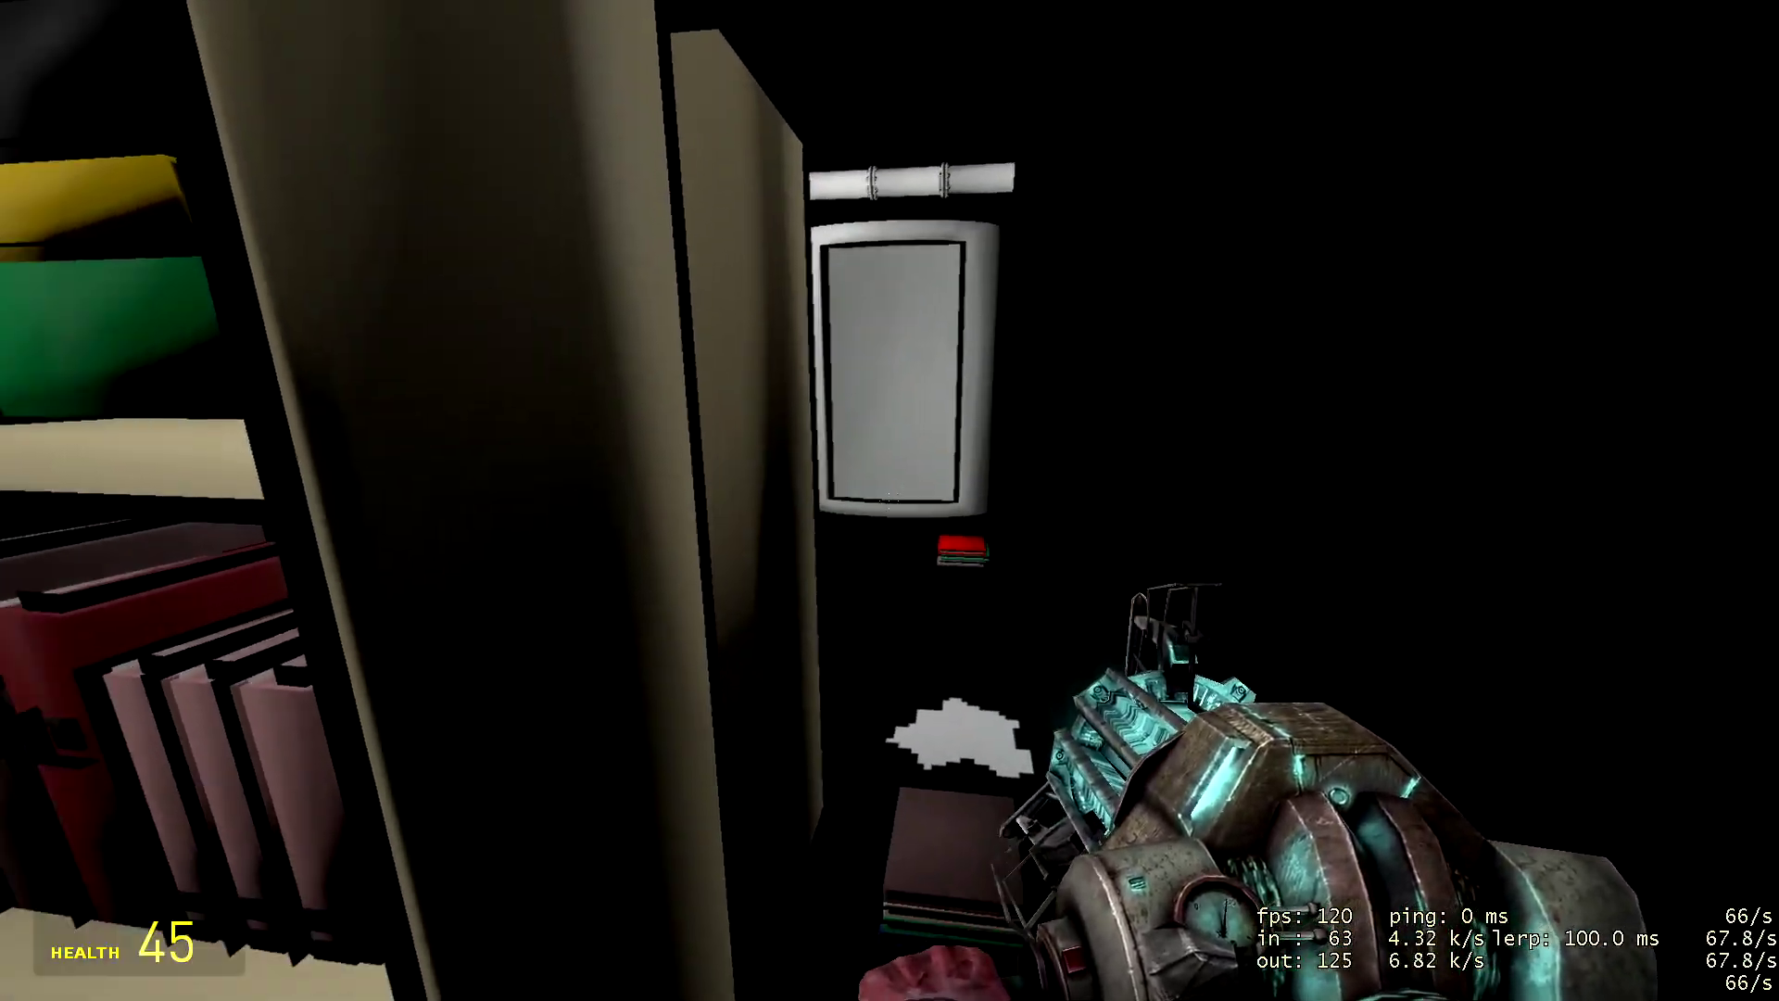
Step: Walk to the Map Options wall, switch to the crowbar, and turn on beta stuff
key("w")
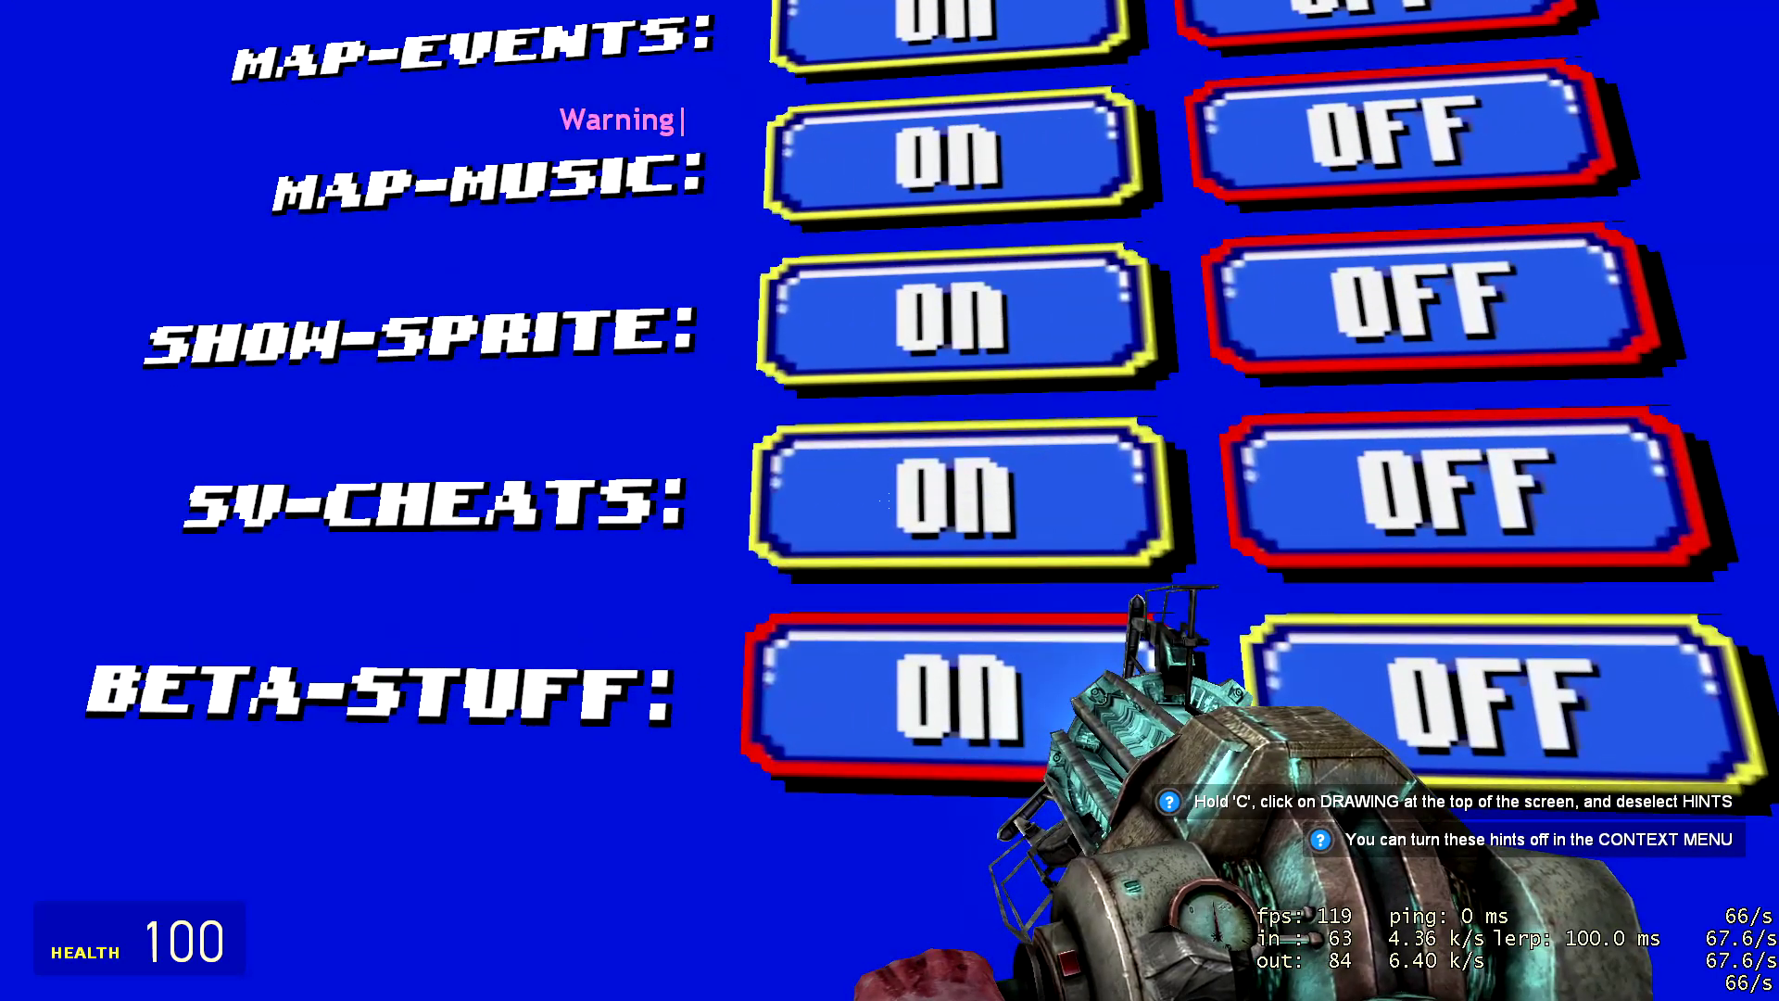
key("w")
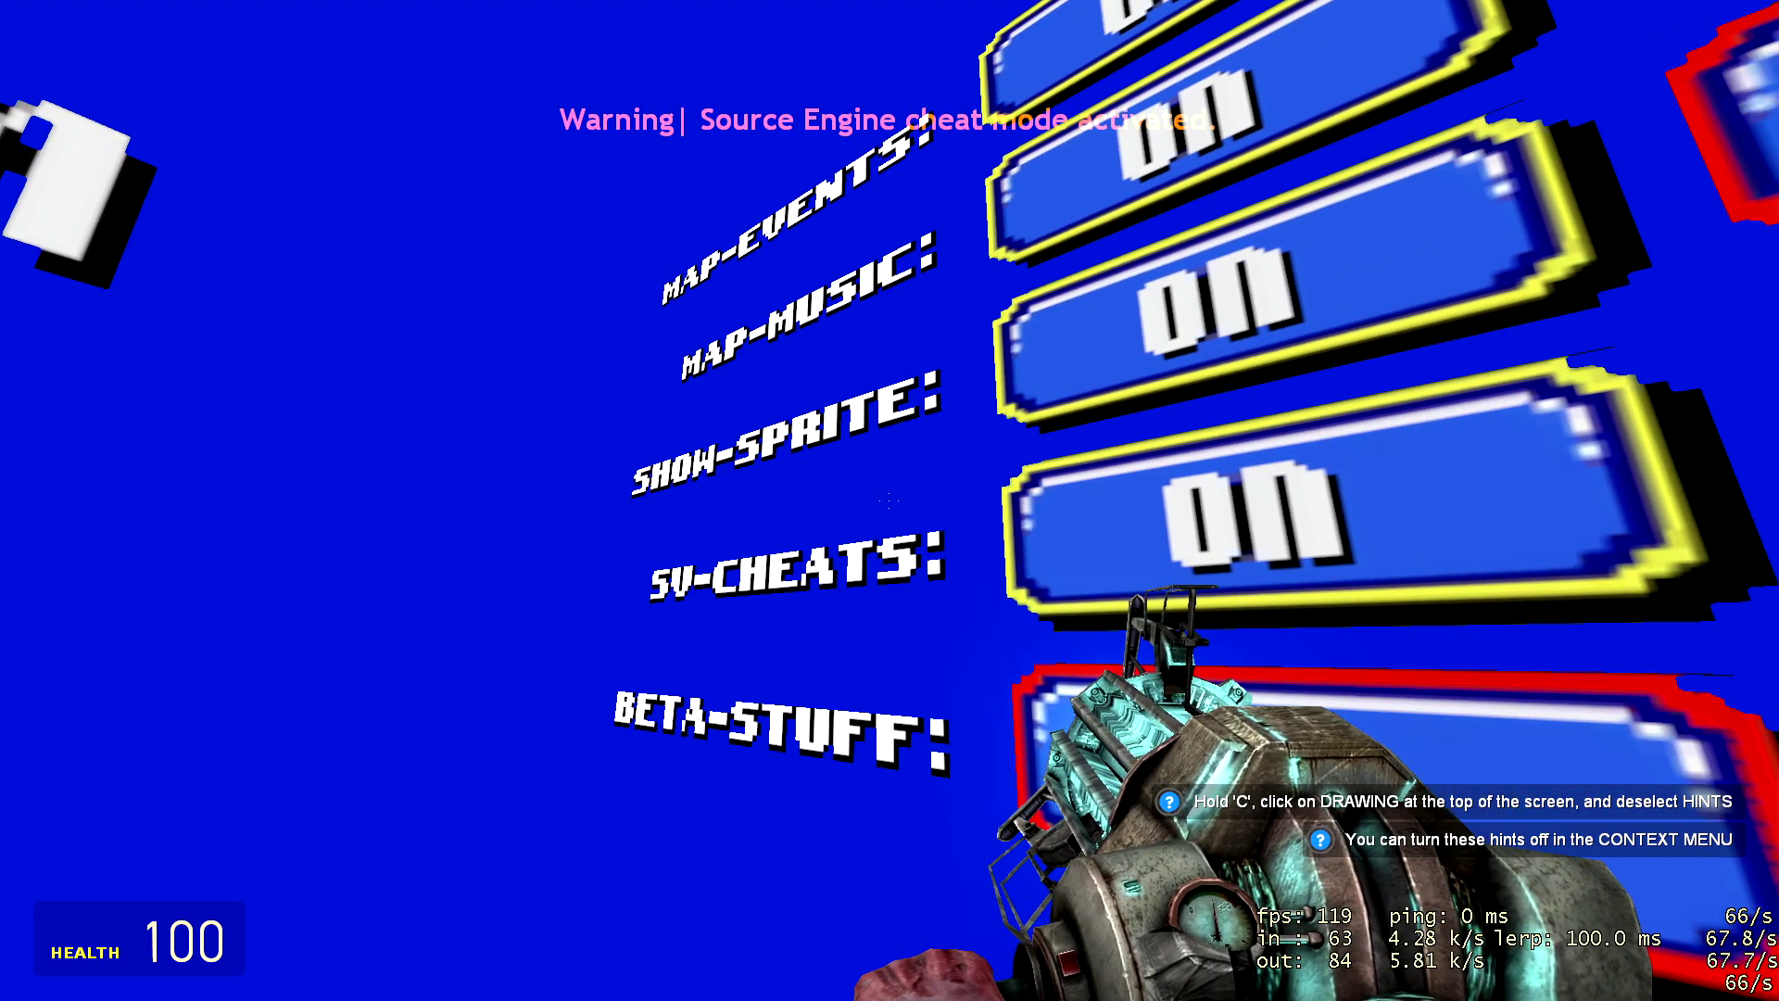
scroll(890, 502, "up", 1)
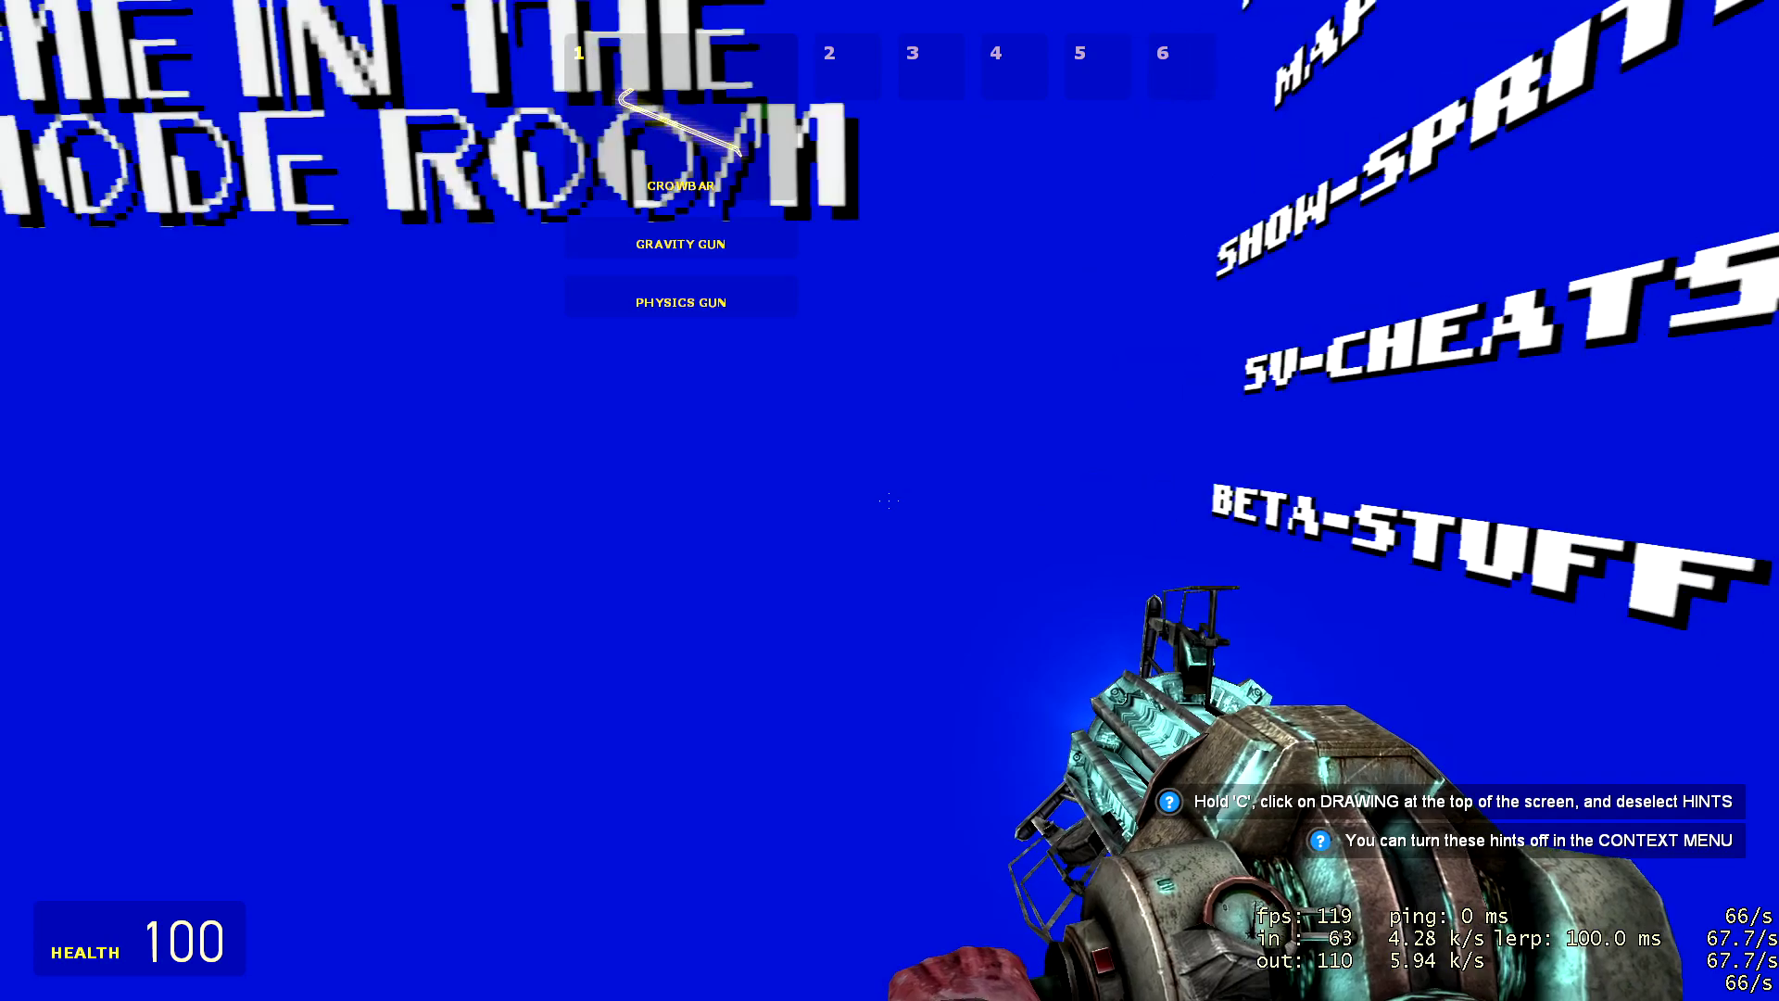
left_click(890, 500)
key("e")
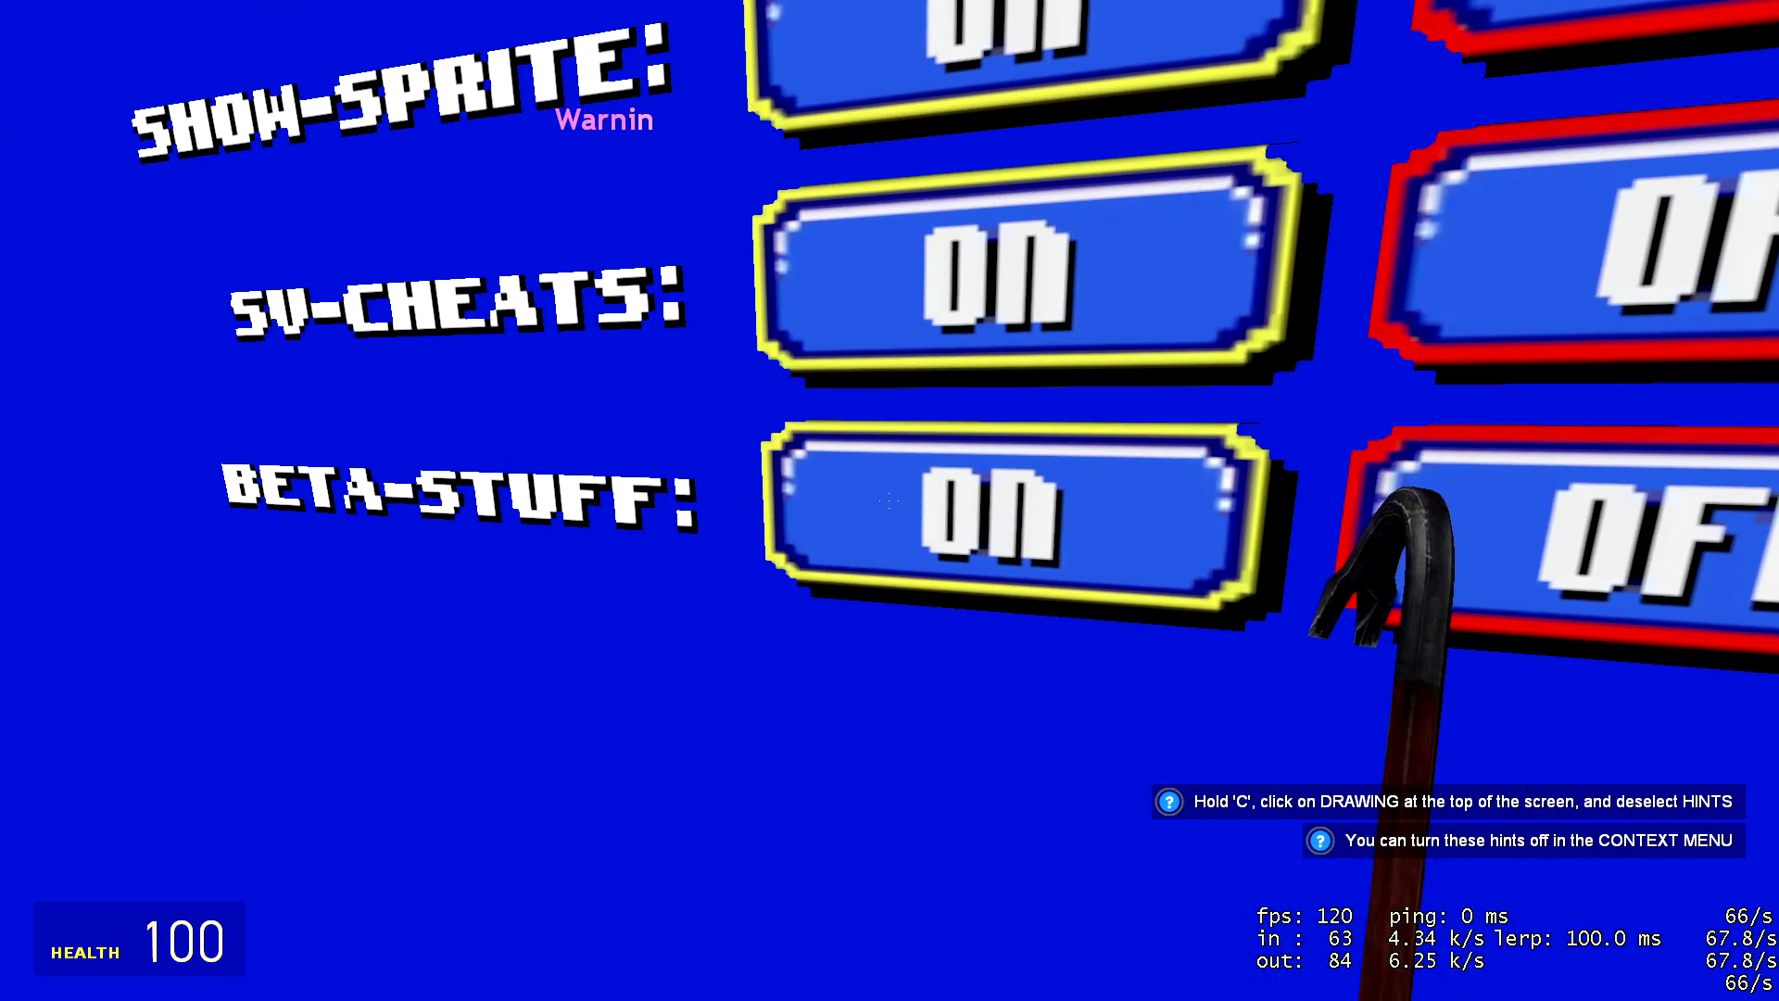
key("s")
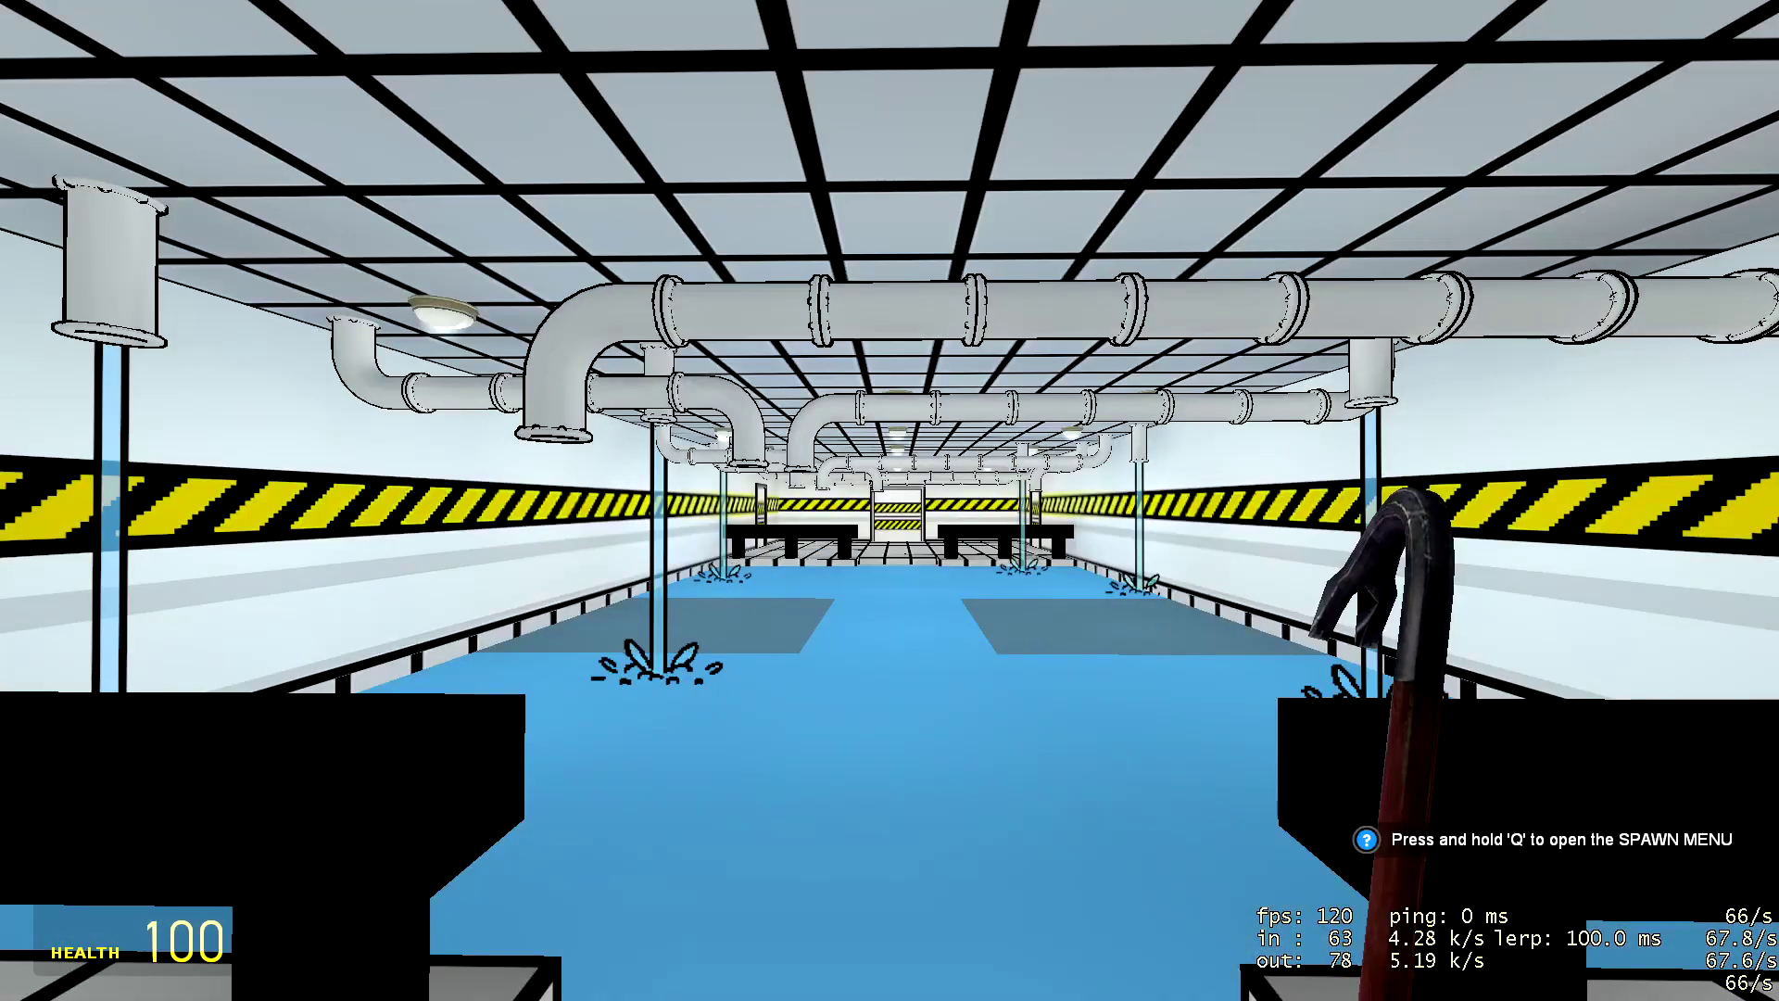
Step: Enter the lab through the striped door, equip the SMG, and crawl into the wall vent
key("w")
key("w")
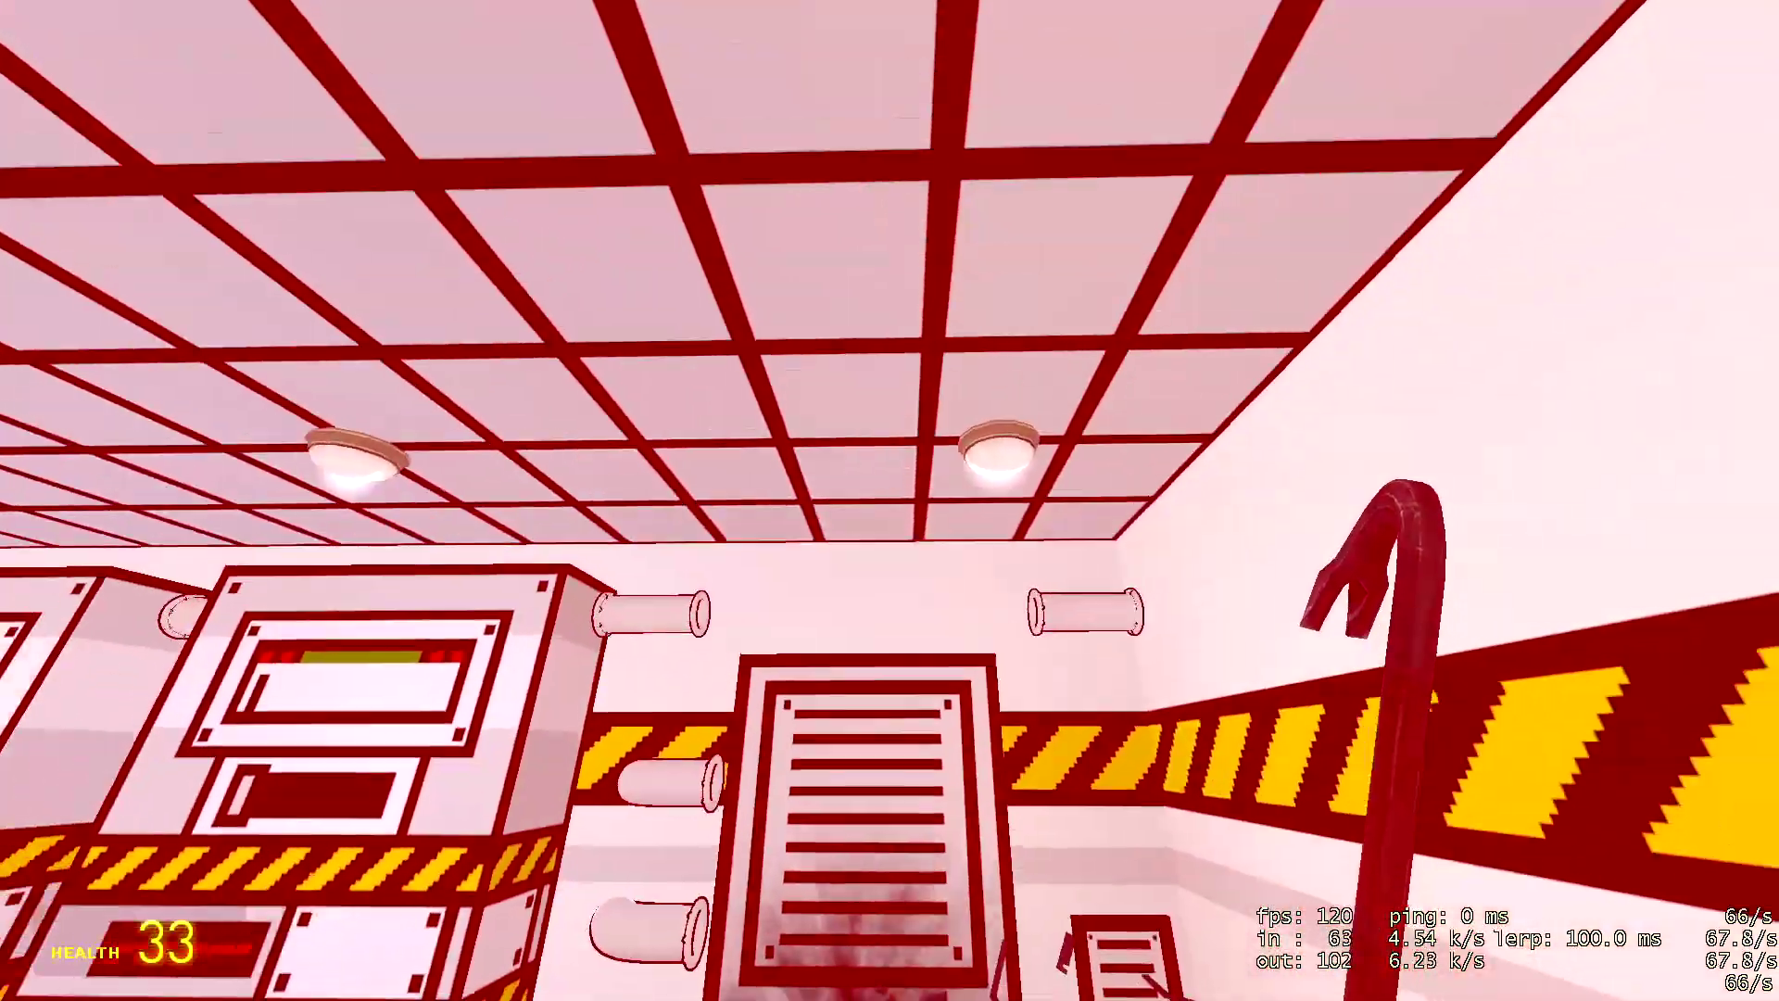
key("3")
left_click(890, 501)
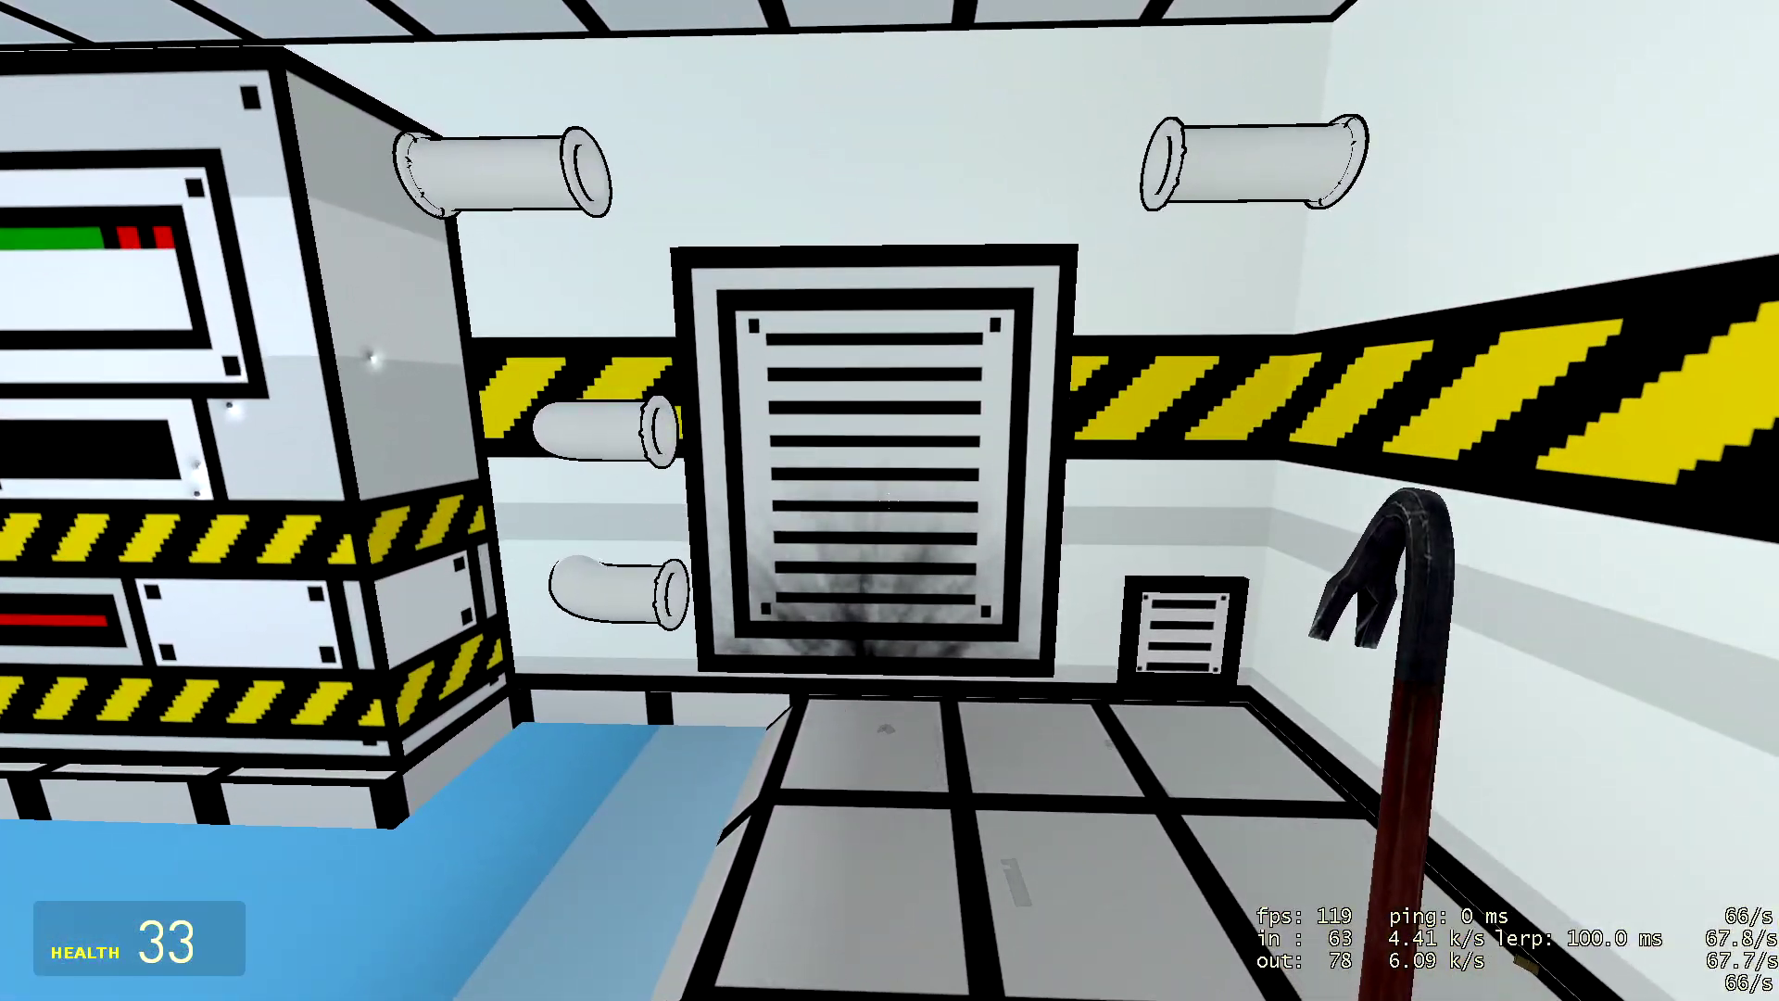
key("w")
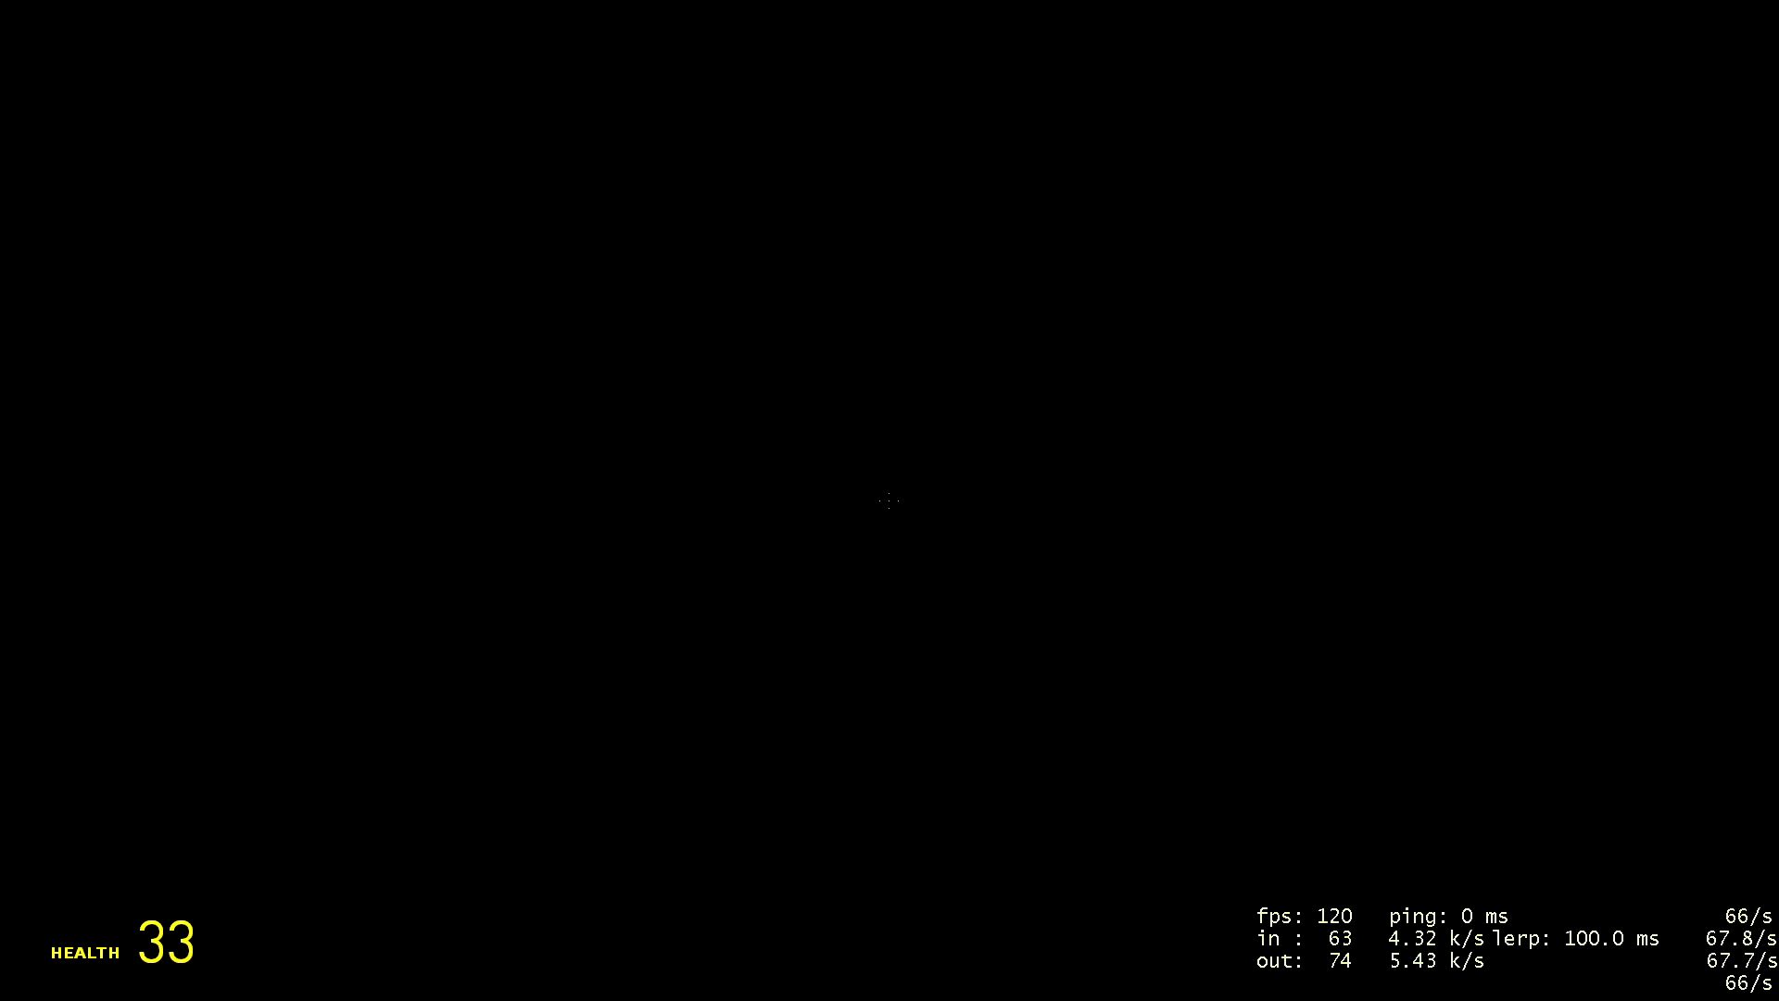
Step: Move around the office desk and chair, duck under it, and switch back to the SMG
key("w")
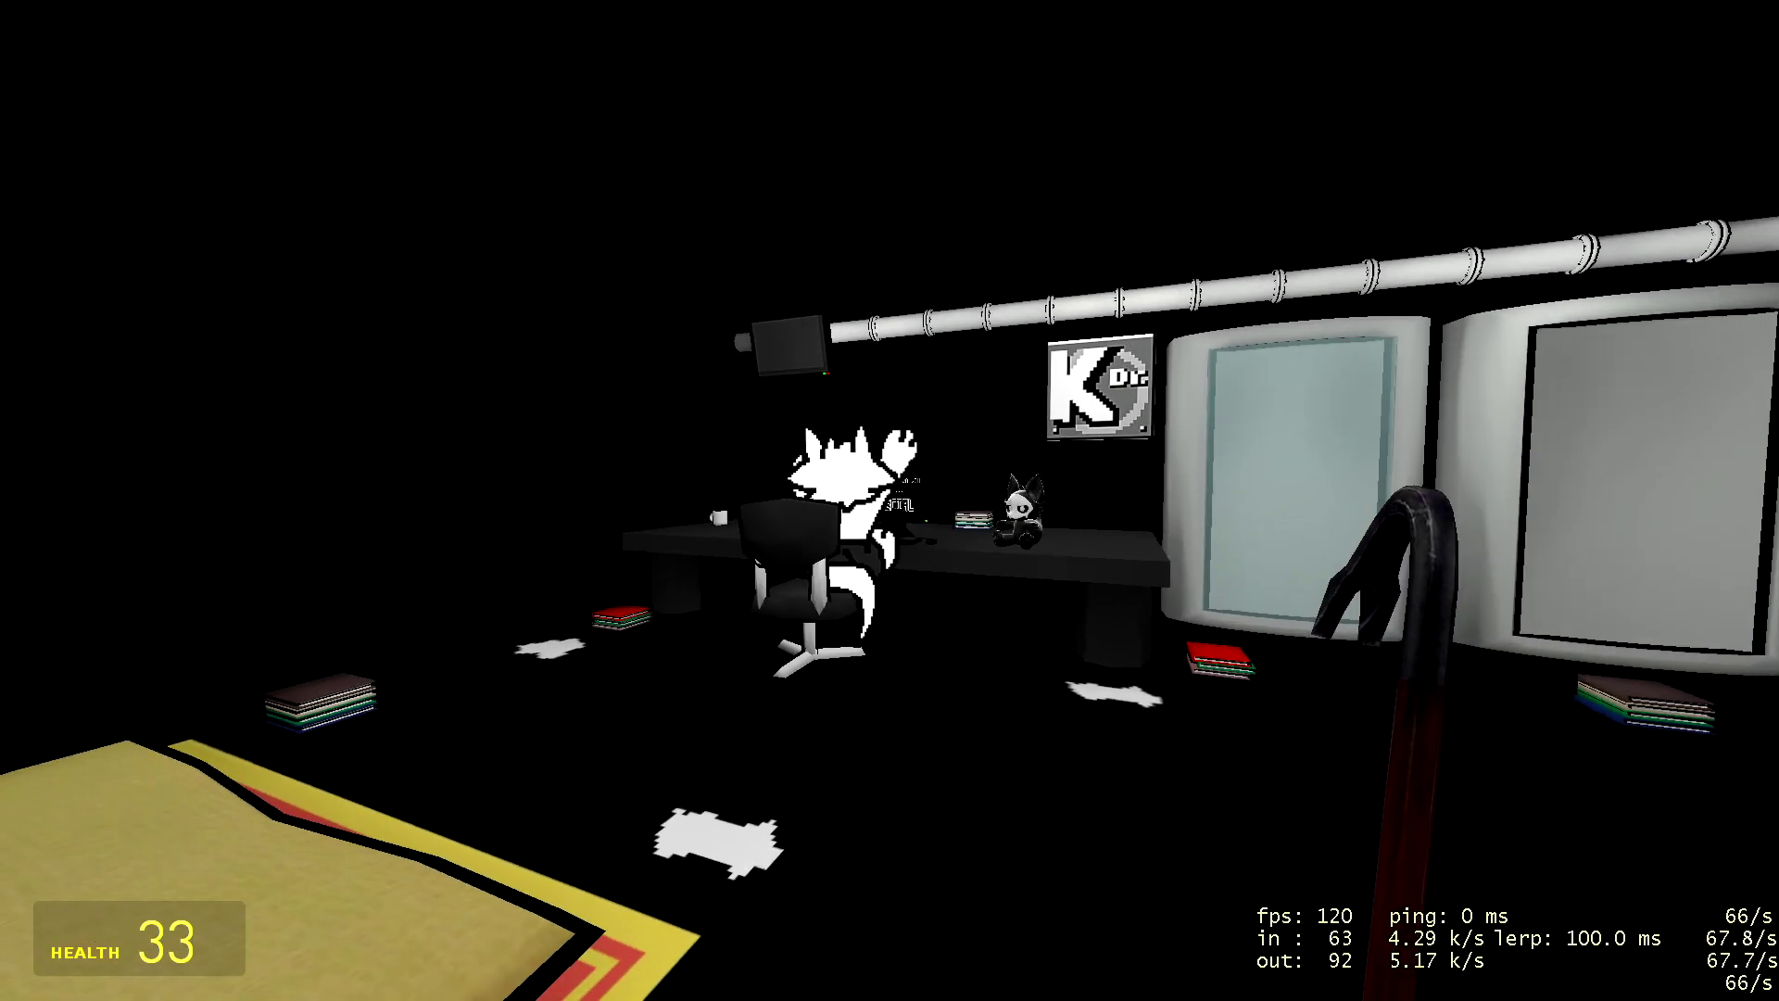
key("w")
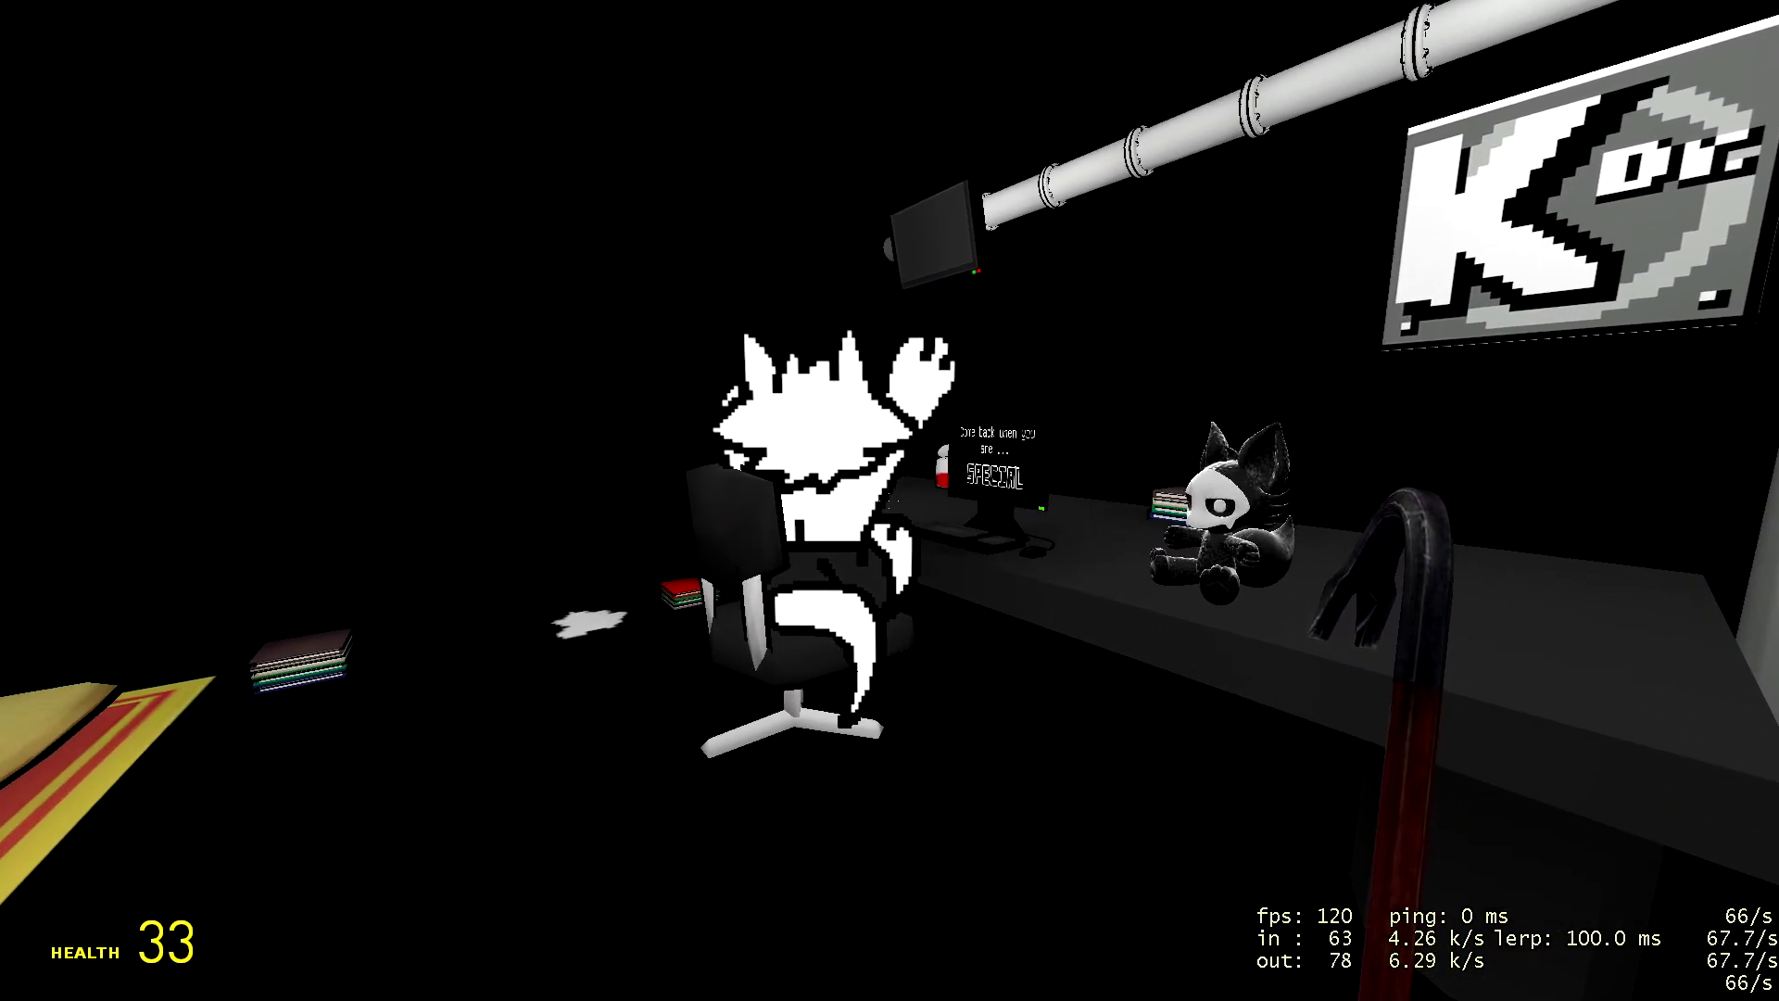
key("w")
key("s")
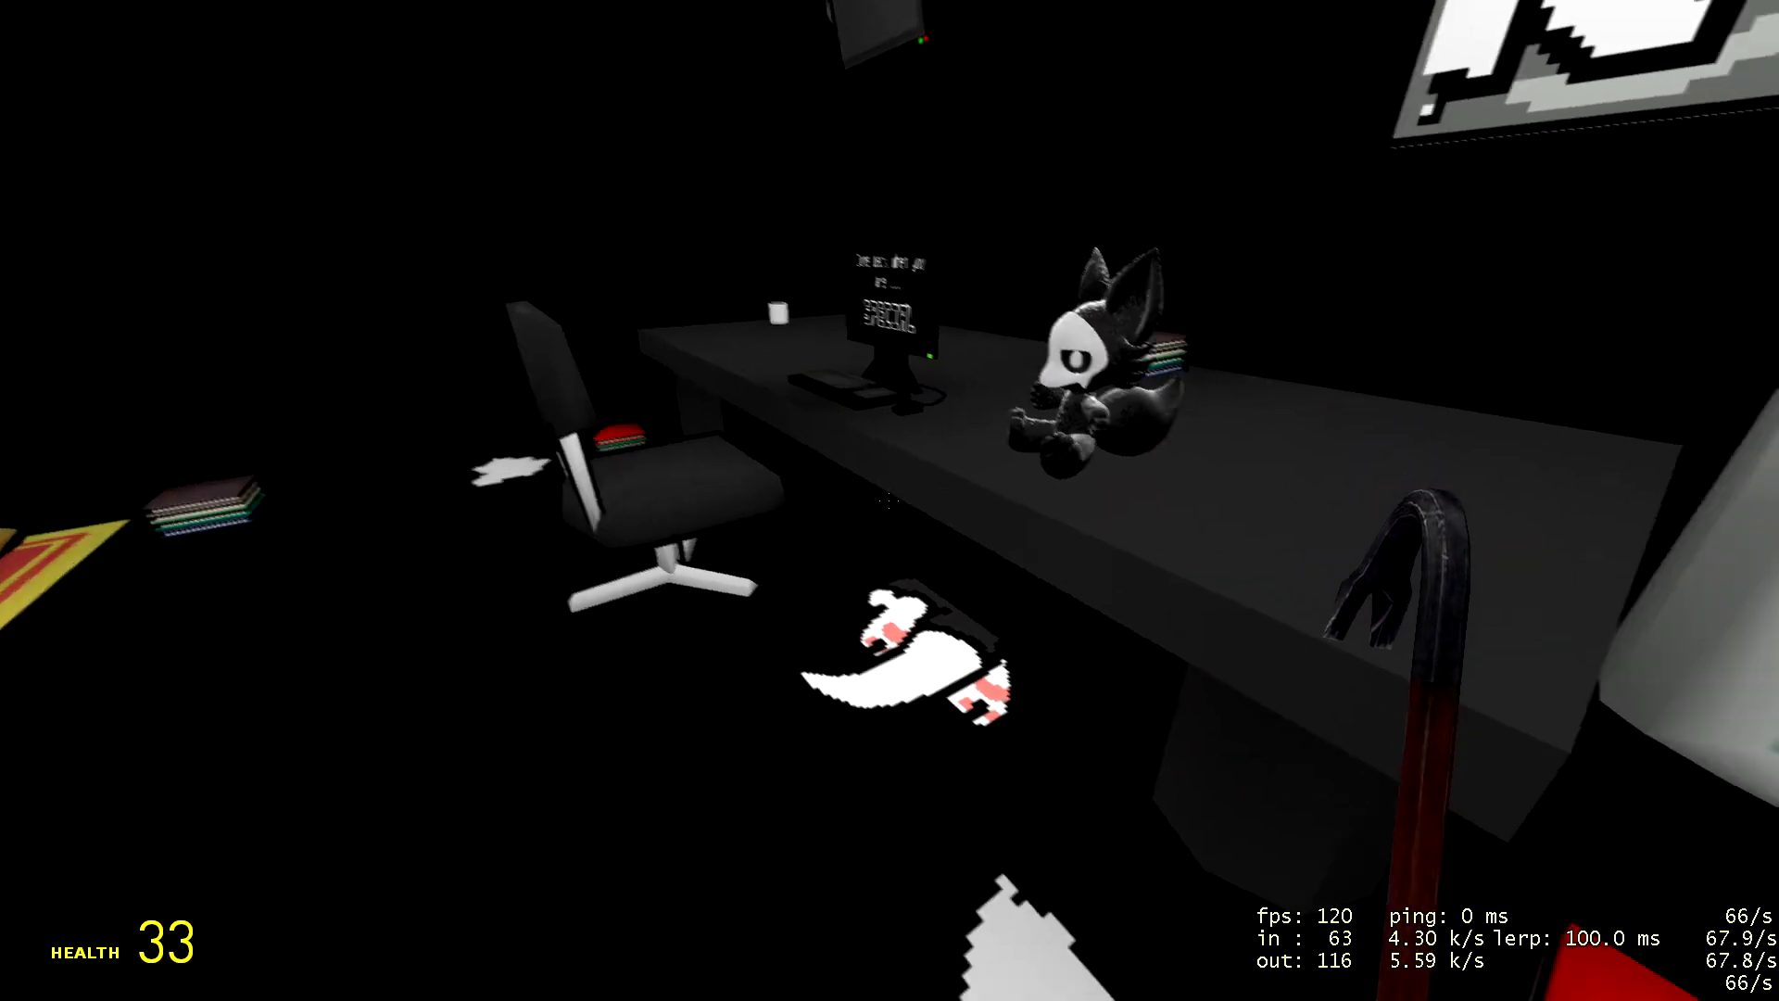
key("w")
key("w")
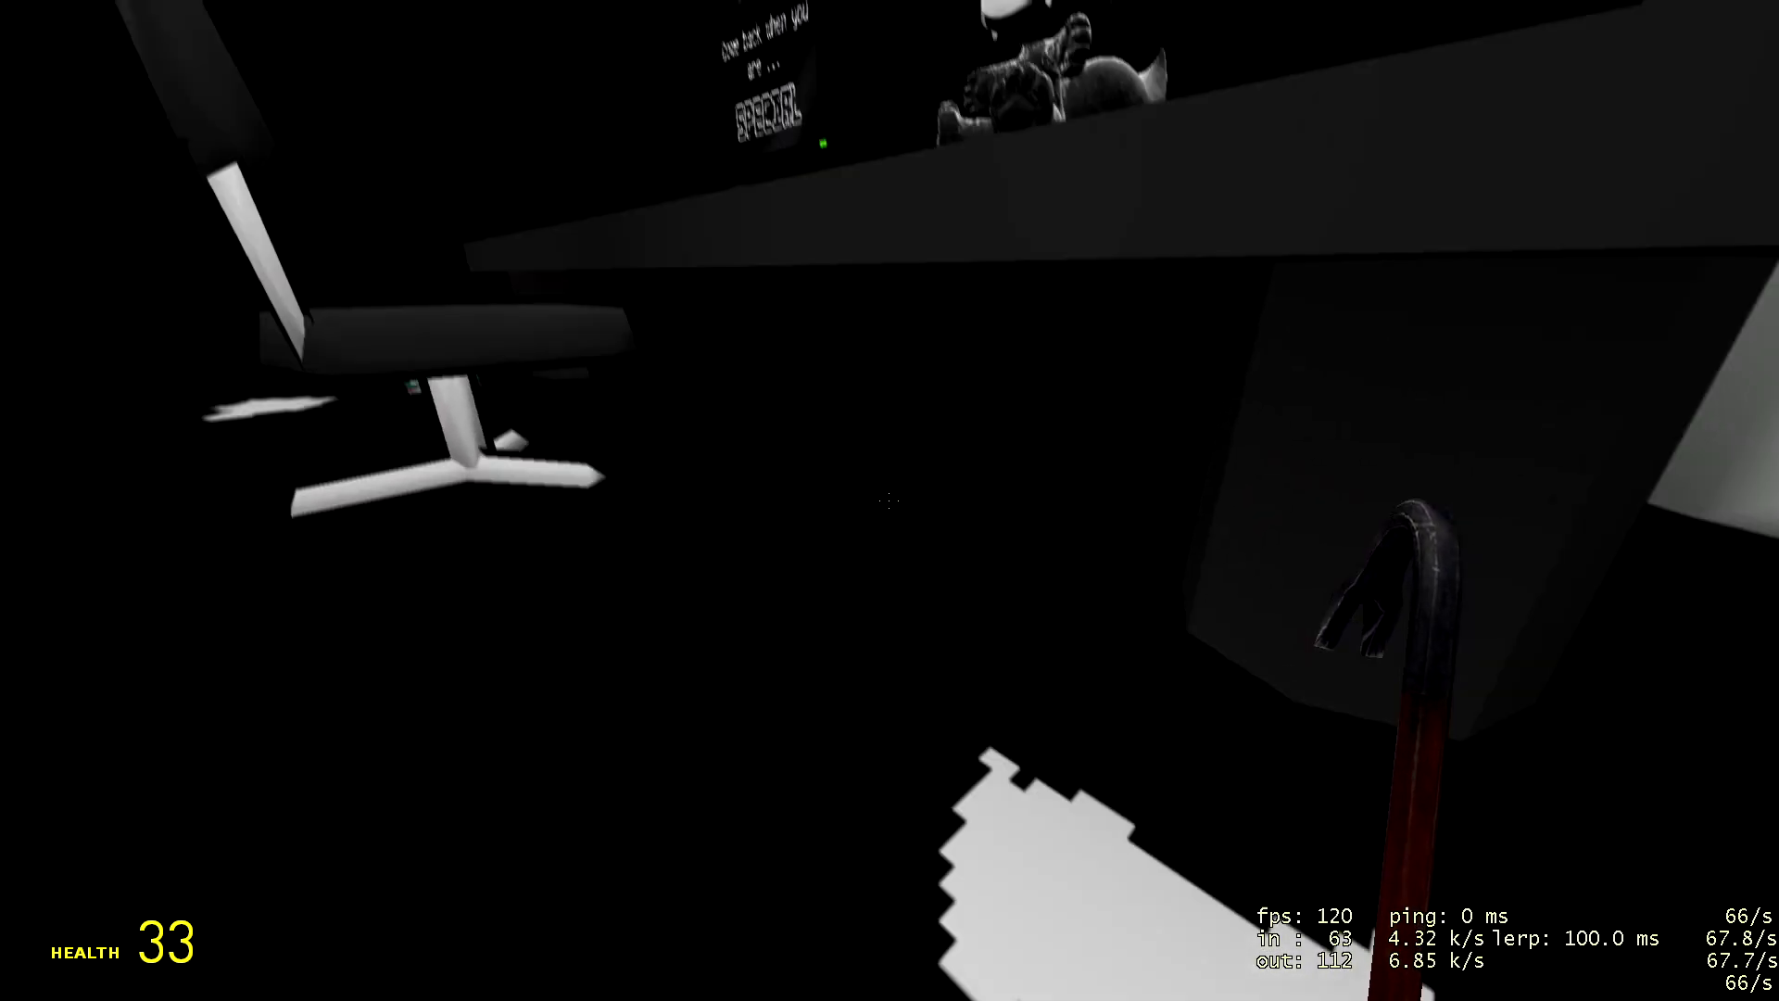
key("w")
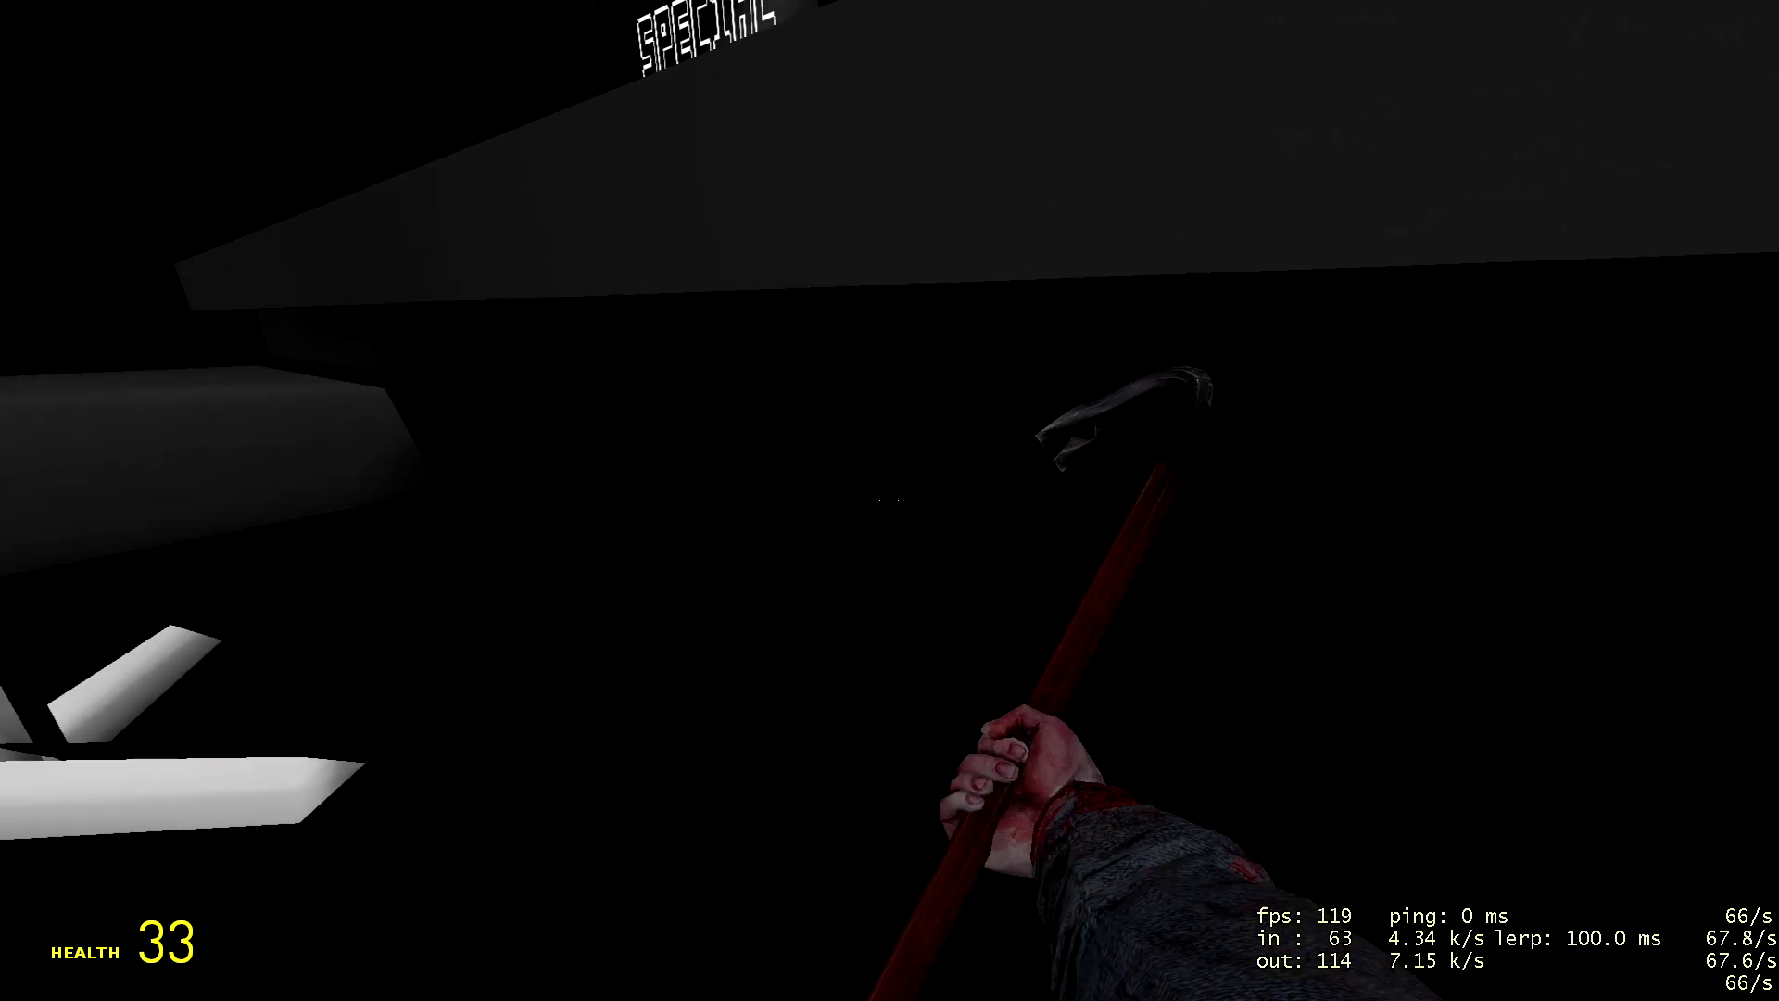
key("3")
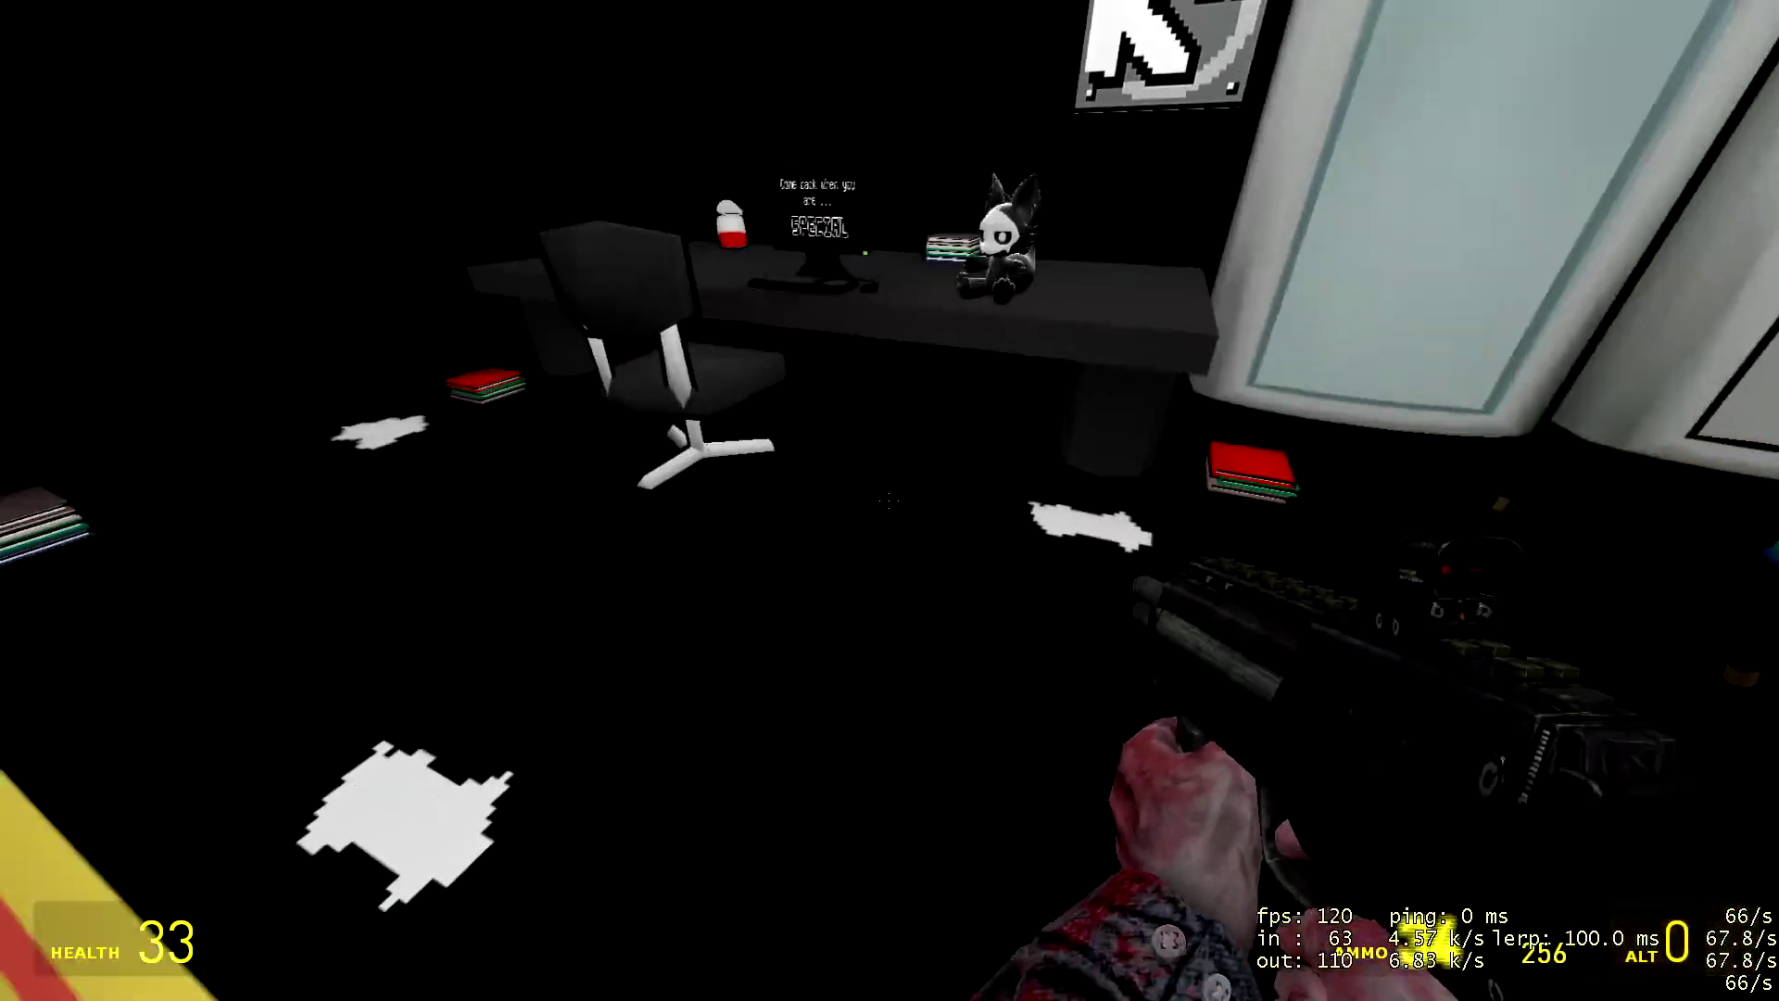
key("s")
key("s")
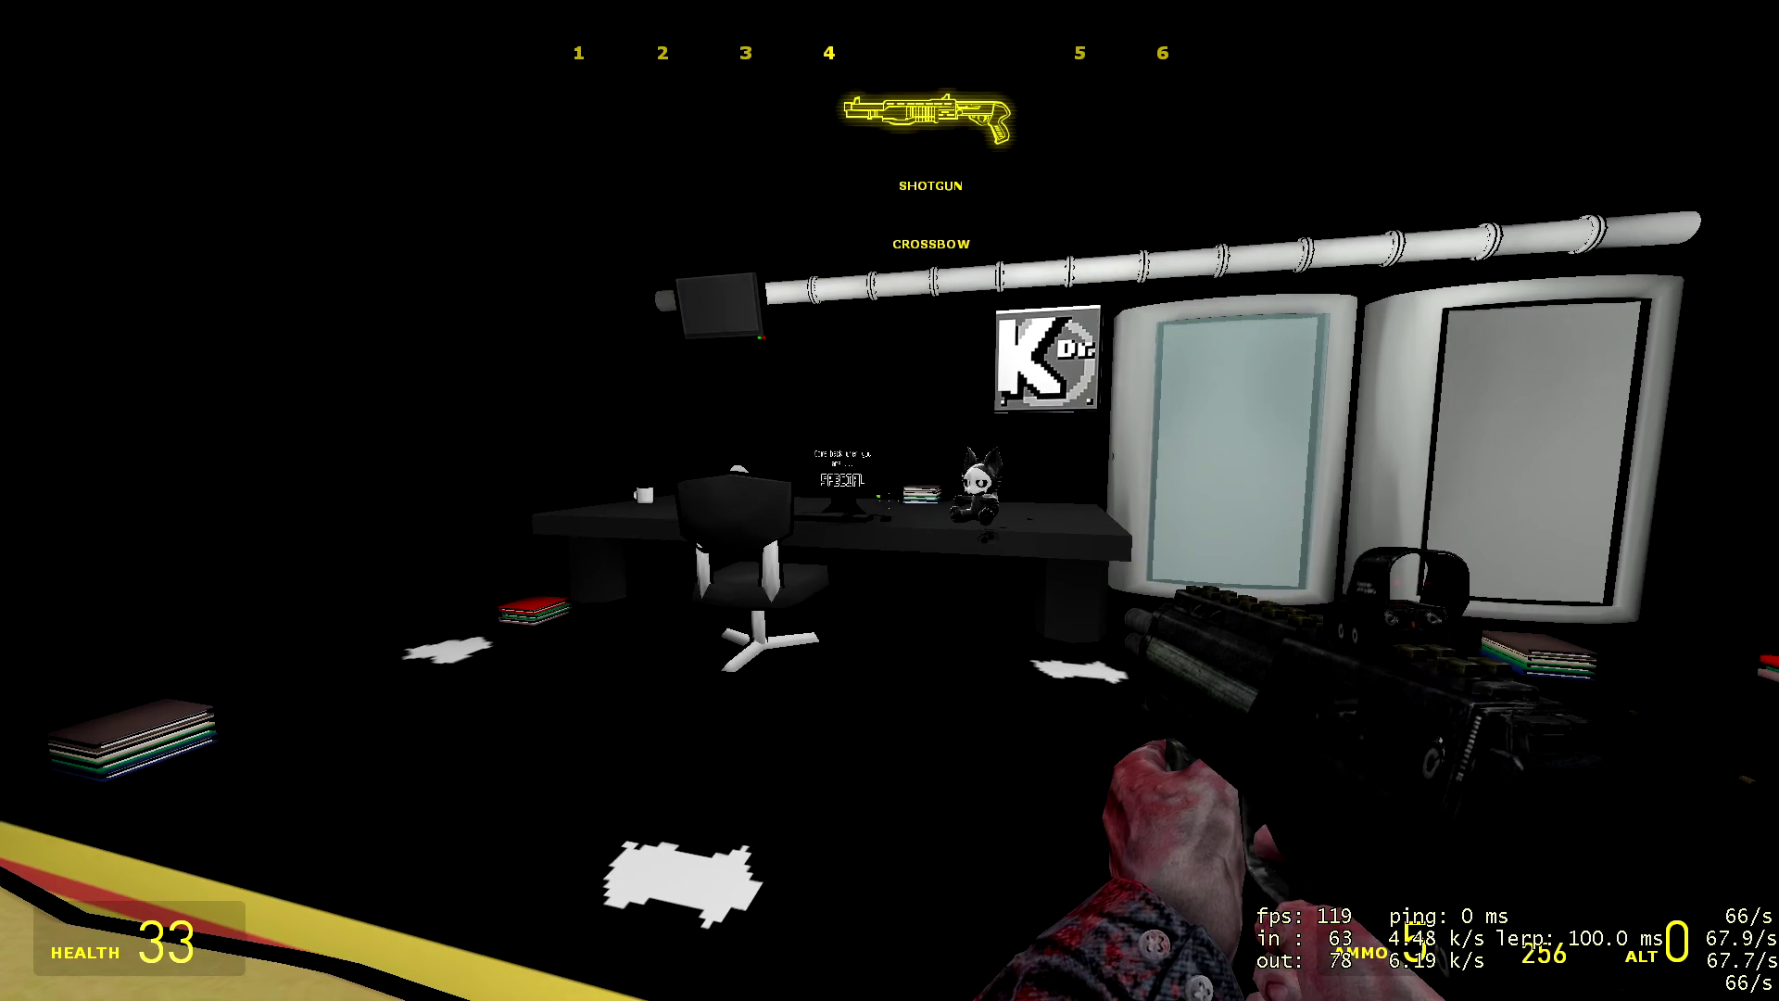
Step: Throw two grenades at the desk area
key("w")
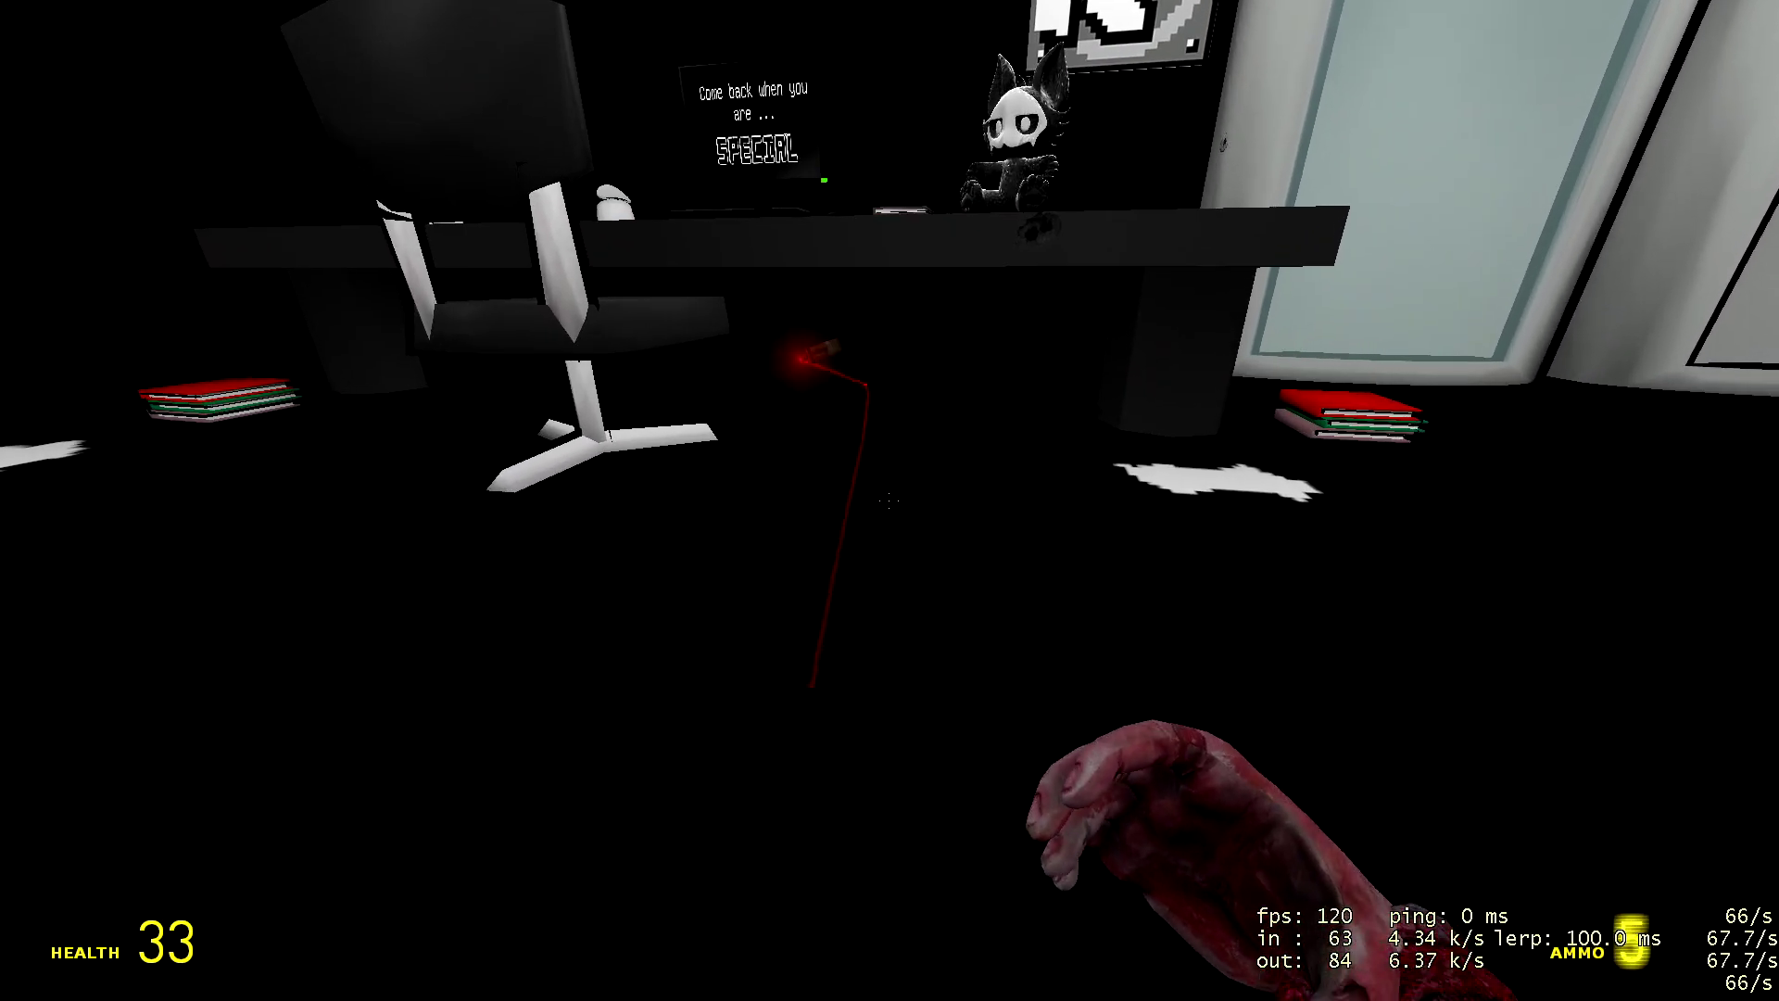
key("s")
left_click(890, 501)
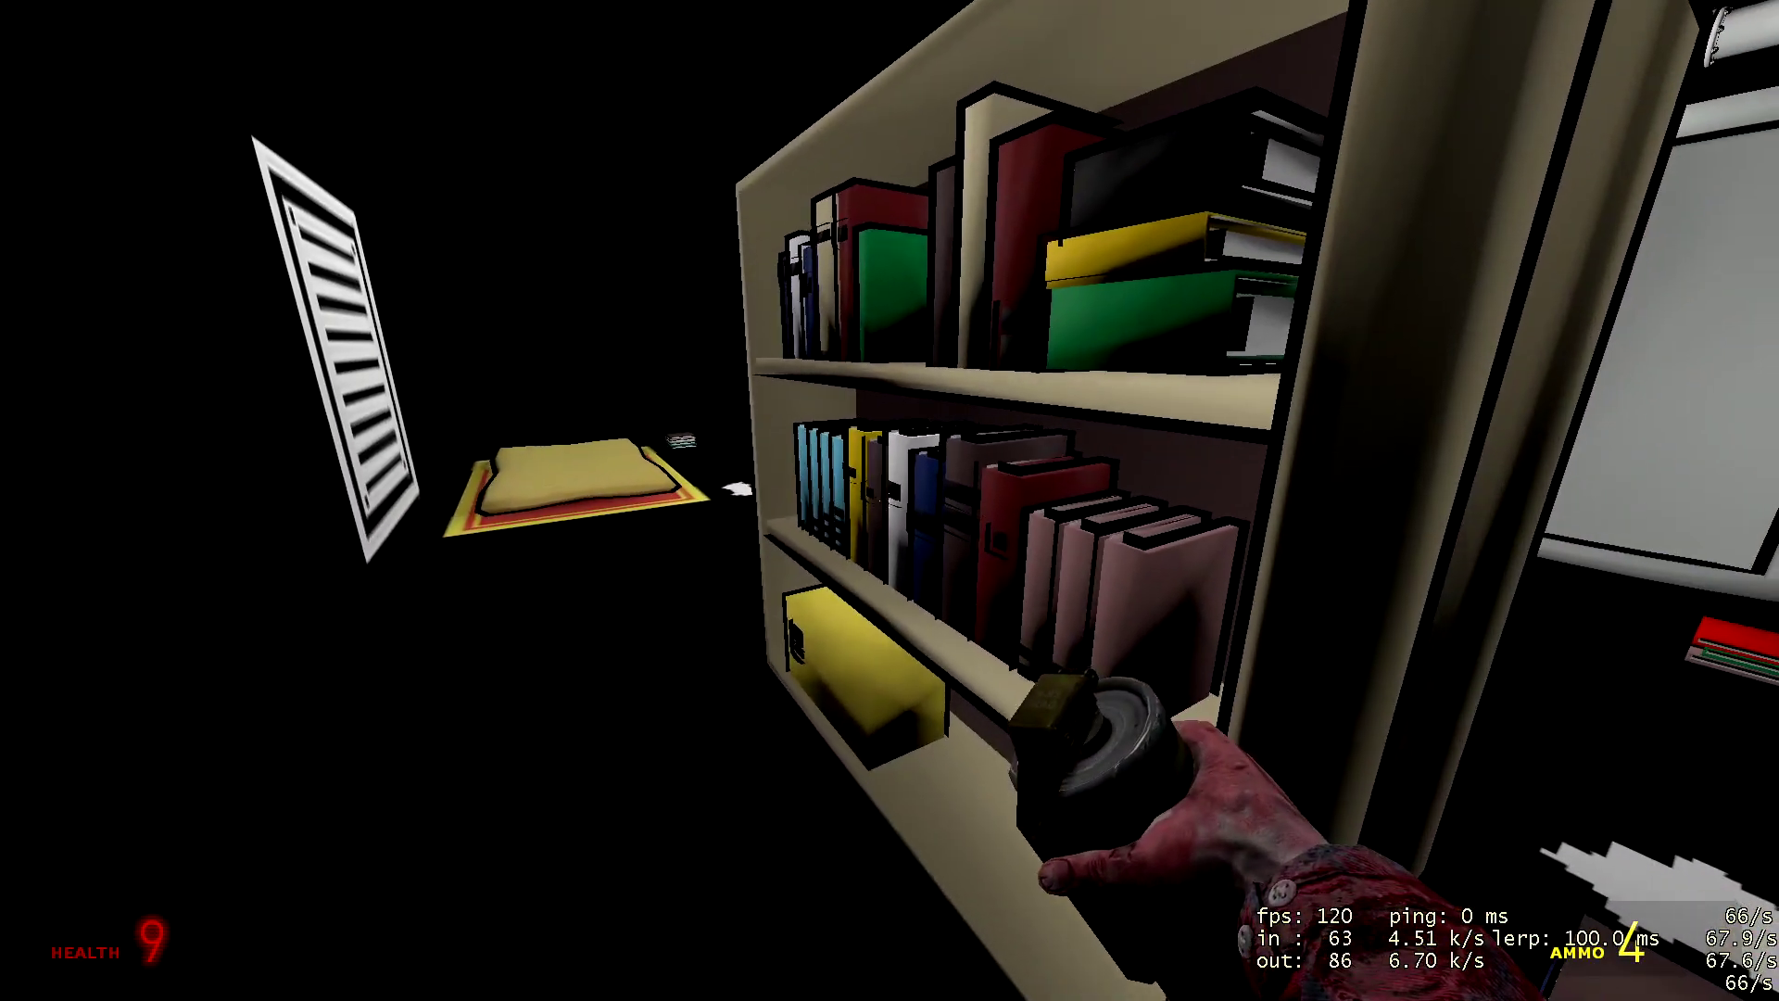
key("w")
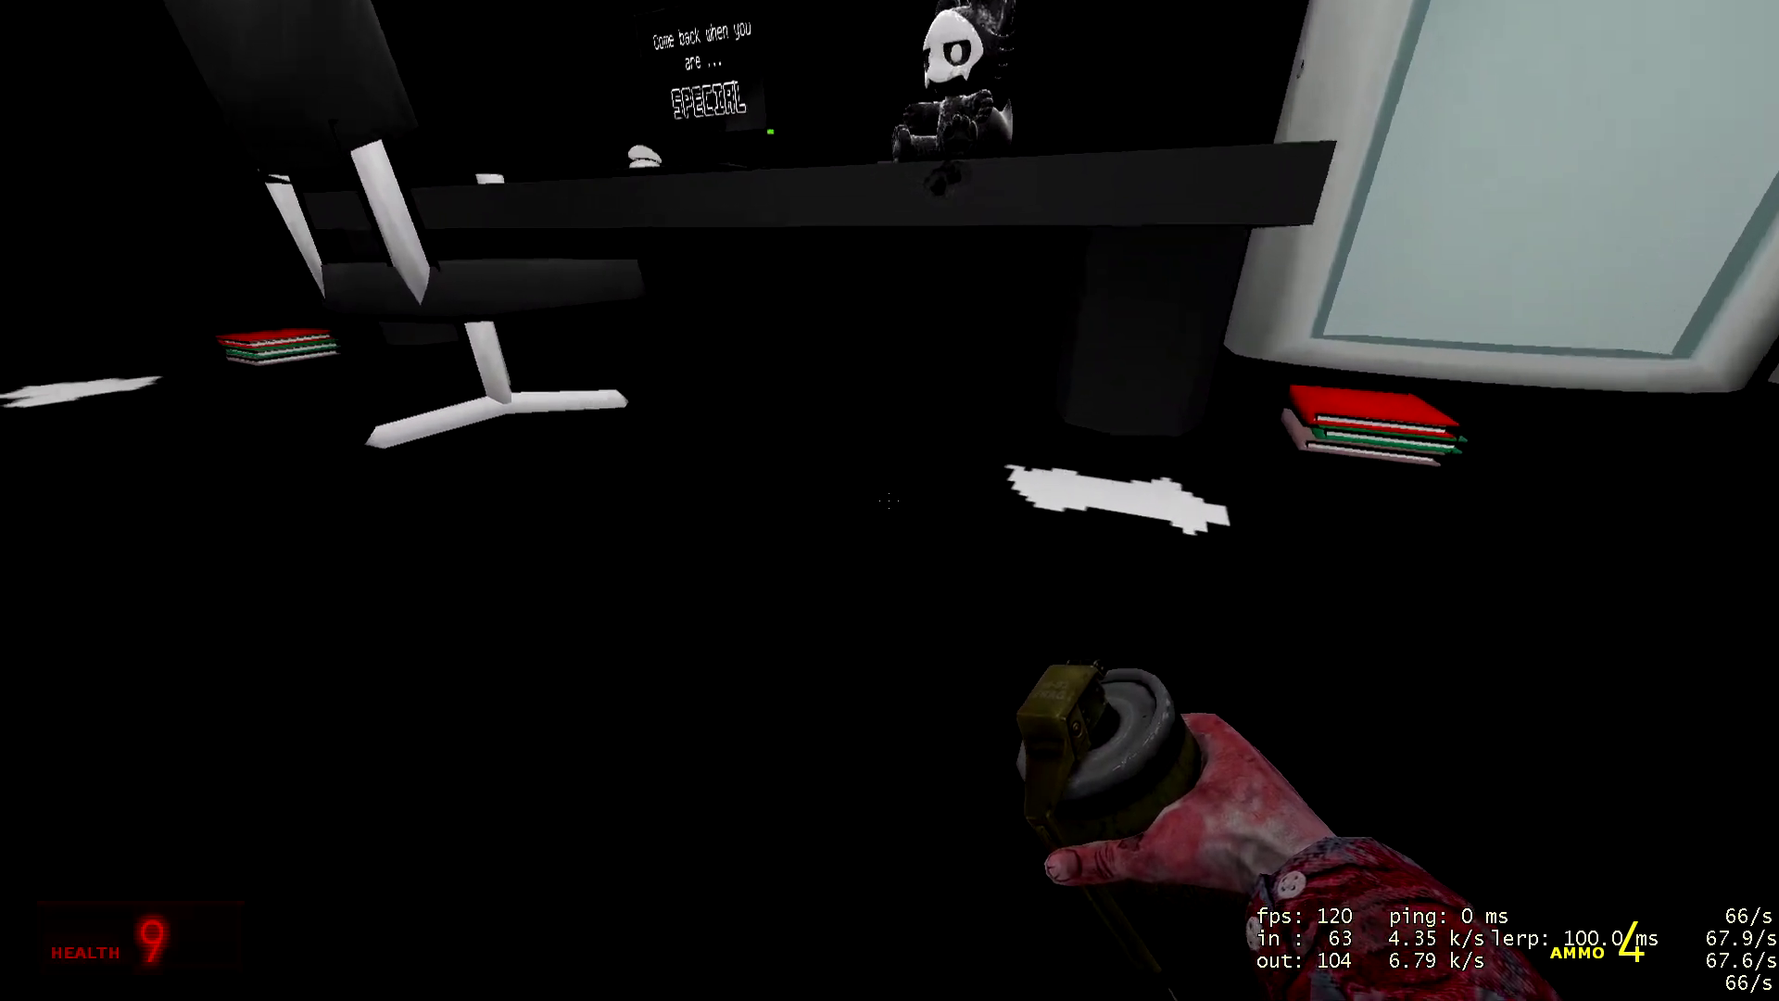
key("s")
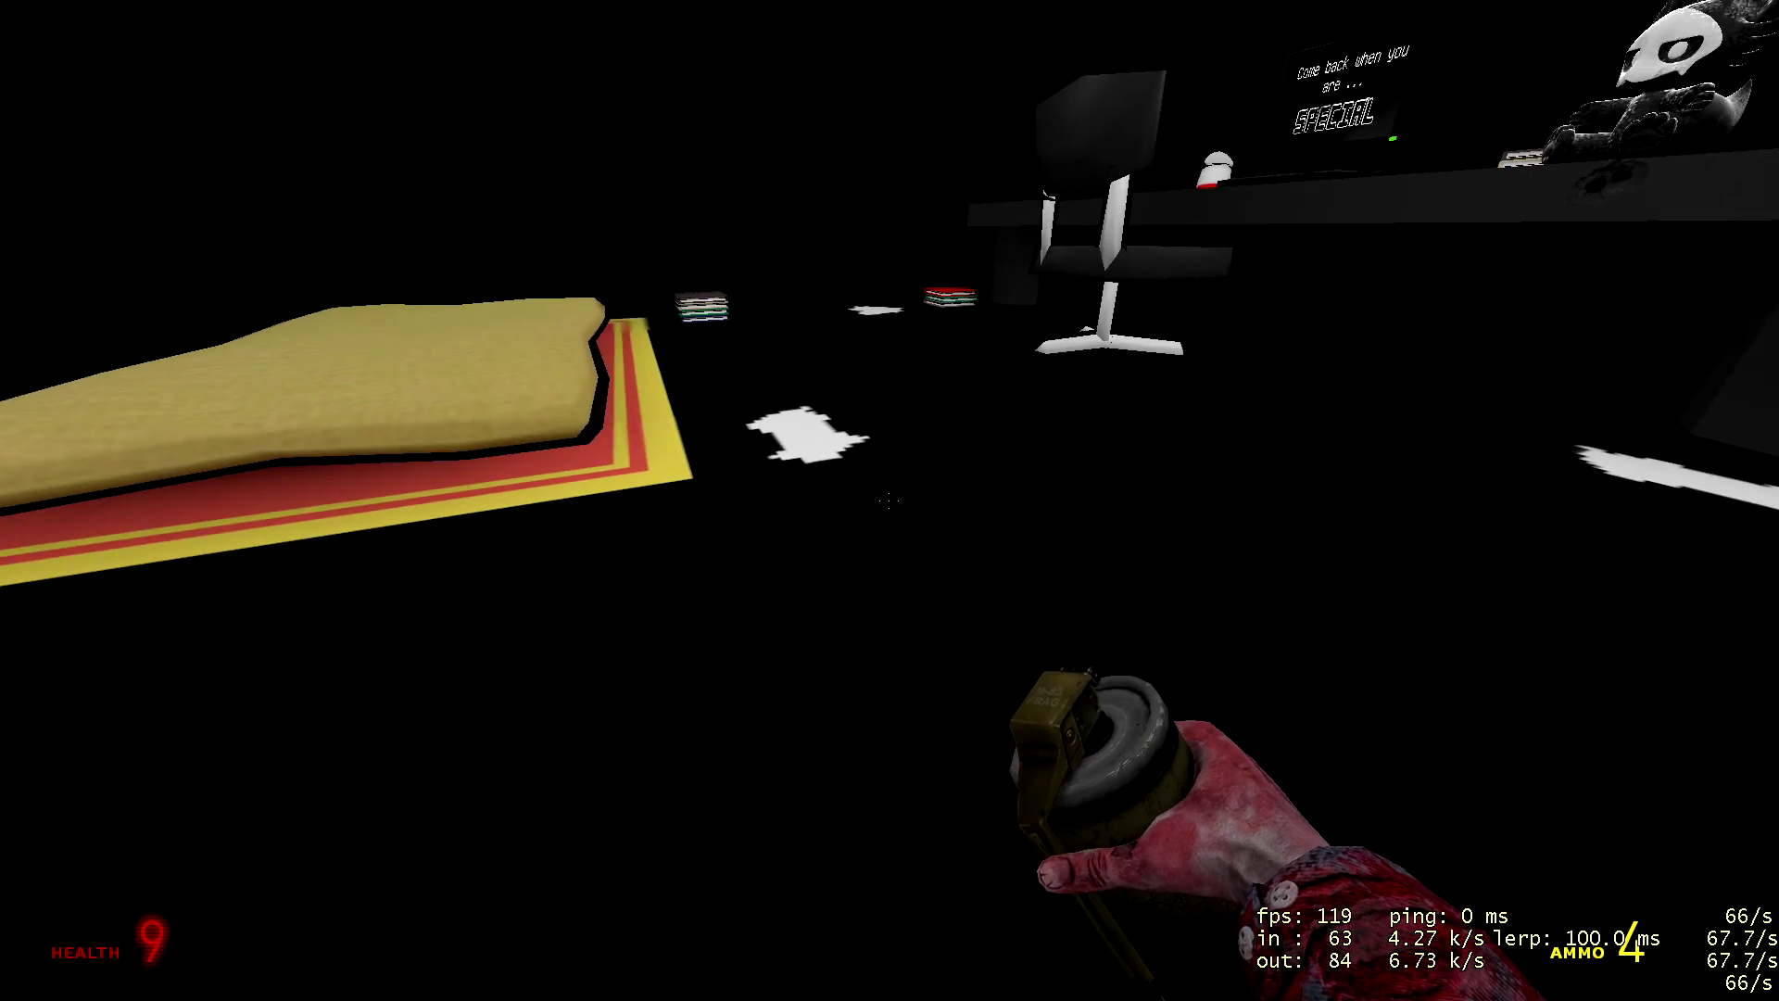
left_click(890, 500)
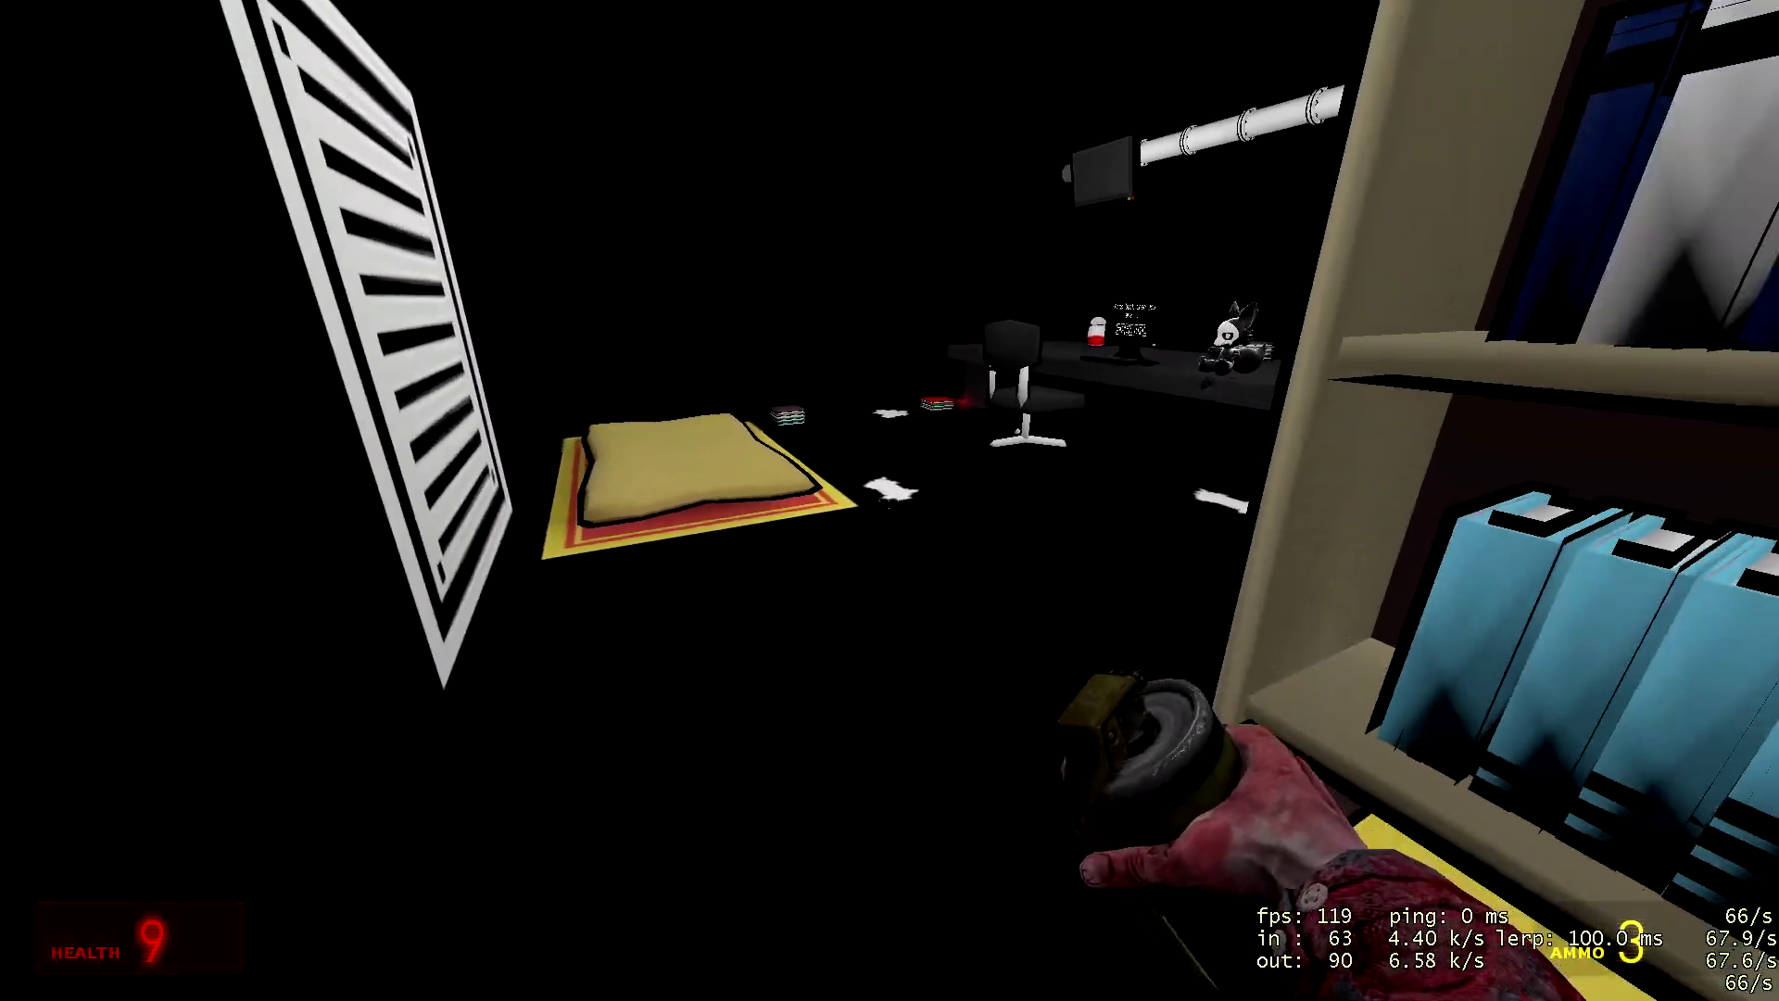
key("w")
Step: Switch to the crowbar, climb onto the desk, and hit the locker door
key("1")
key("w")
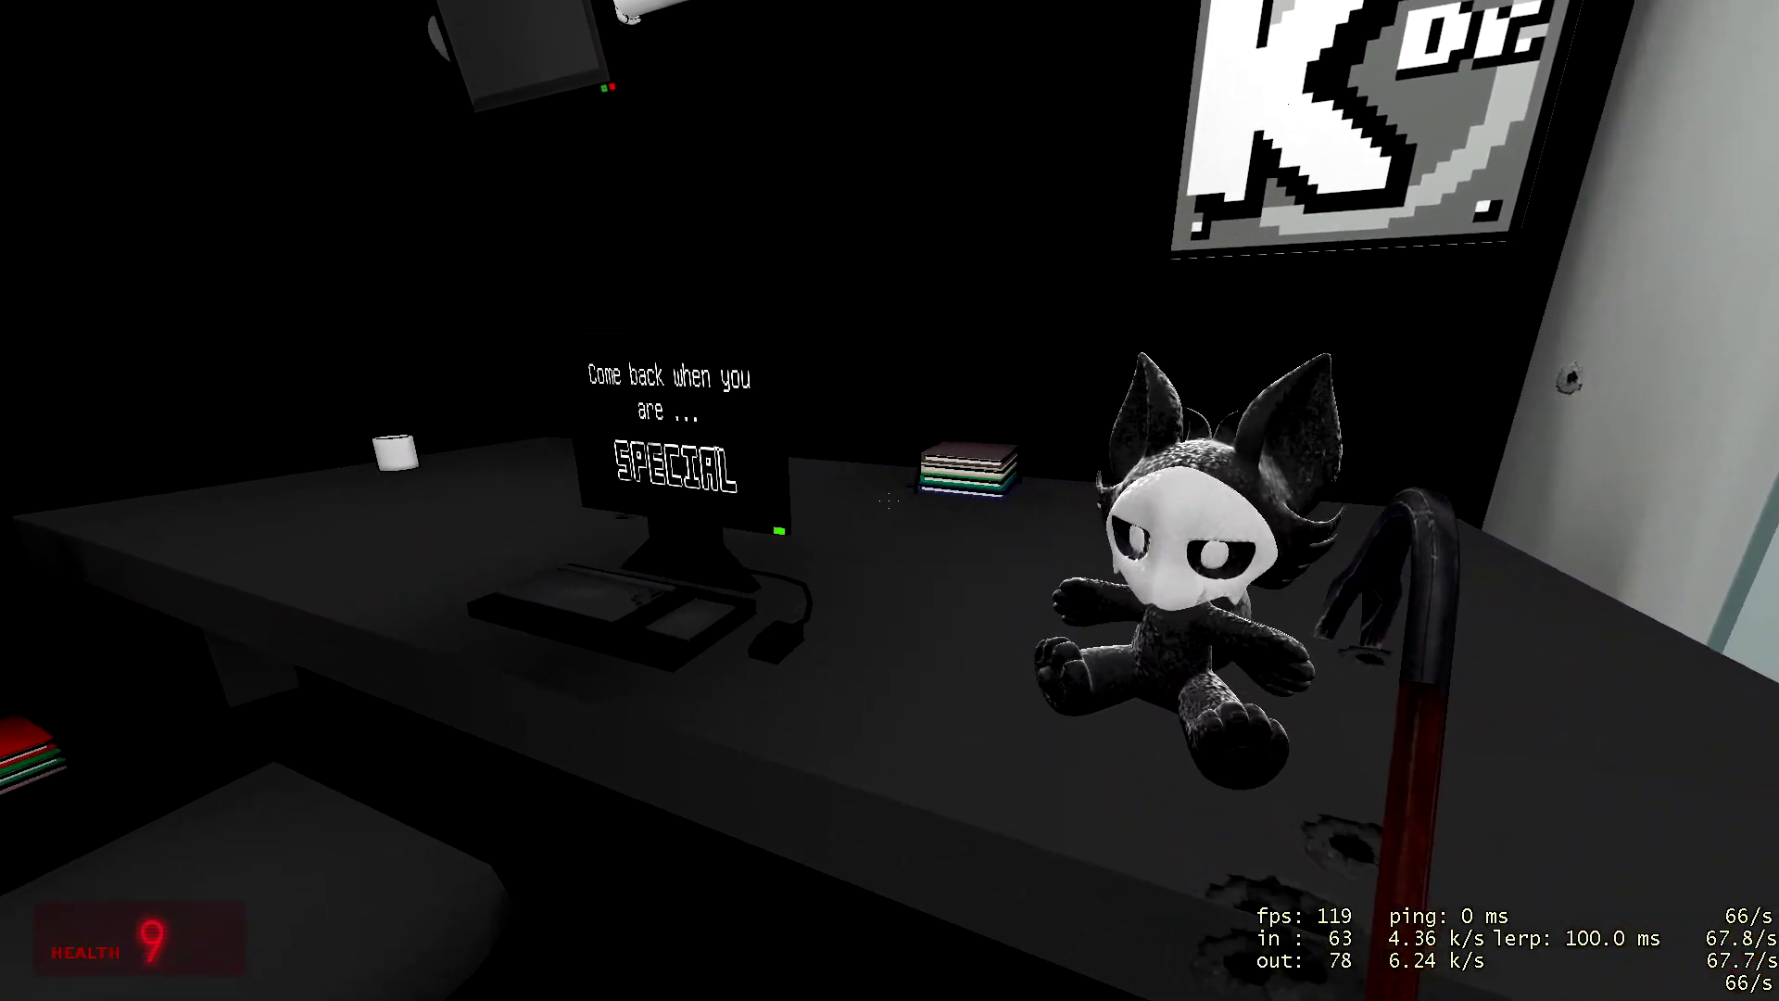
key("s")
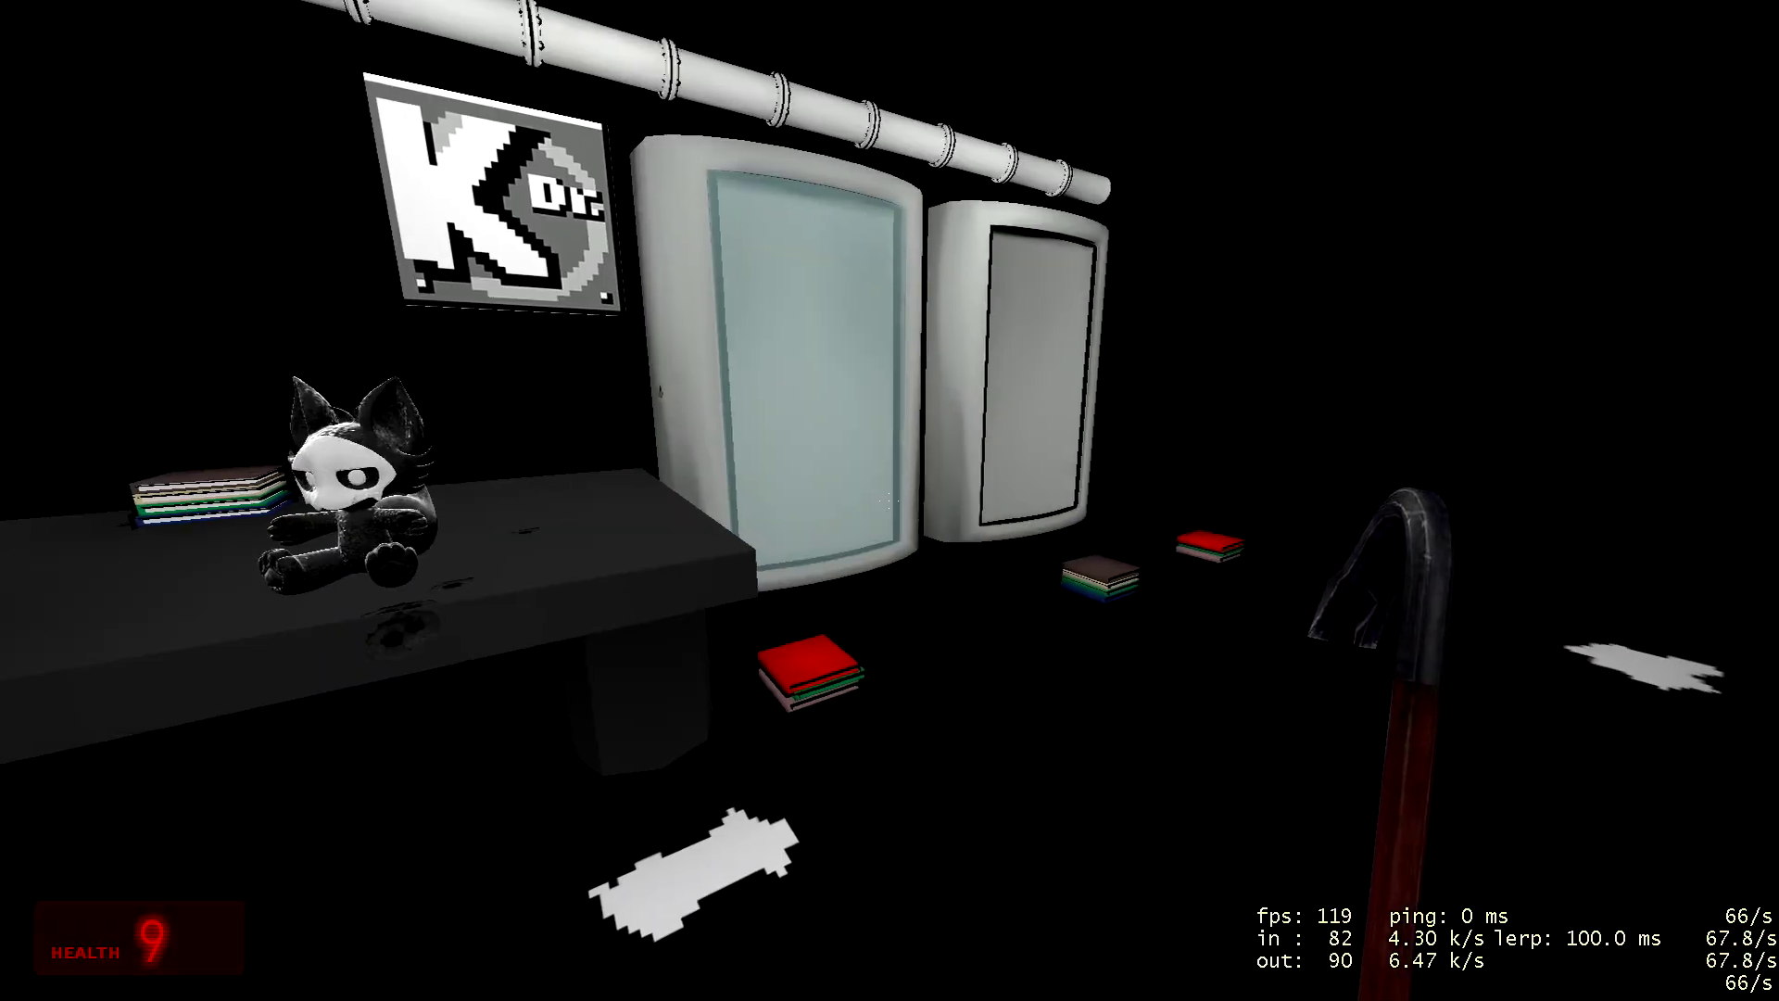
key("w")
key("w")
left_click(890, 500)
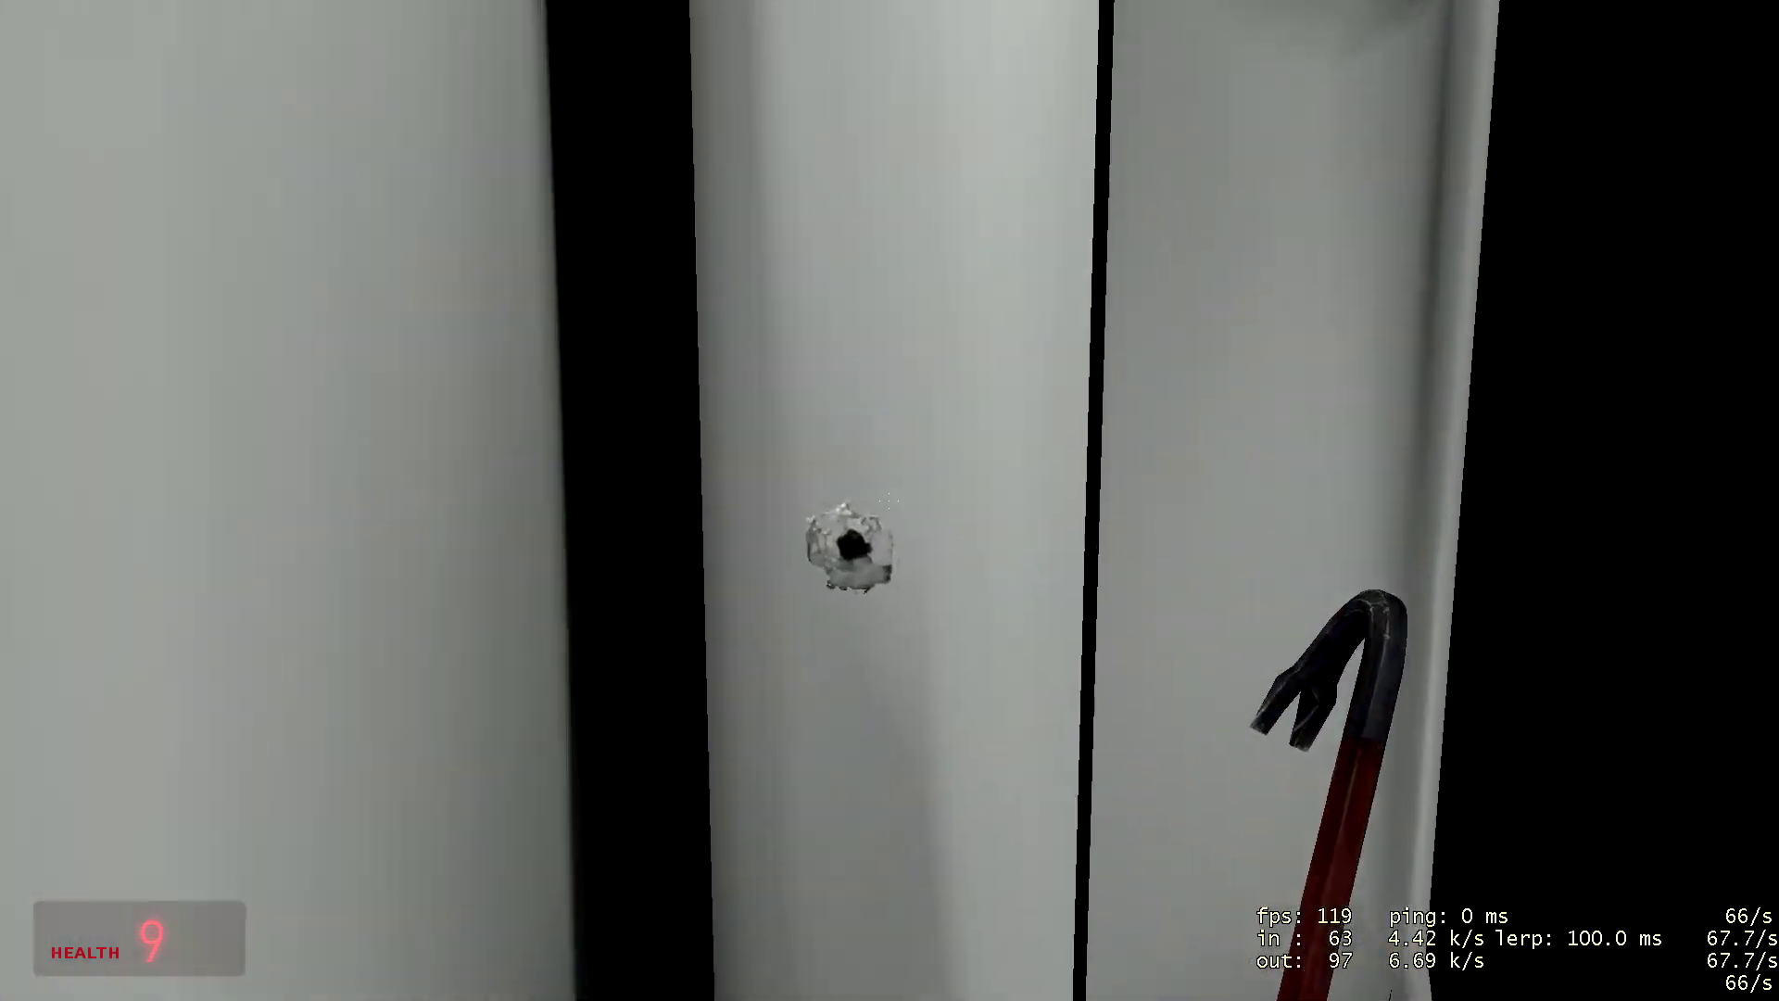
key("s")
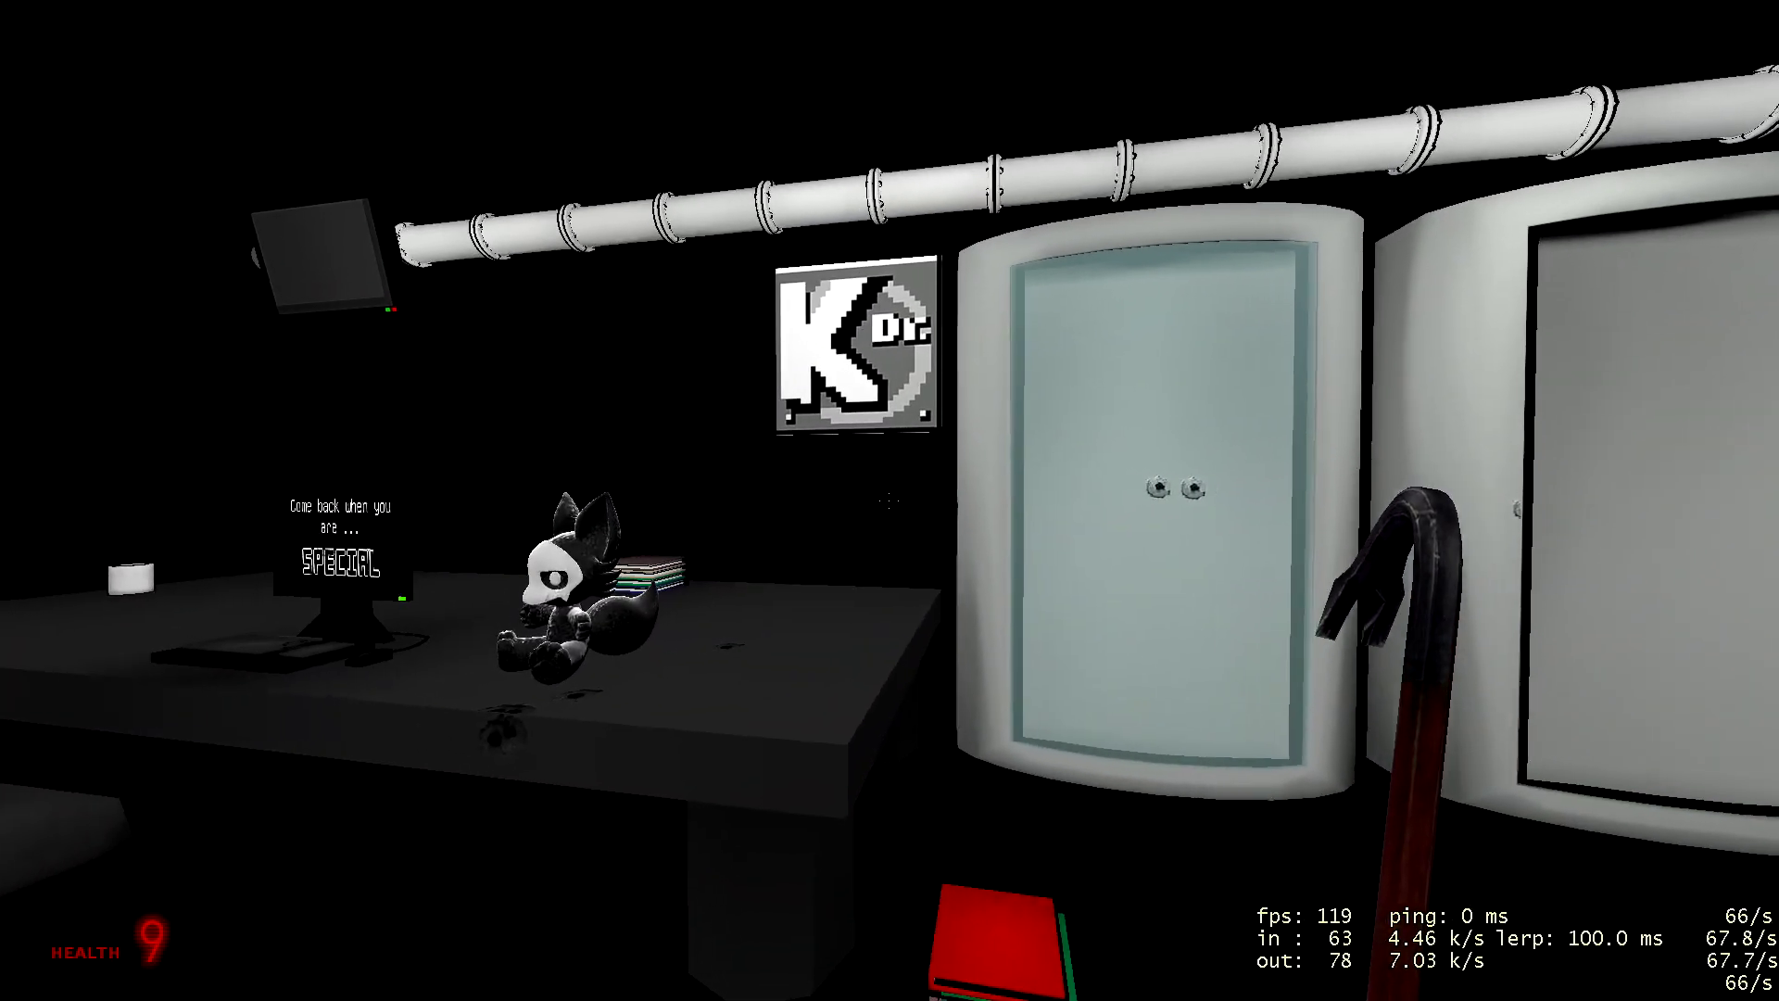
Step: Strike the K poster and table with the crowbar, then bring up the developer console
key("w")
left_click(891, 501)
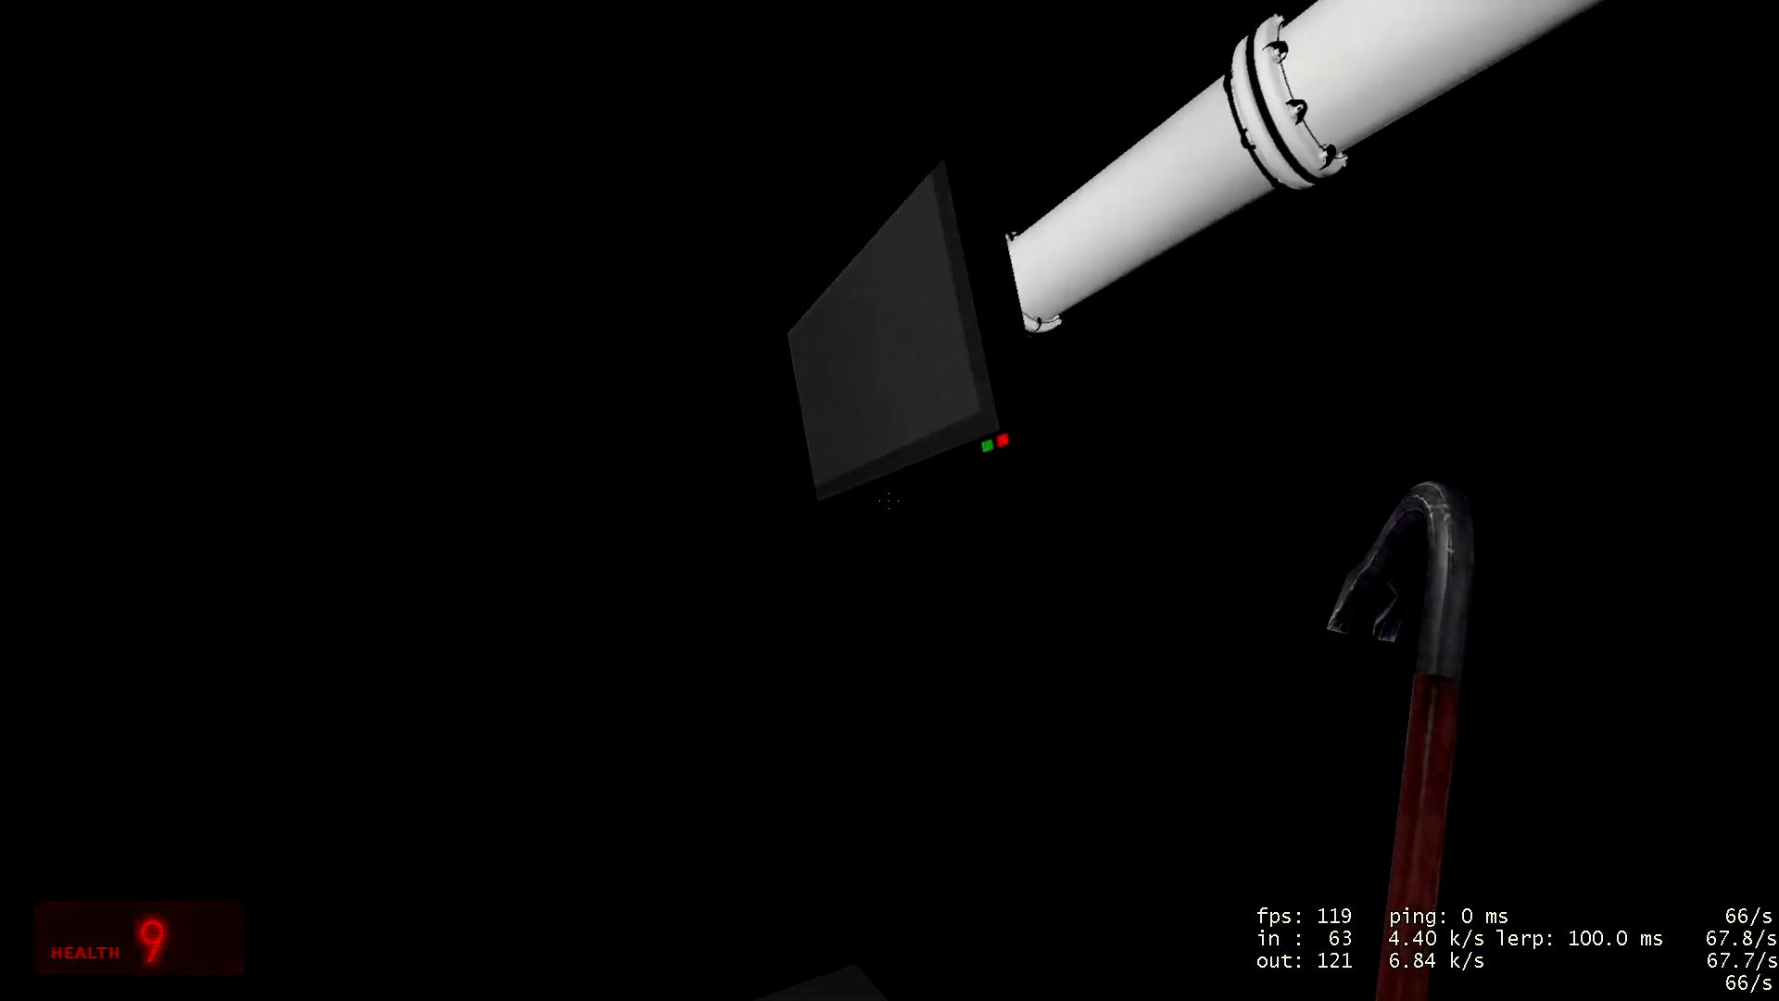
left_click(889, 500)
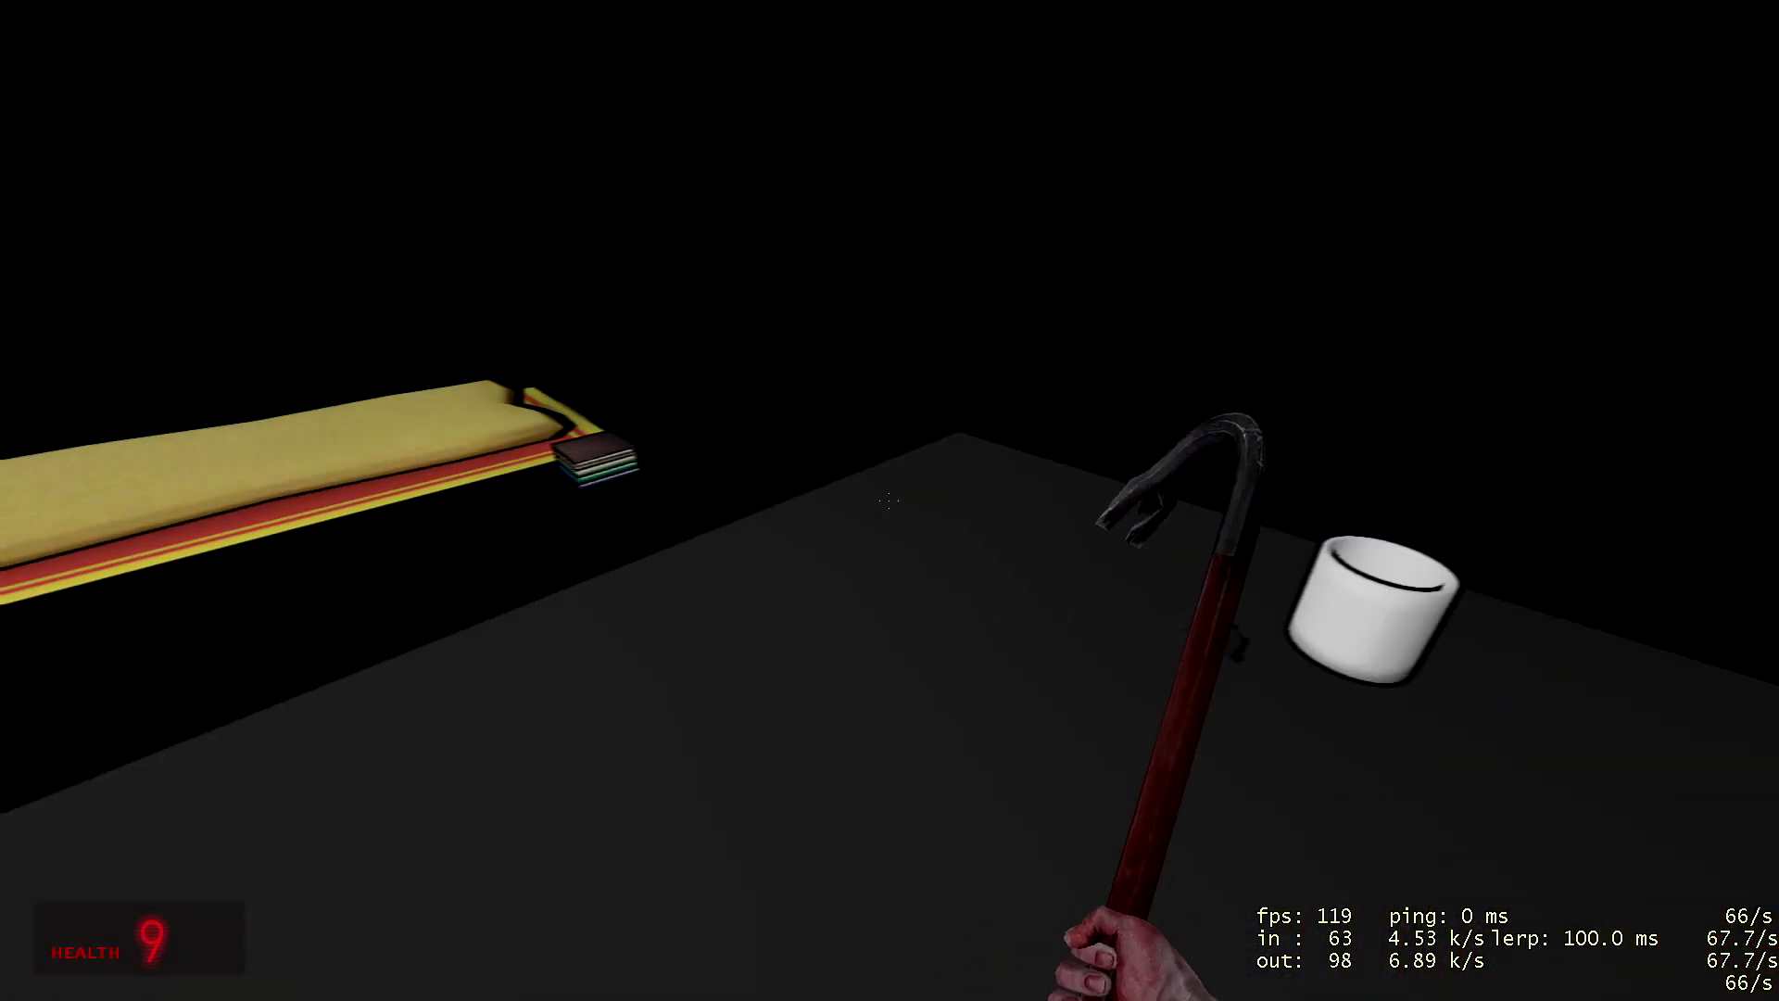
key("s")
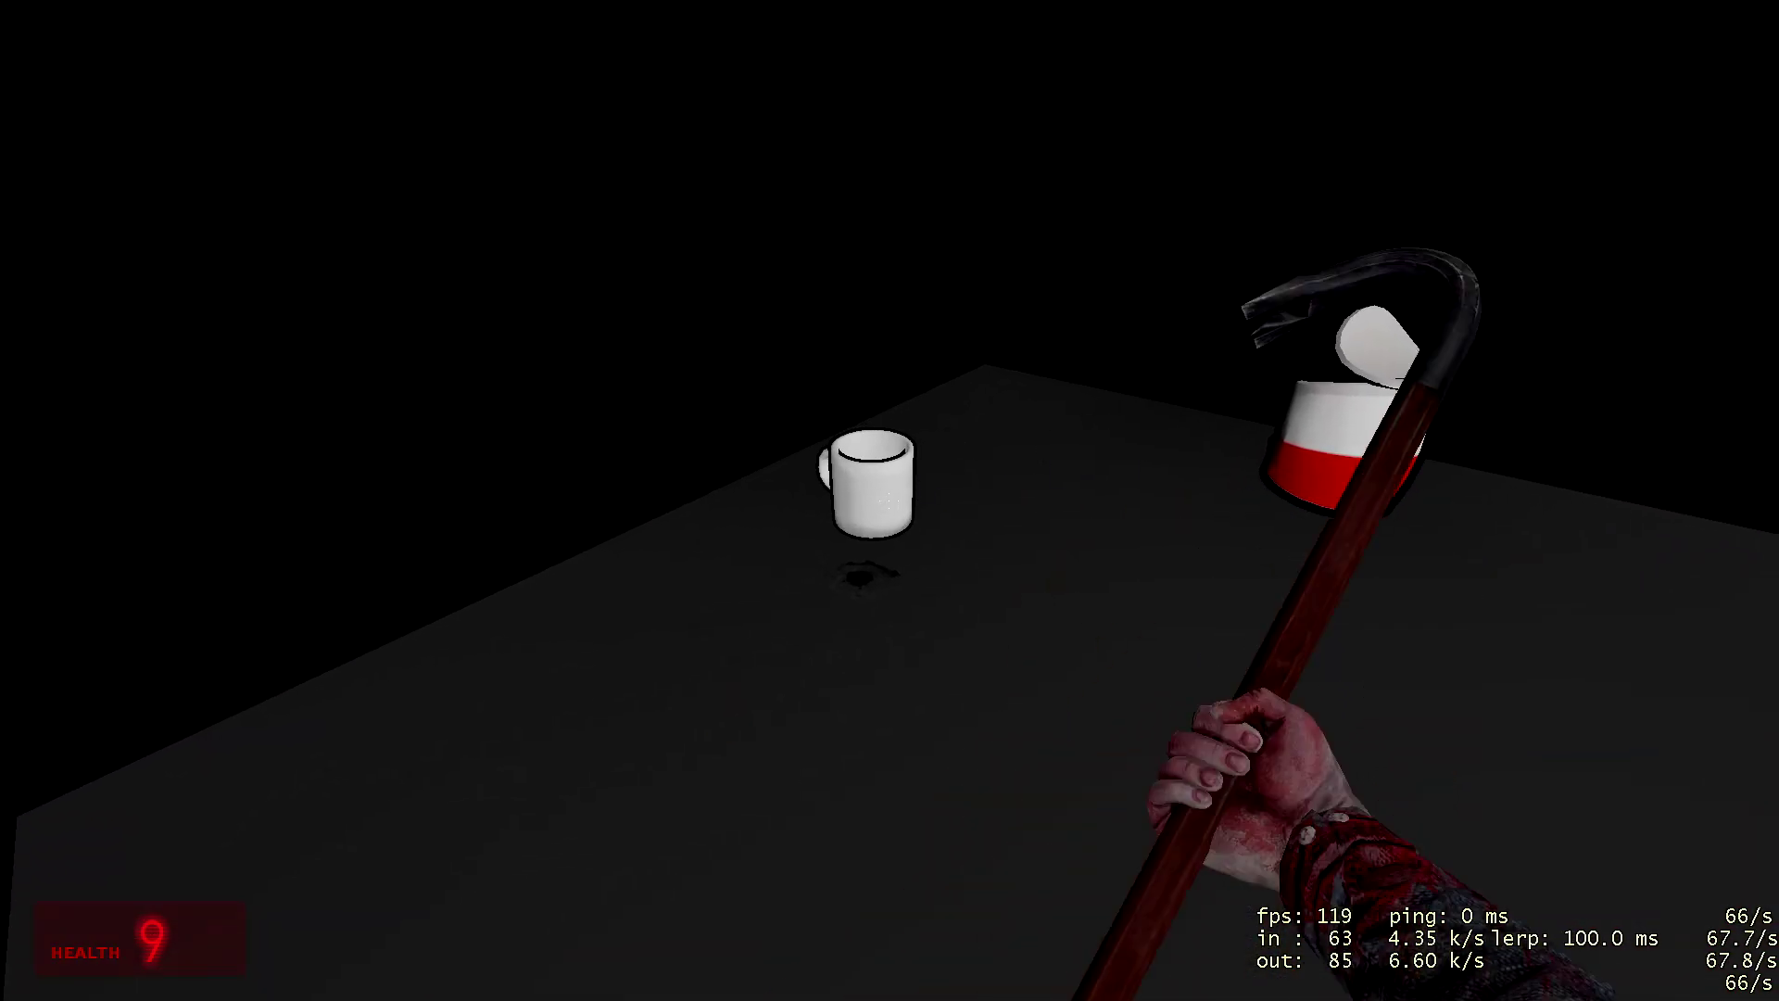
key("grave")
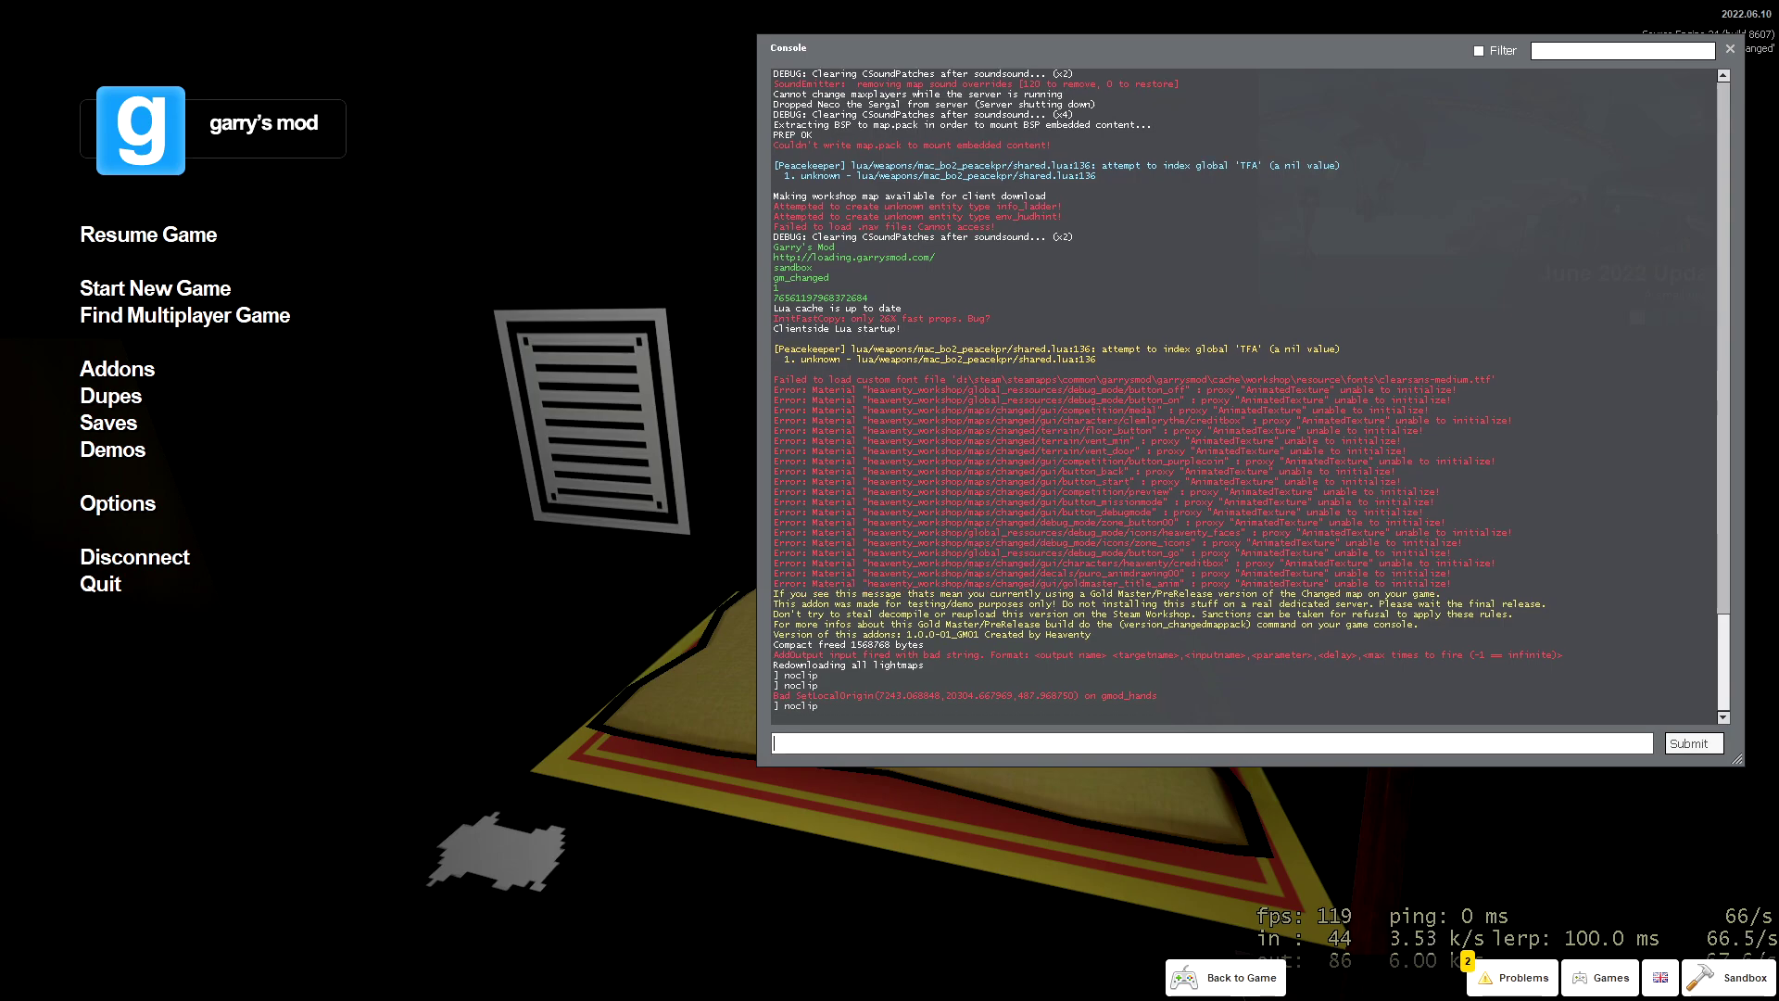
Step: Fly up through the ceiling, back down, and out over the map toward the image panels
key("Escape")
key("w")
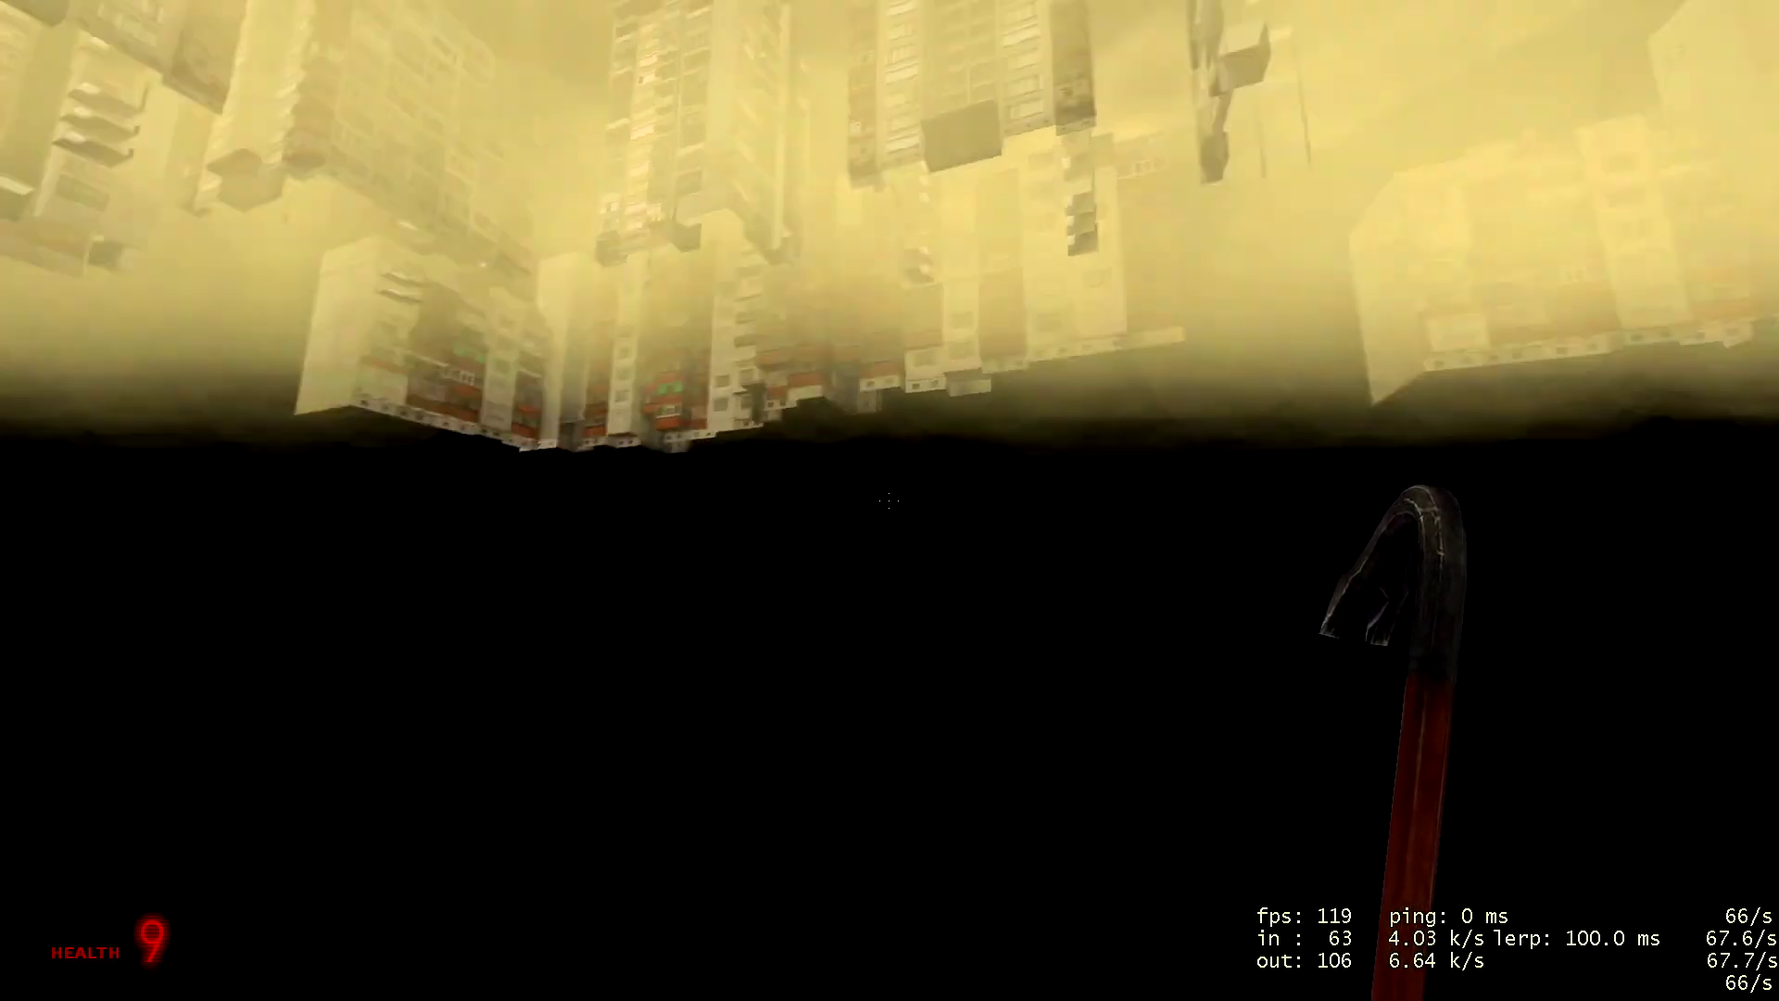
key("w")
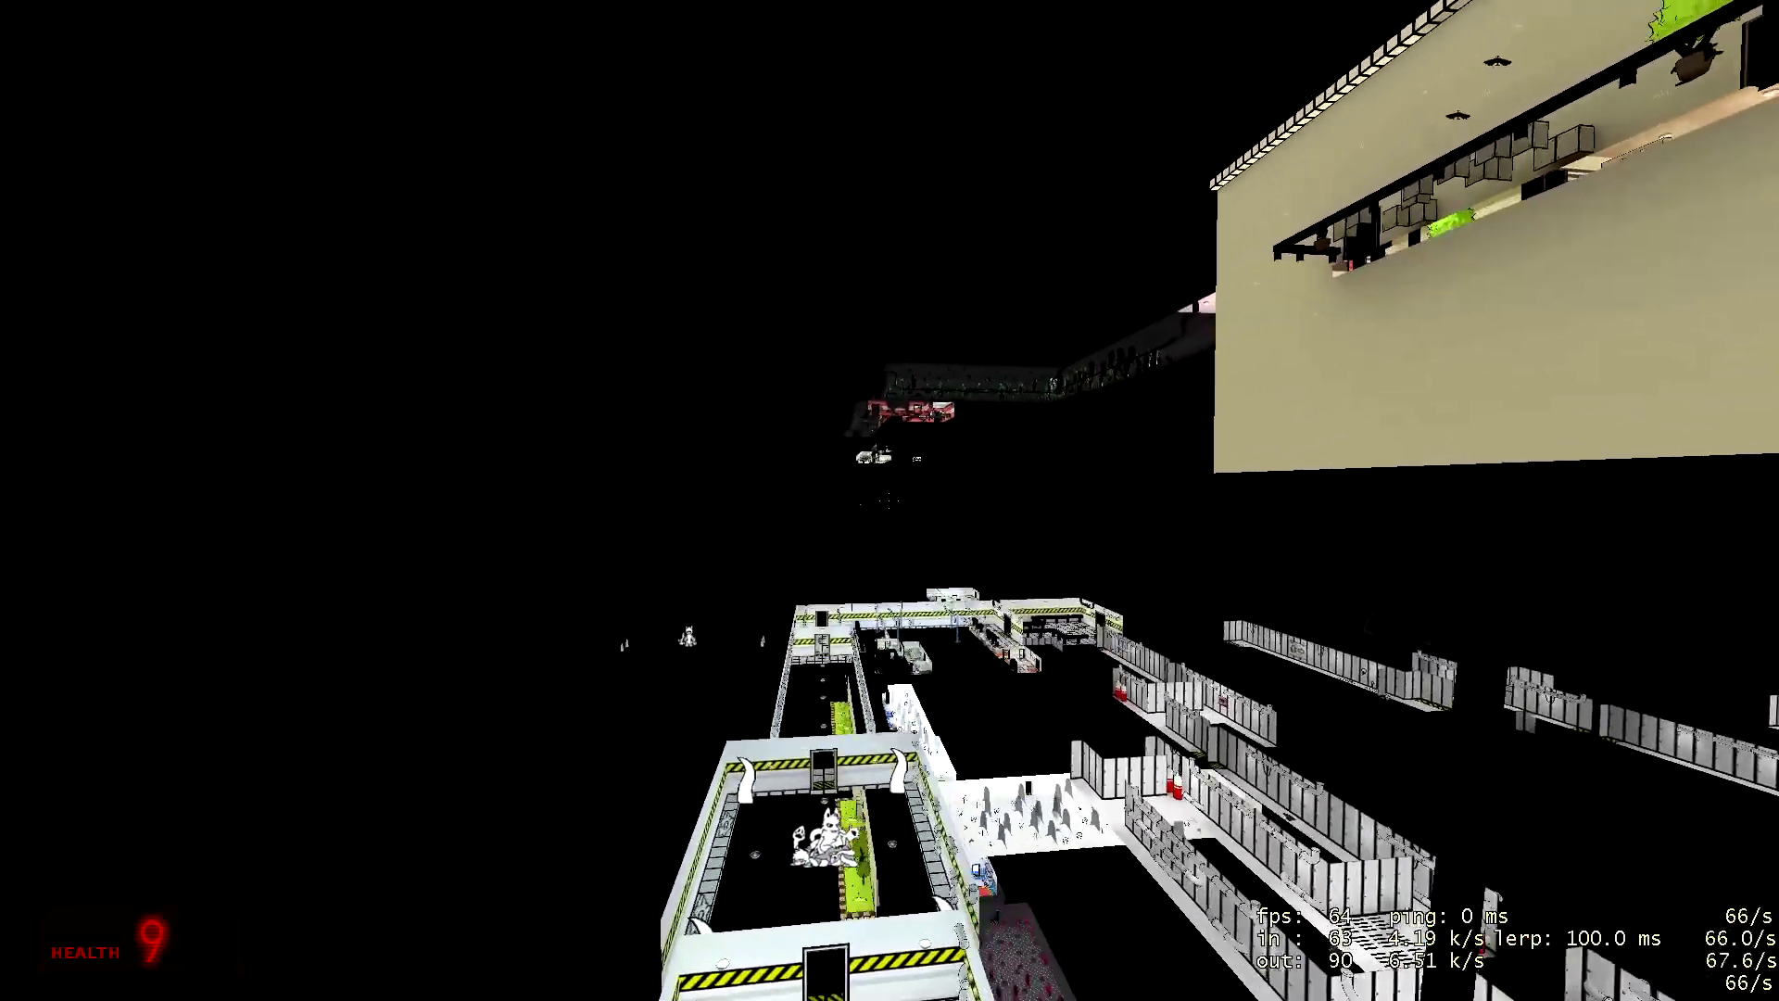
key("w")
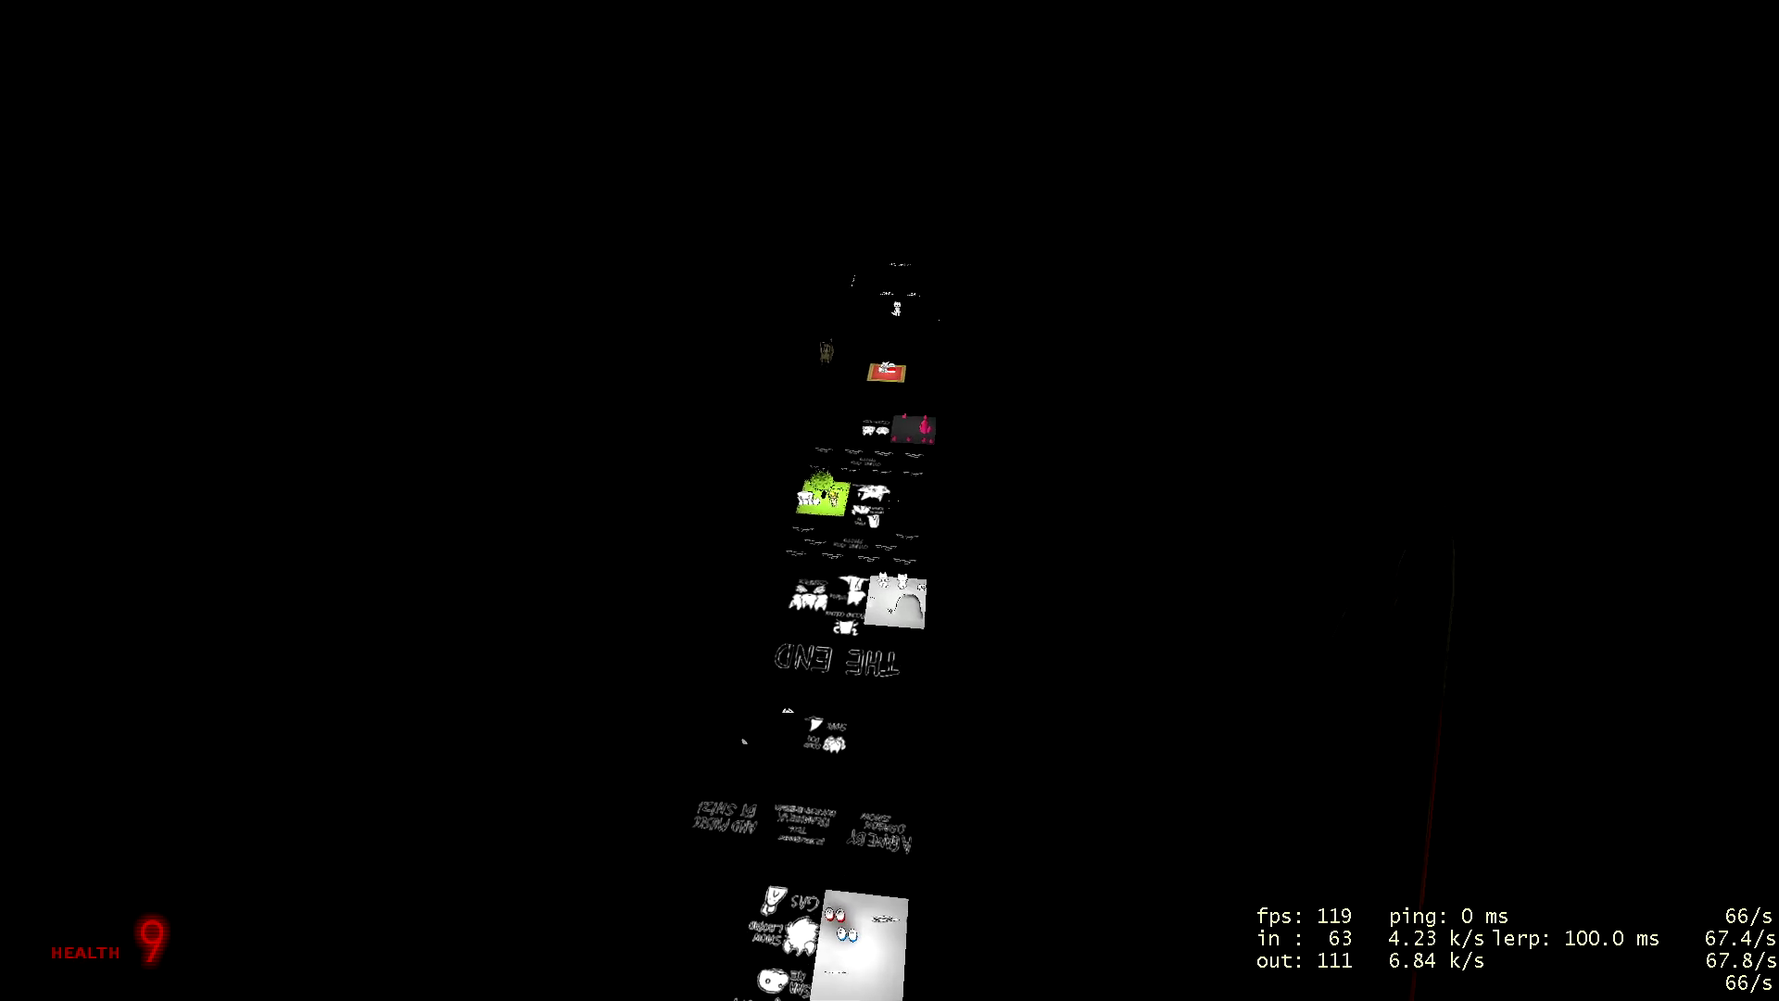
key("w")
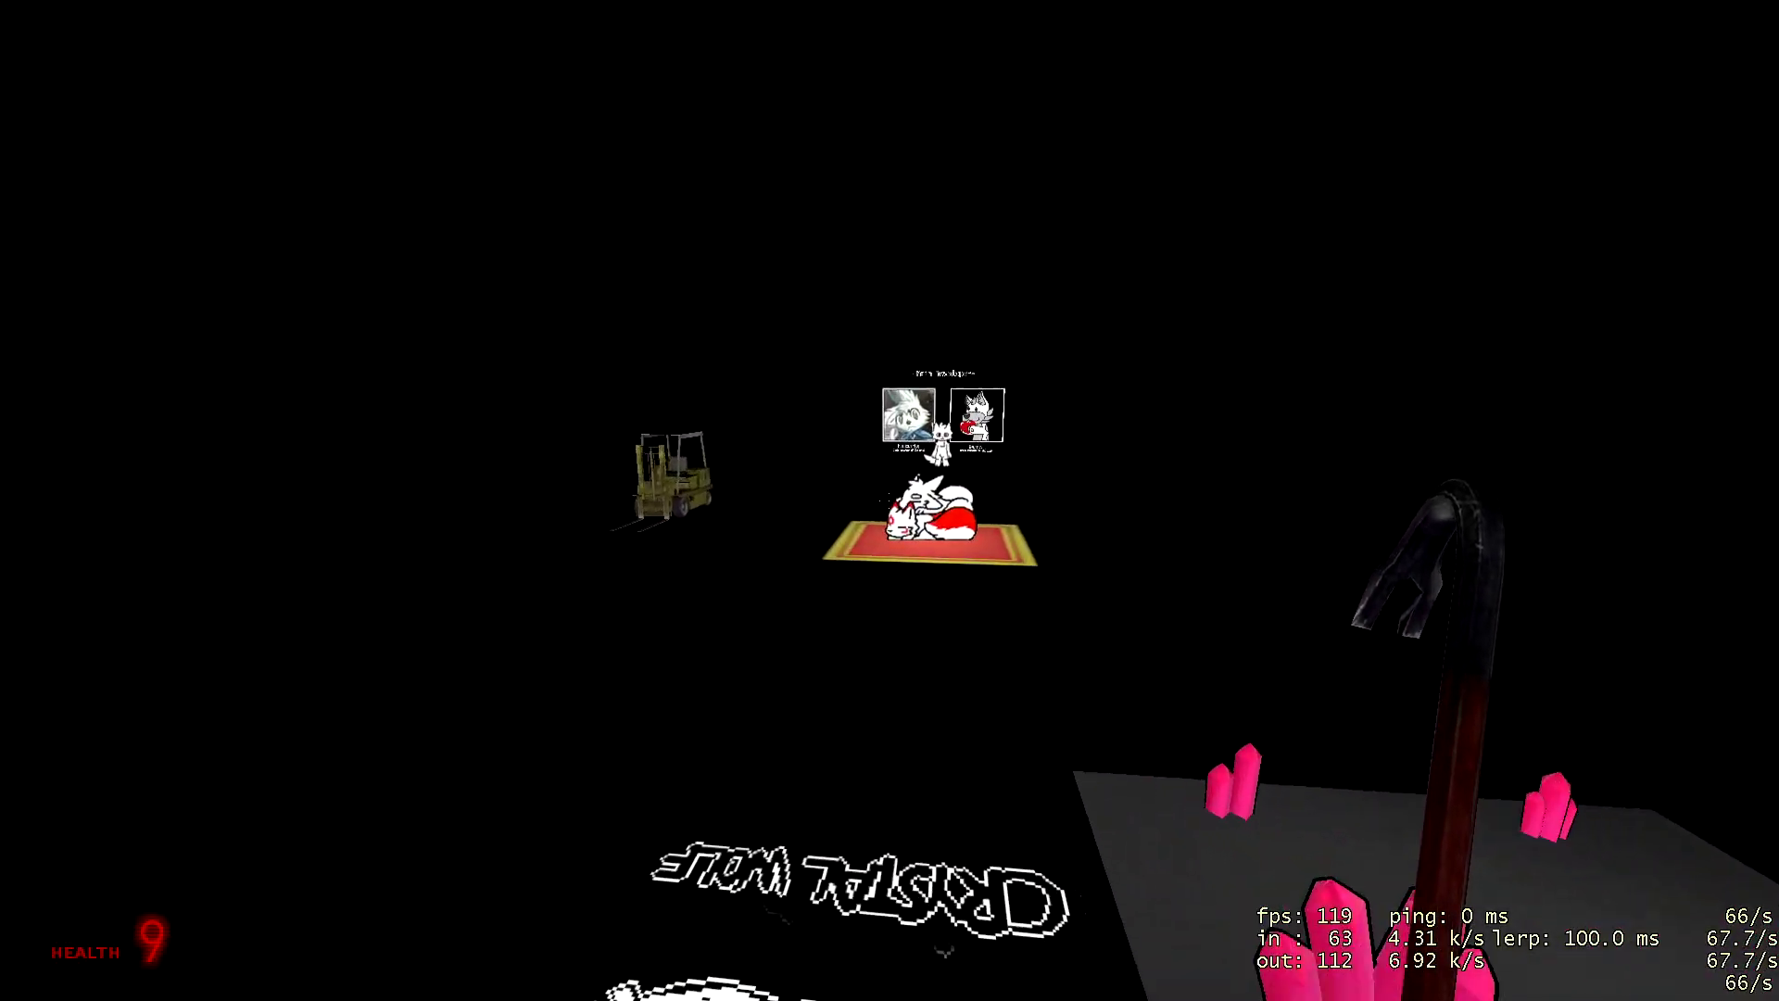
Step: Re-run noclip in the console and fly to the forklift and the red rug with the fox
key("grave")
type("noclip")
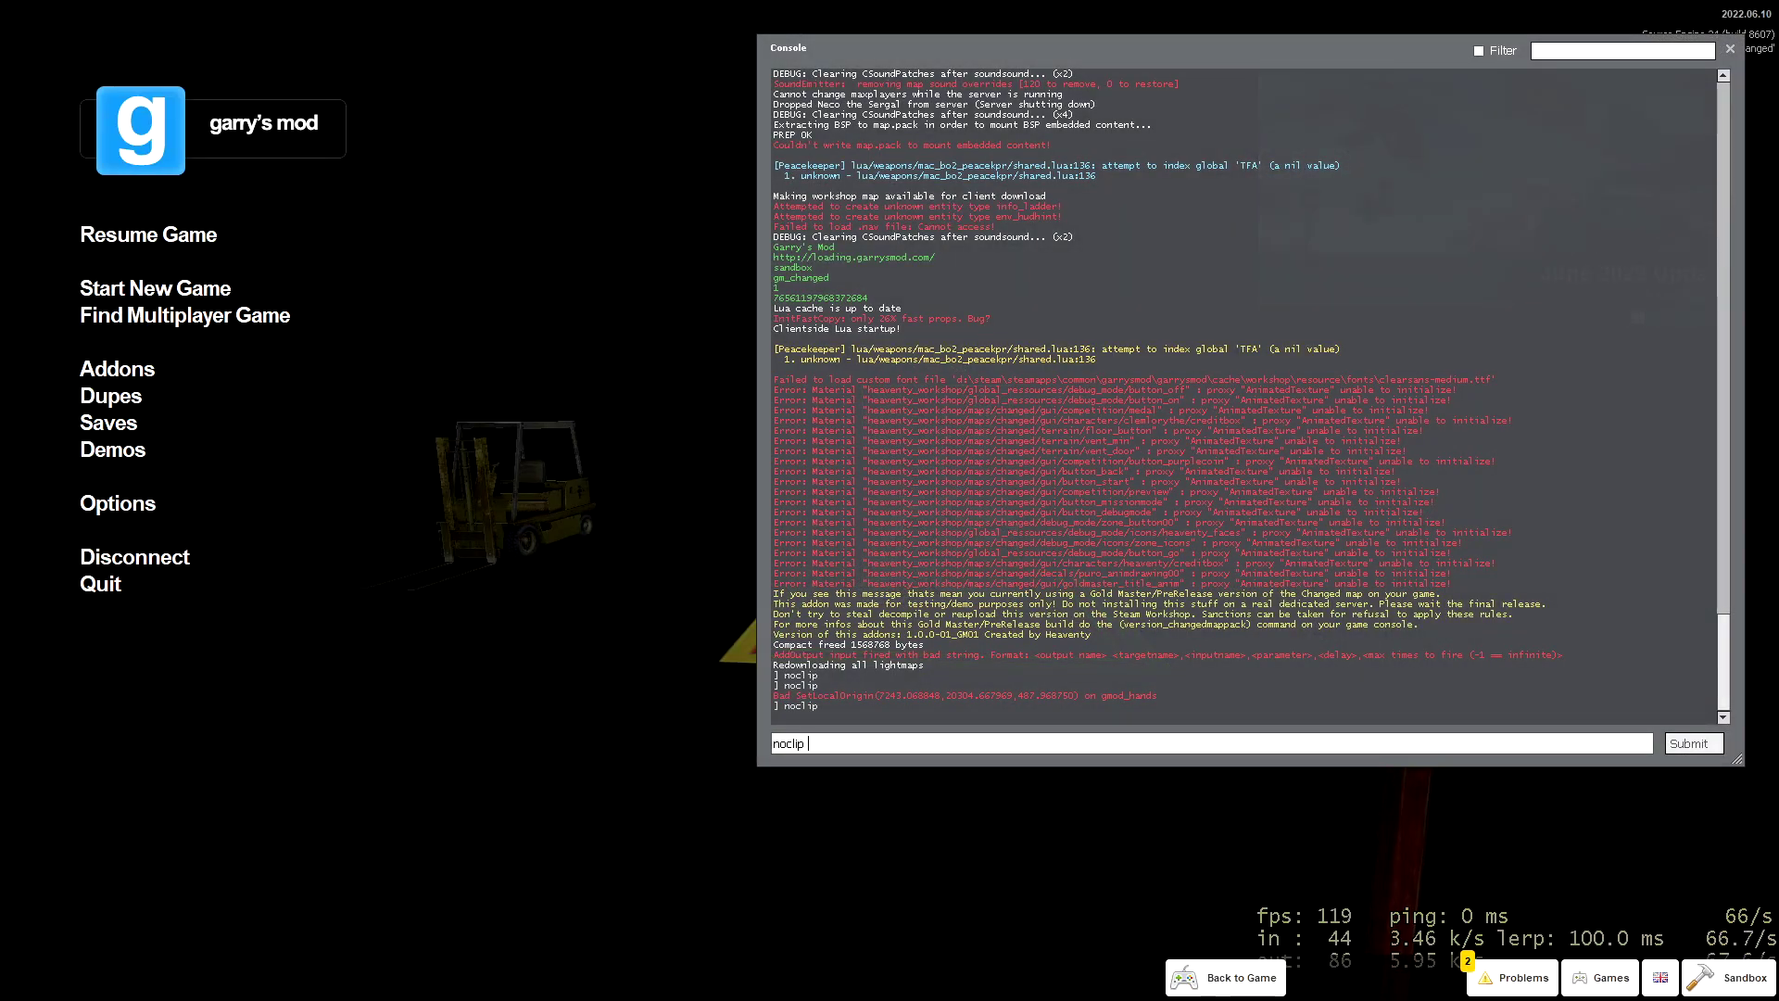
key("Return")
key("grave")
key("w")
key("s")
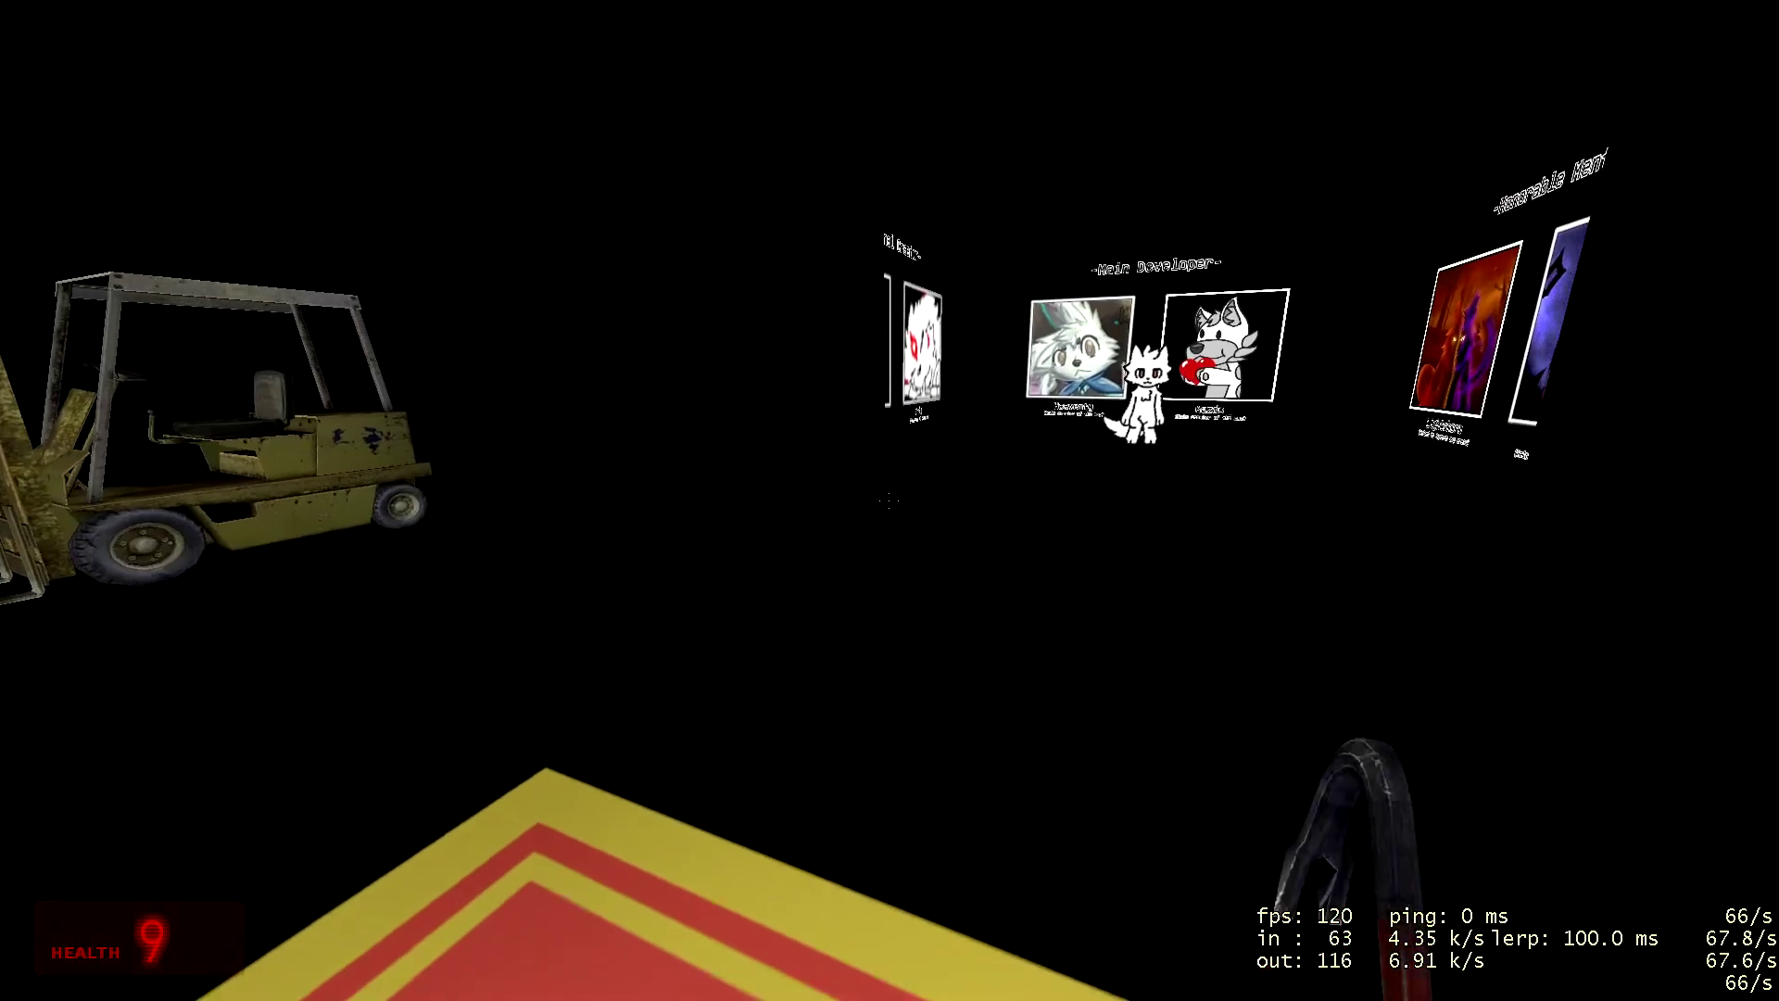
Step: Approach the Main Developer credits wall, then step back and look up at it
key("w")
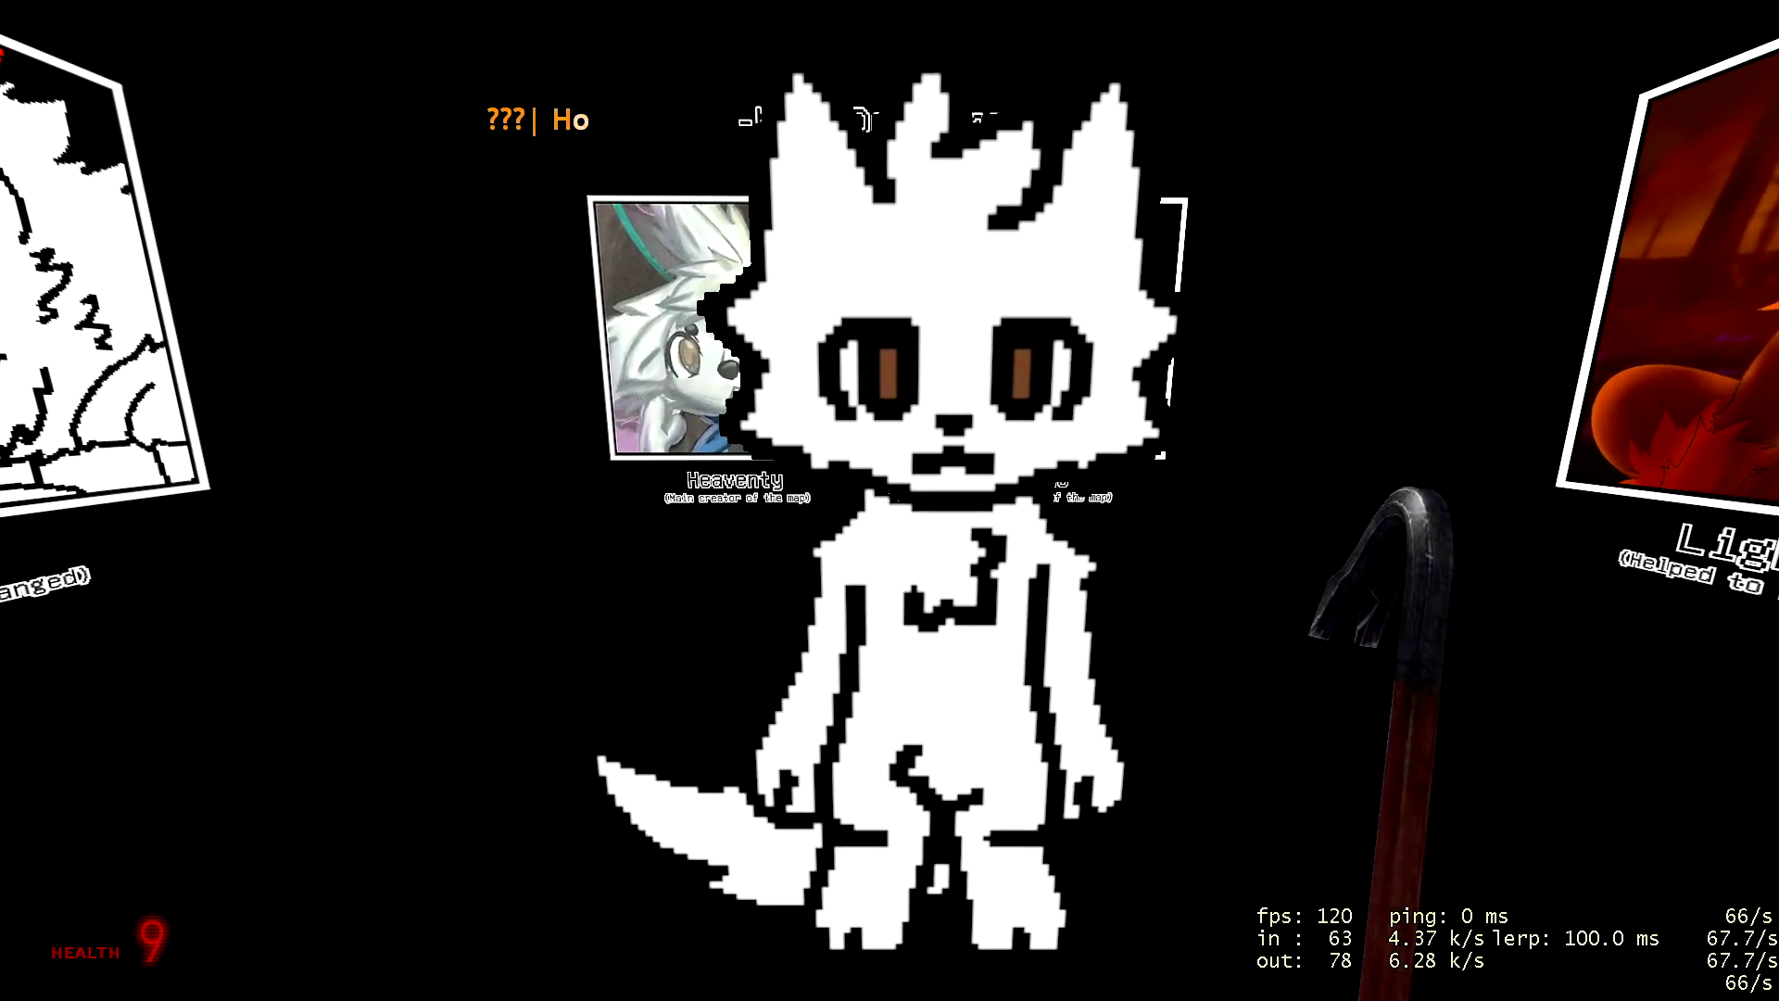
key("s")
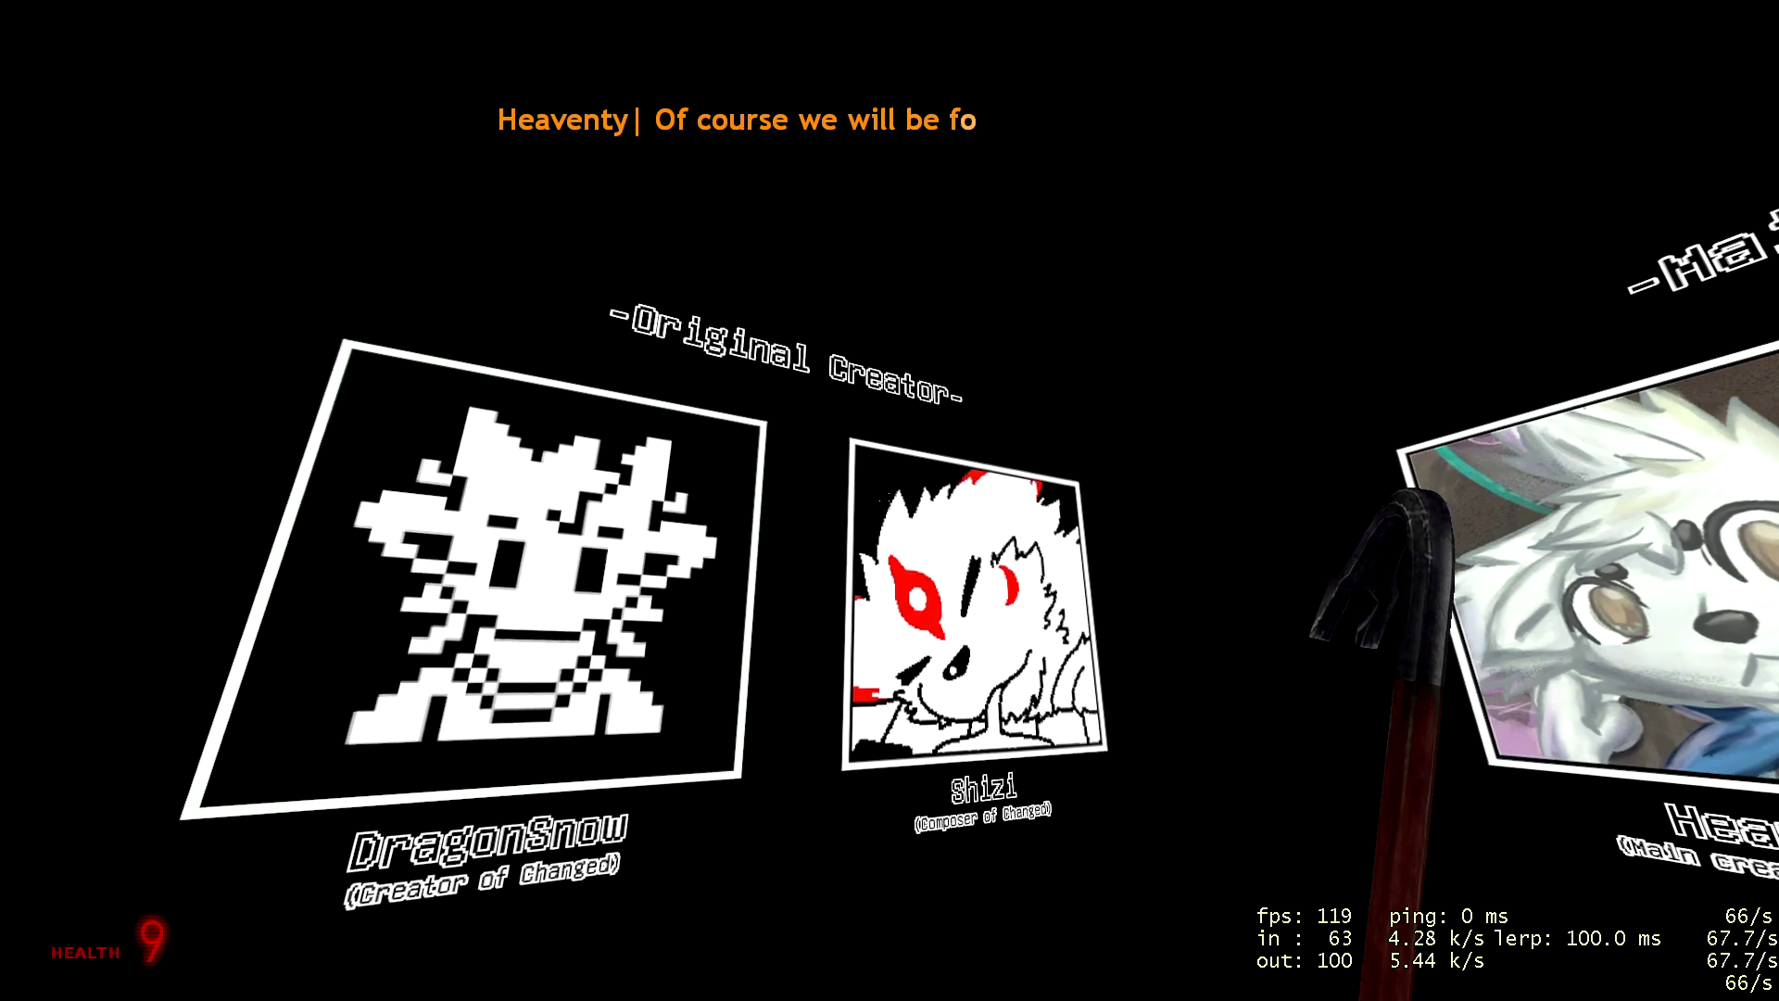
Step: View the Original Creator wall, the Honorable Mention pictures and the second Main Developer picture
key("d")
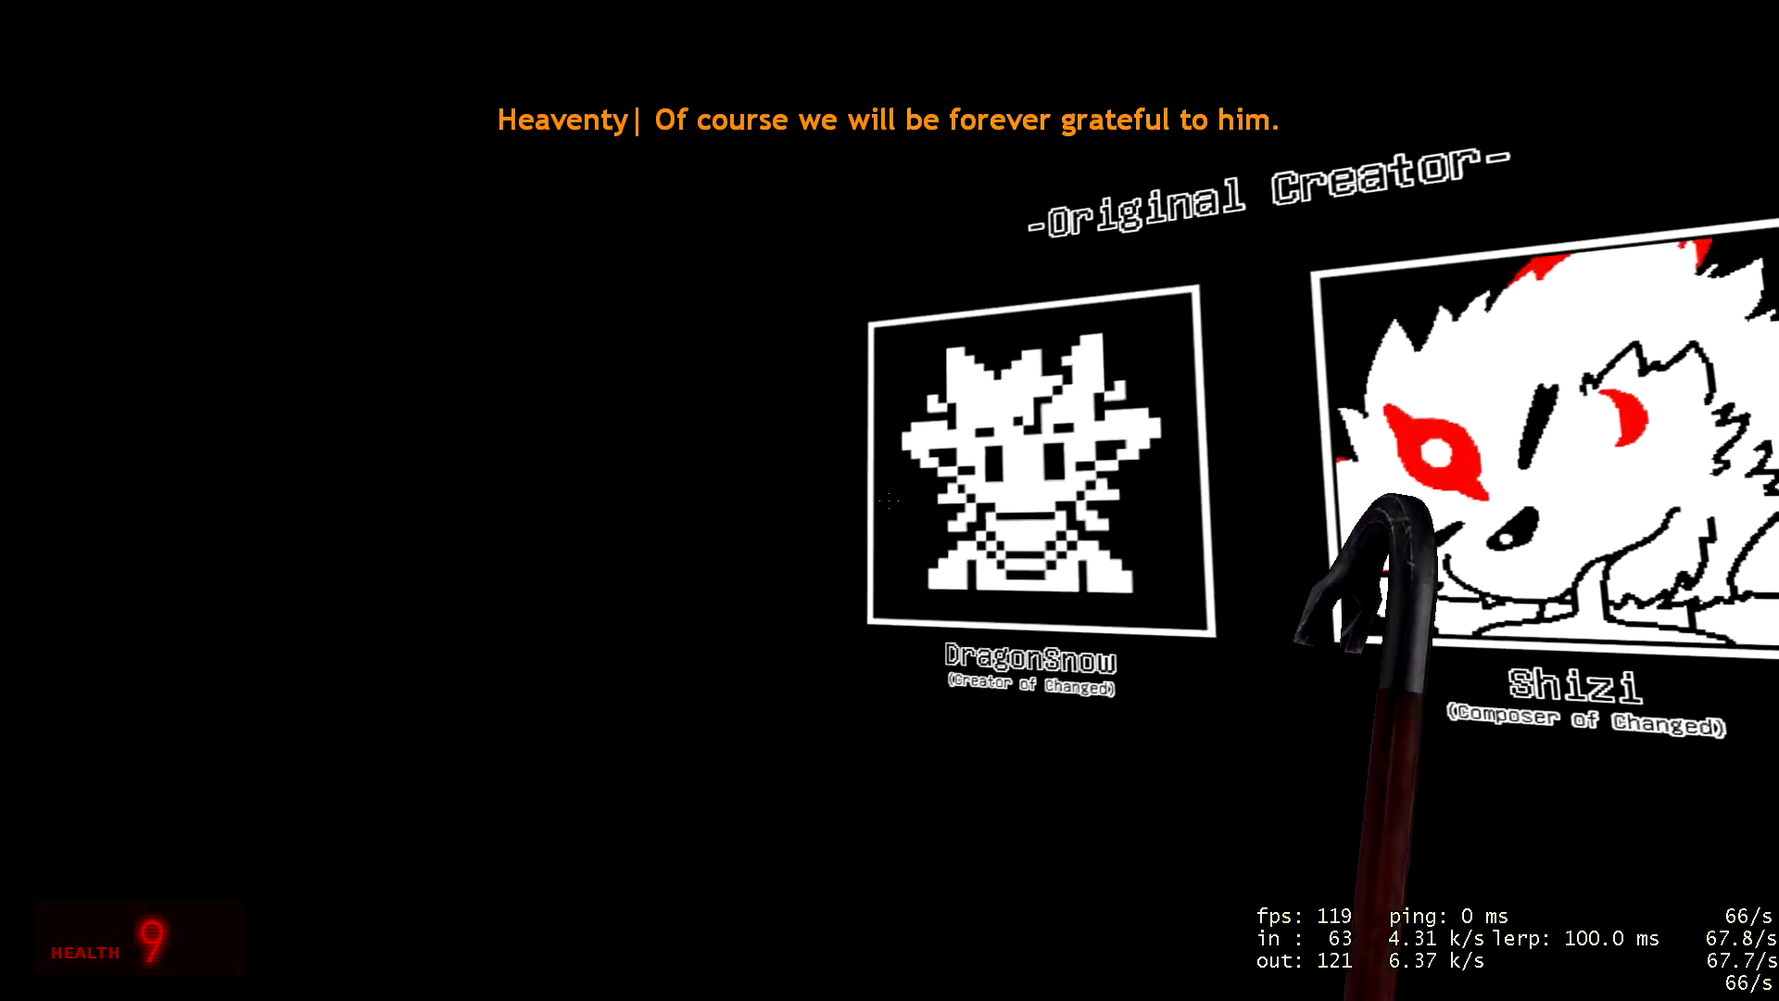
key("s")
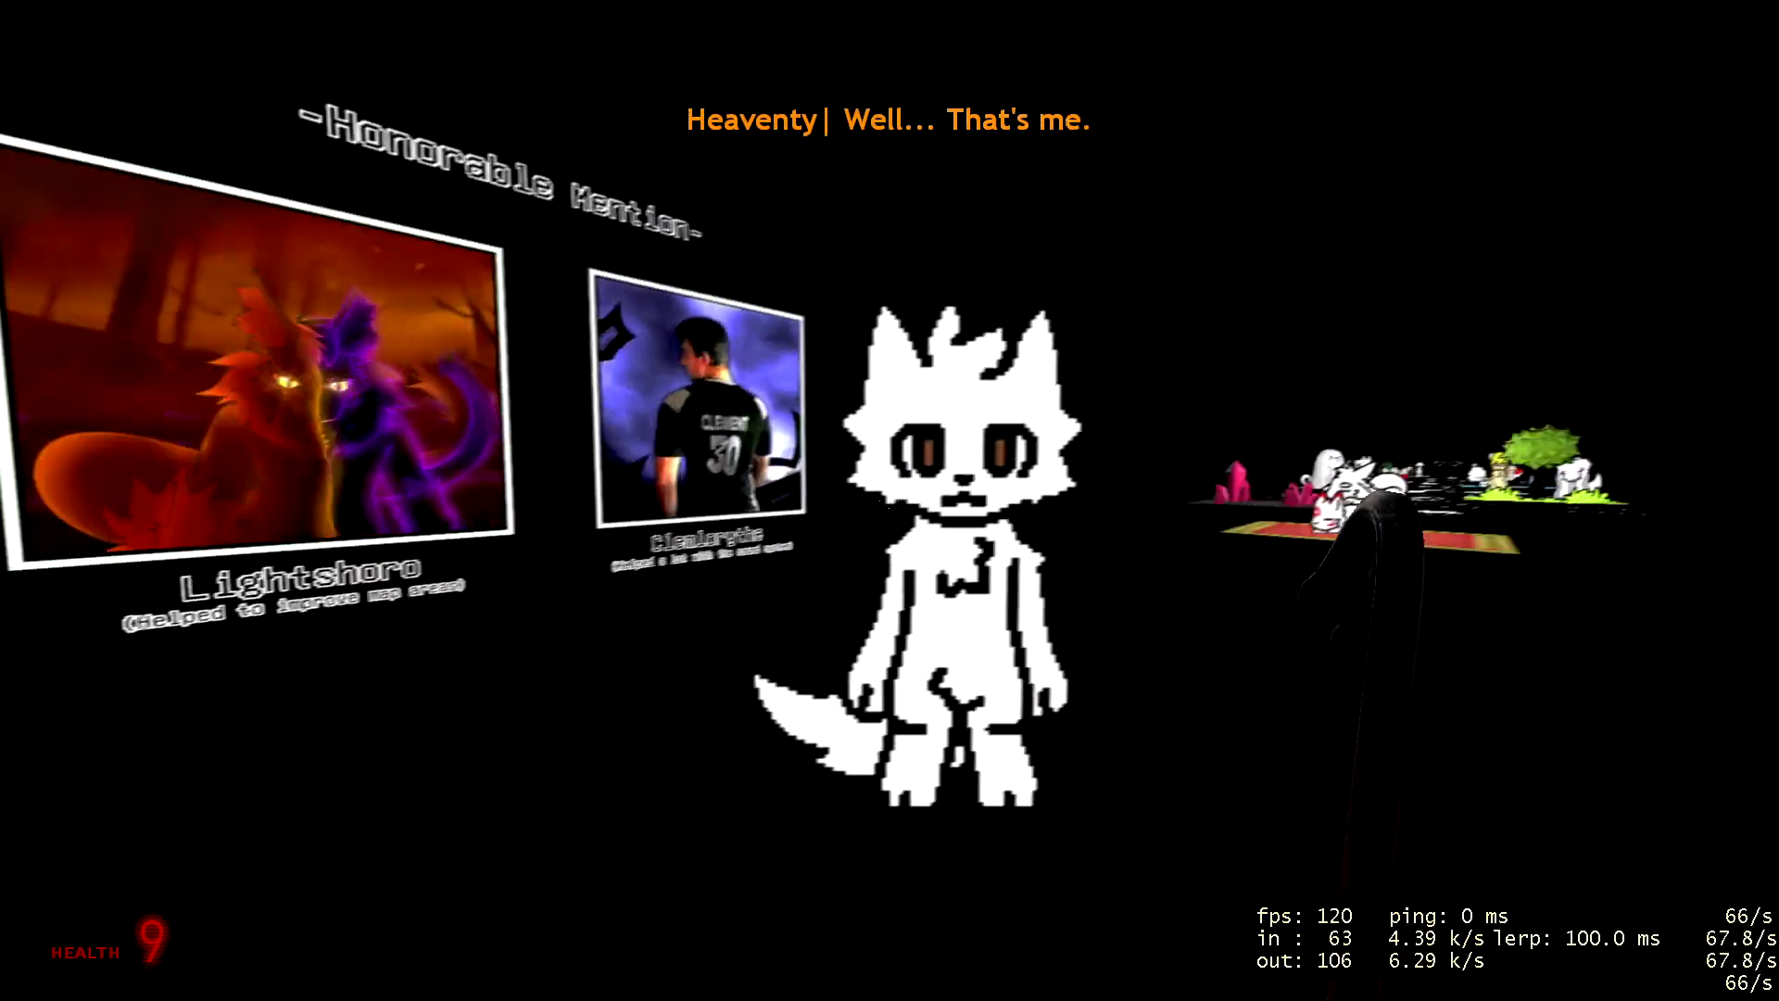
key("s")
key("w")
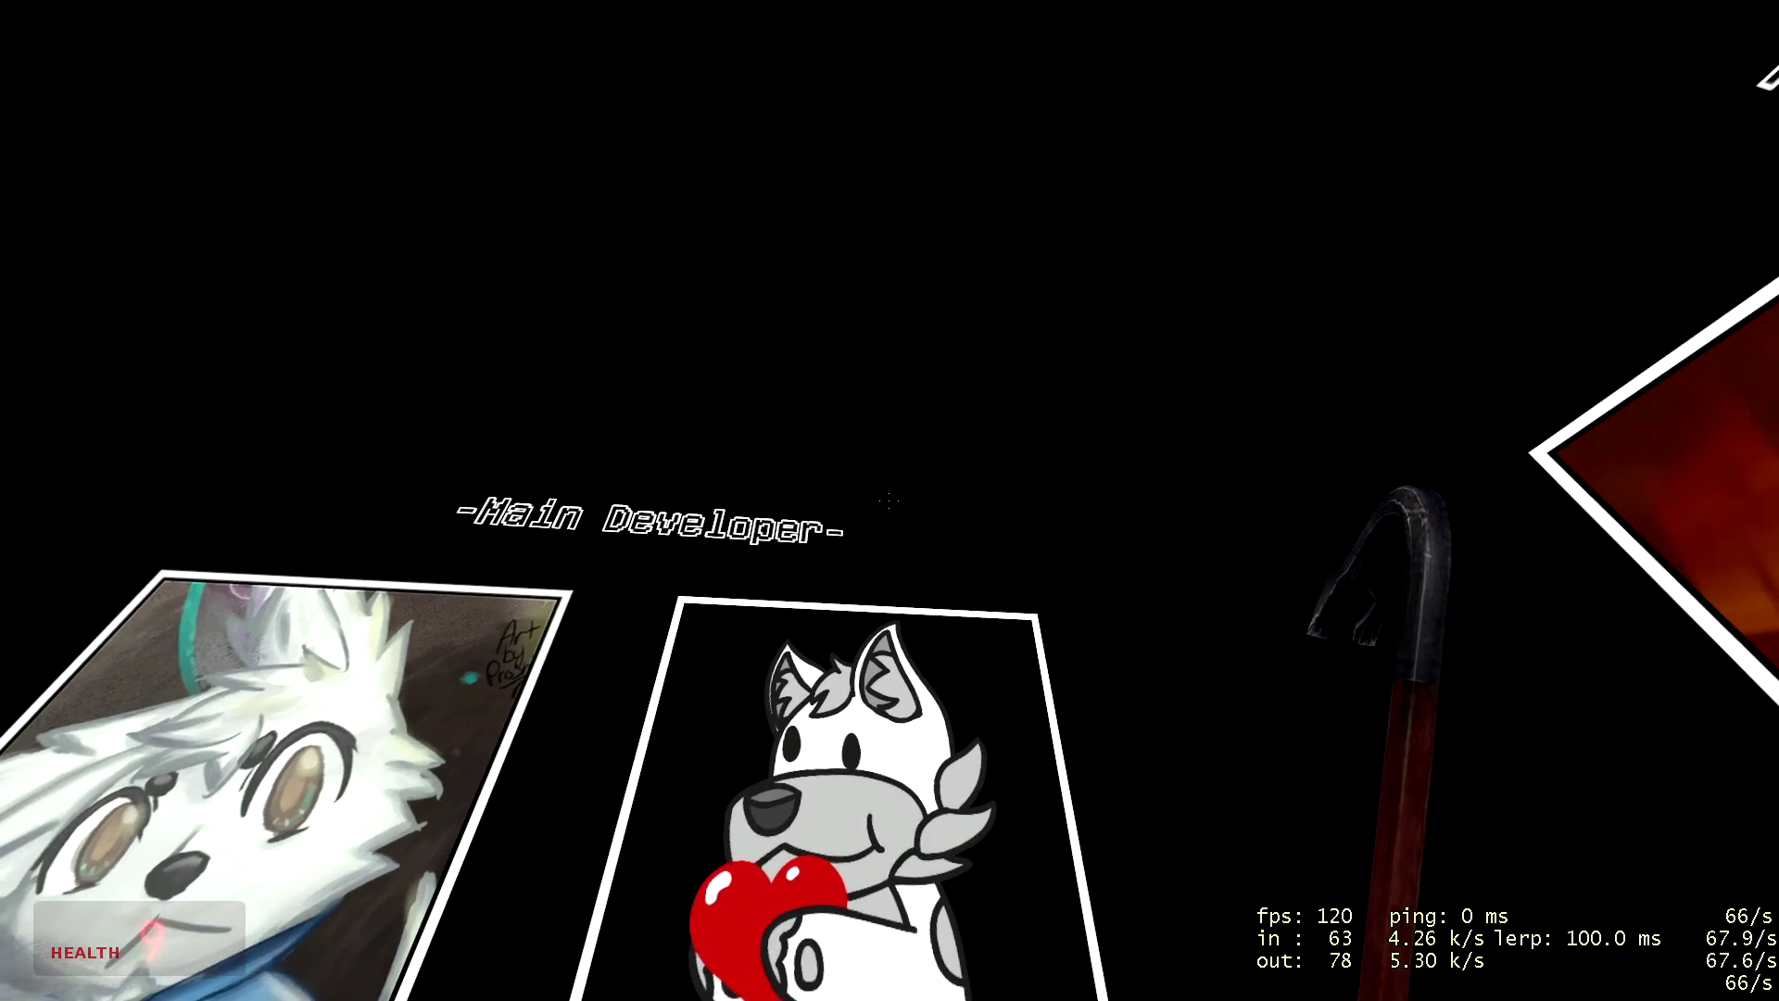
Step: Walk past the white cat to the Main Developer wall, then back away toward the fox rug
key("a")
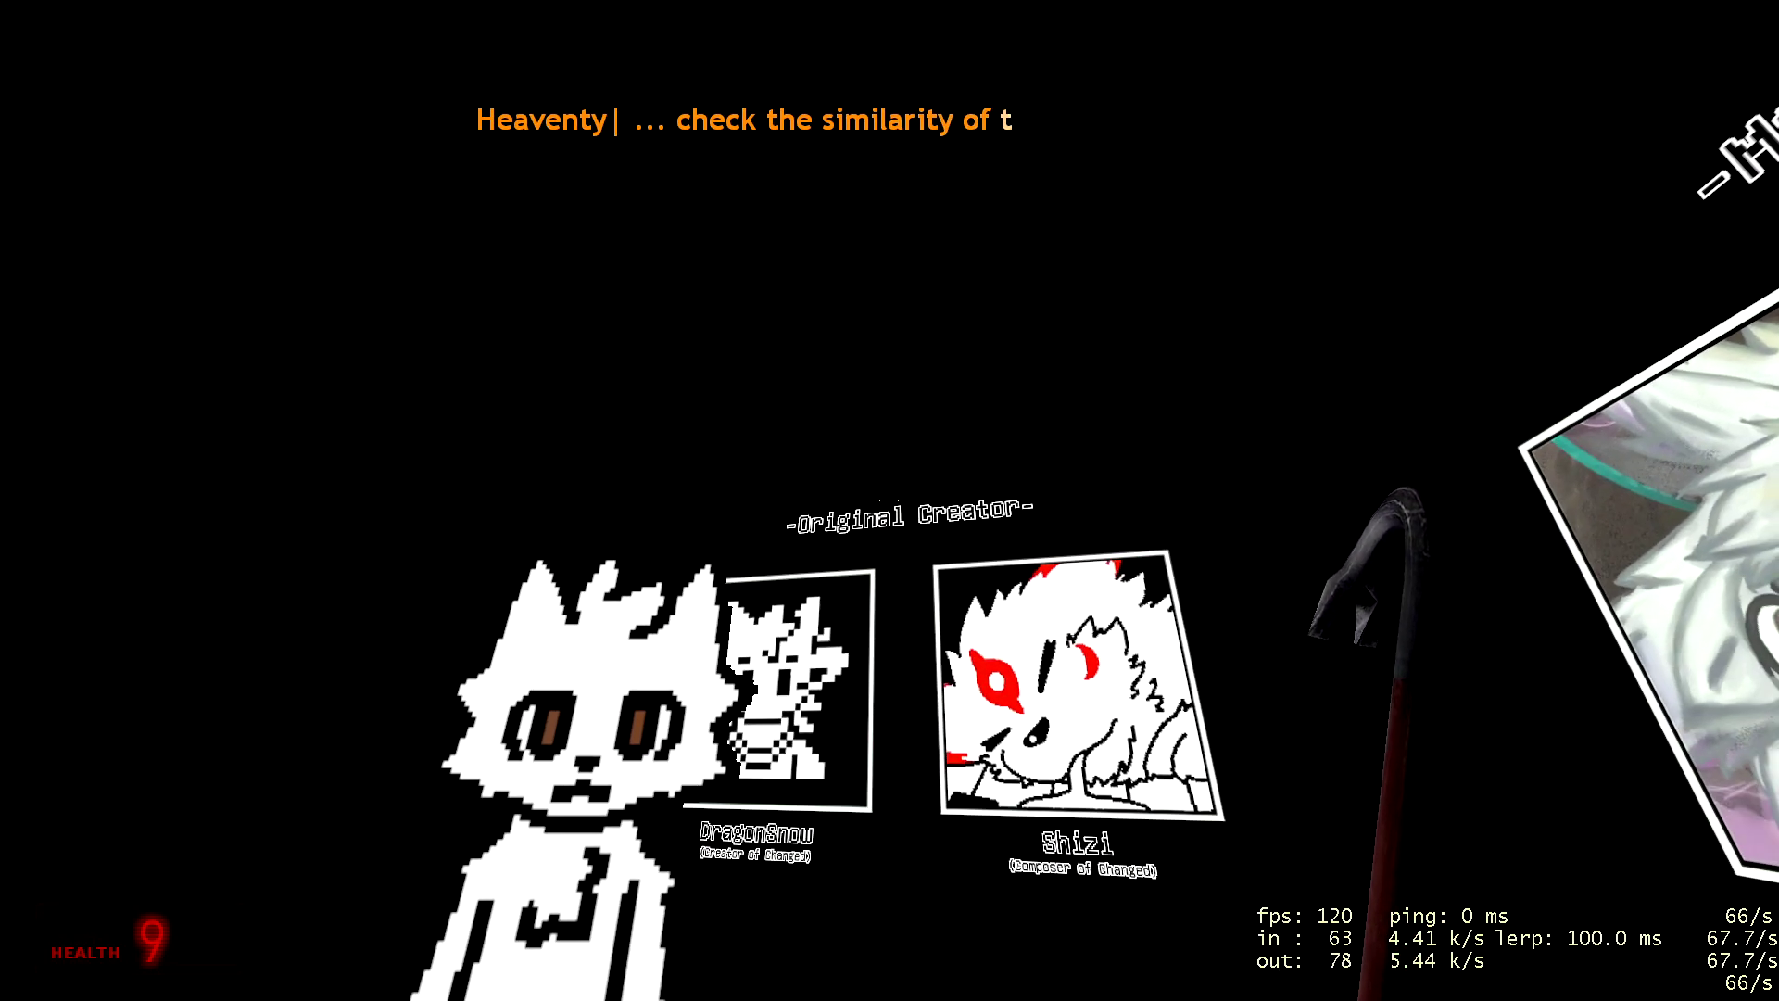
key("w")
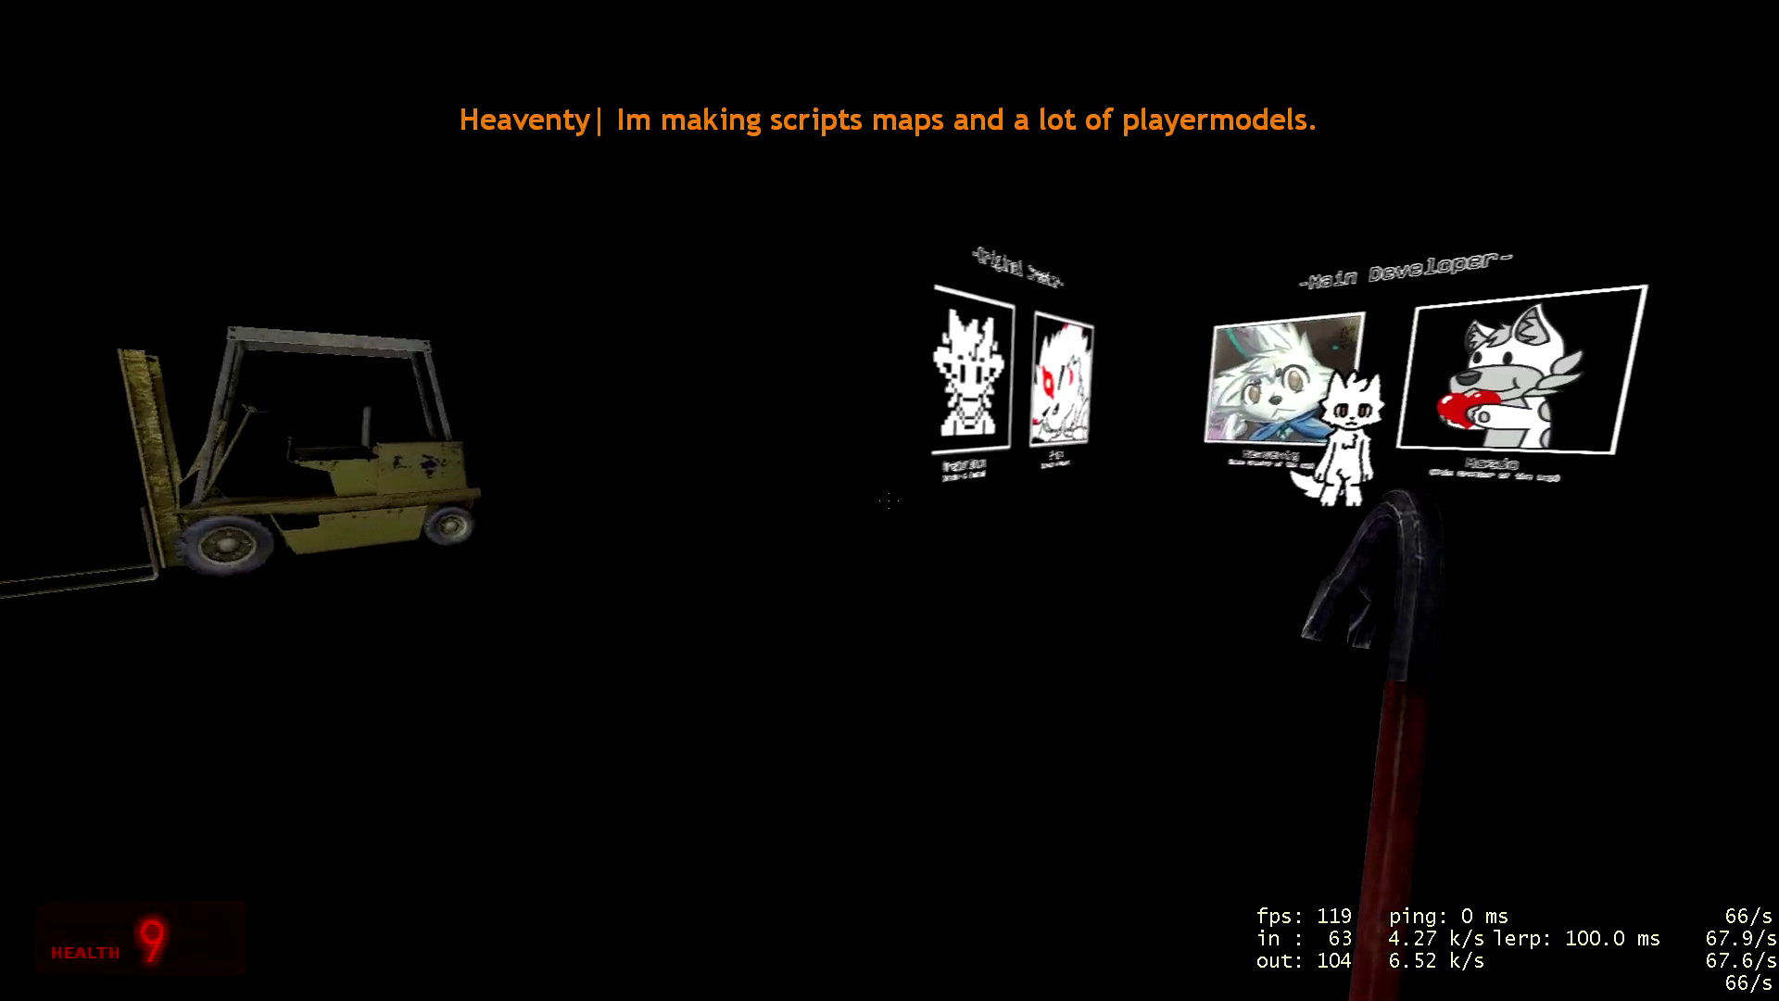
key("w")
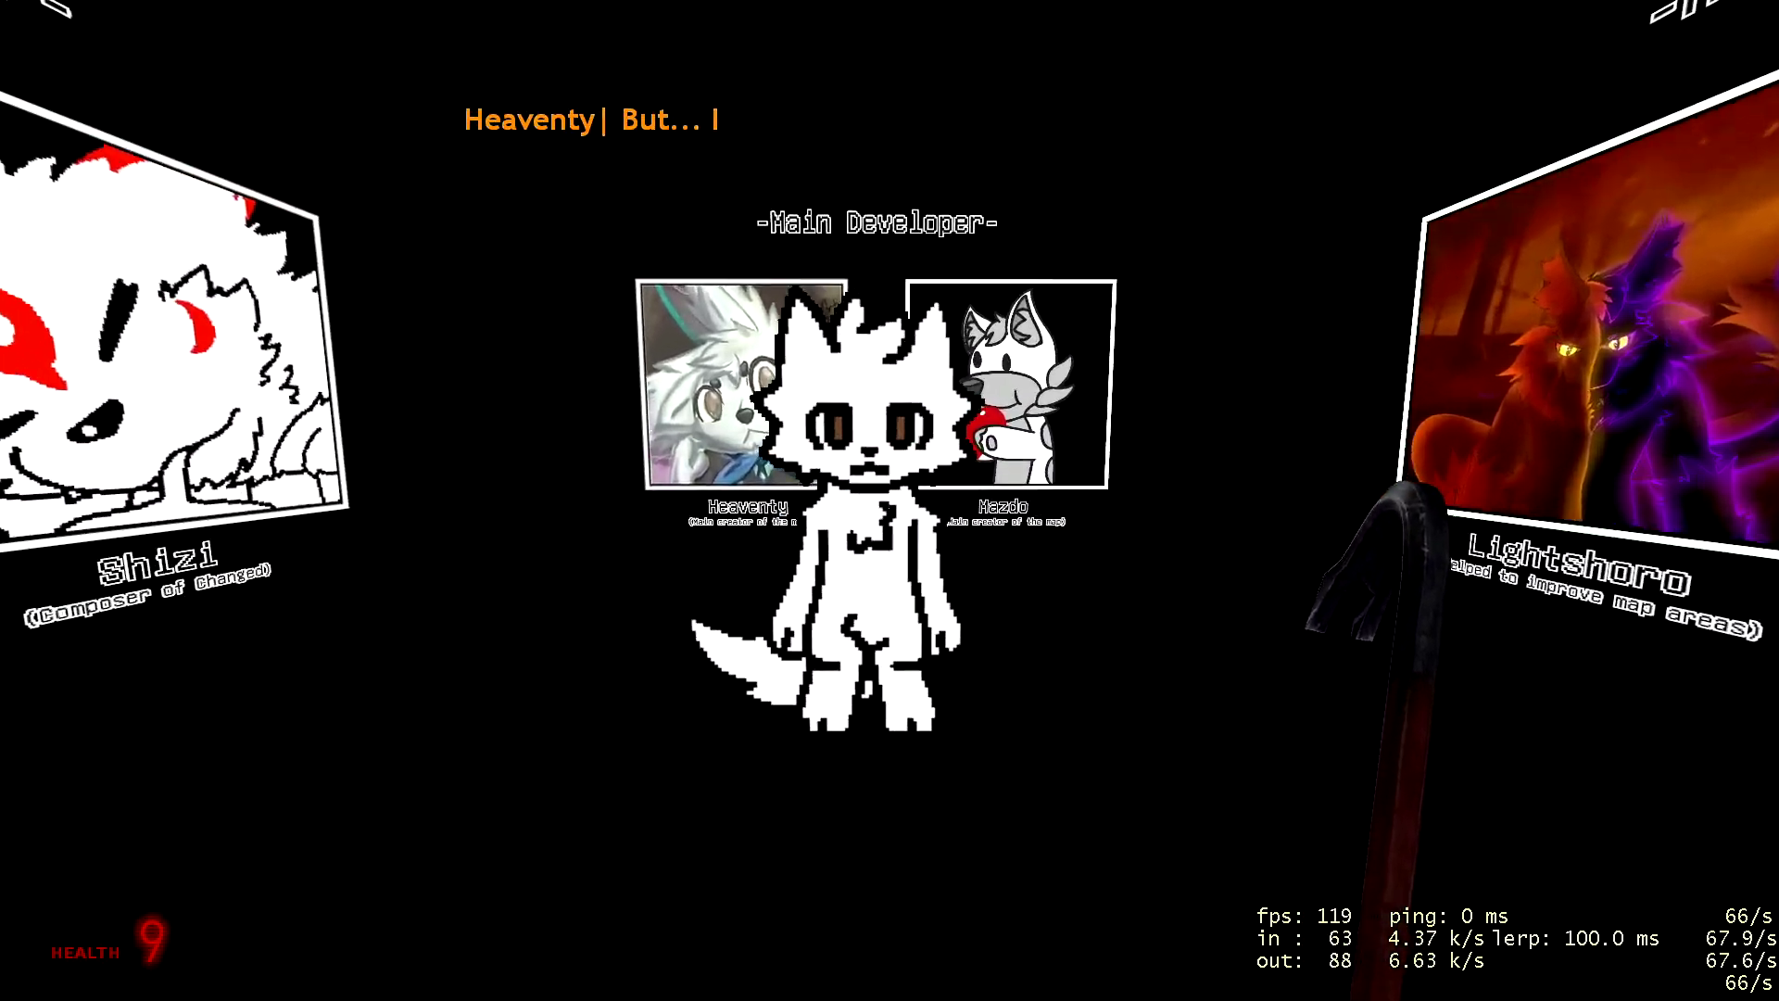
key("w")
key("s")
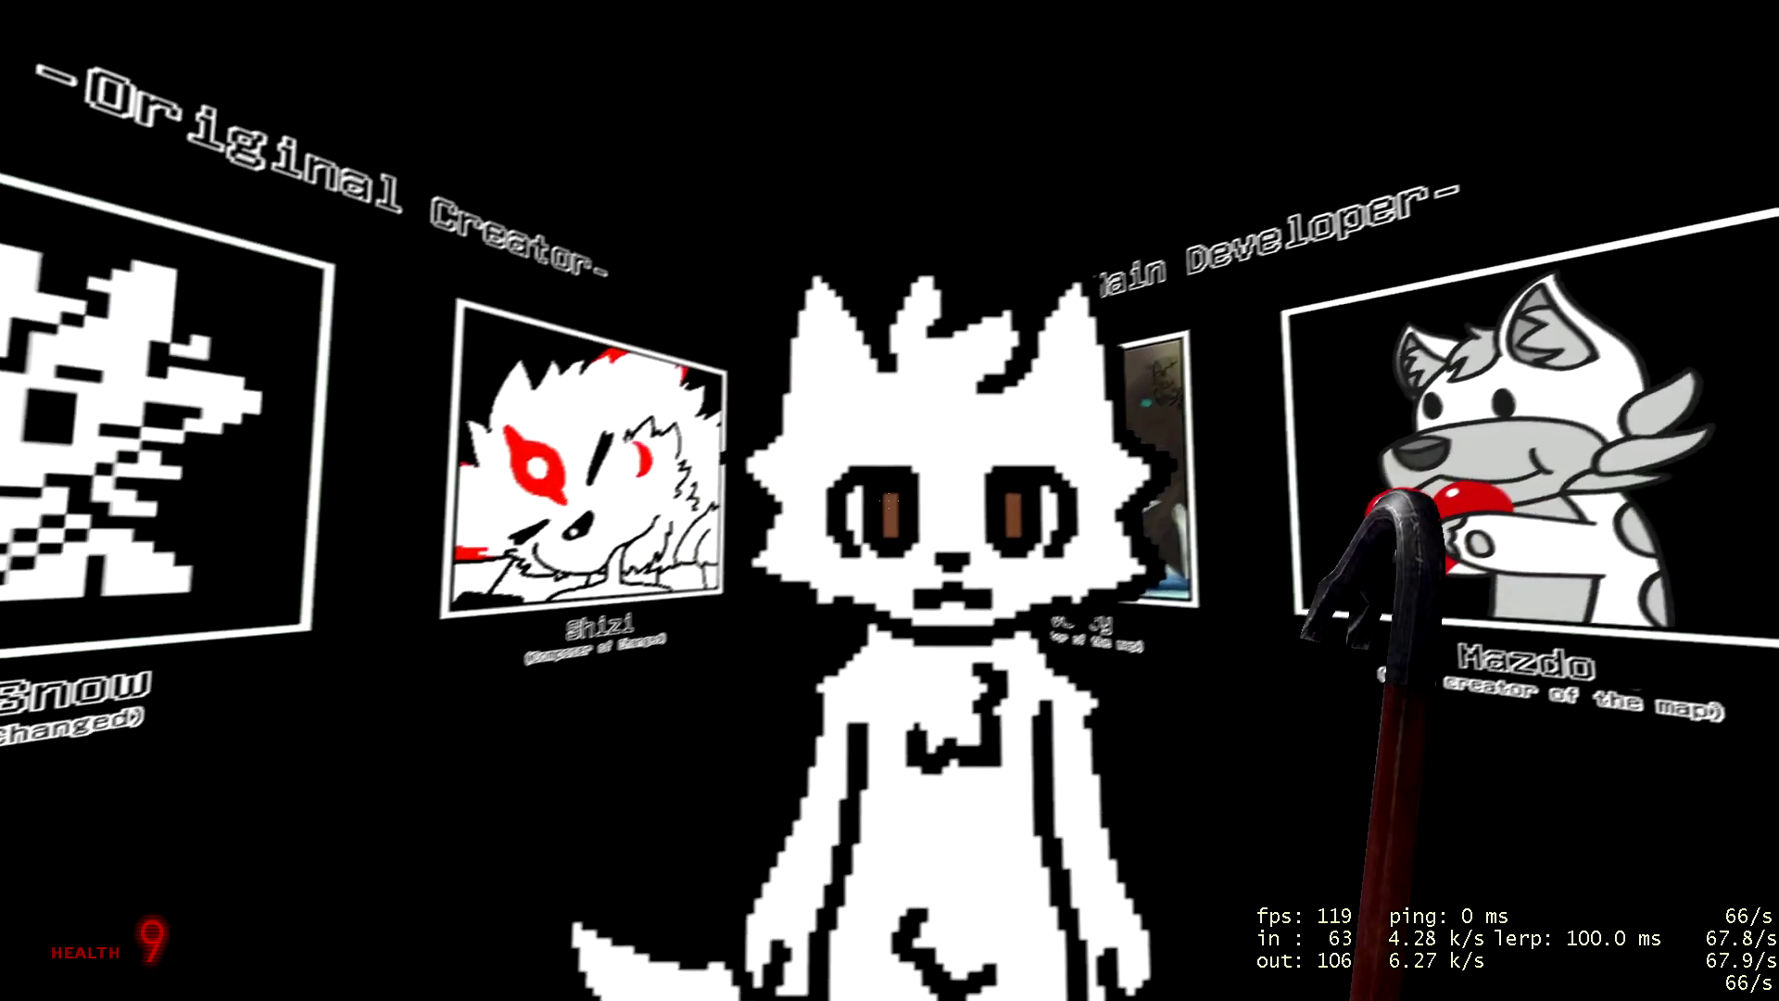
key("s")
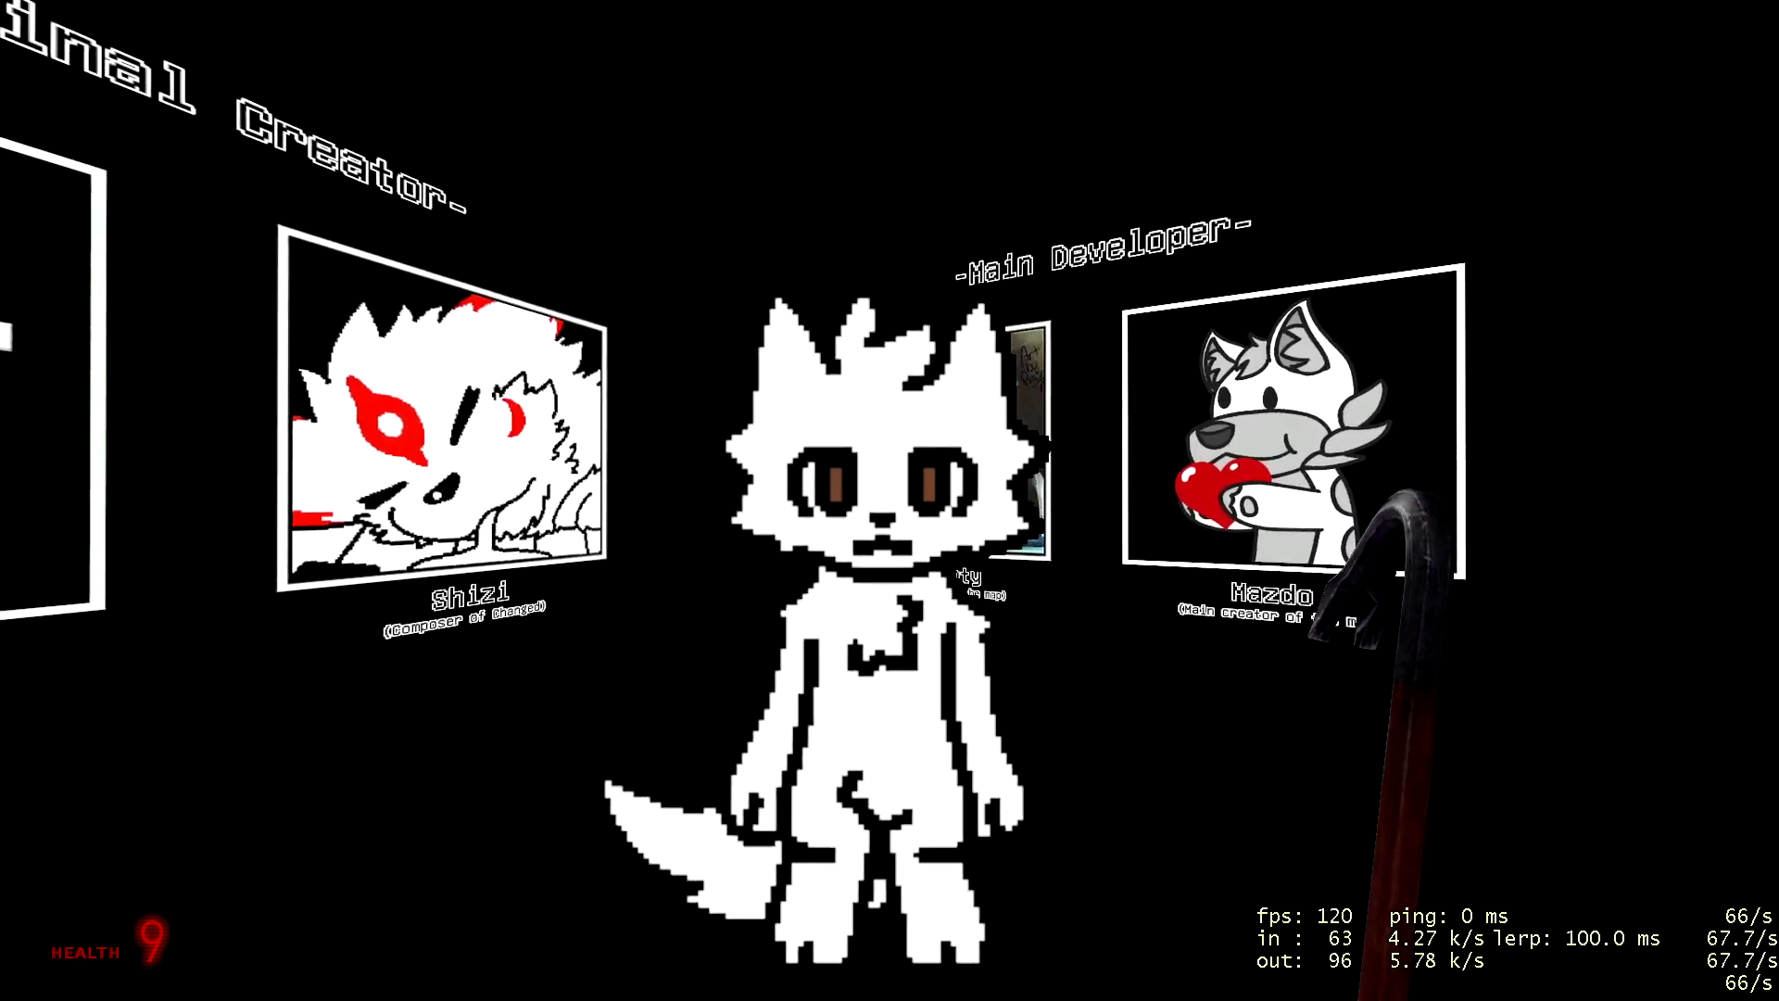
key("s")
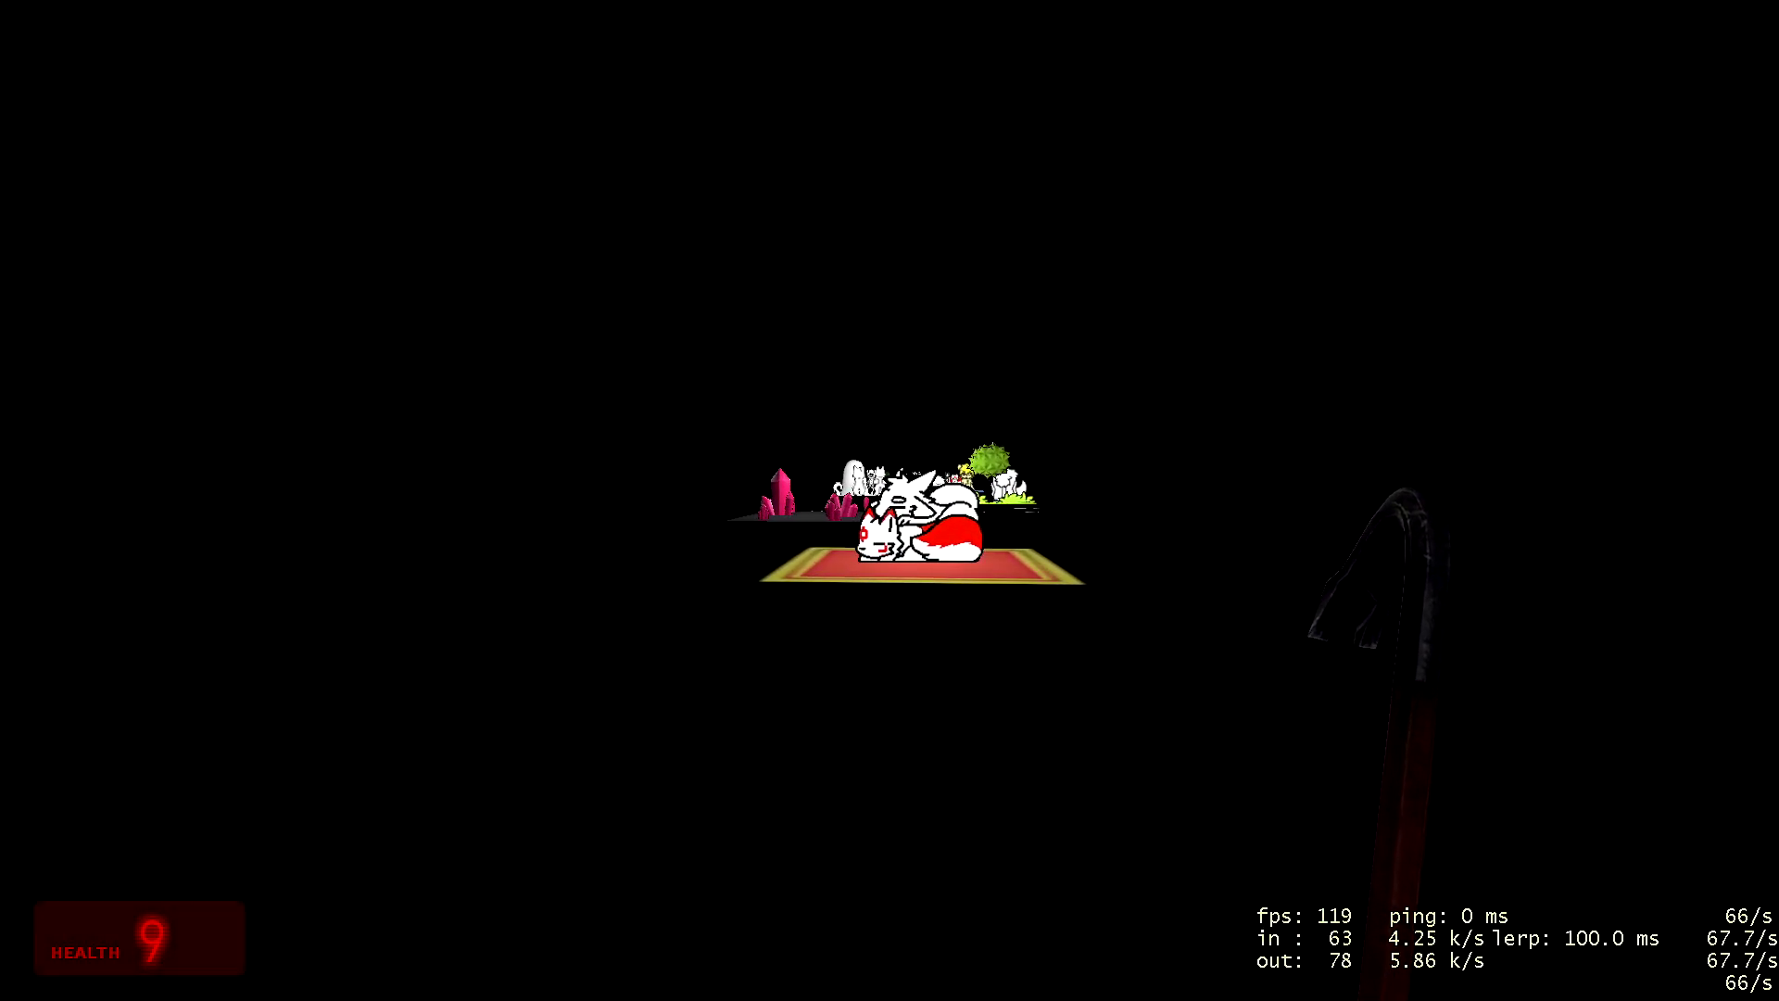
Step: Run kill in the developer console to respawn at the start with 100 health
key("Escape")
key("Escape")
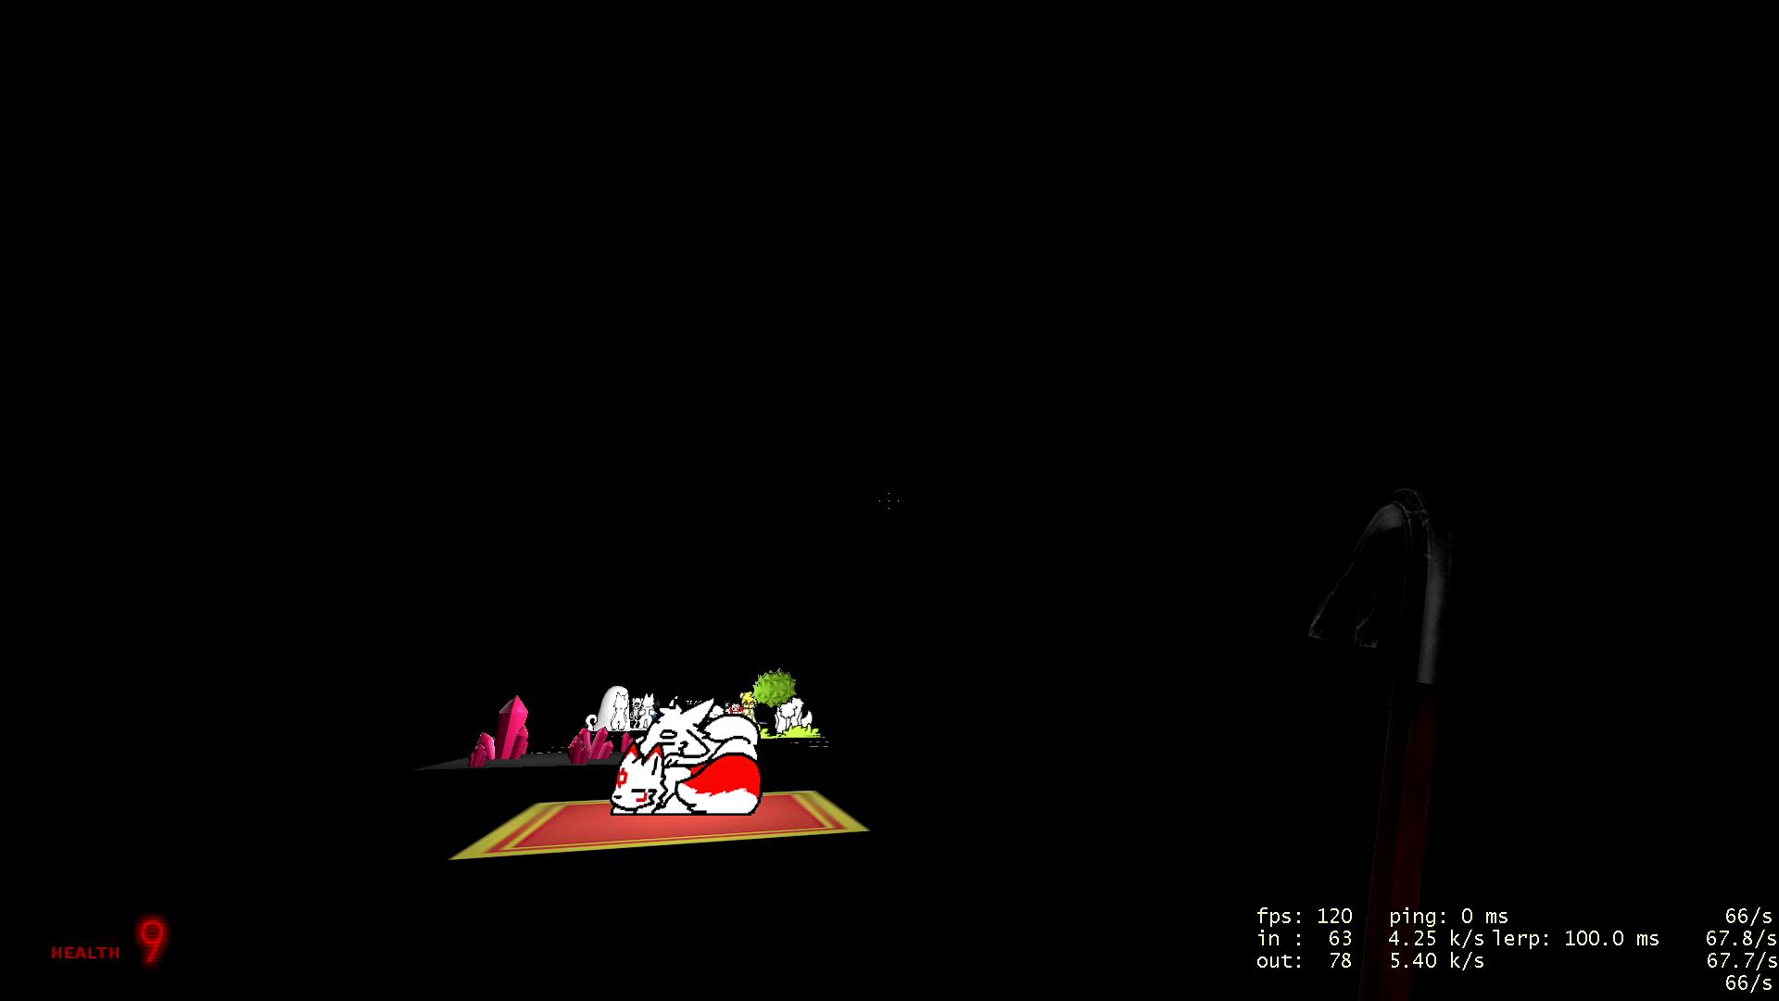
key("grave")
type("kill")
key("Return")
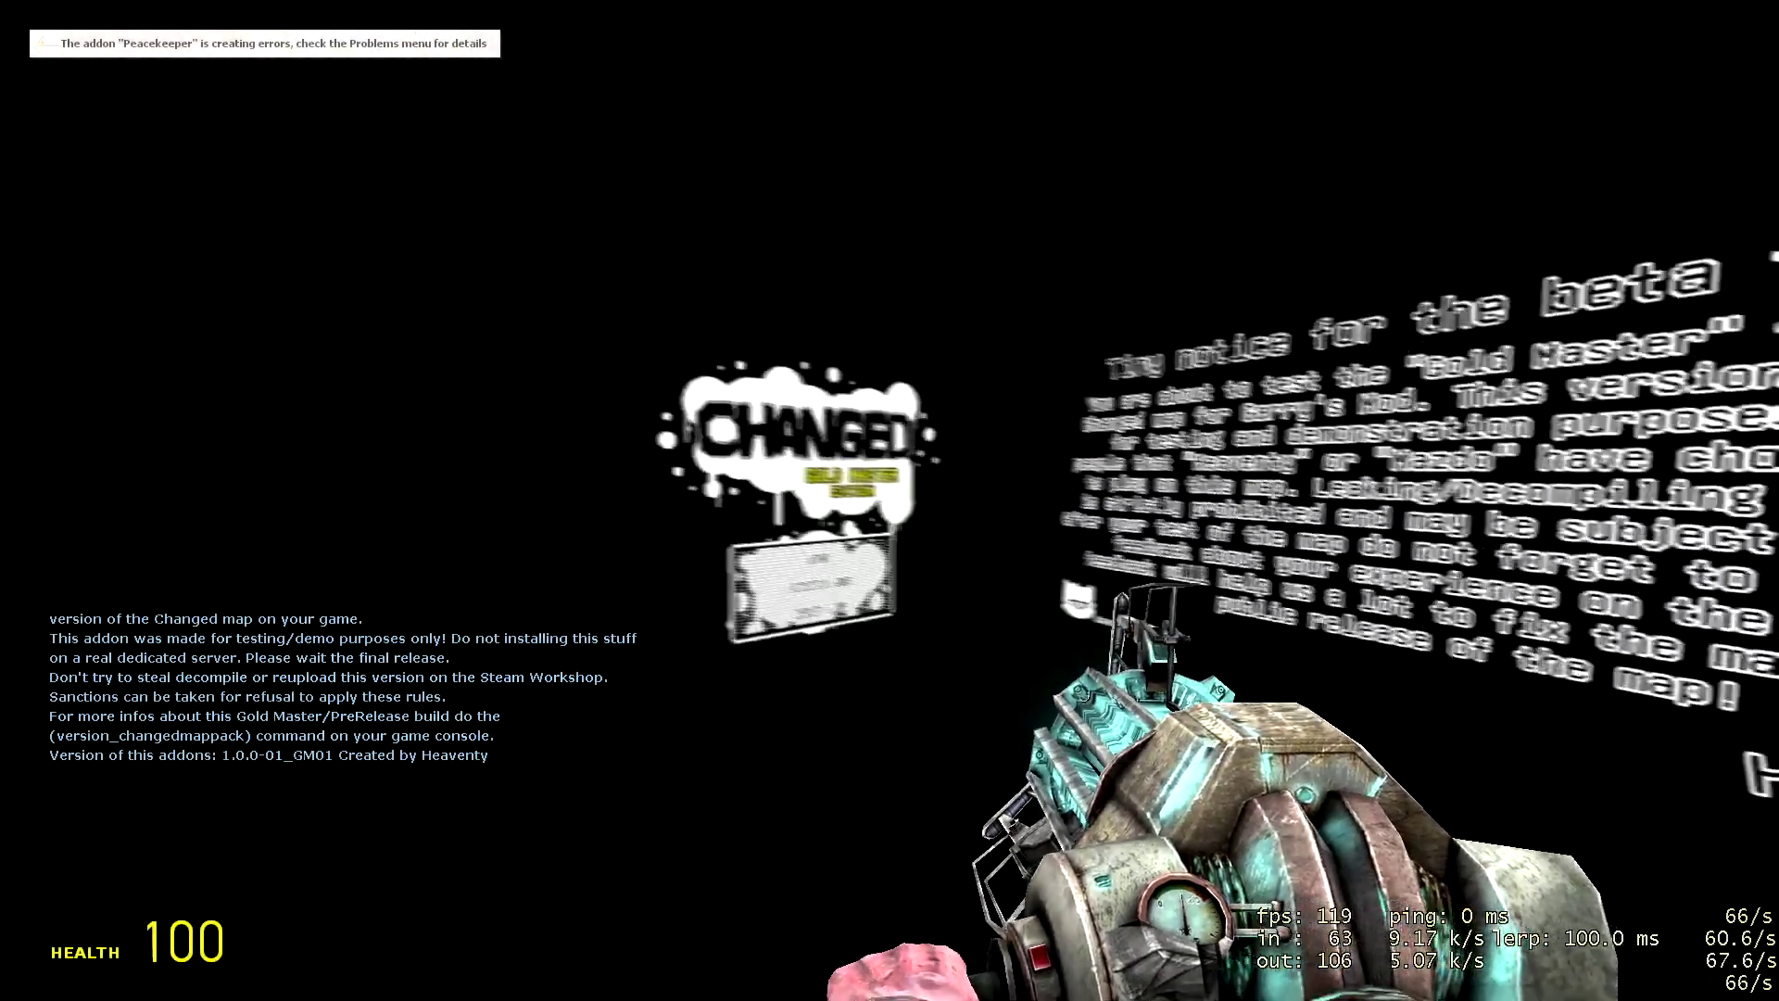
scroll(891, 501, "down", 1)
key("Escape")
key("Escape")
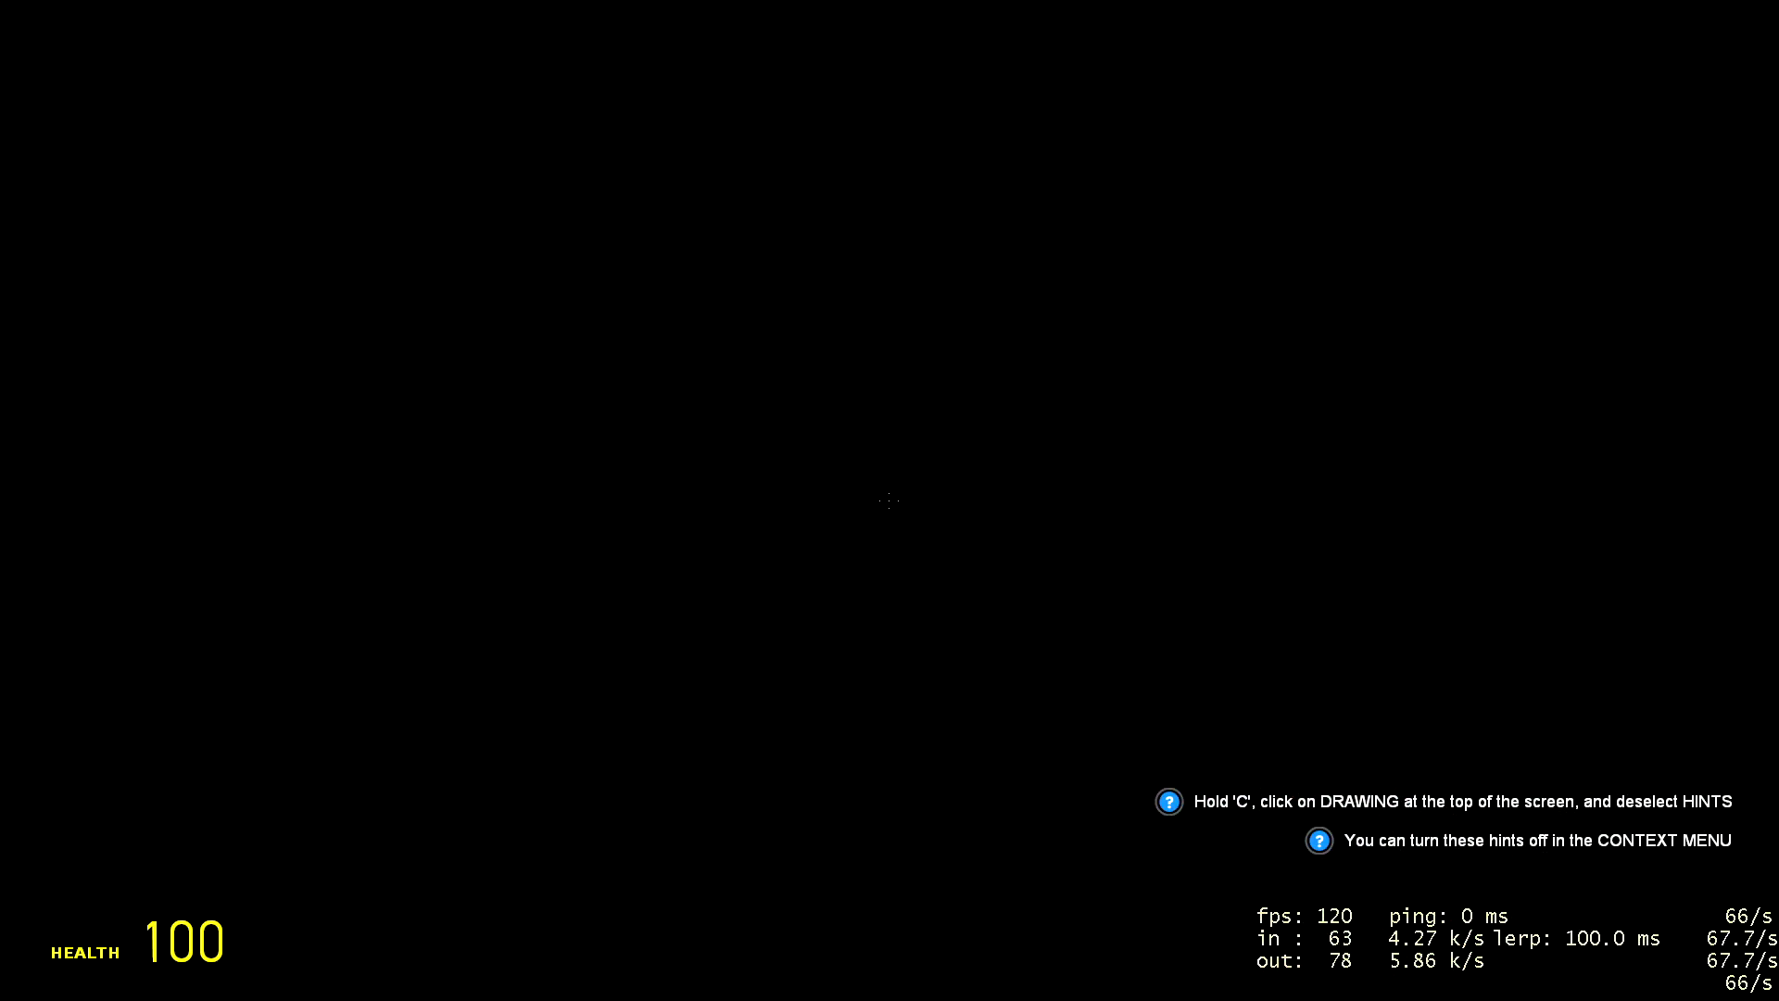
Step: Walk up to the mission board and view it from the left
key("w")
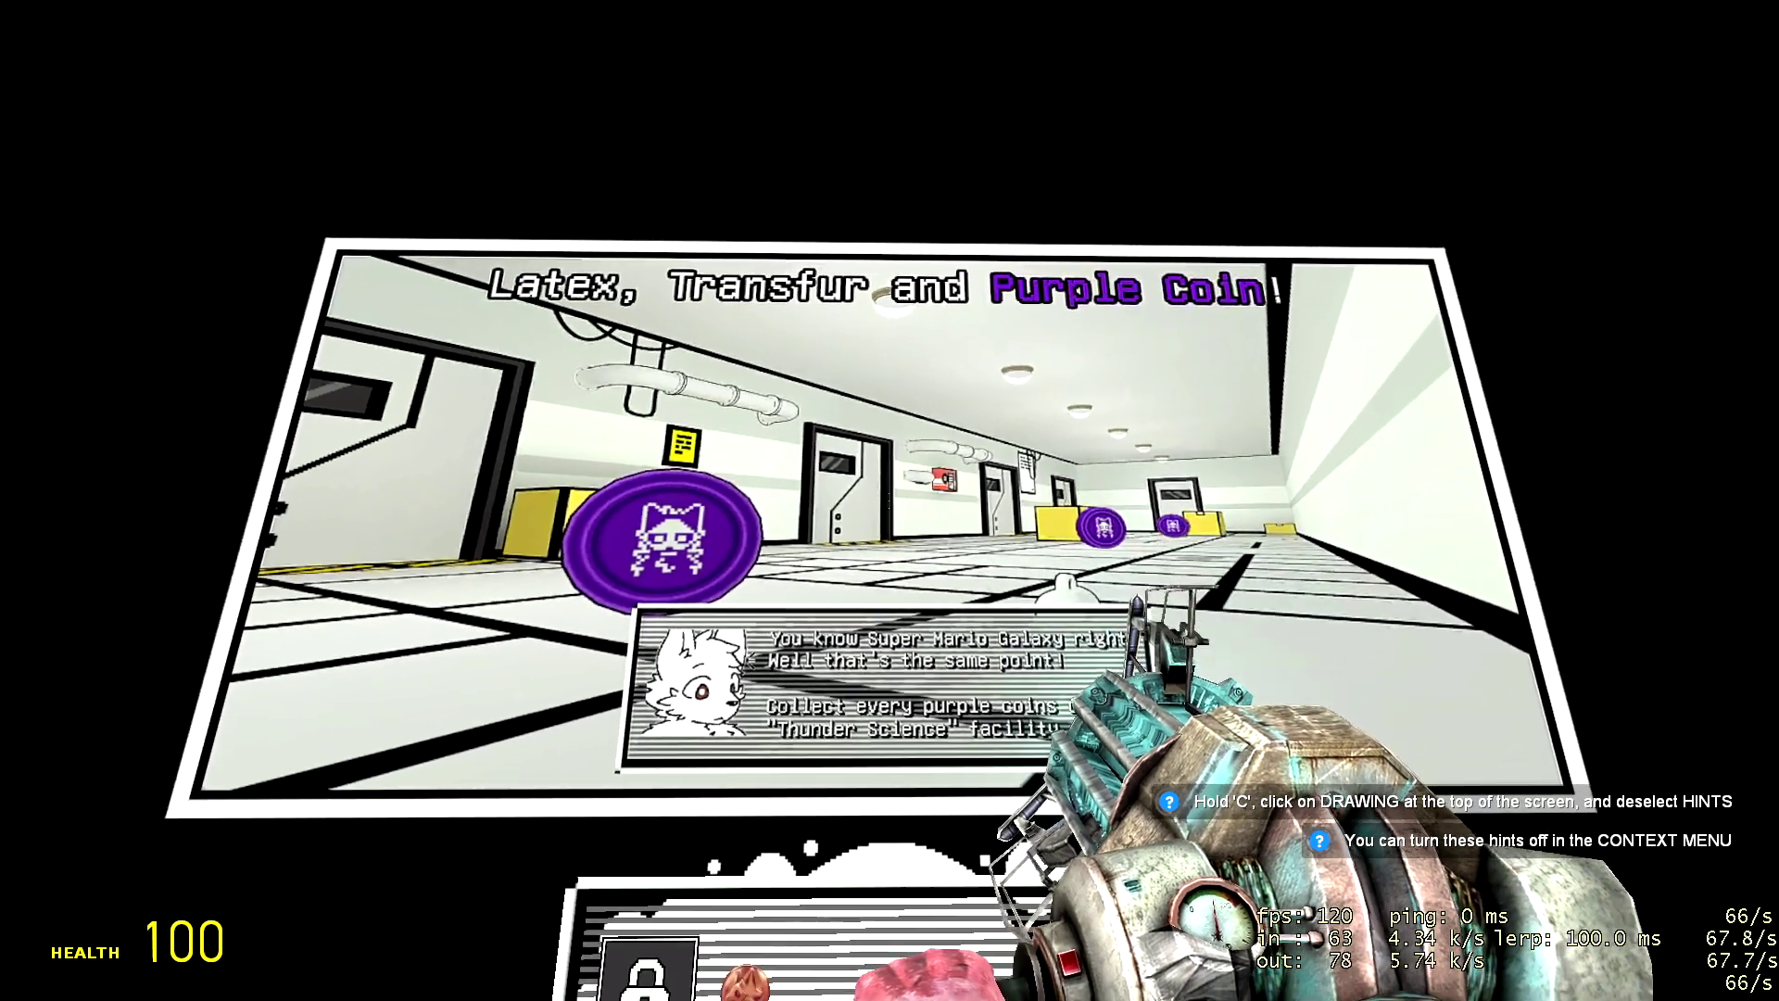
key("w")
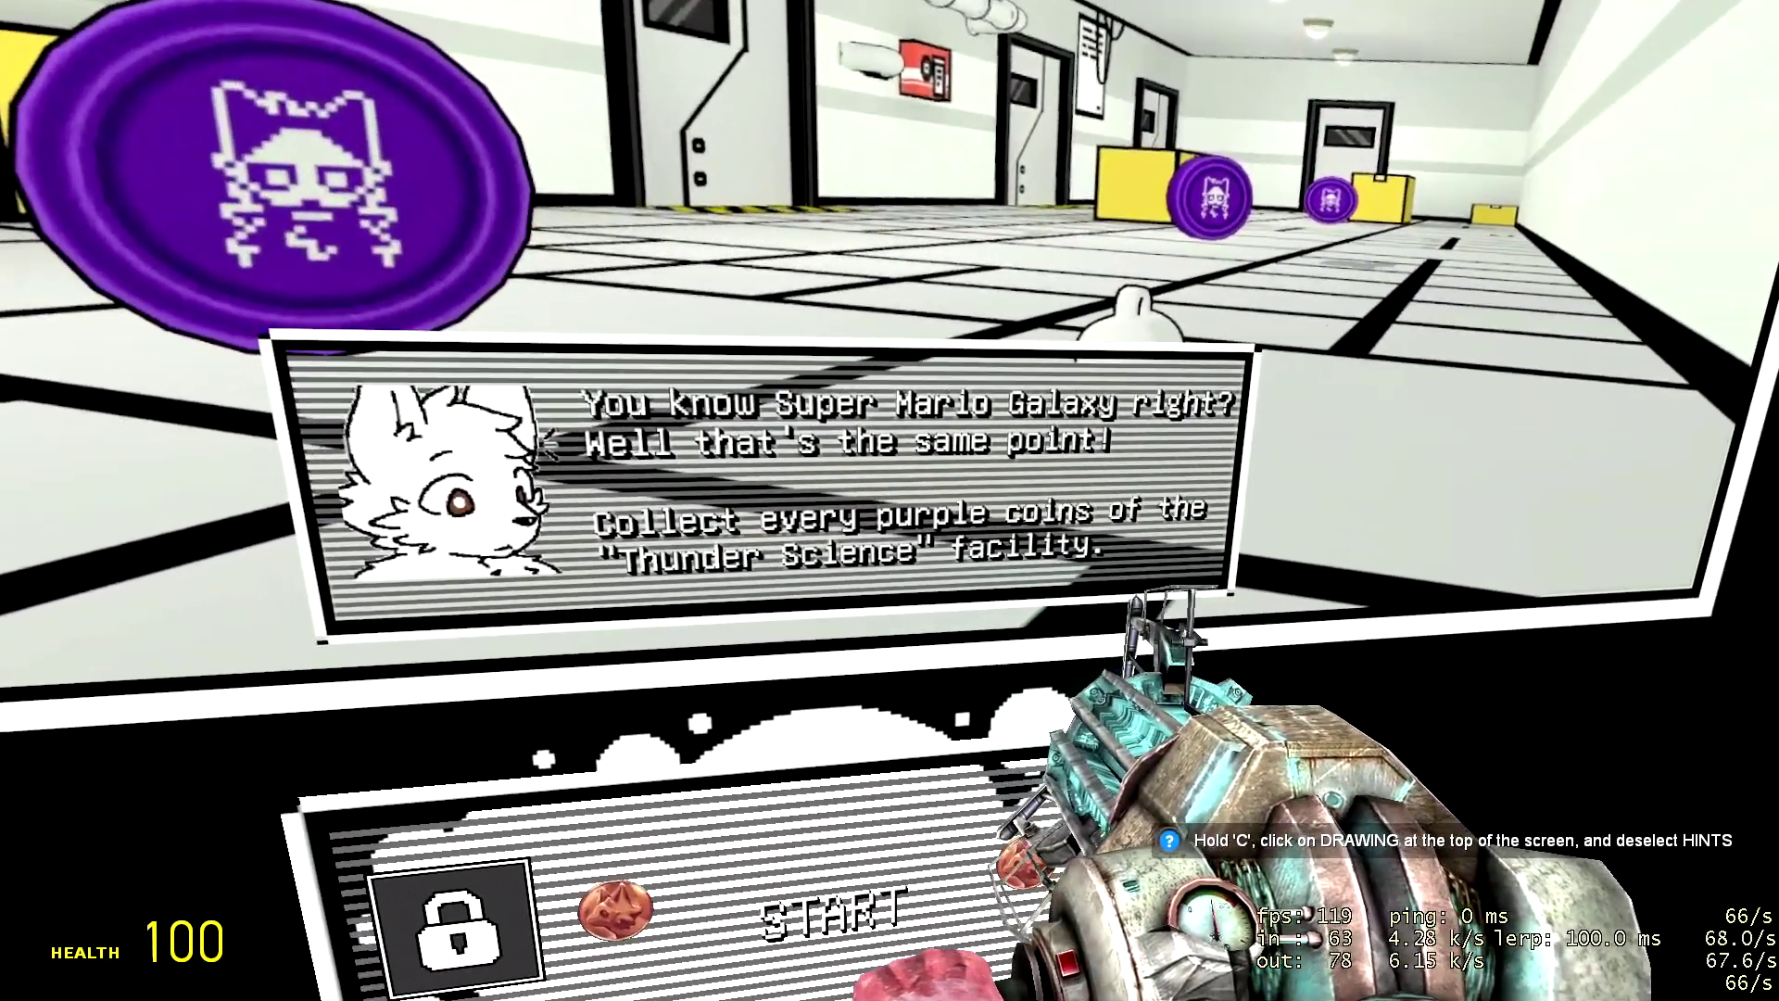
key("s")
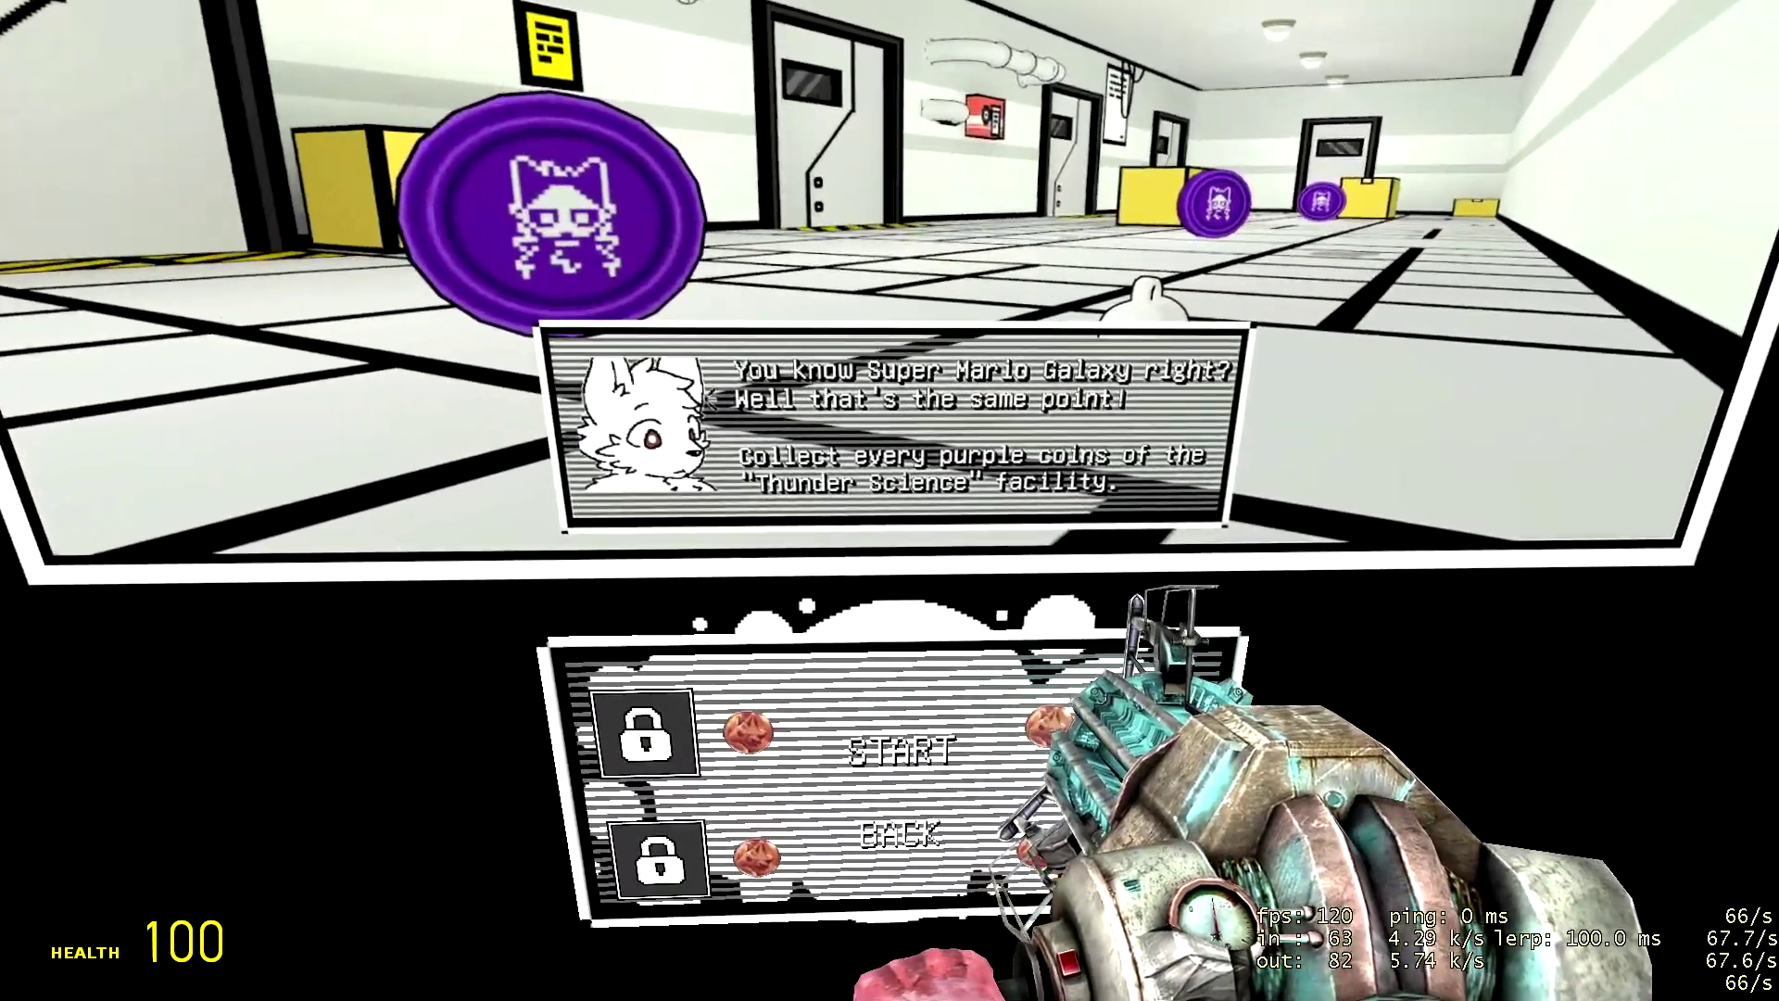
key("w")
key("s")
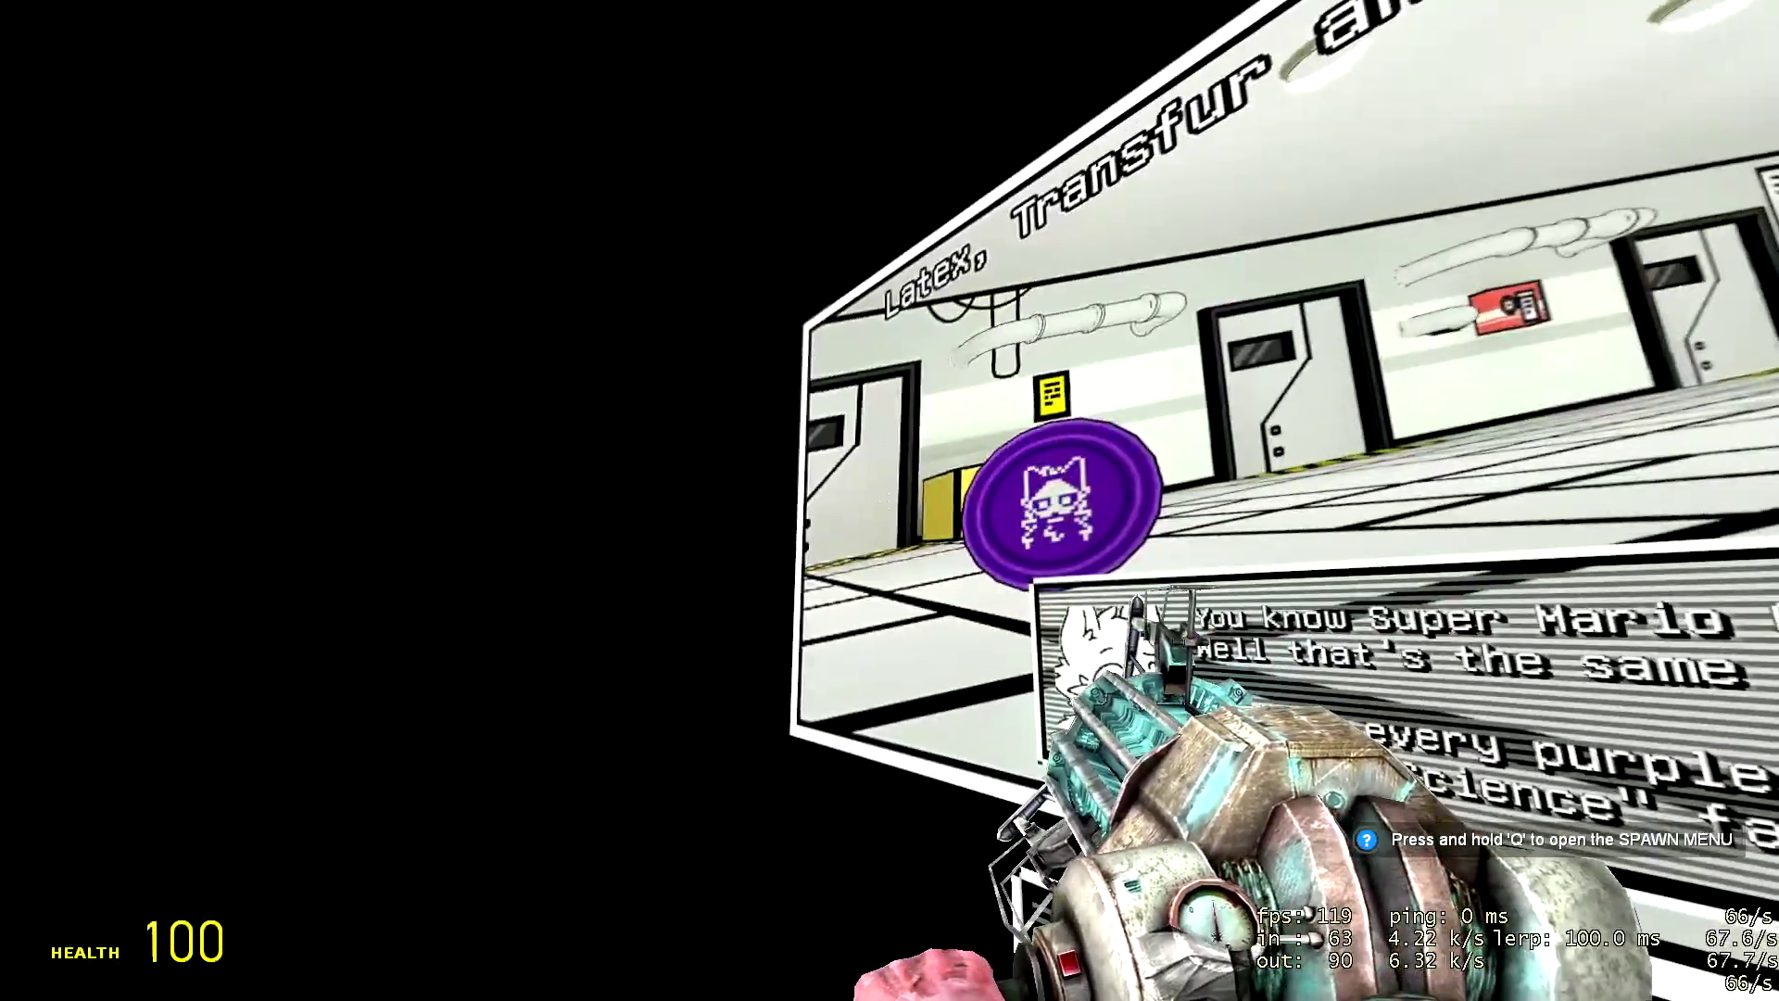
scroll(890, 502, "up", 1)
Step: Switch to the crowbar and start the purple-coin mission from the board's START panel
left_click(890, 500)
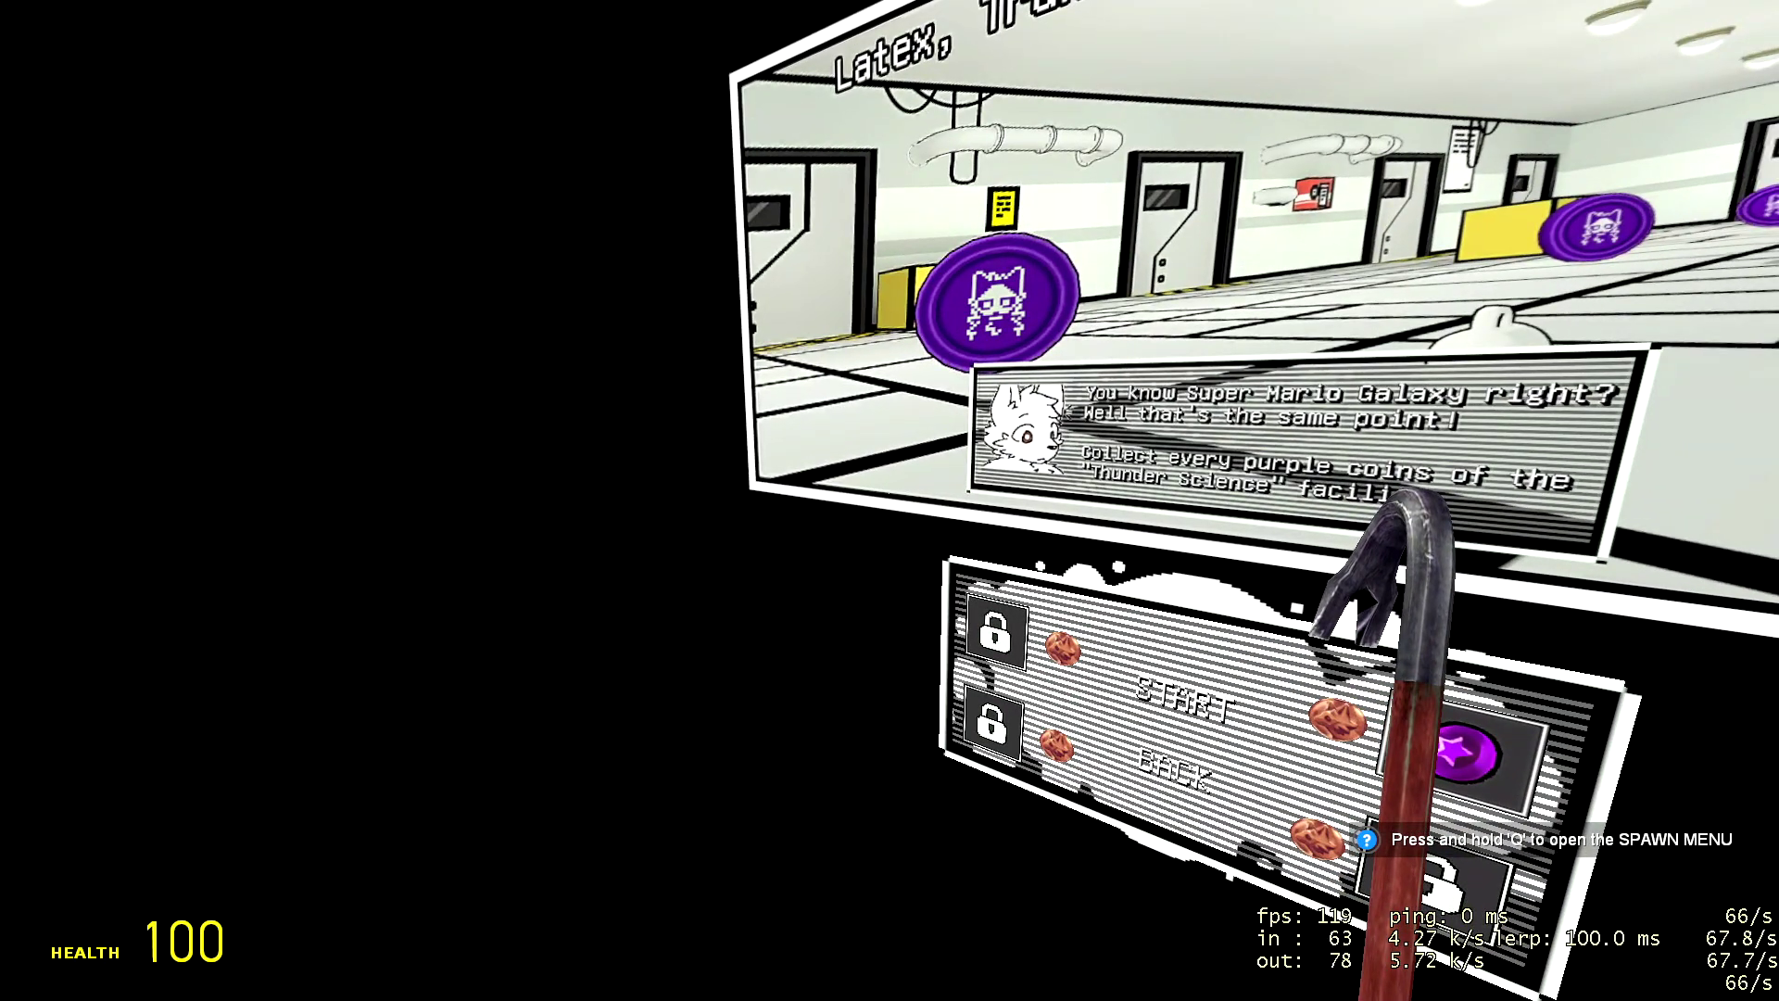
key("w")
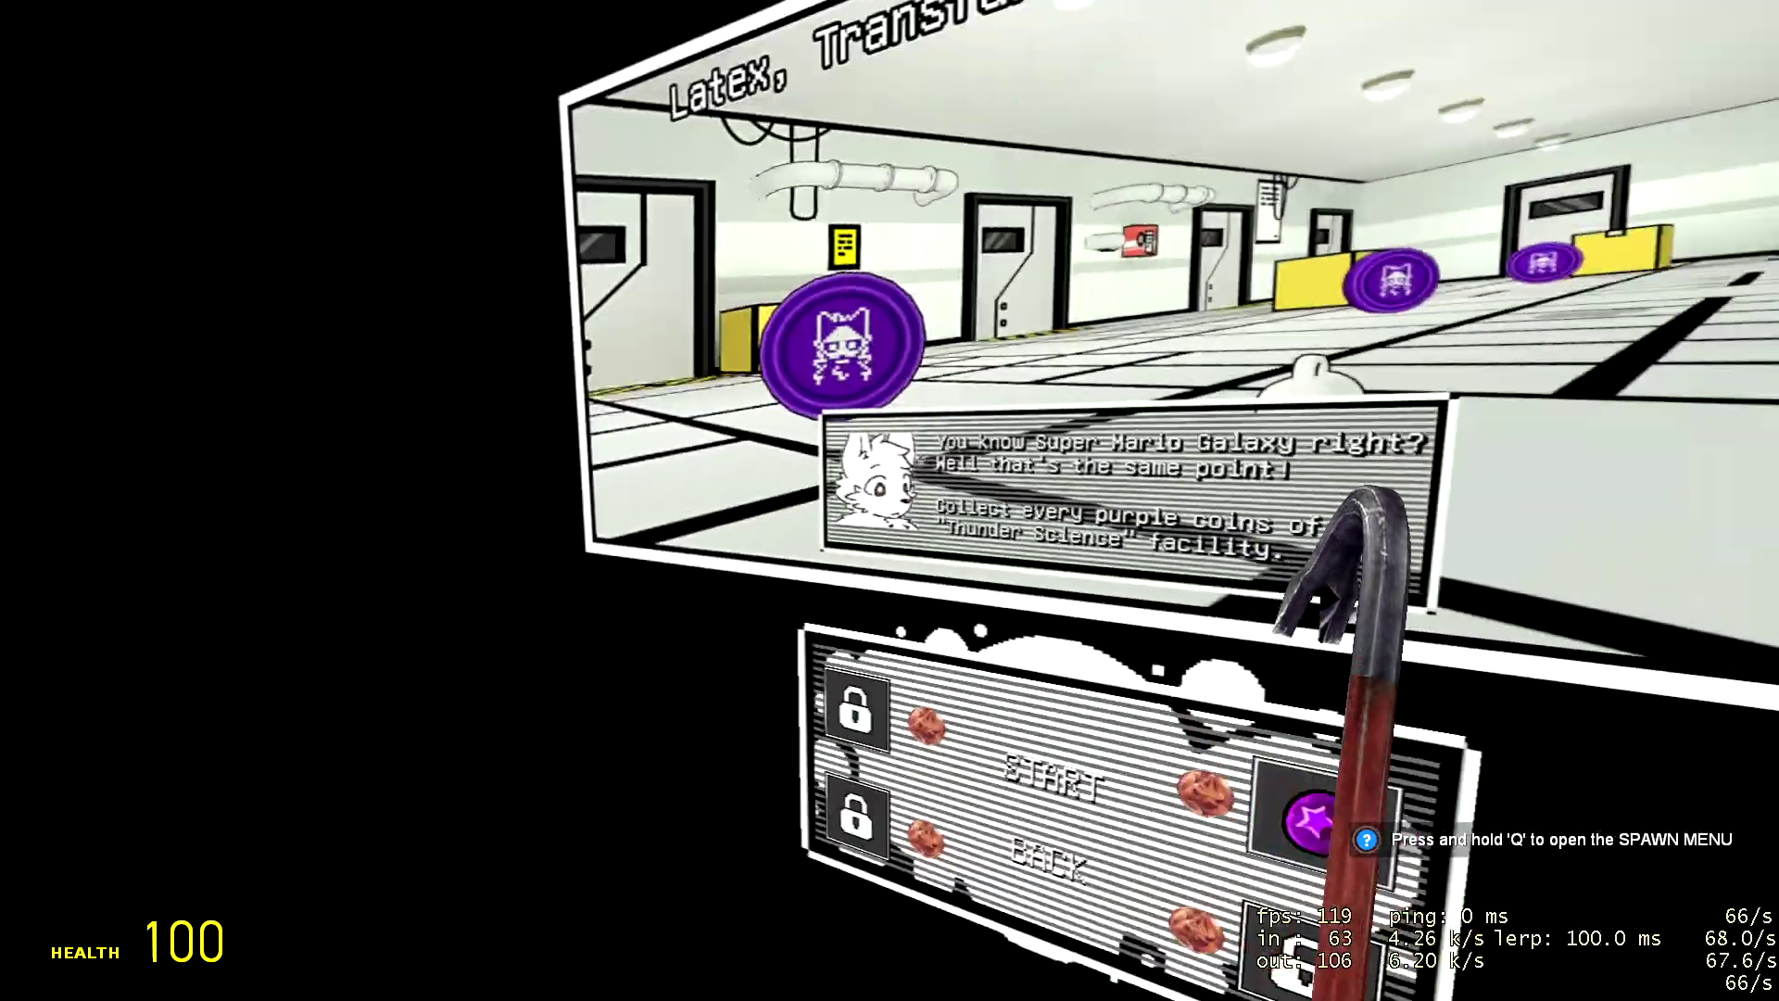
key("w")
key("w")
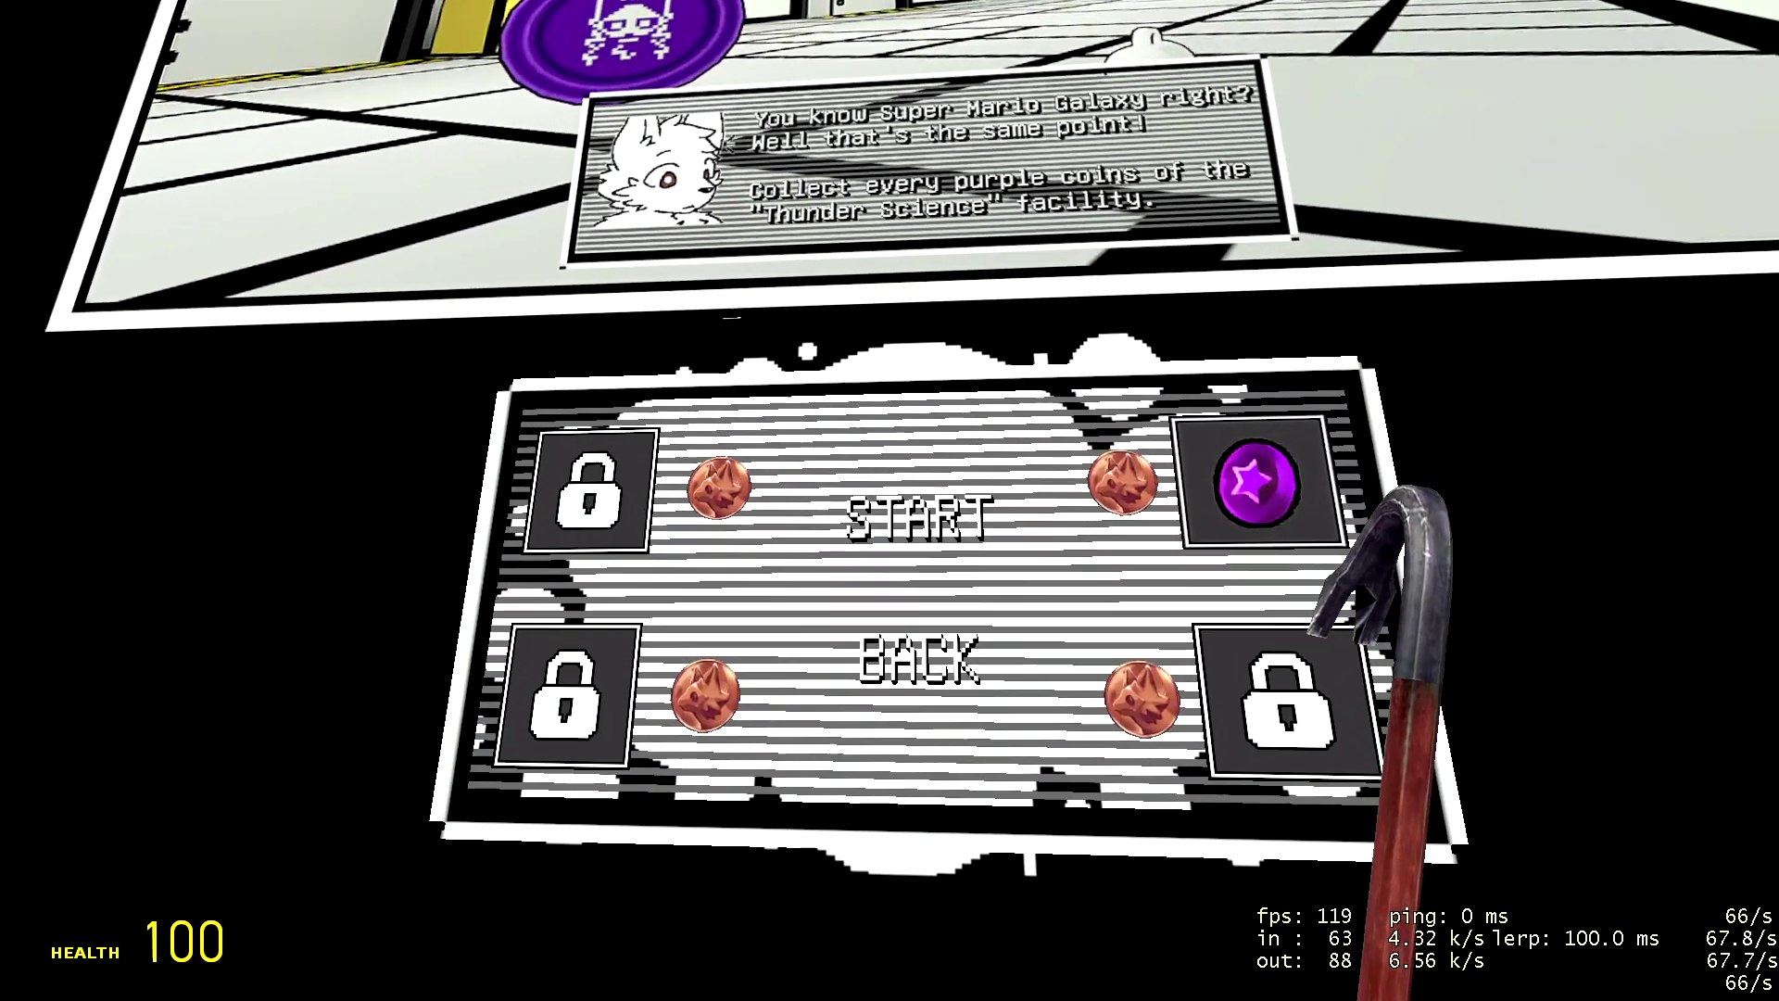
key("w")
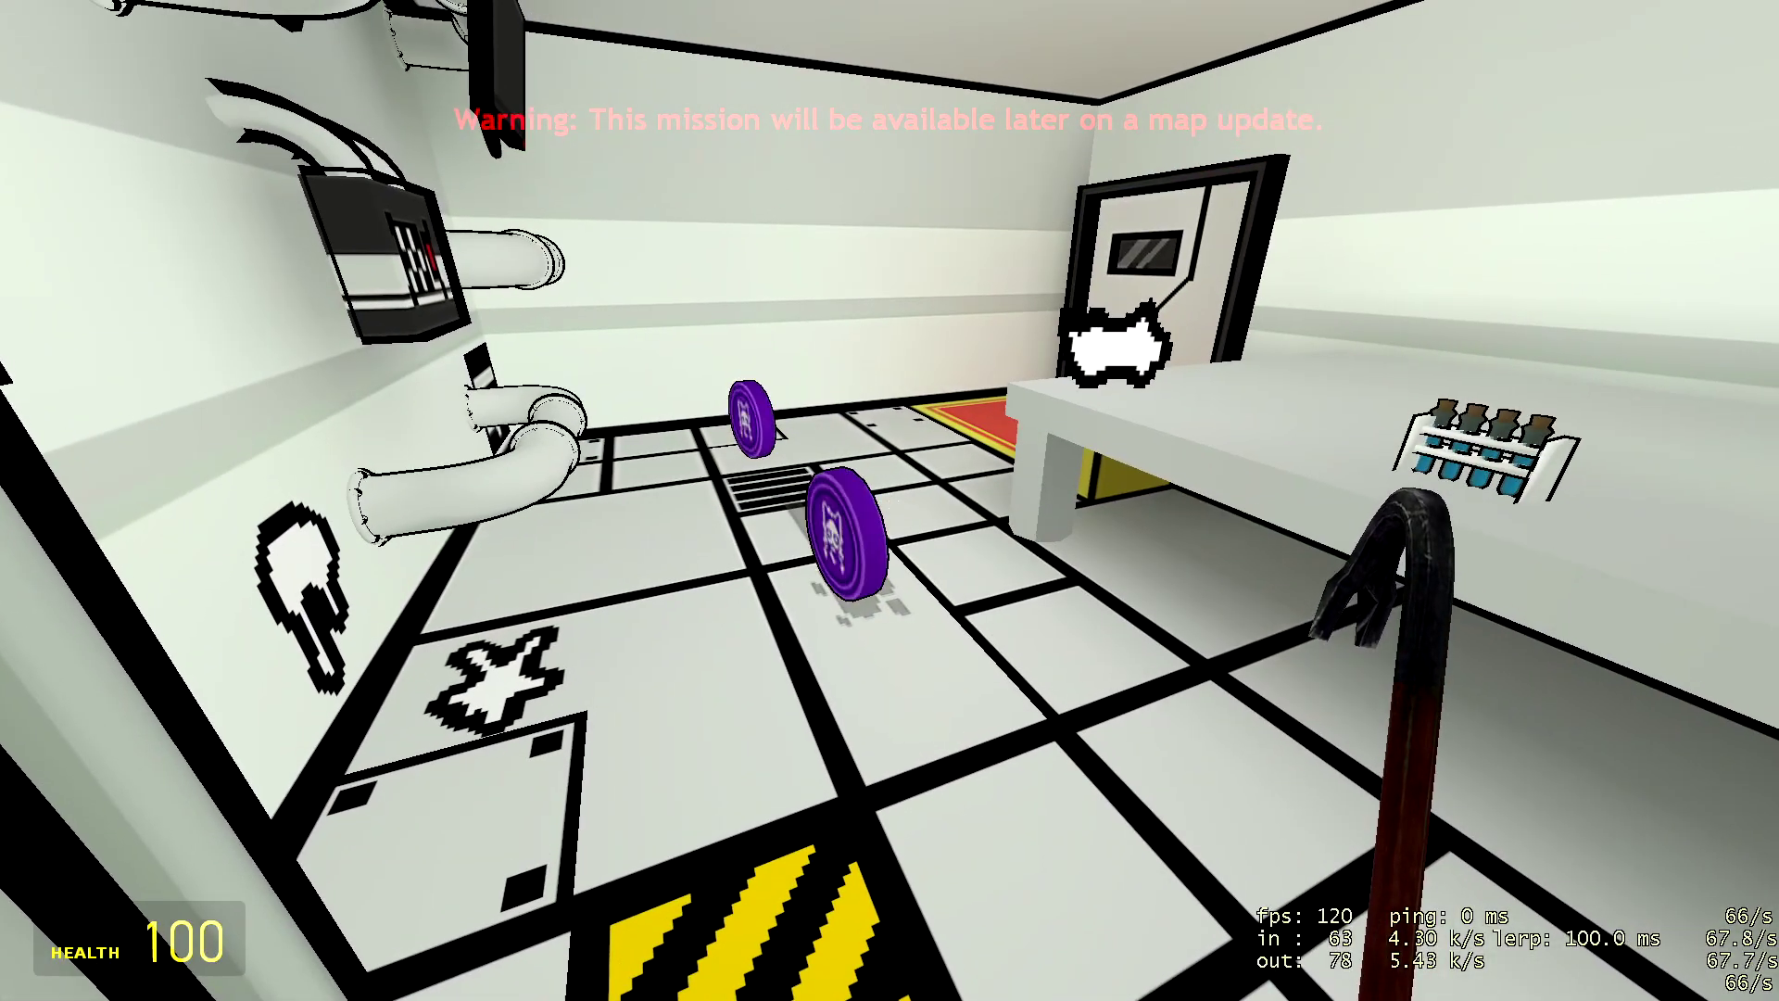
Step: Walk past the purple coins and the table down the corridor
key("w")
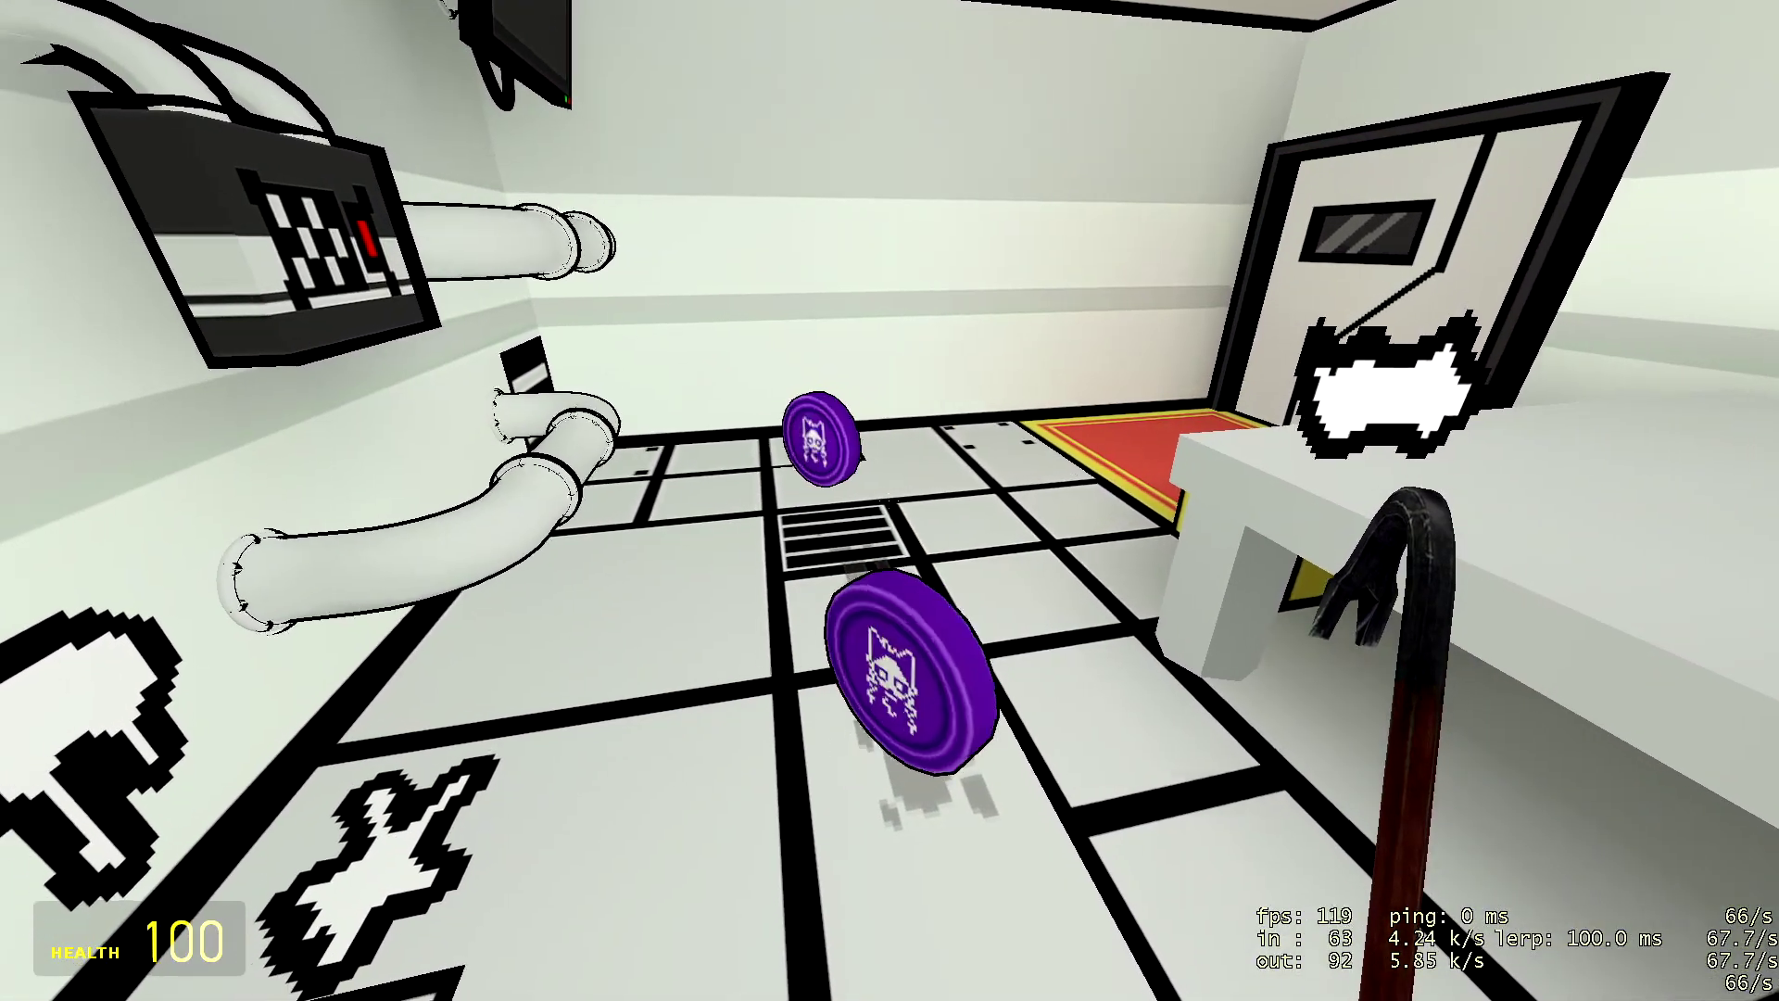
key("w")
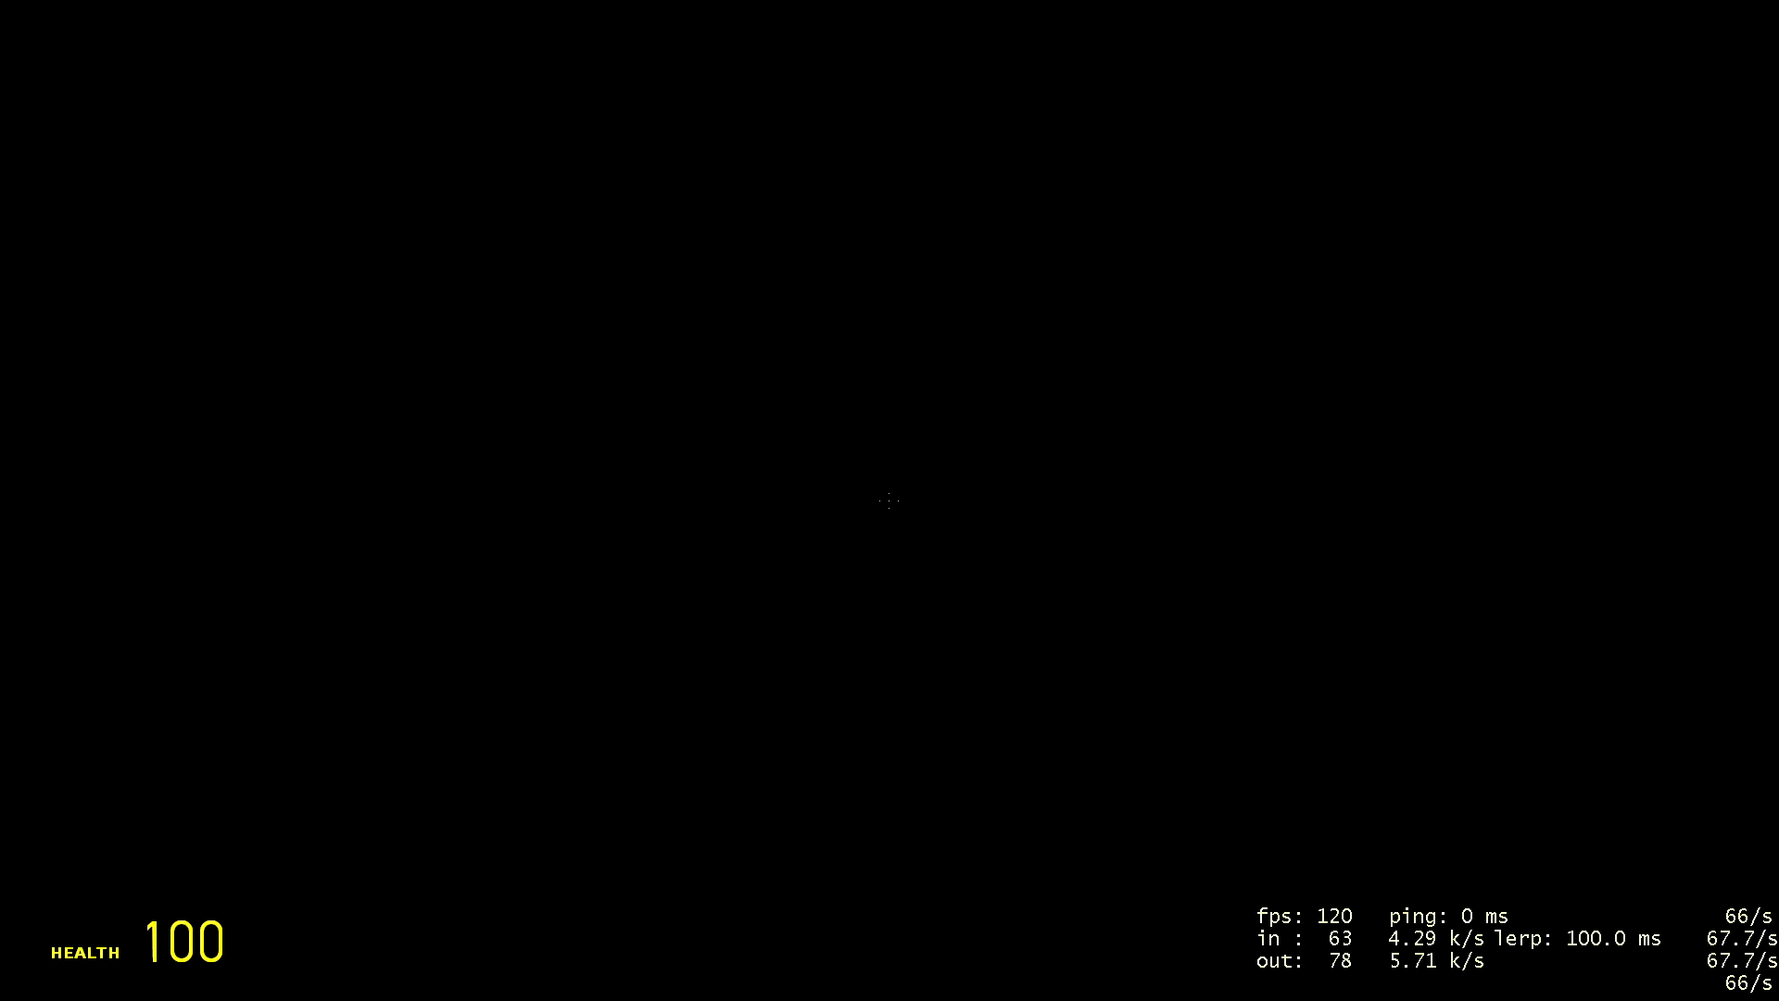
key("w")
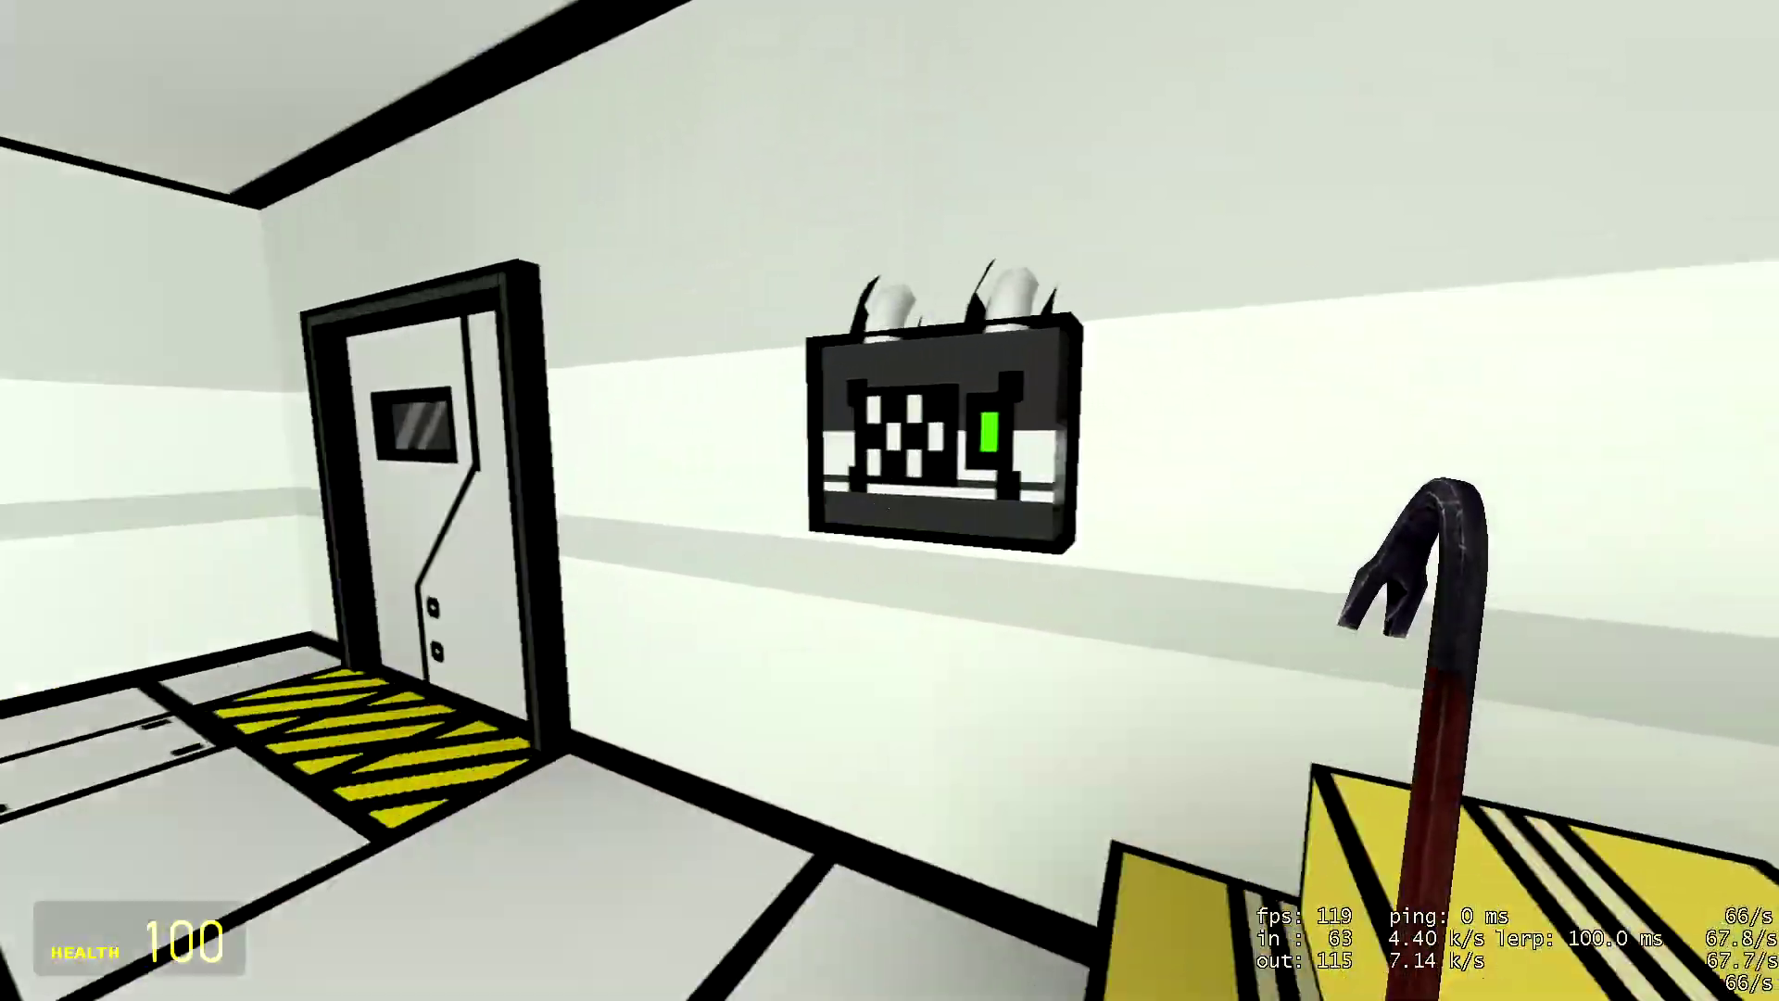
Step: Go through the end room's right-hand door into the office and onto the red carpet
key("w")
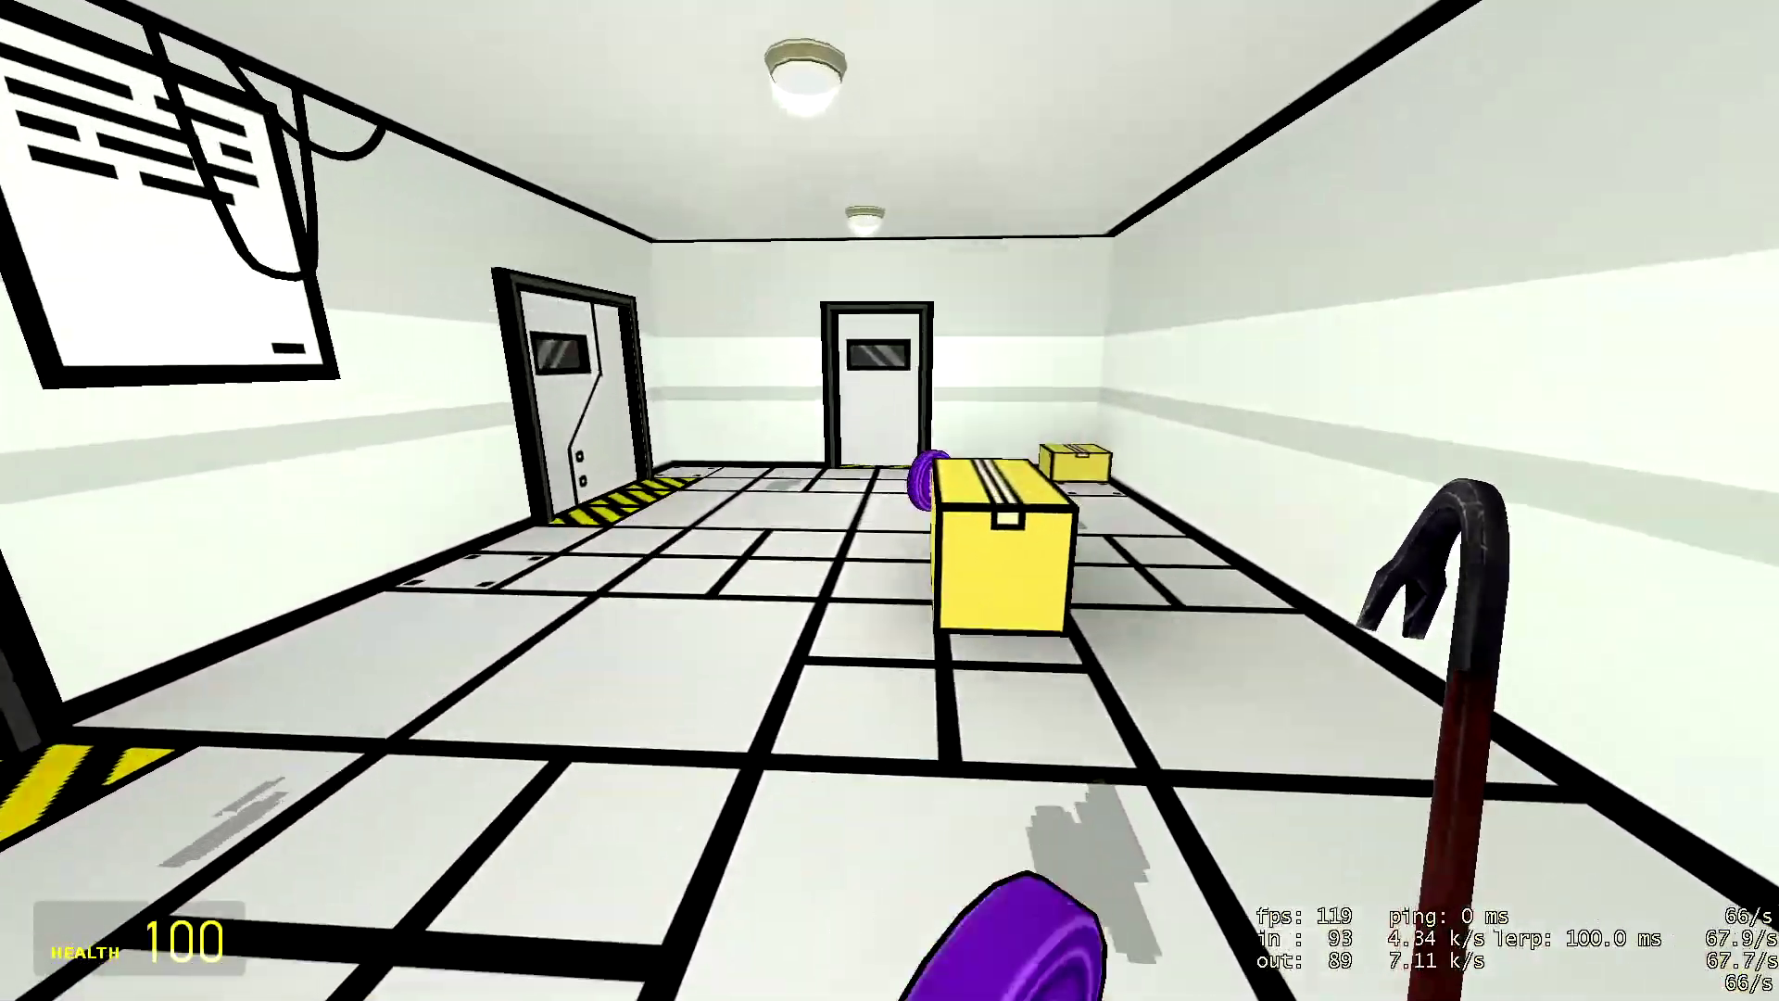
key("w")
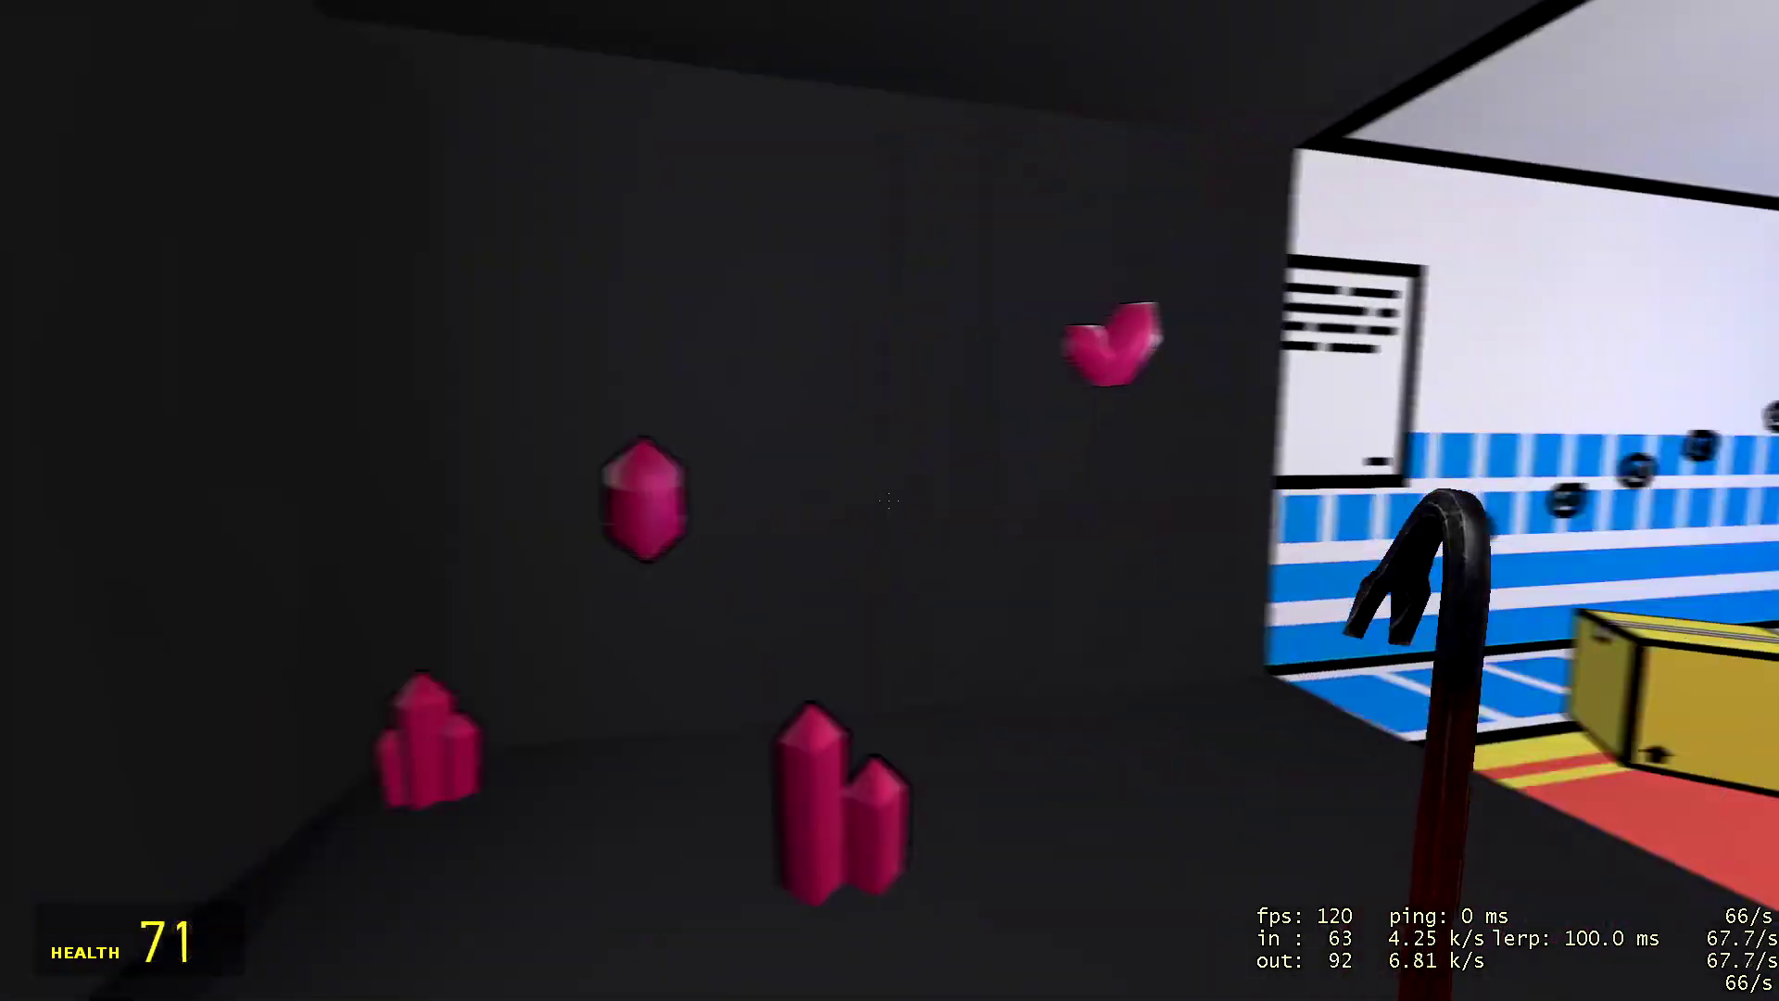
key("grave")
key("grave")
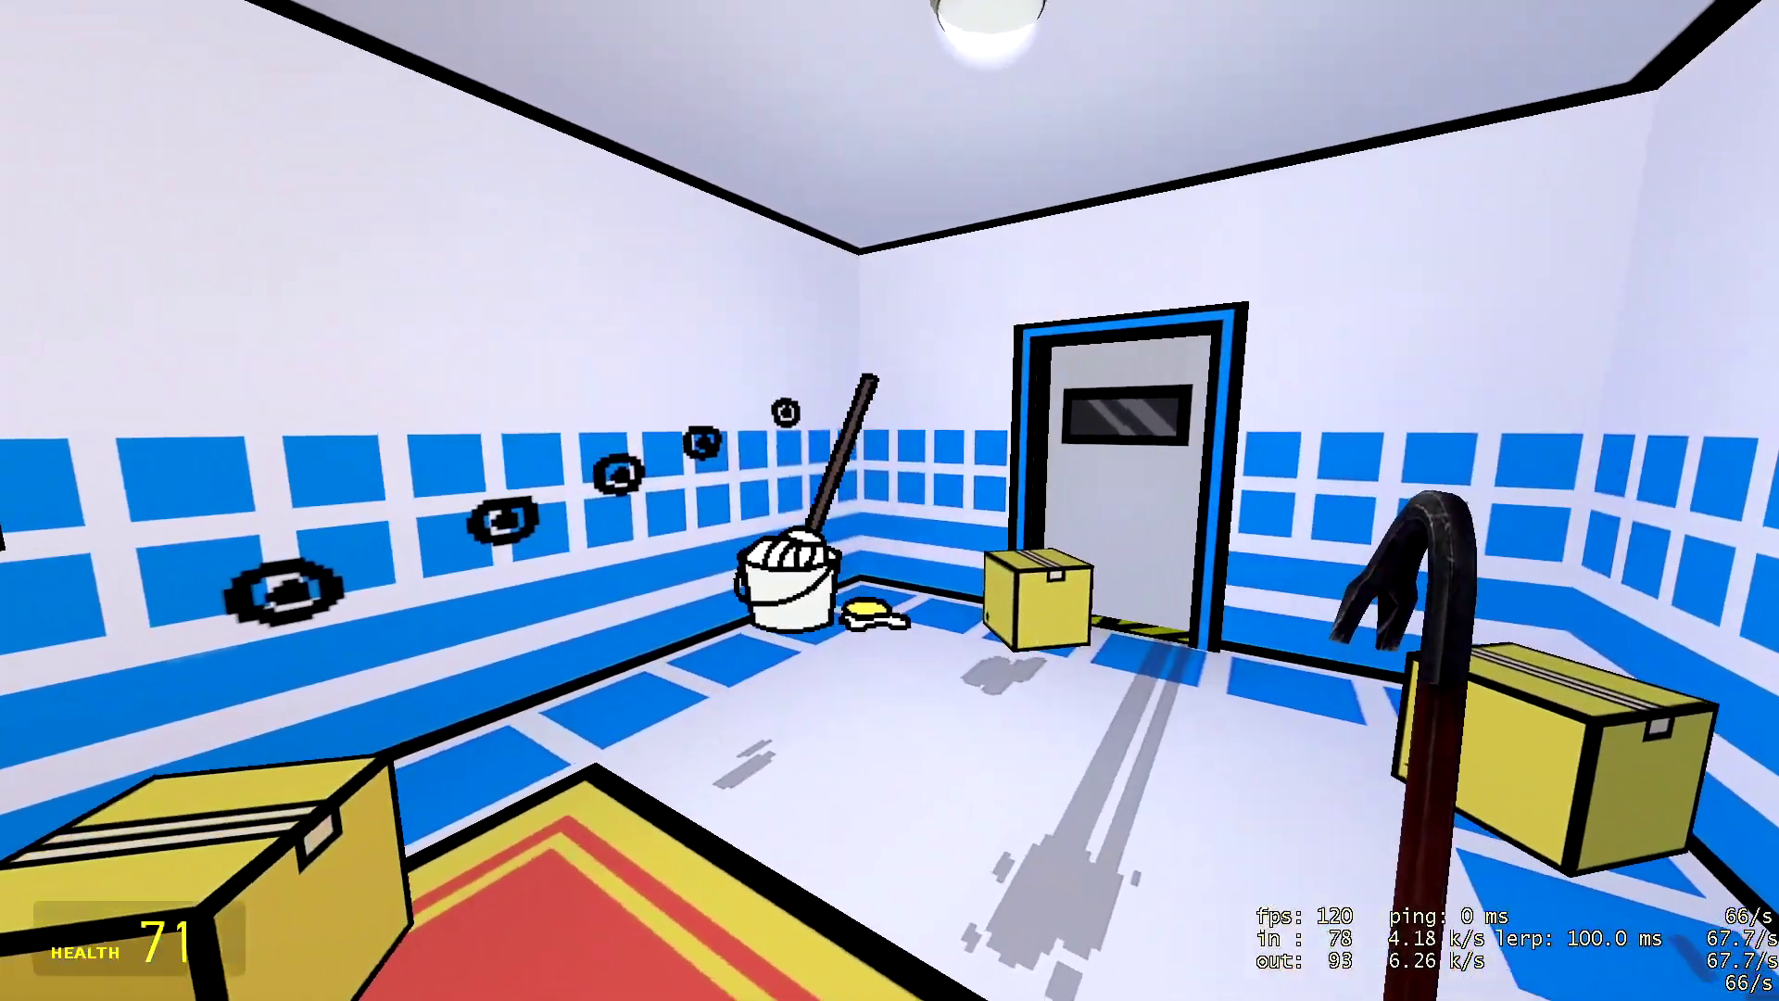
key("w")
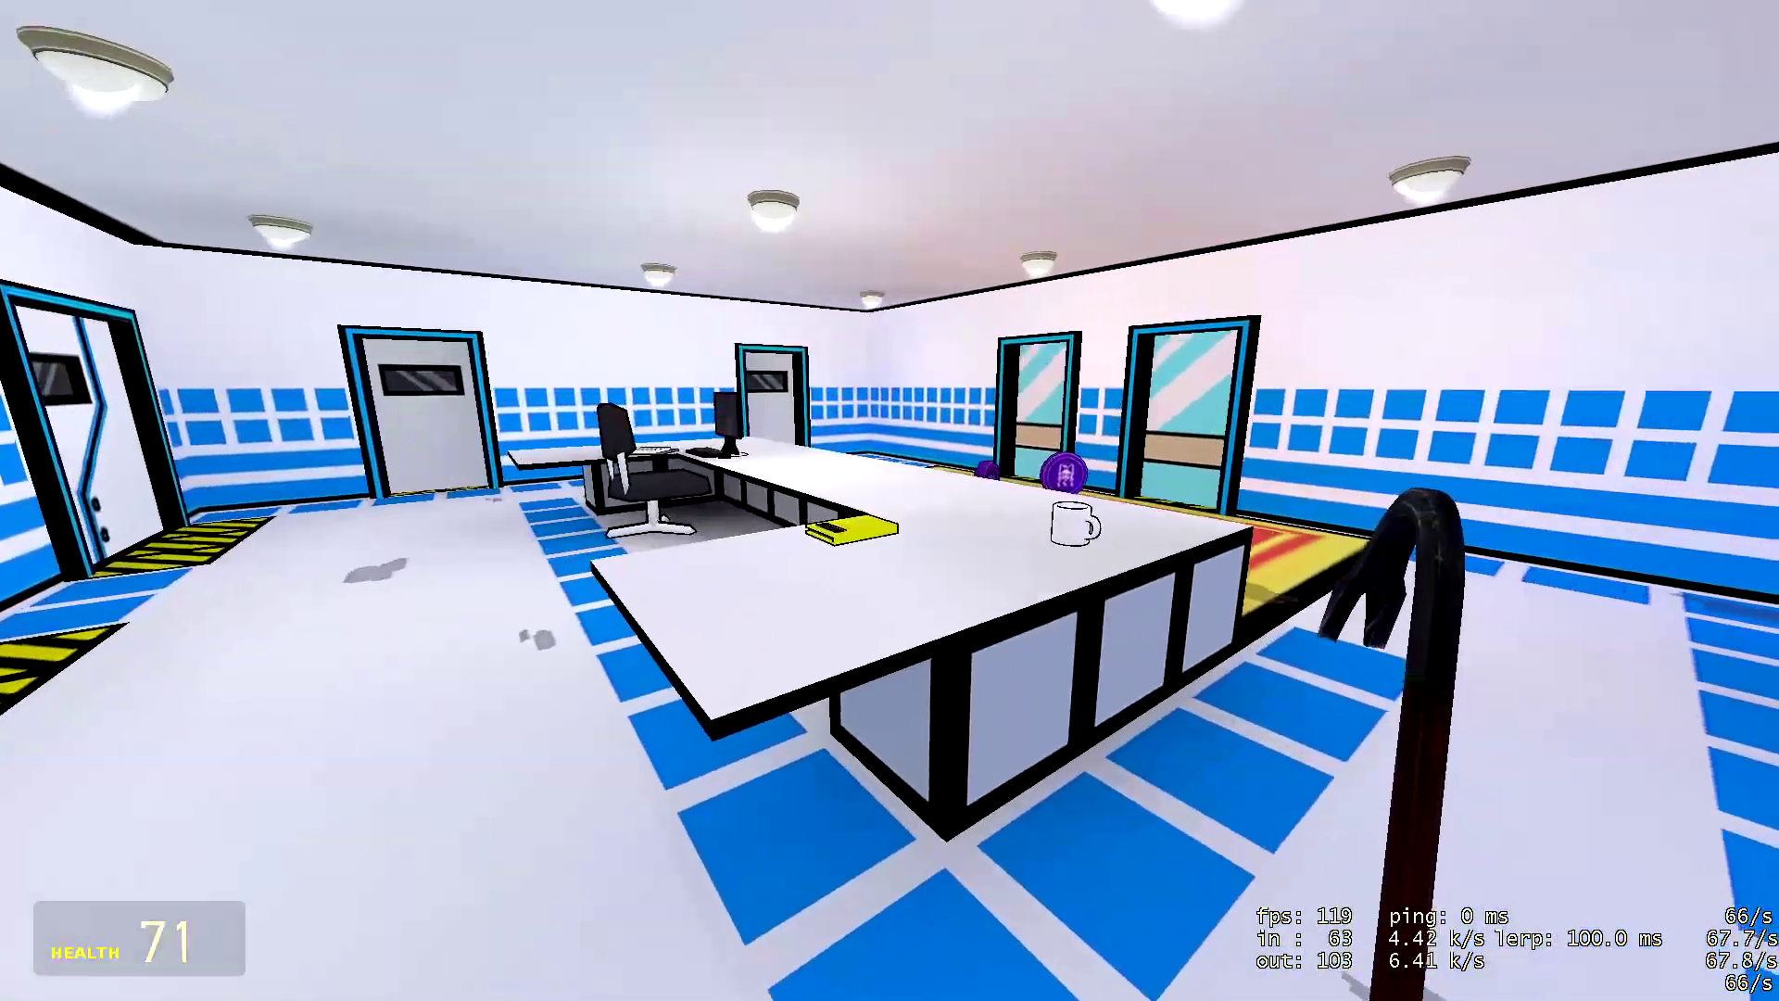
key("w")
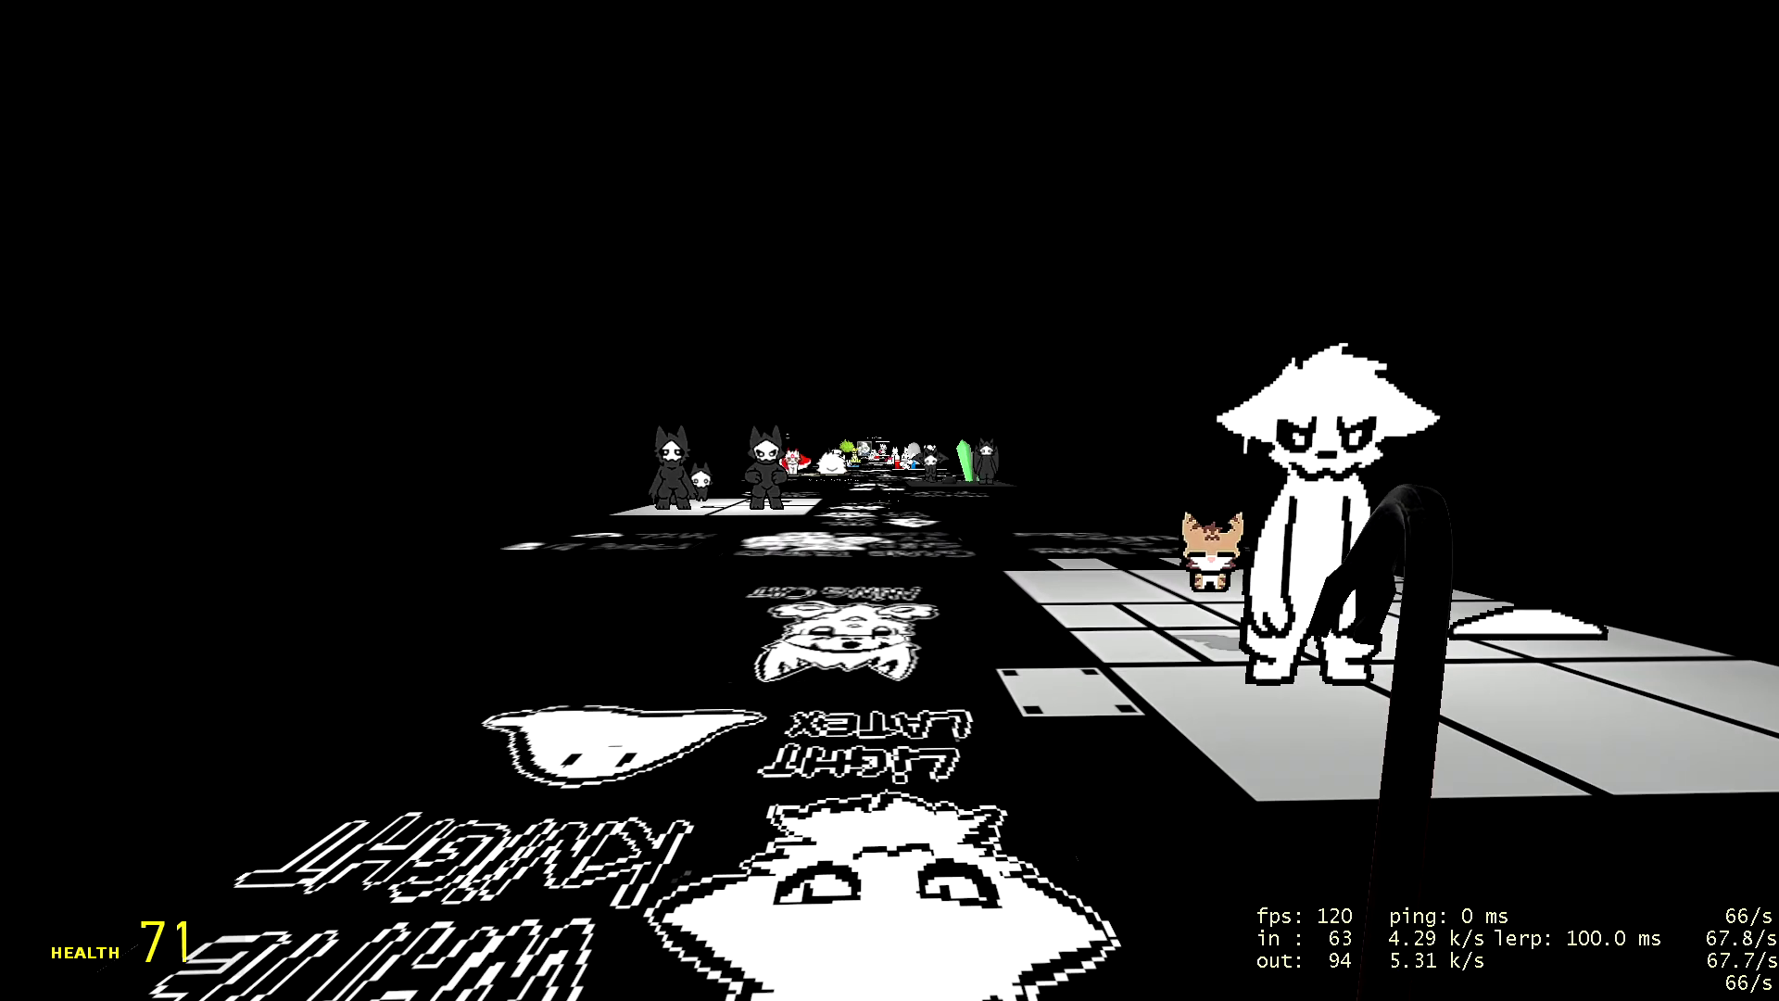
Step: Cross the credits floor past the character sprites, green bush and pink crystals to the yellow forklift
key("w")
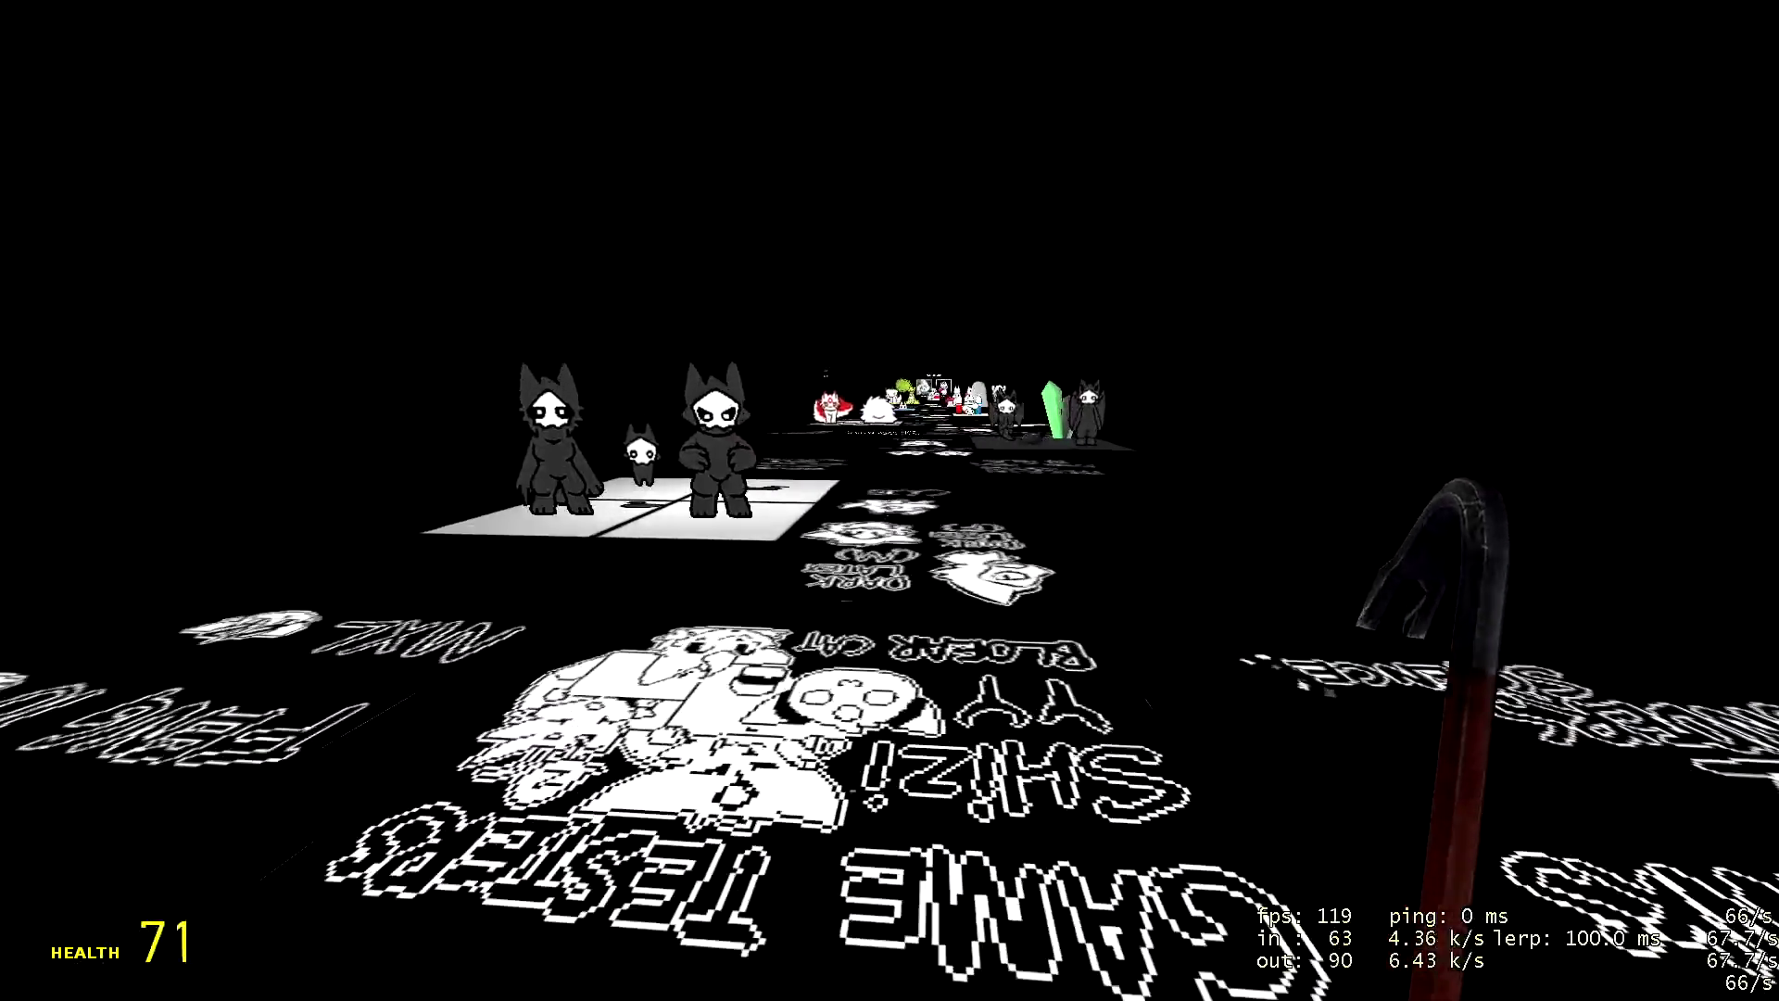
key("w")
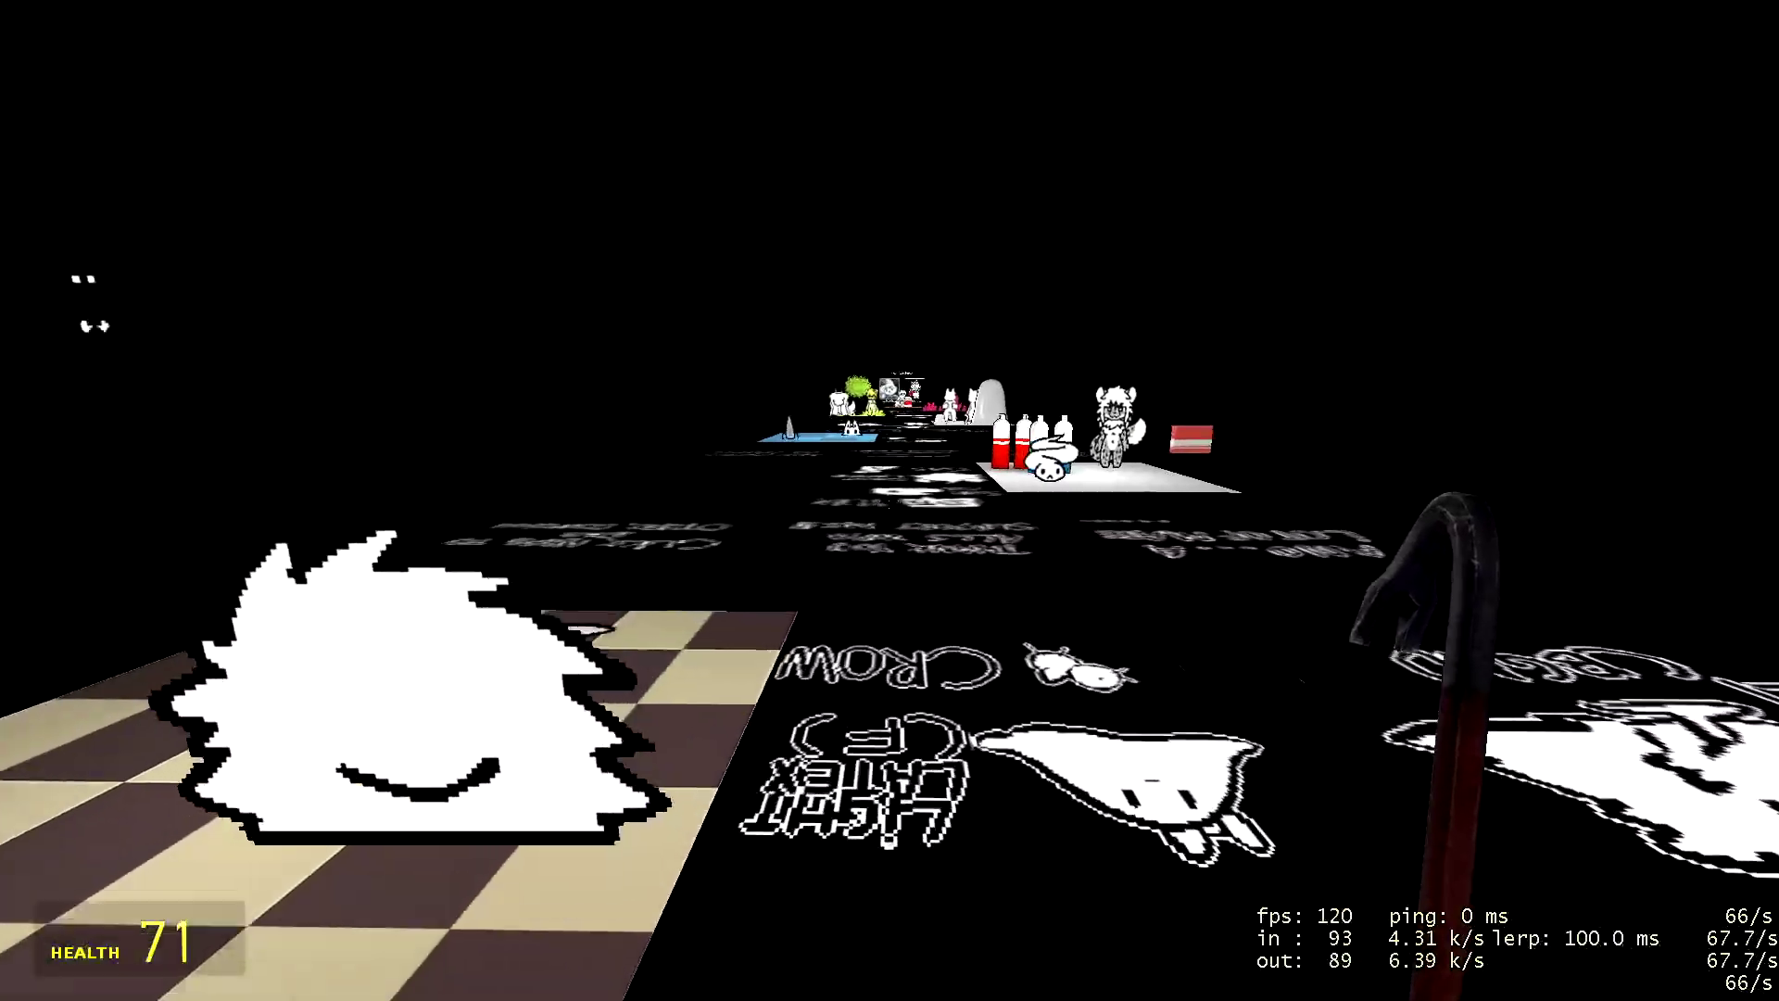
key("w")
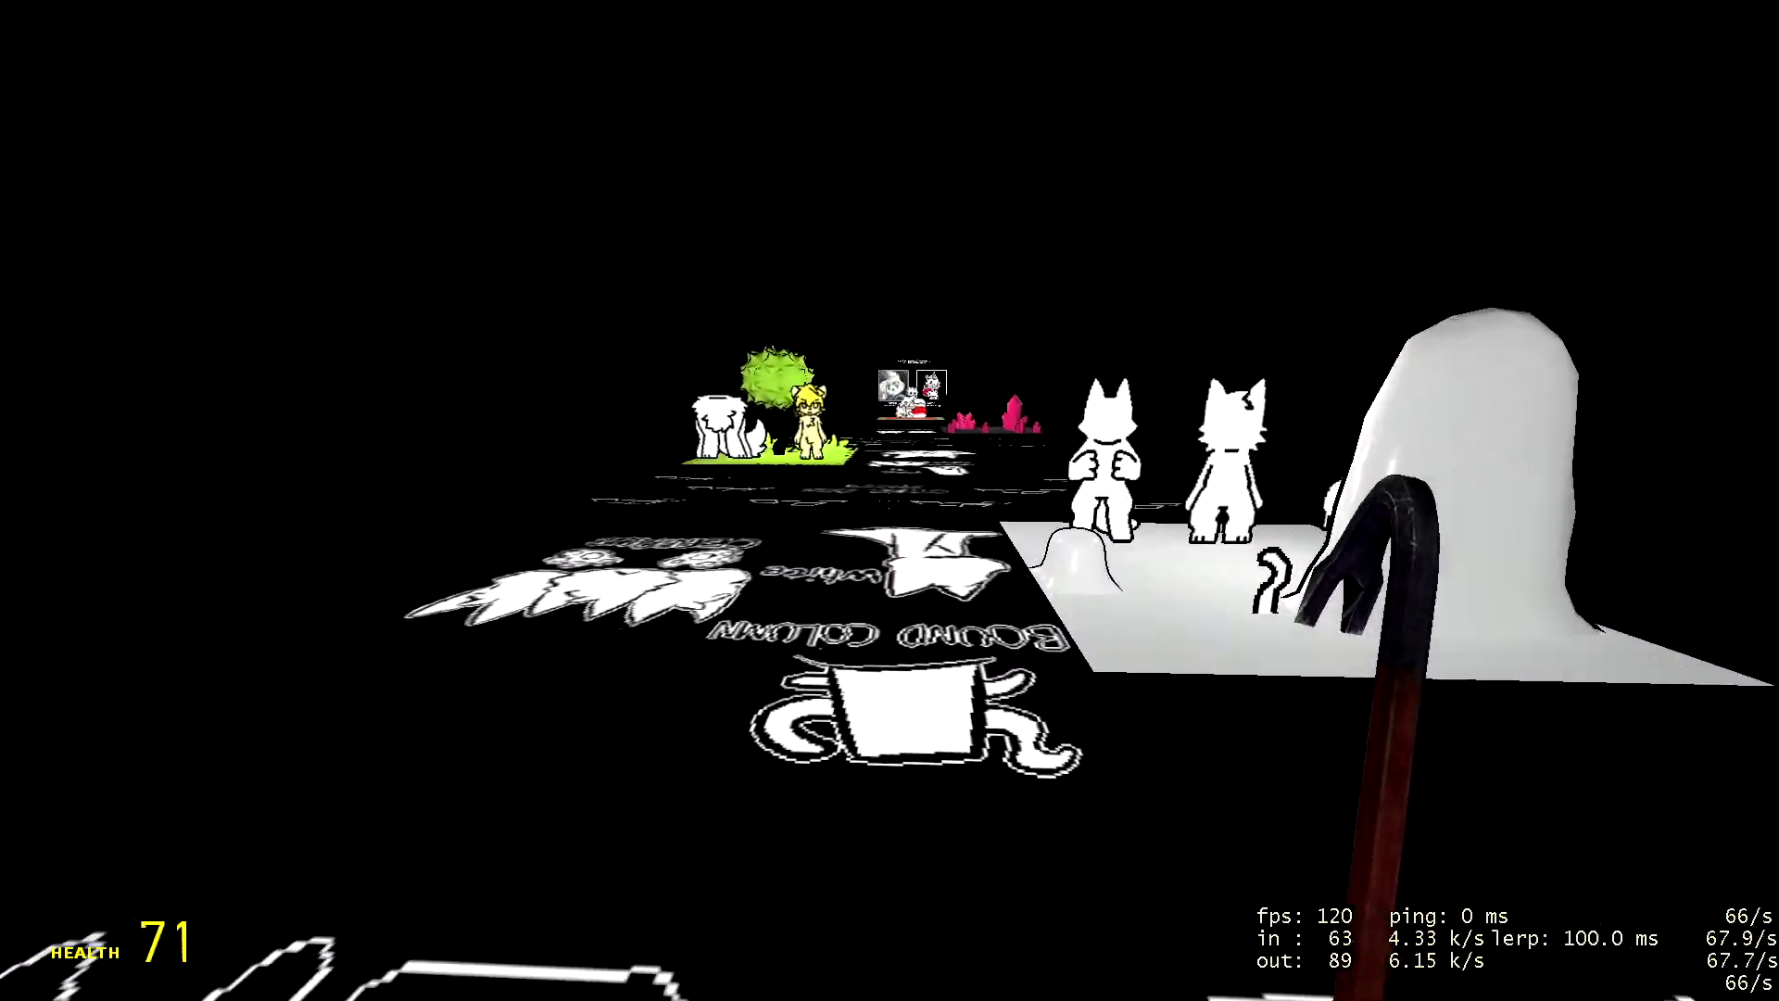
key("w")
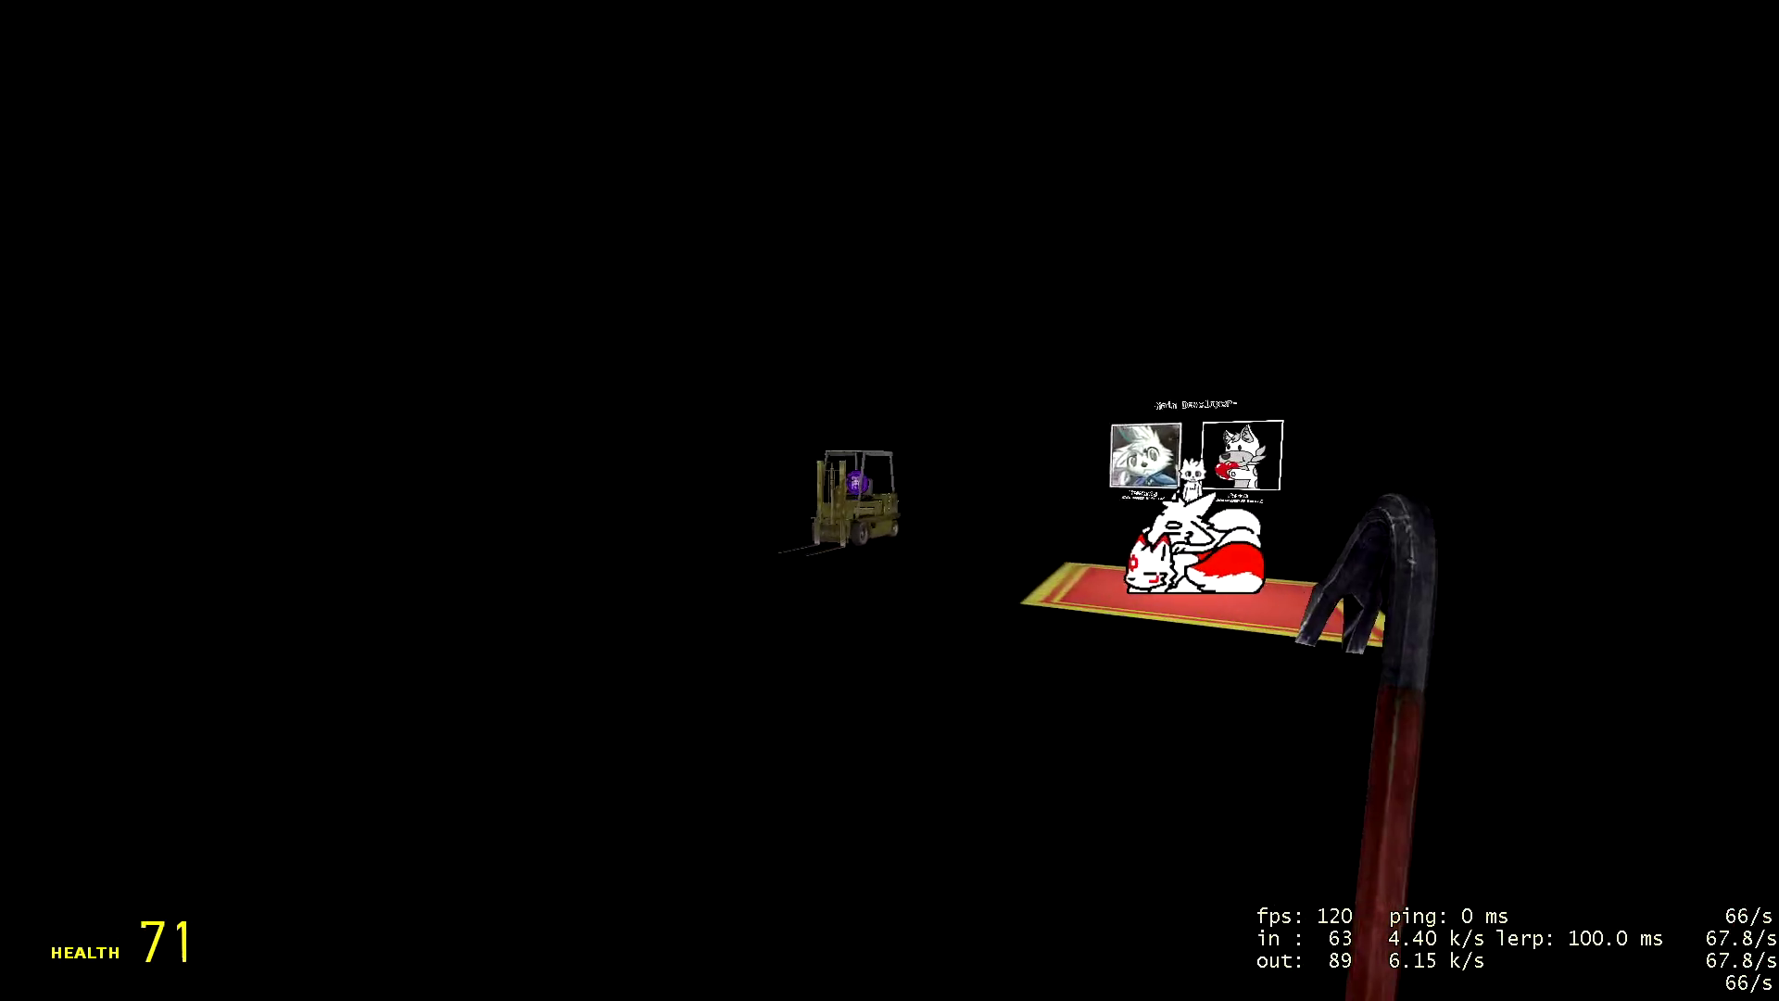
key("w")
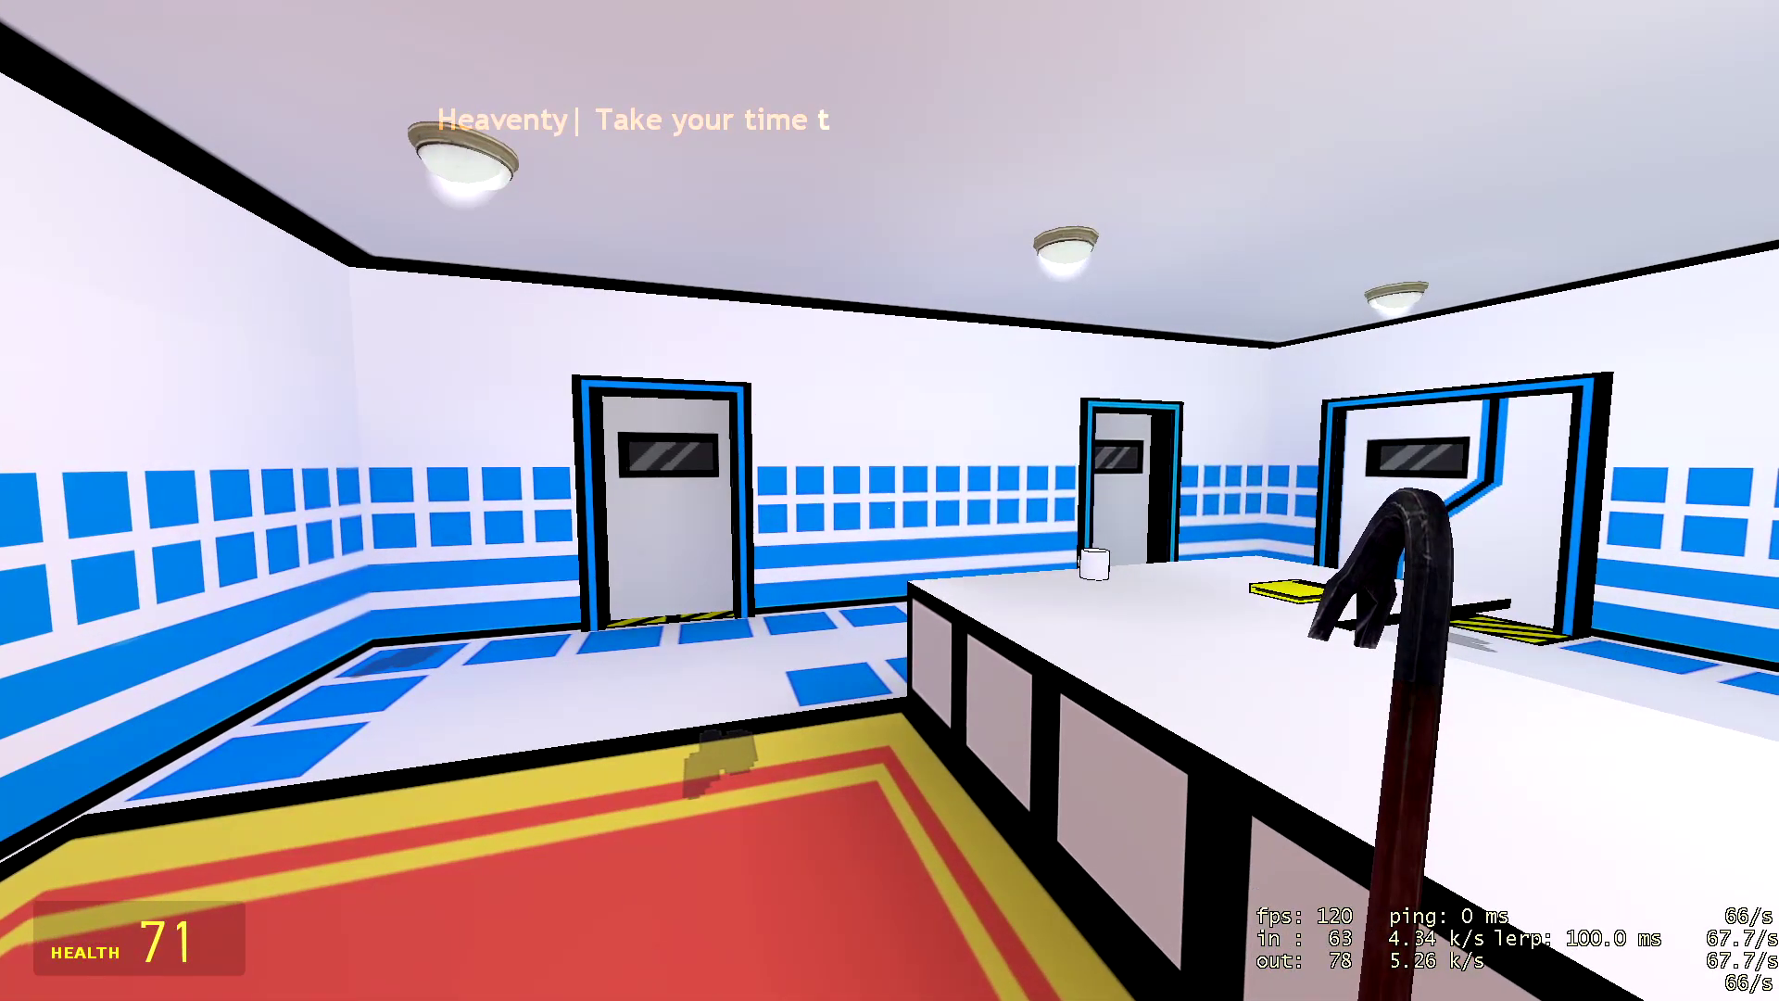
Step: Enable noclip and fly through the white ghost room out to a different building
key("Escape")
key("Up")
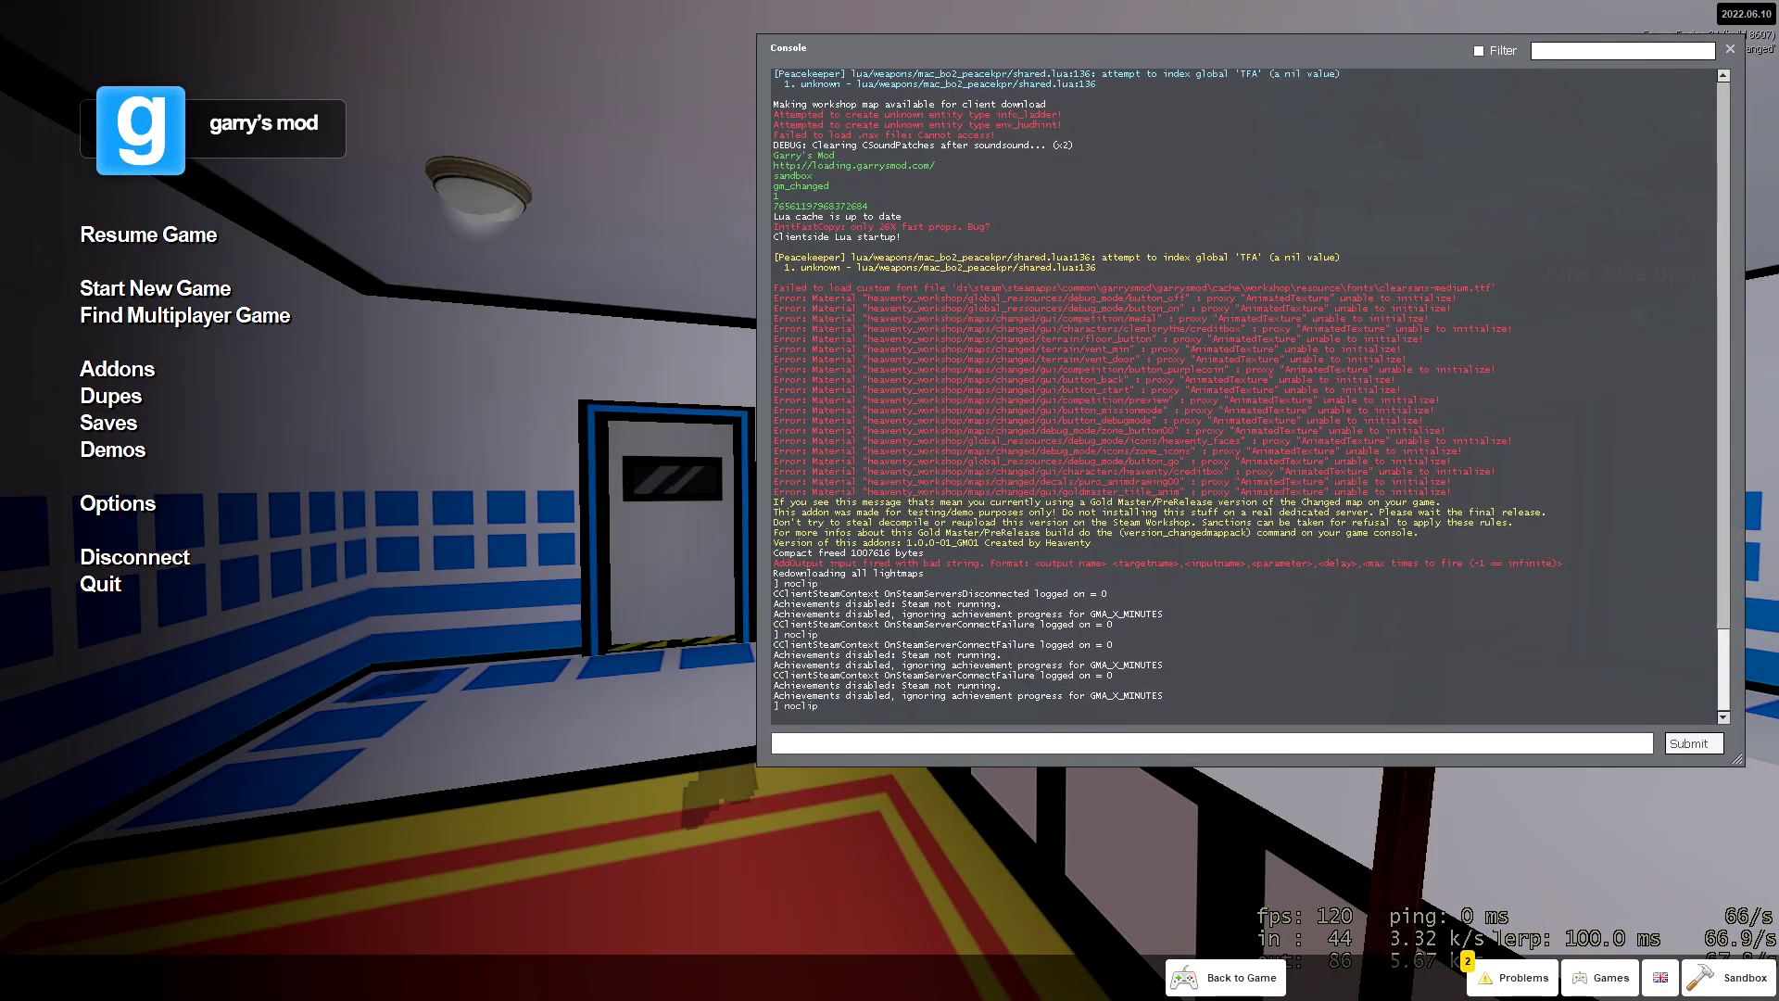
key("Escape")
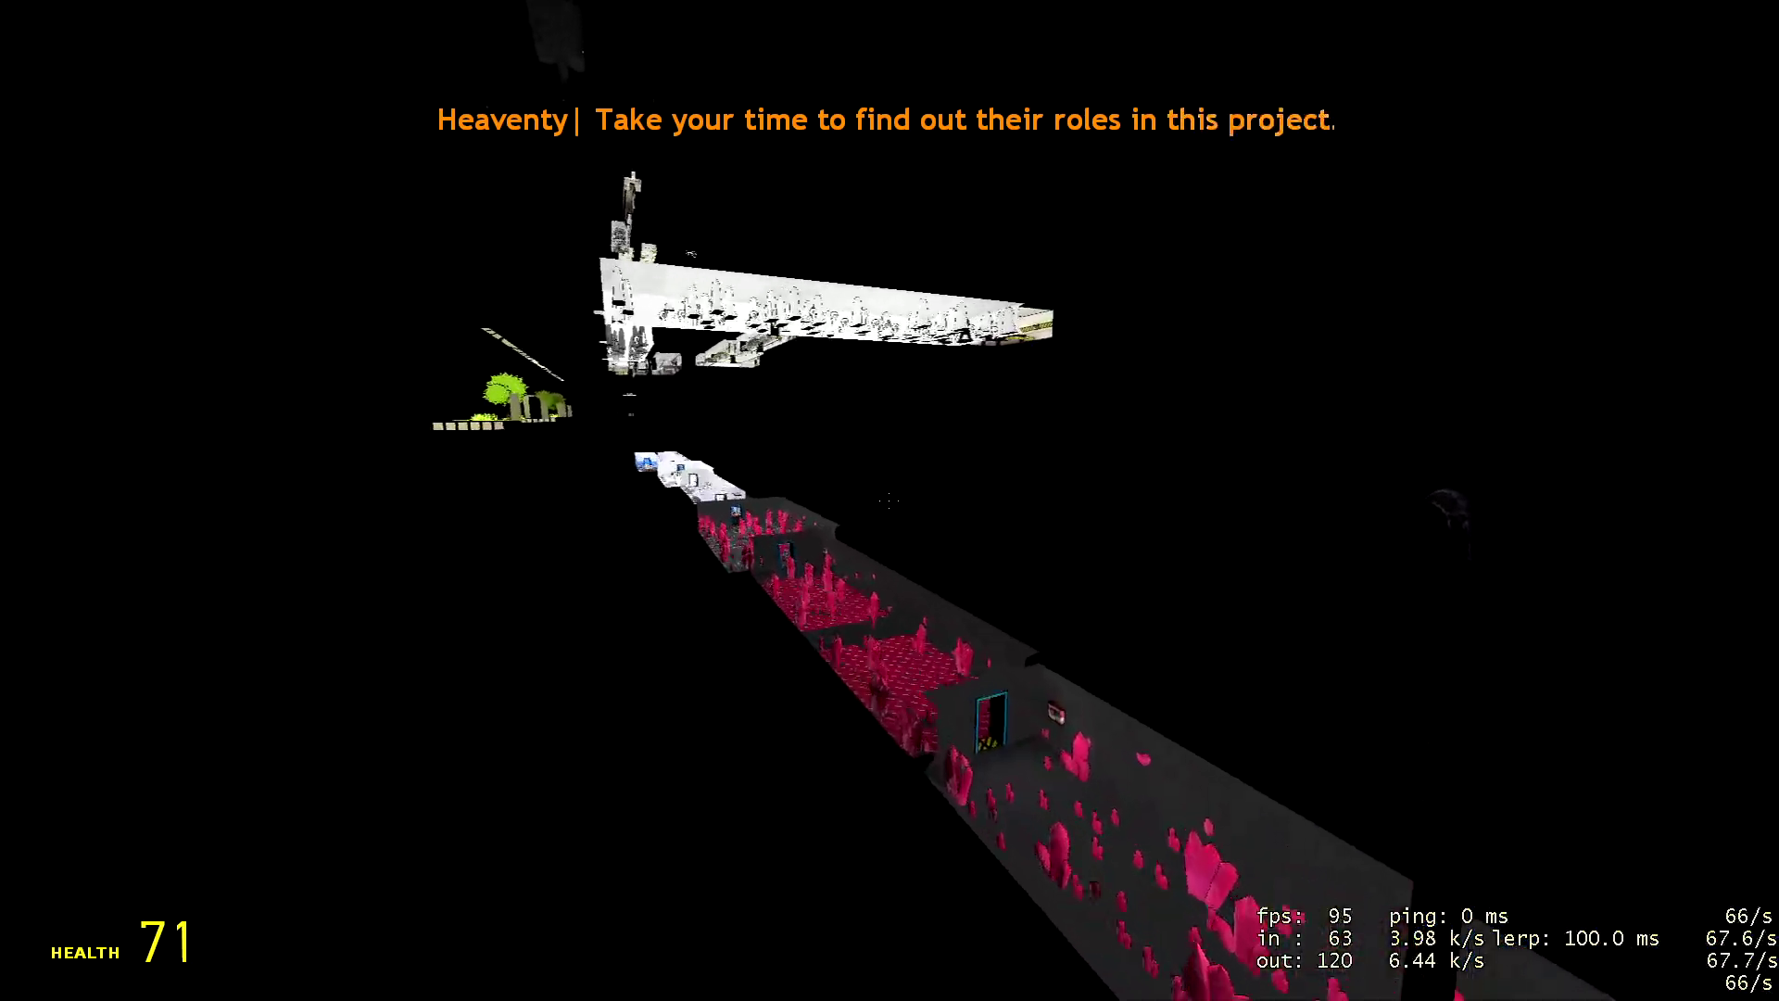
key("w")
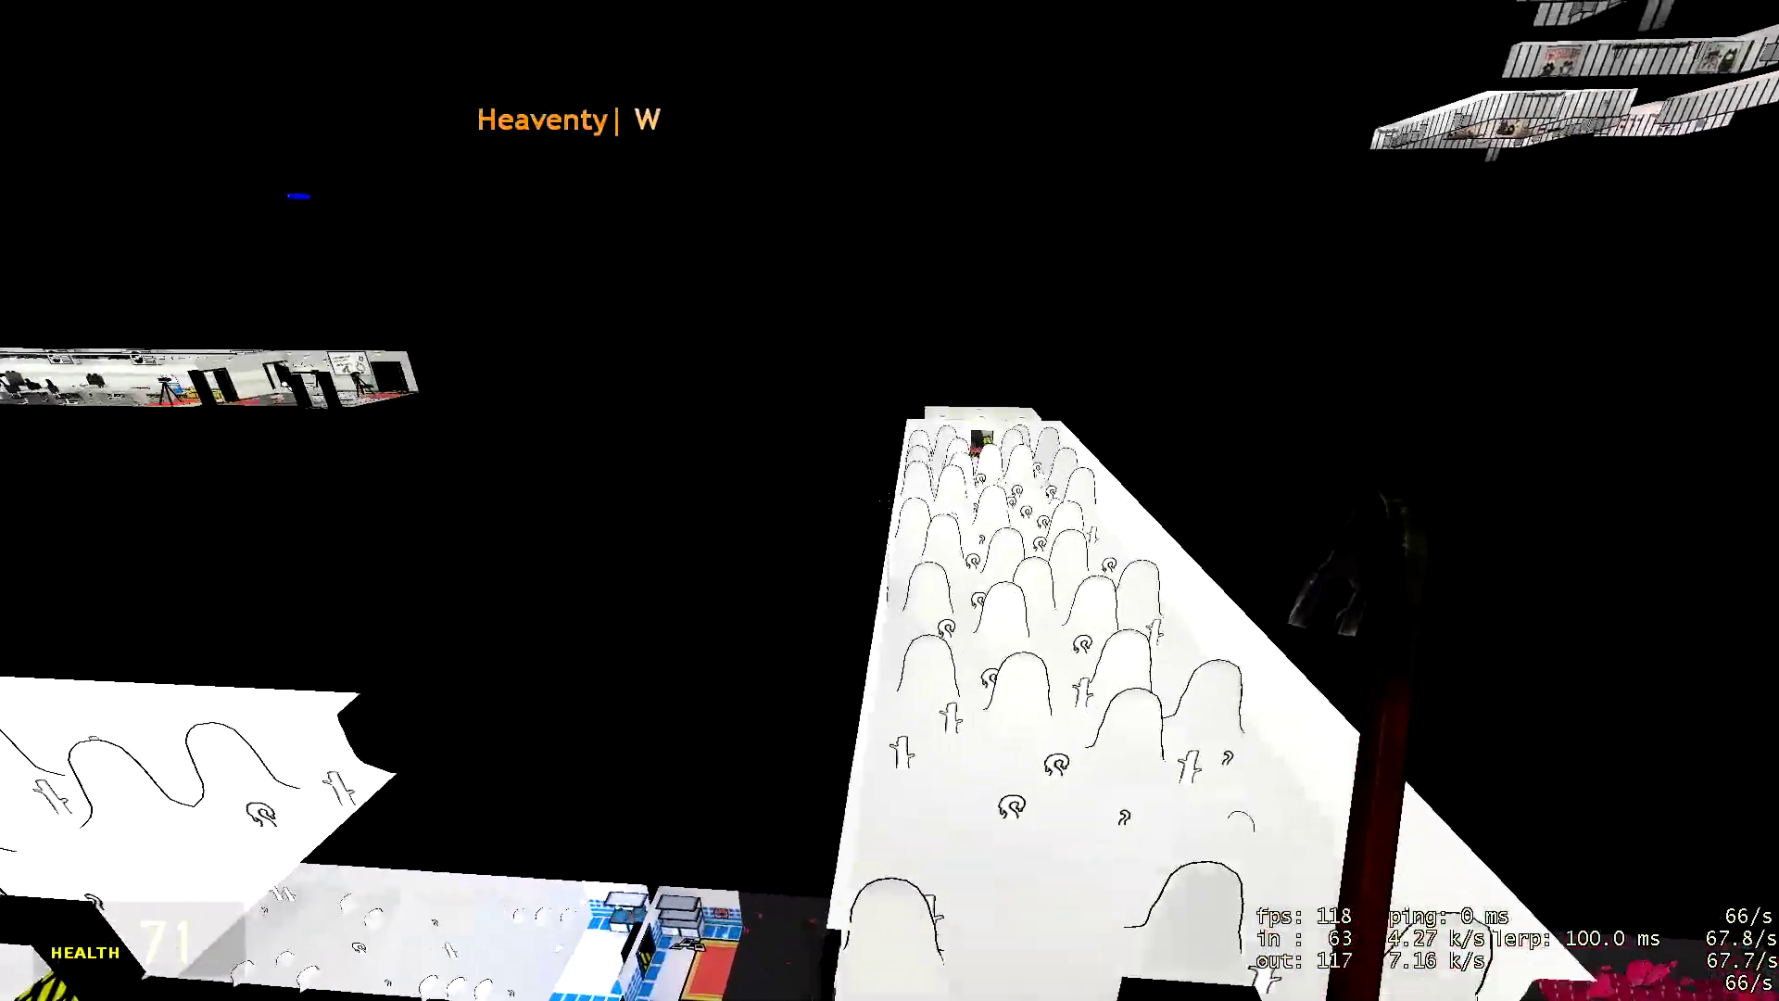
key("w")
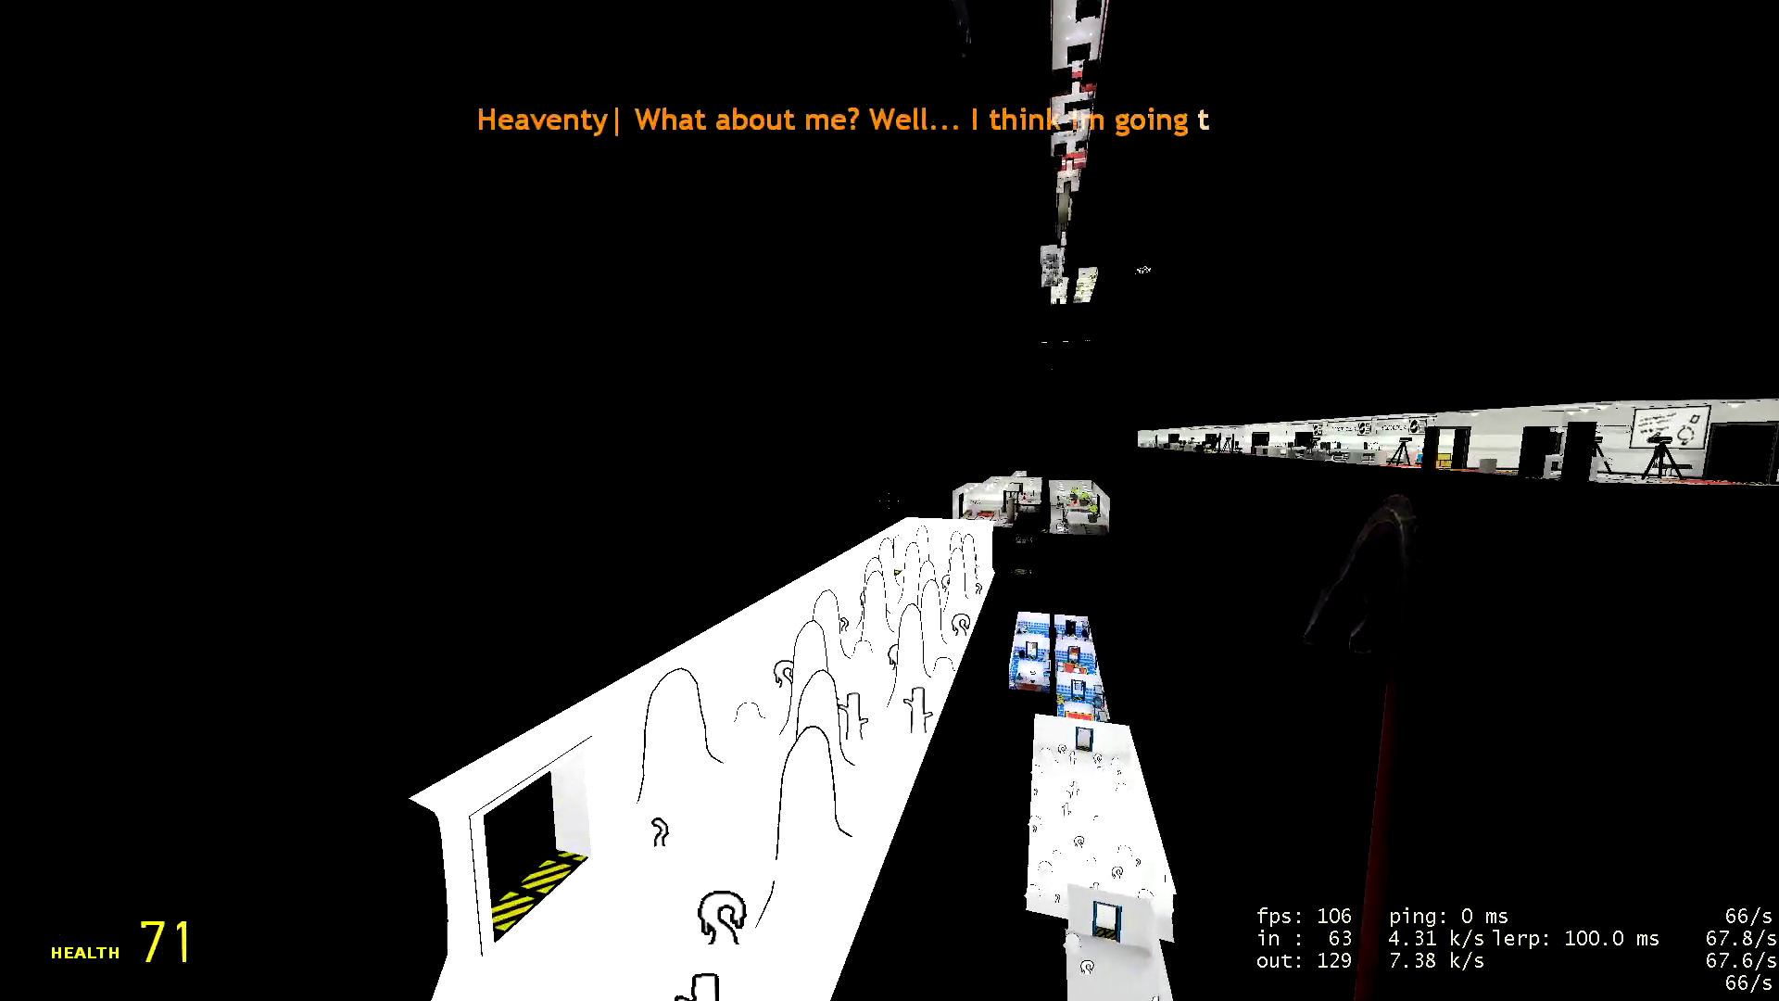
key("w")
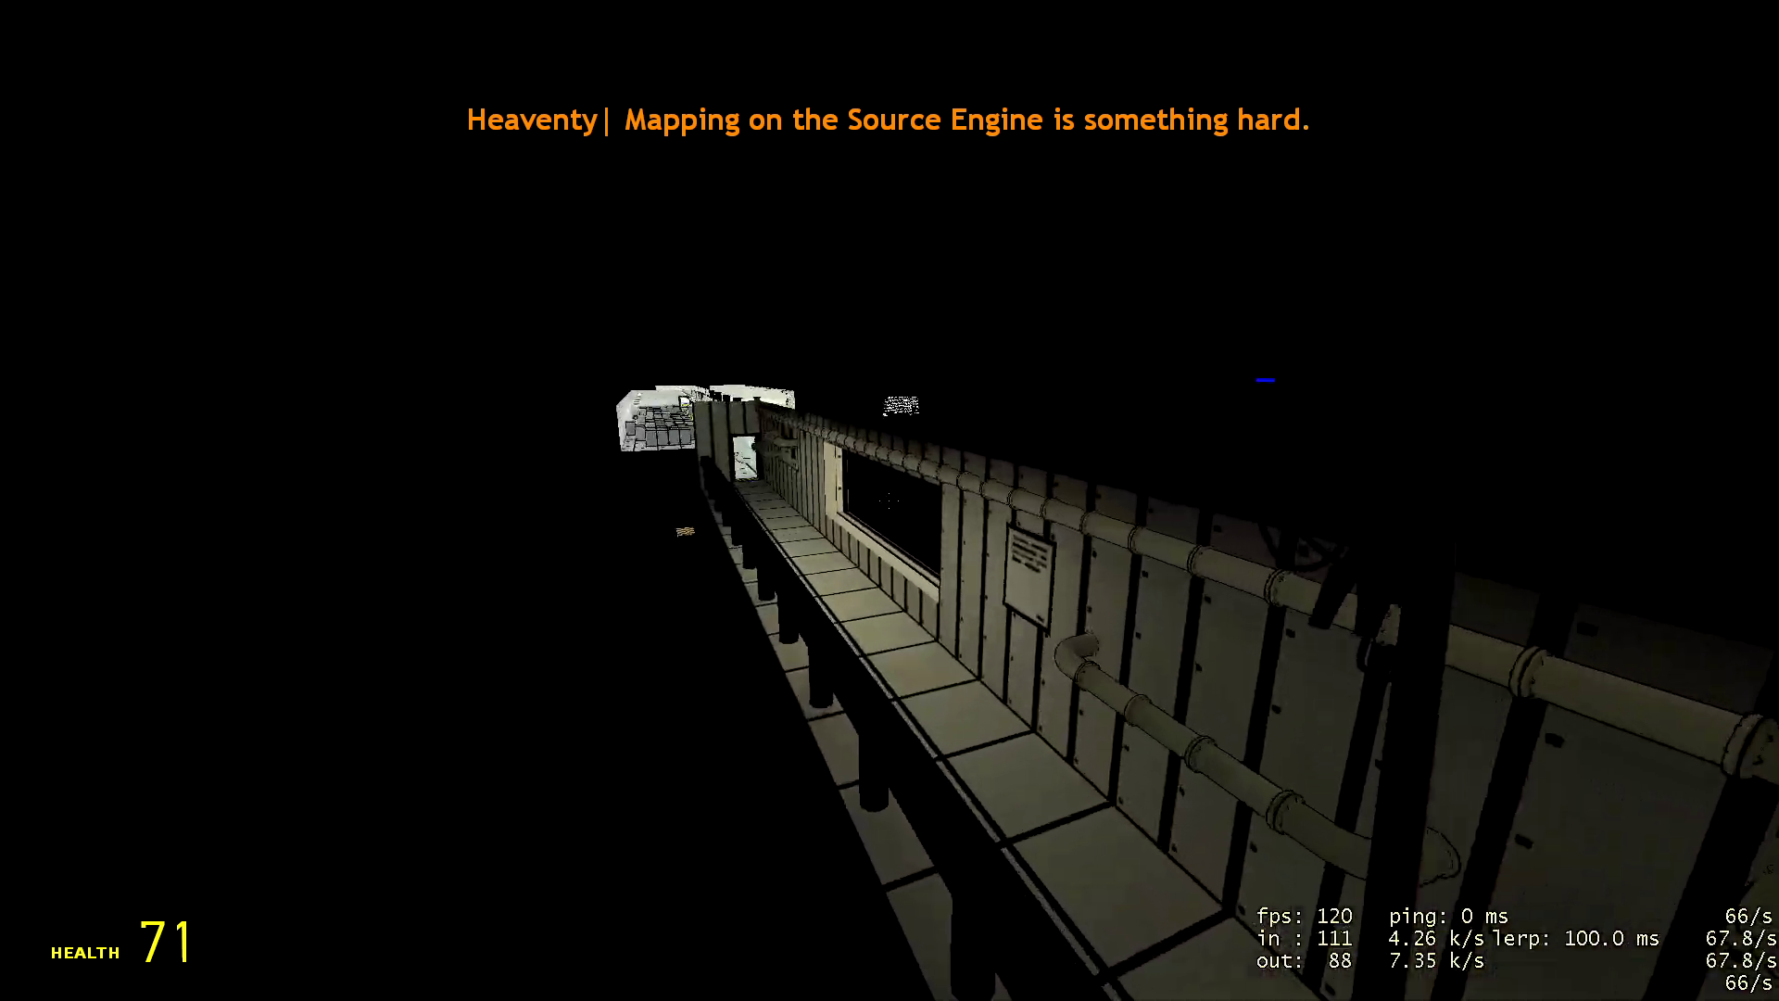
Step: Fly through the crate room and white corridor, rising above the rooms and dropping into another
key("w")
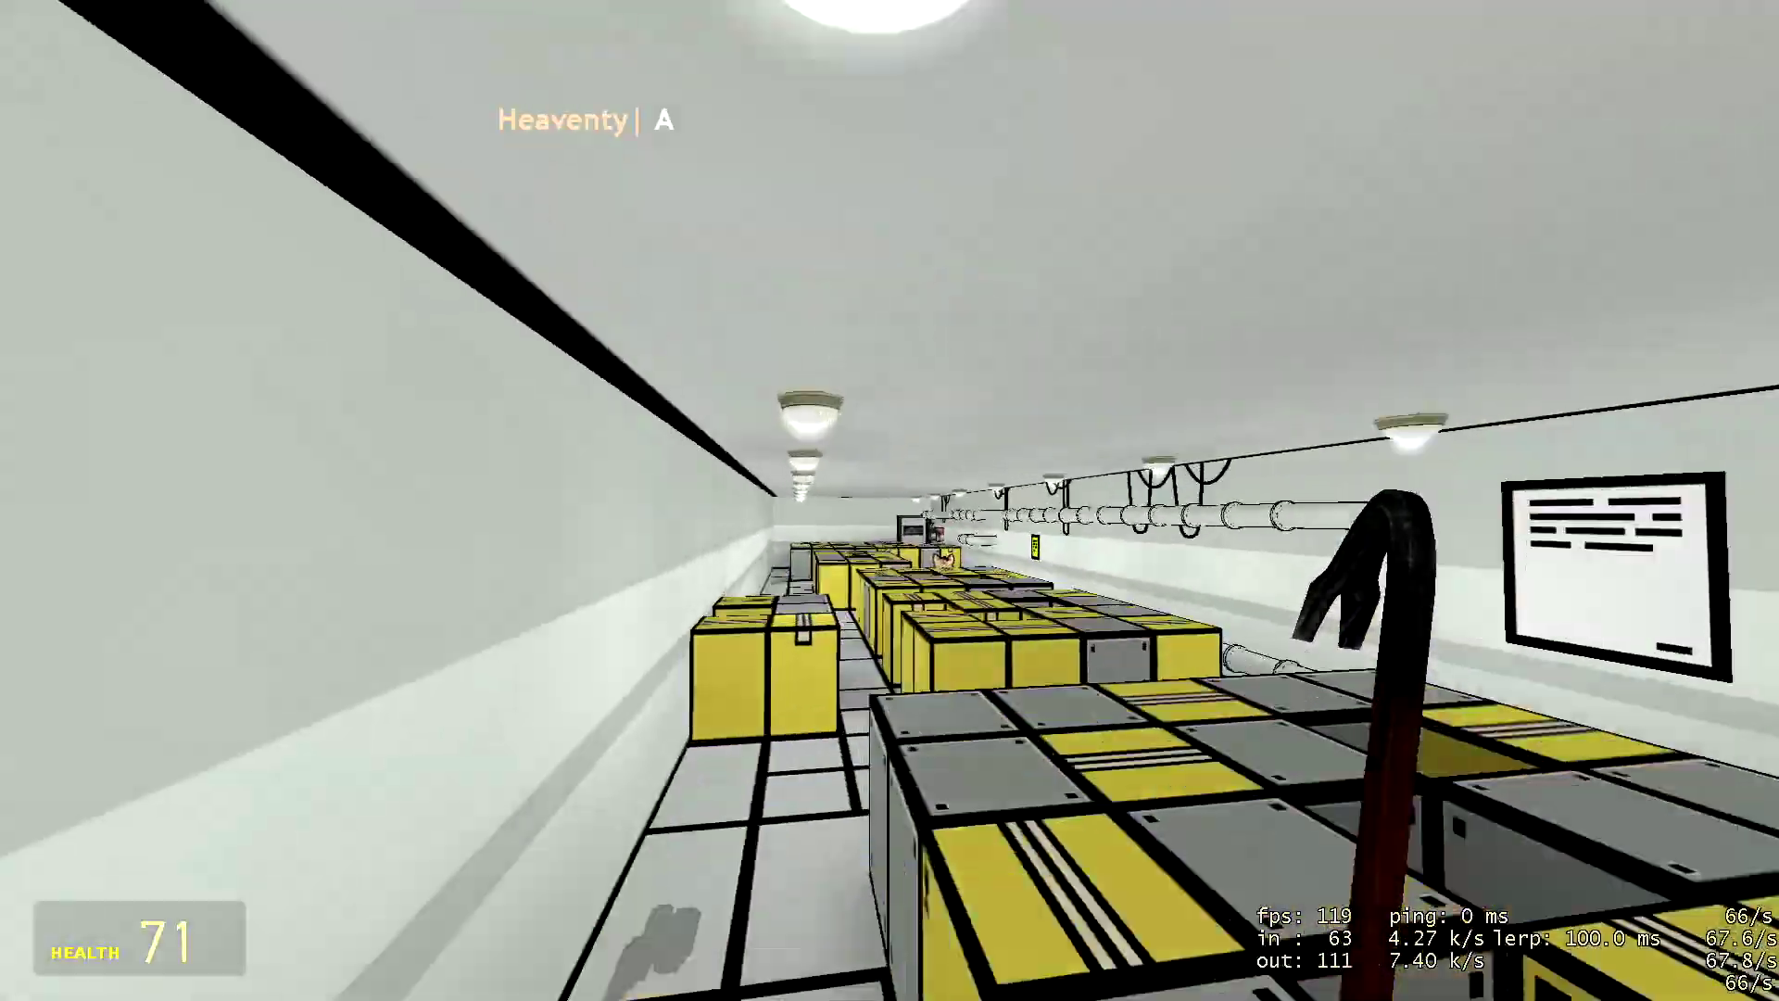
key("w")
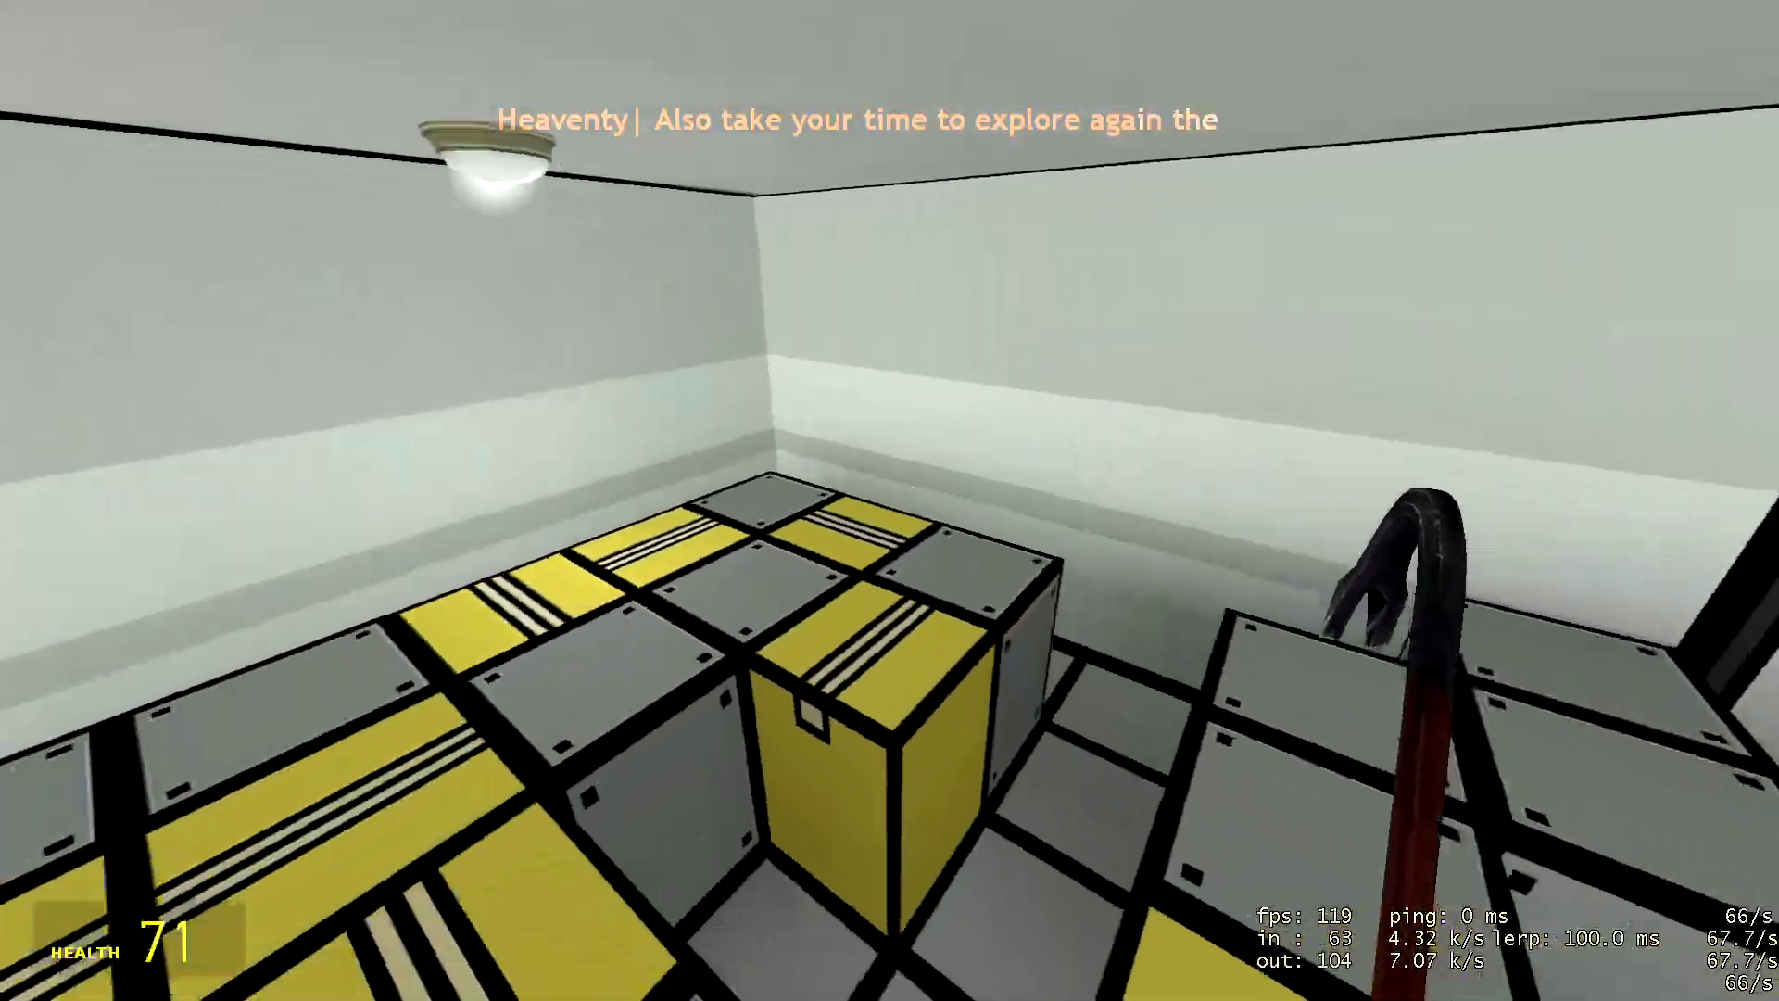
key("w")
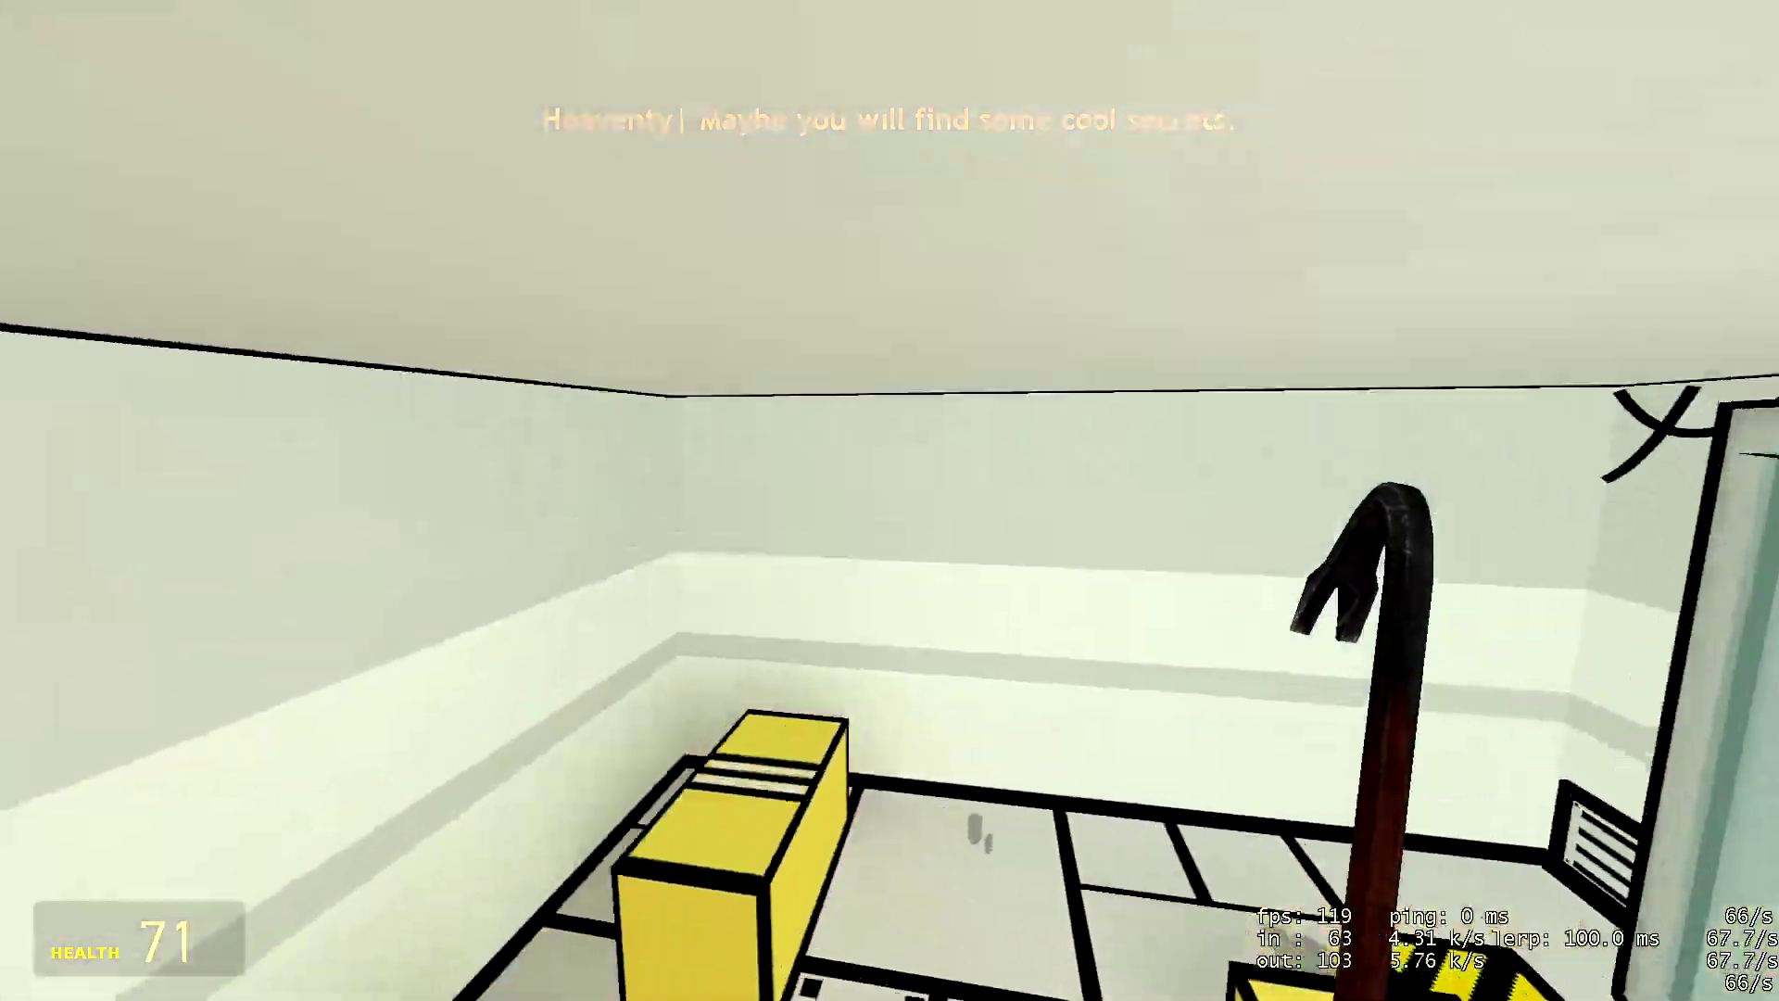
key("w")
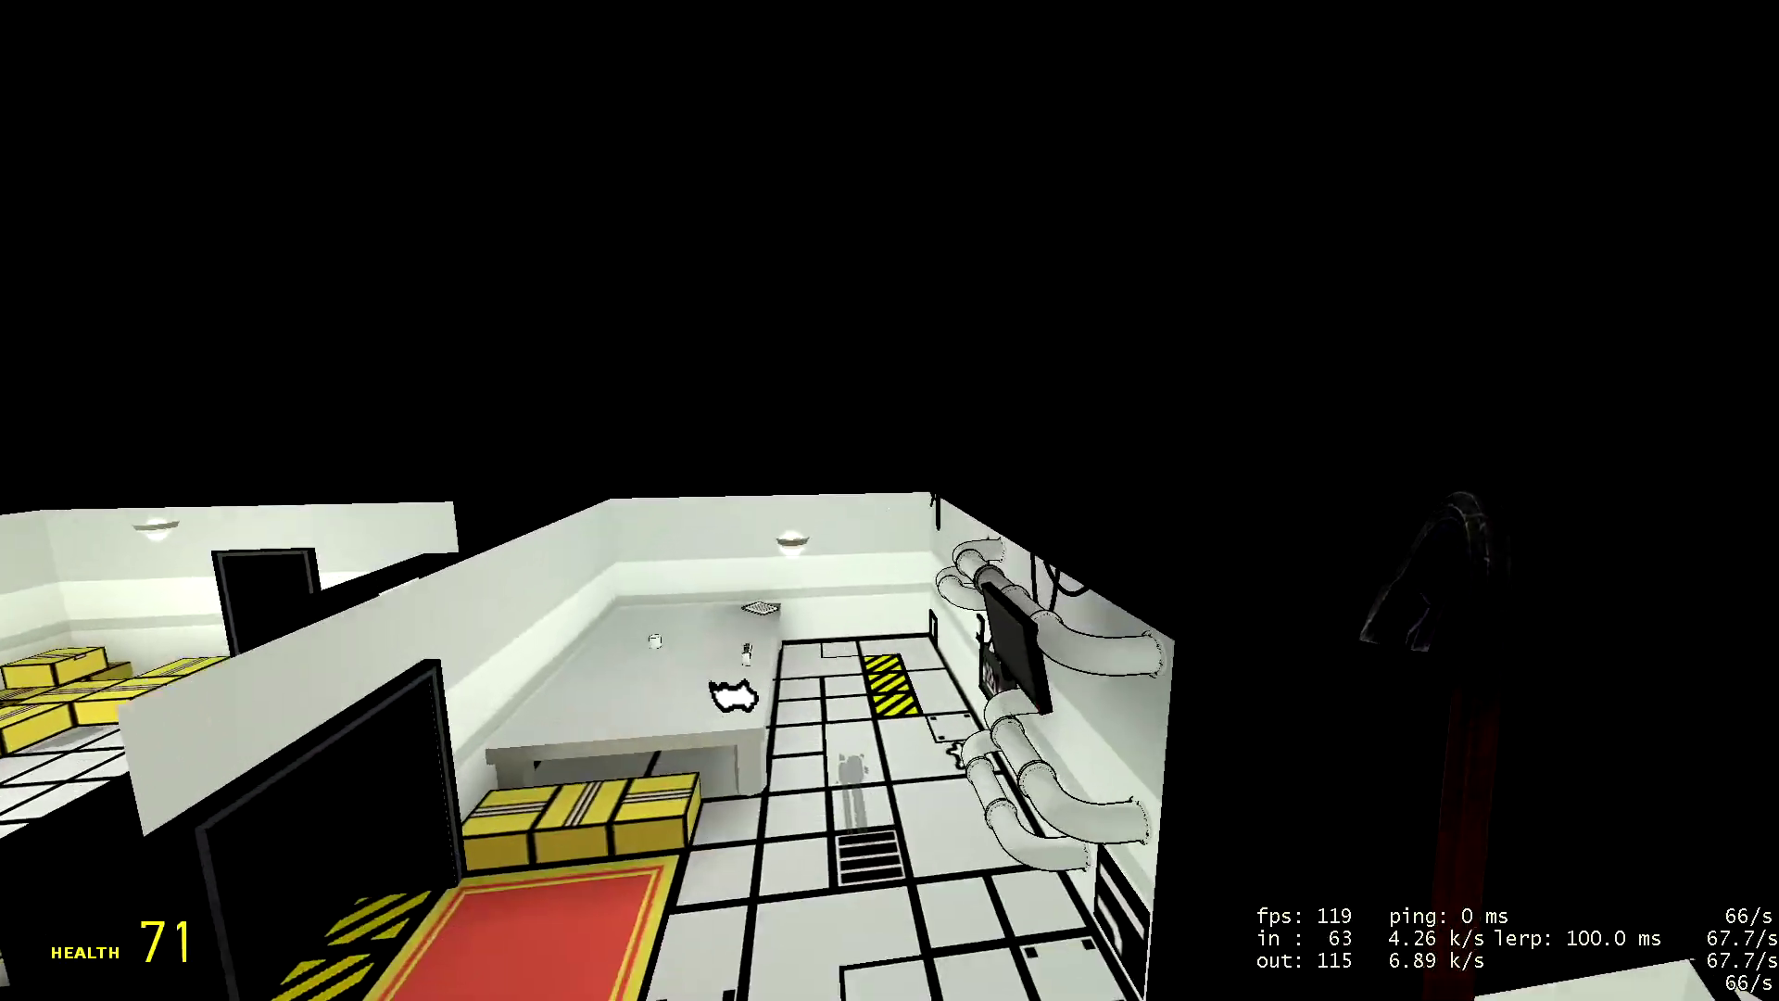
key("w")
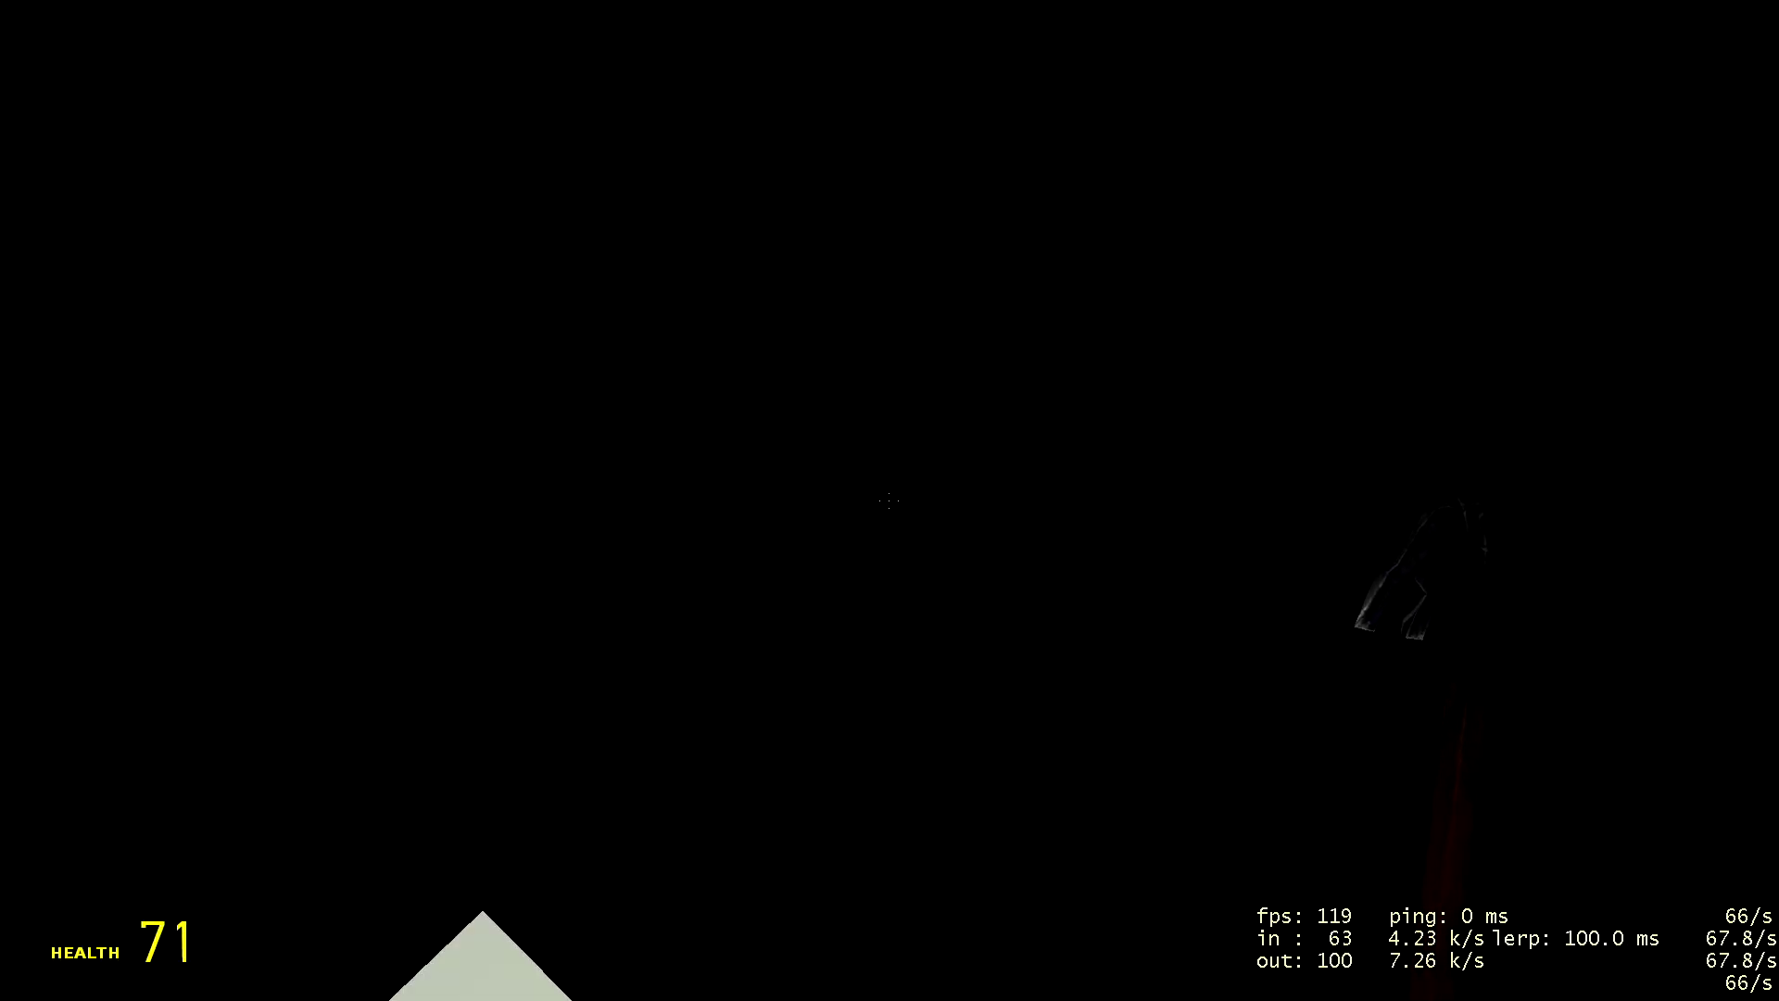
Step: Fly past the checkered floor, outside, then down the long corridor into the red-and-white room
key("w")
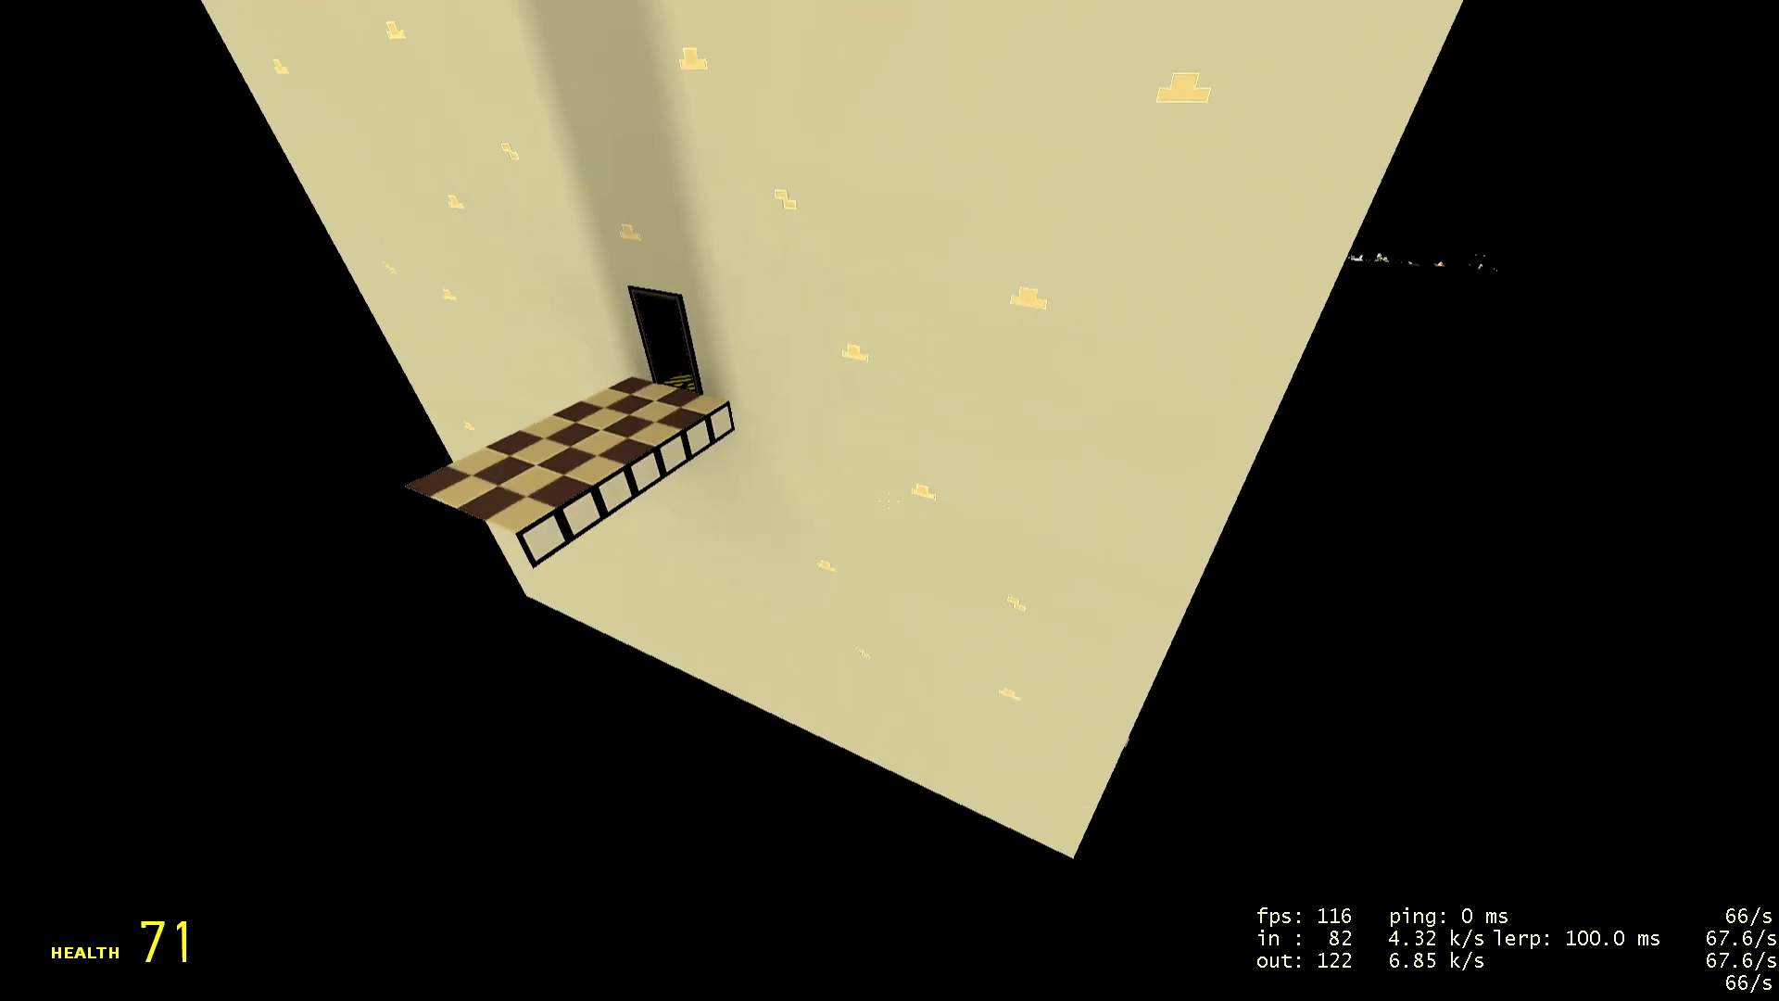
key("w")
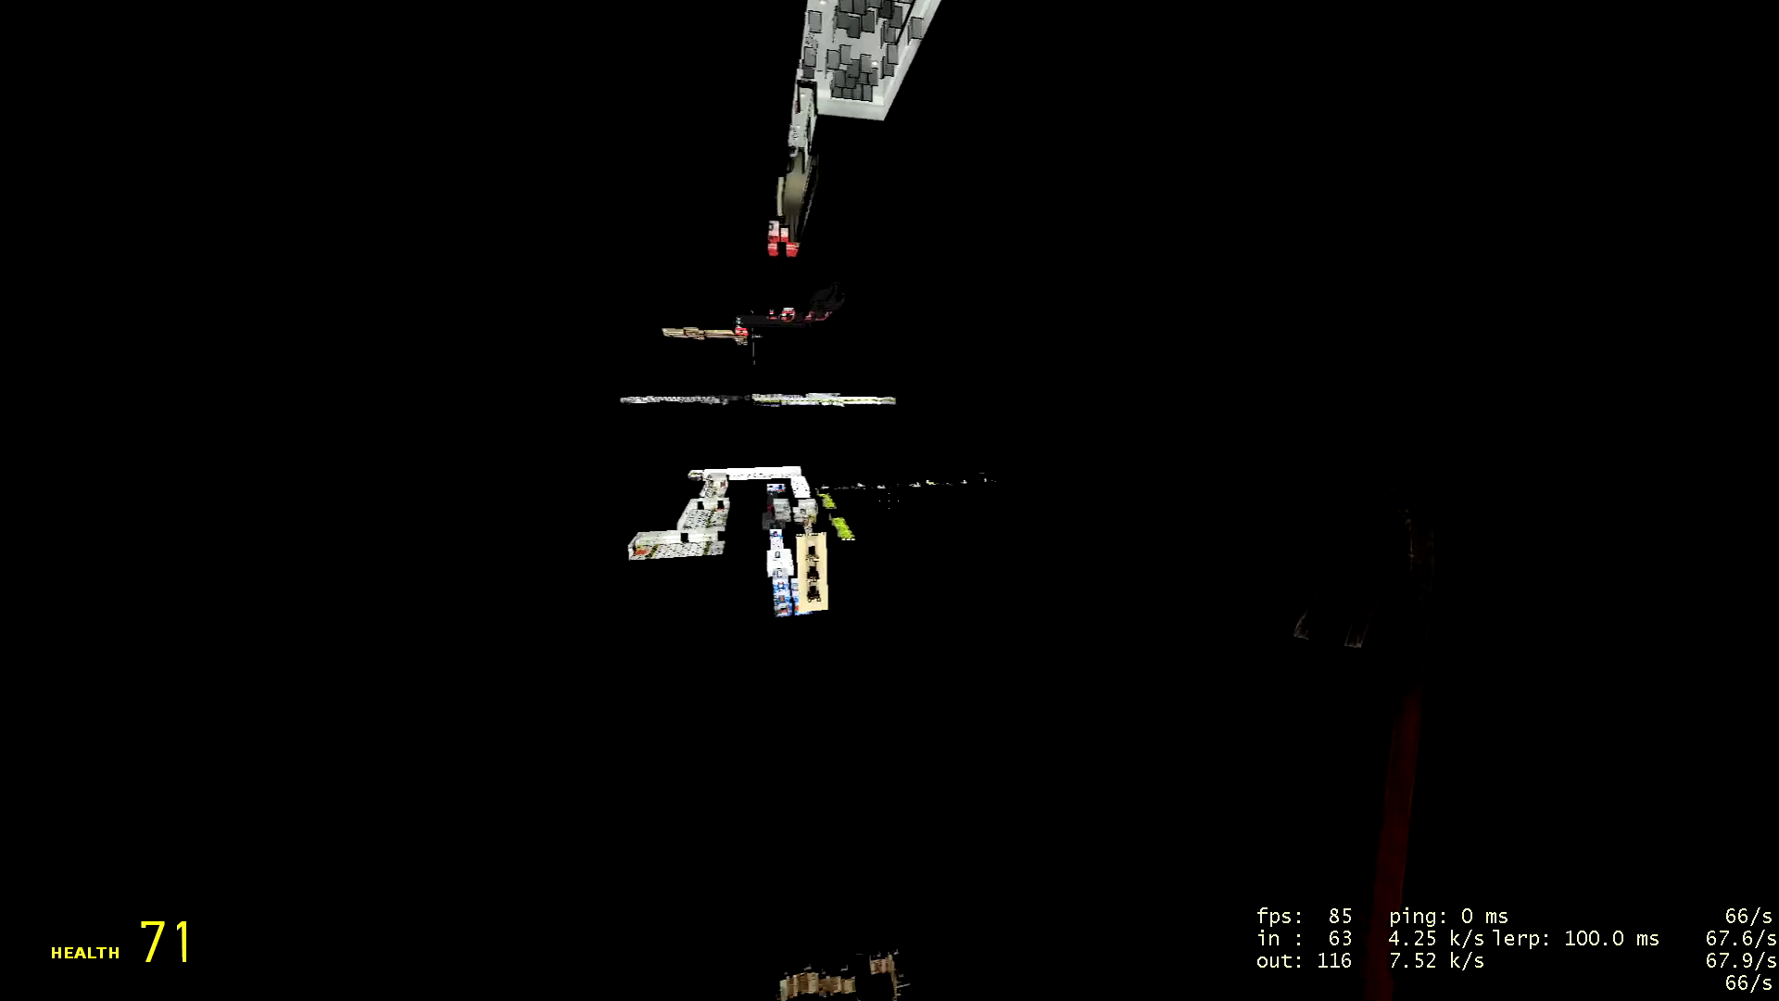
key("w")
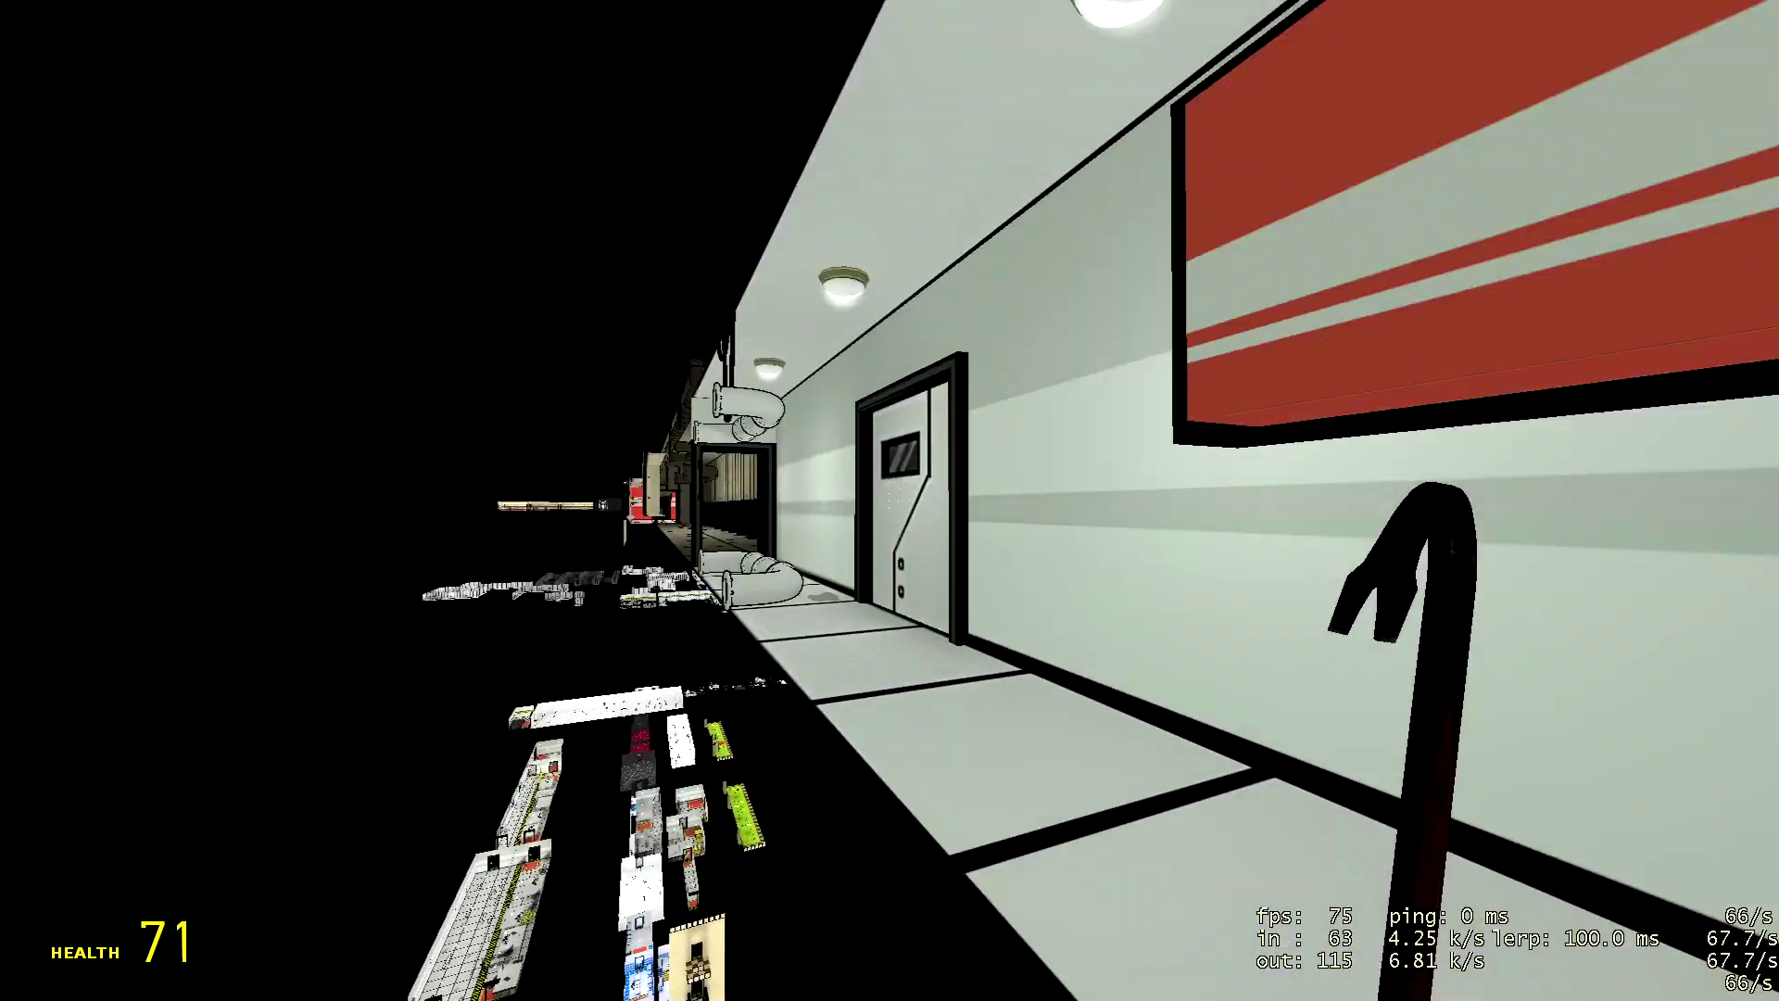
key("w")
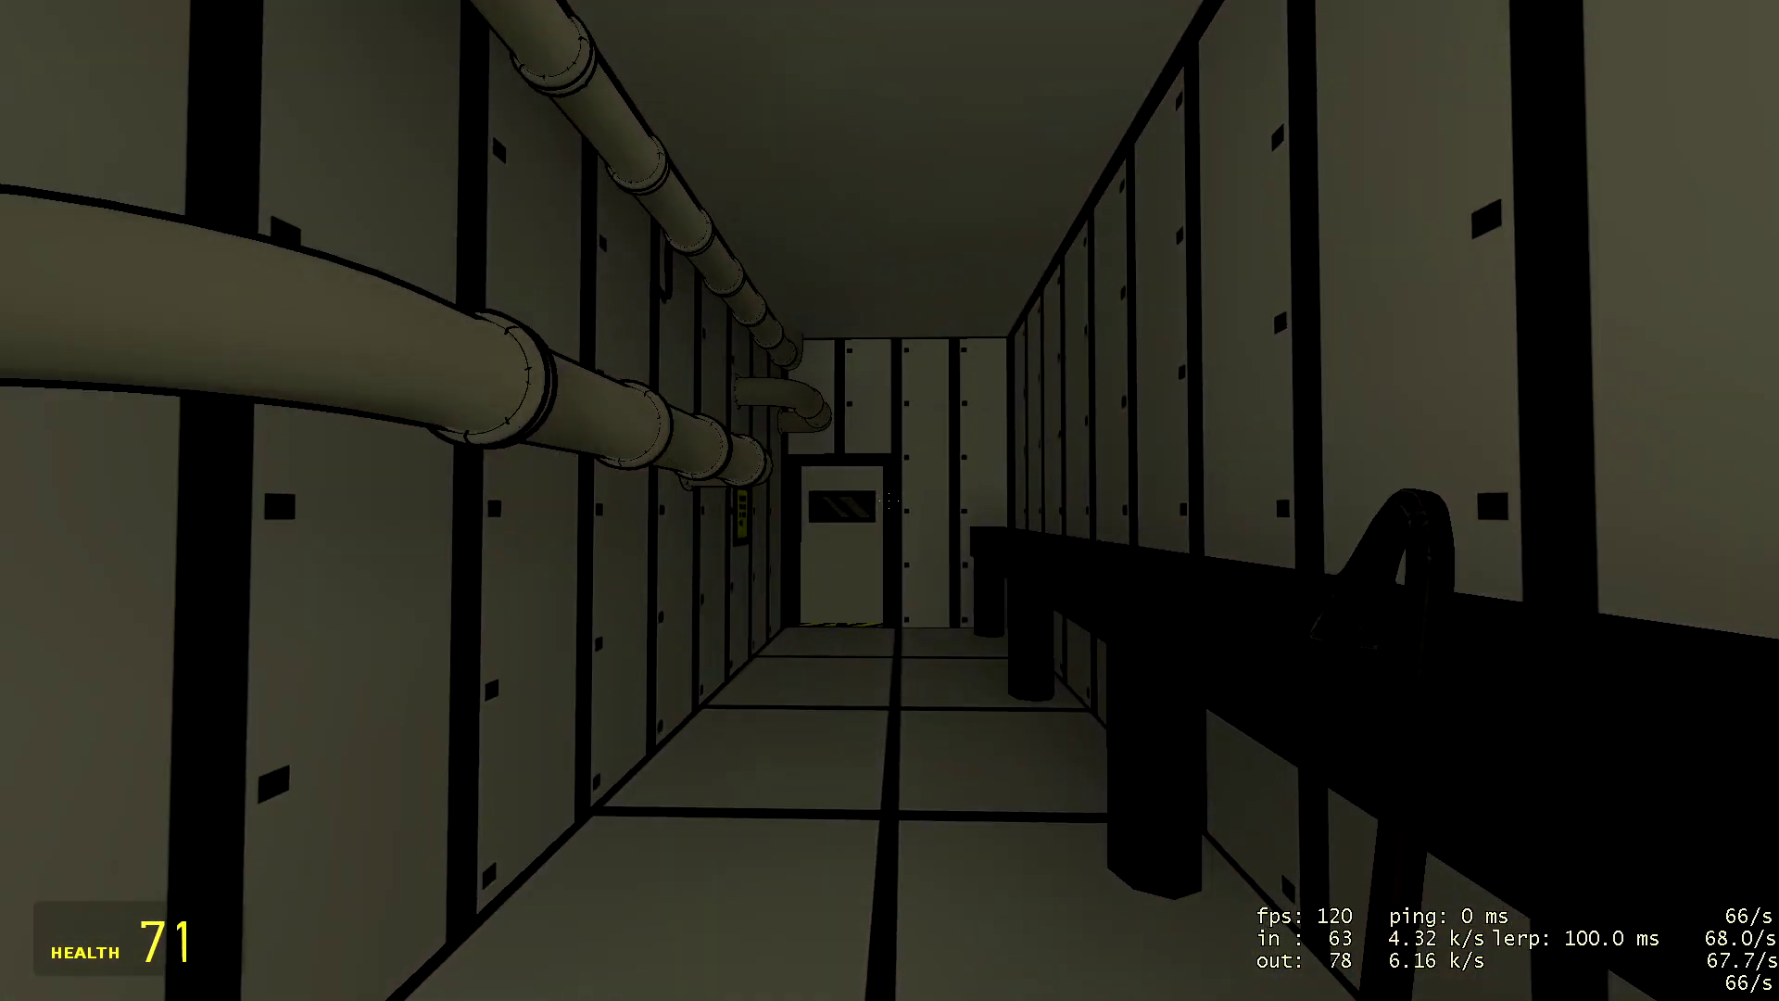
key("w")
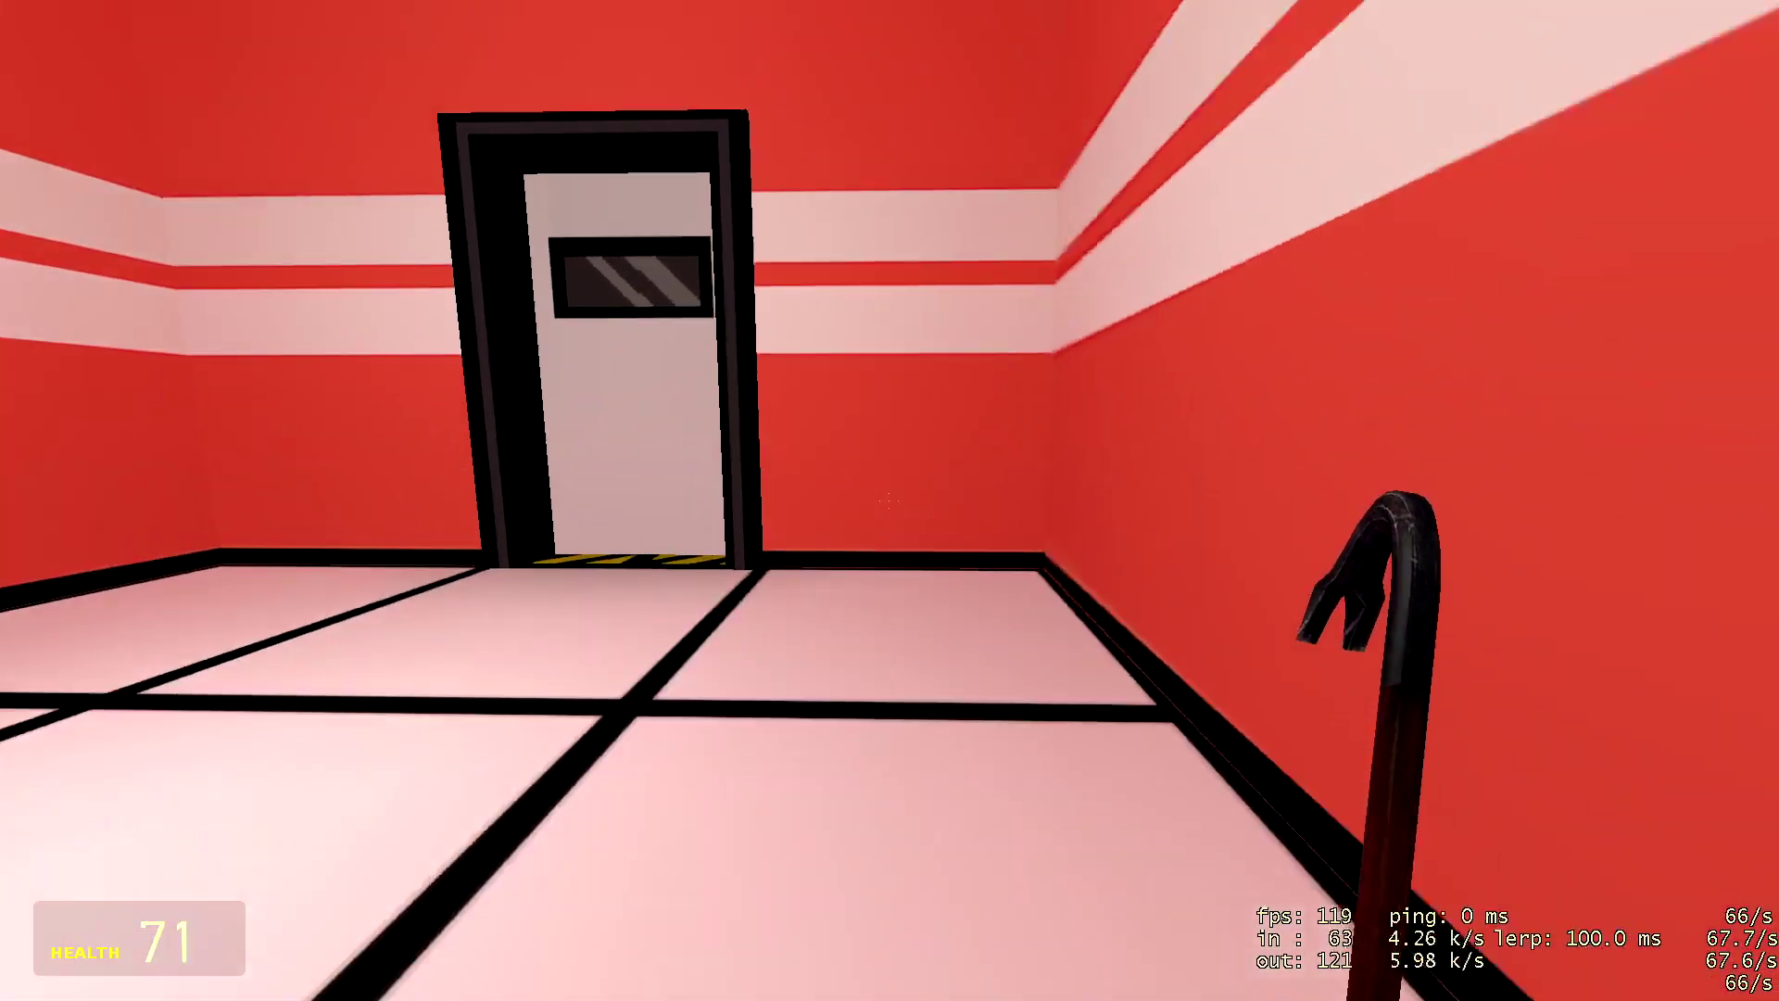
Step: Turn on the flashlight, then rise through the ceiling and fly over the map
key("f")
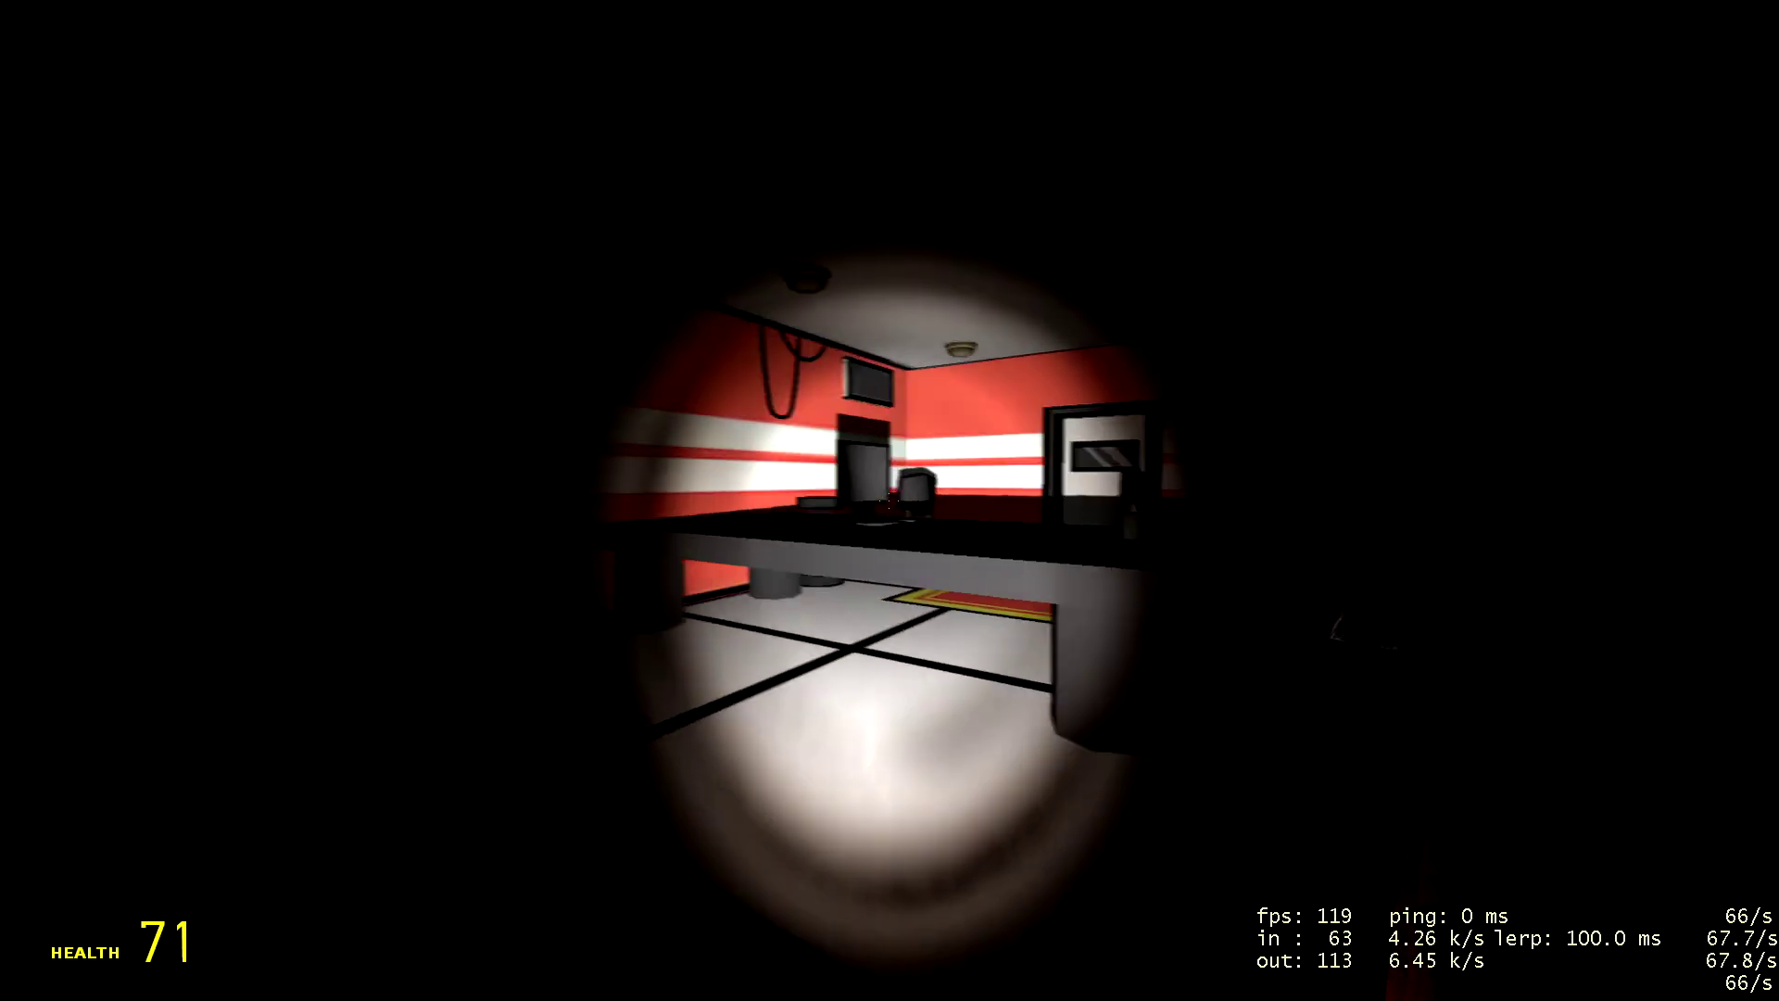
key("v")
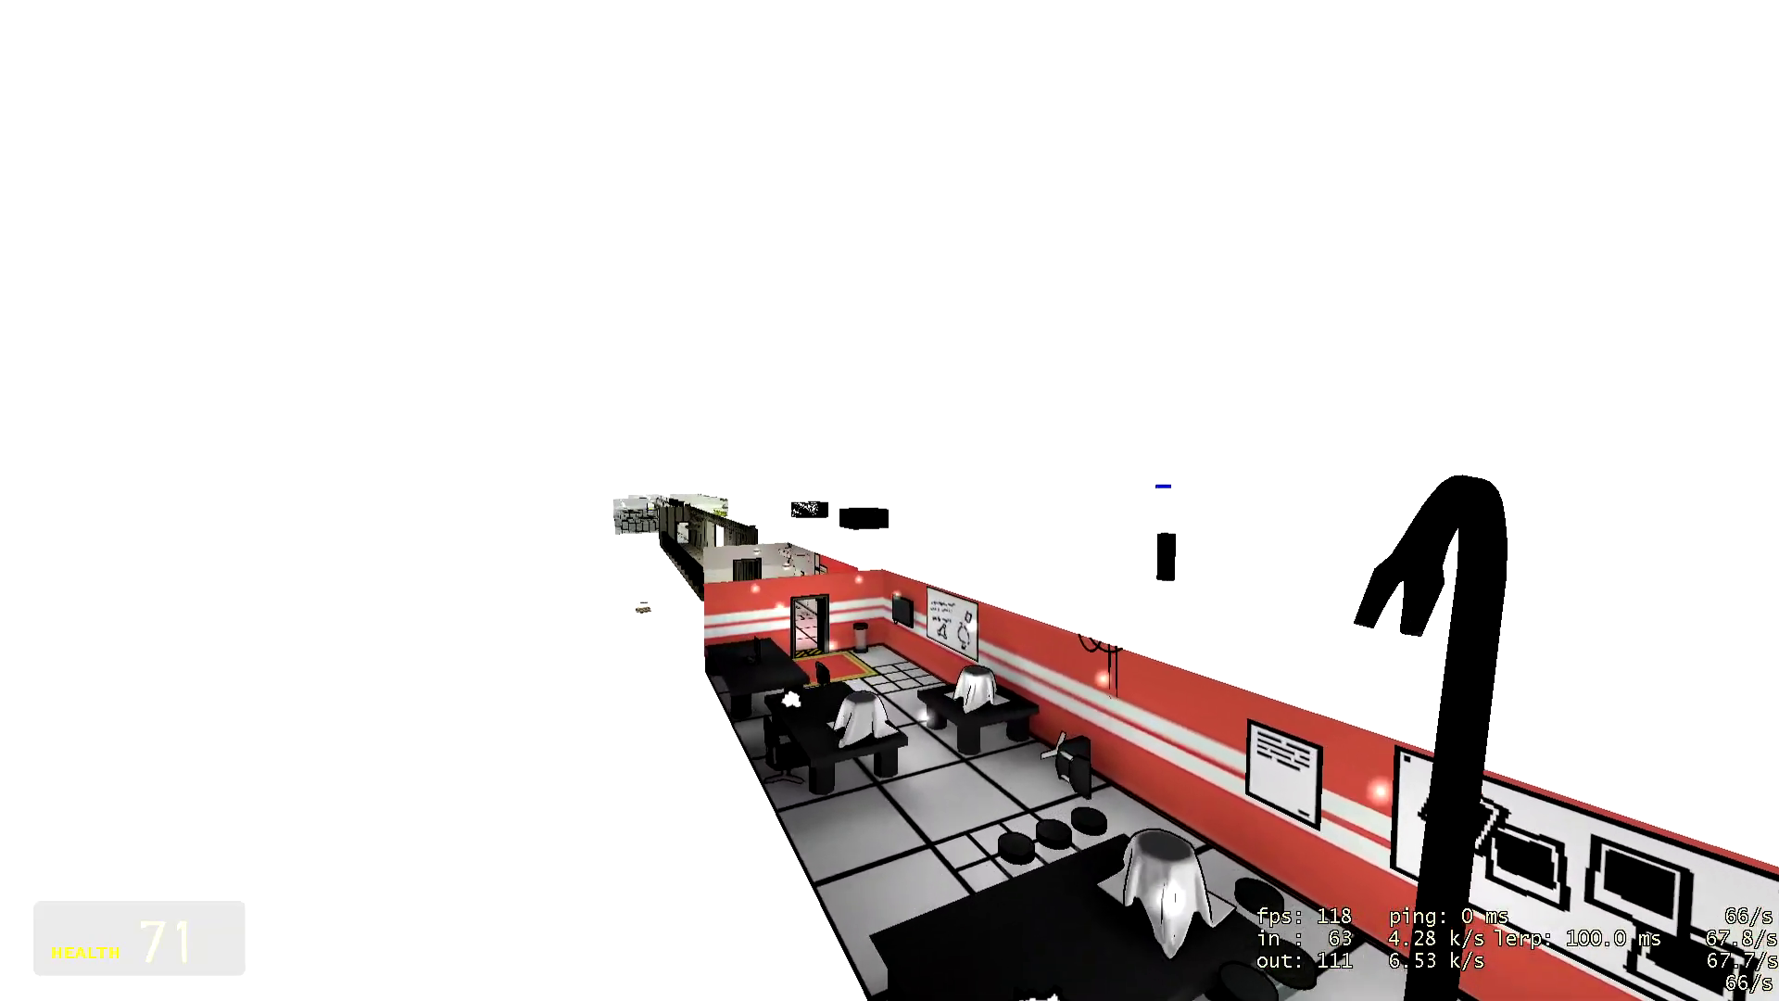
key("w")
Step: Fly into the dark green-crystal corridor, past the large crystal, out and back in
key("w")
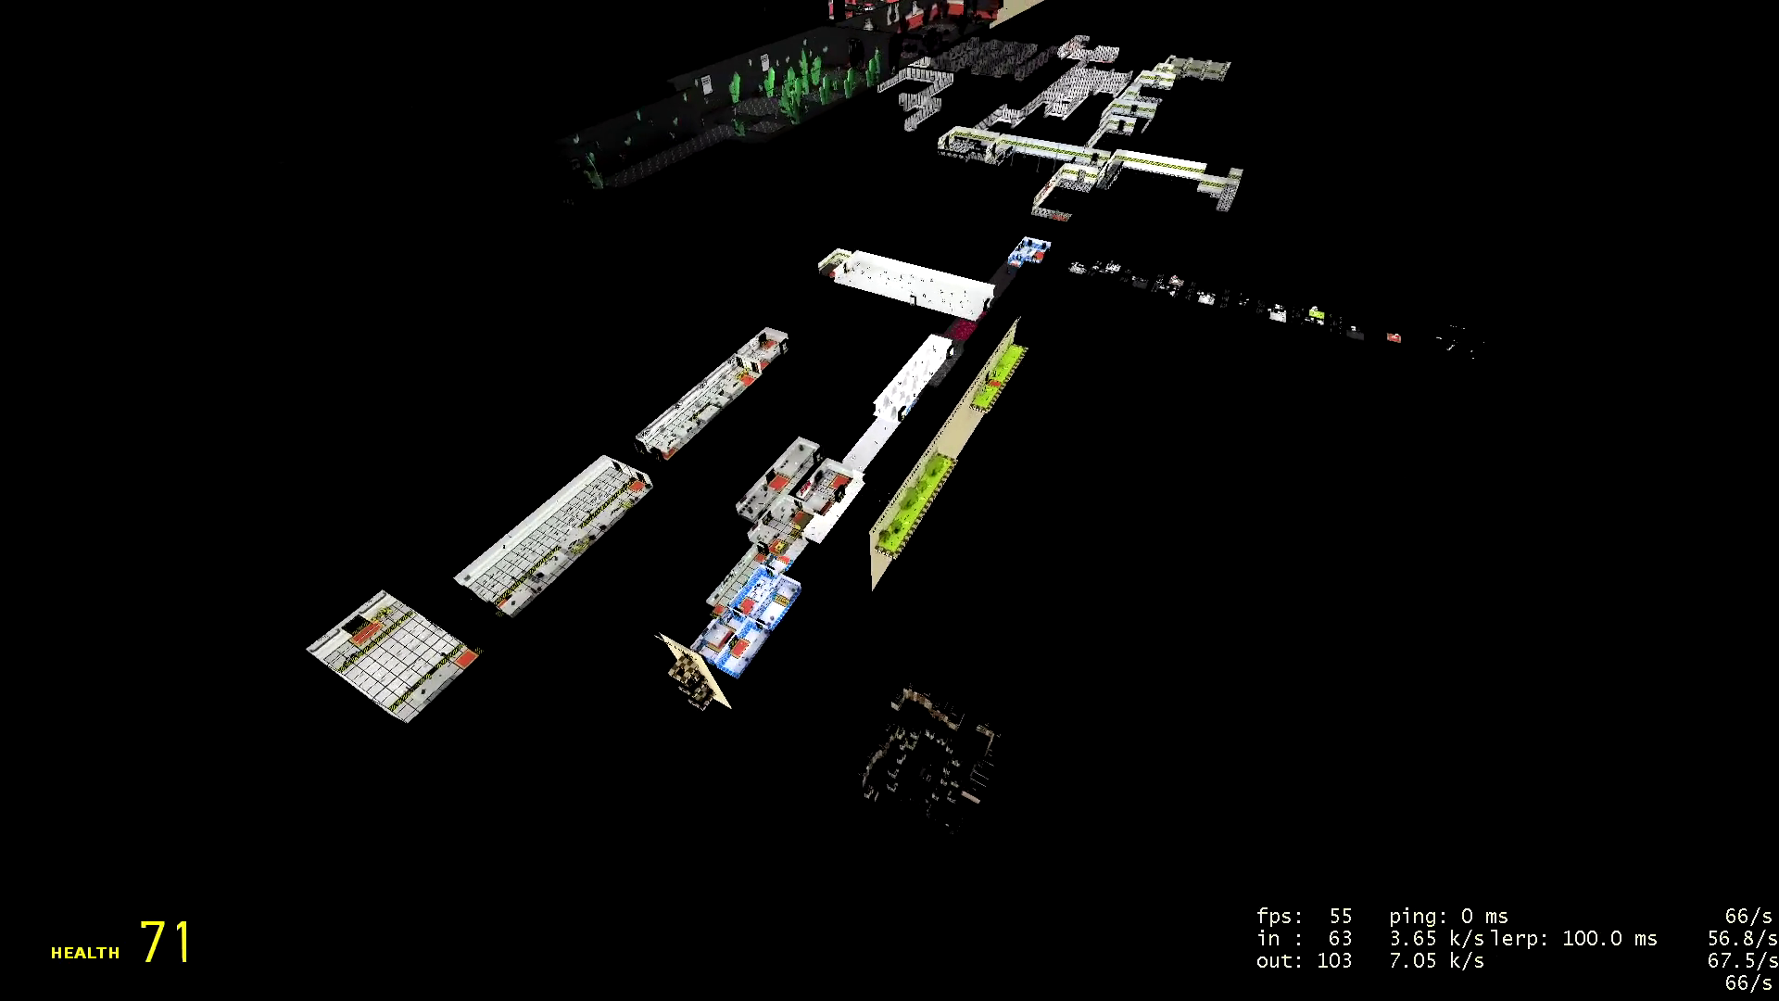
key("w")
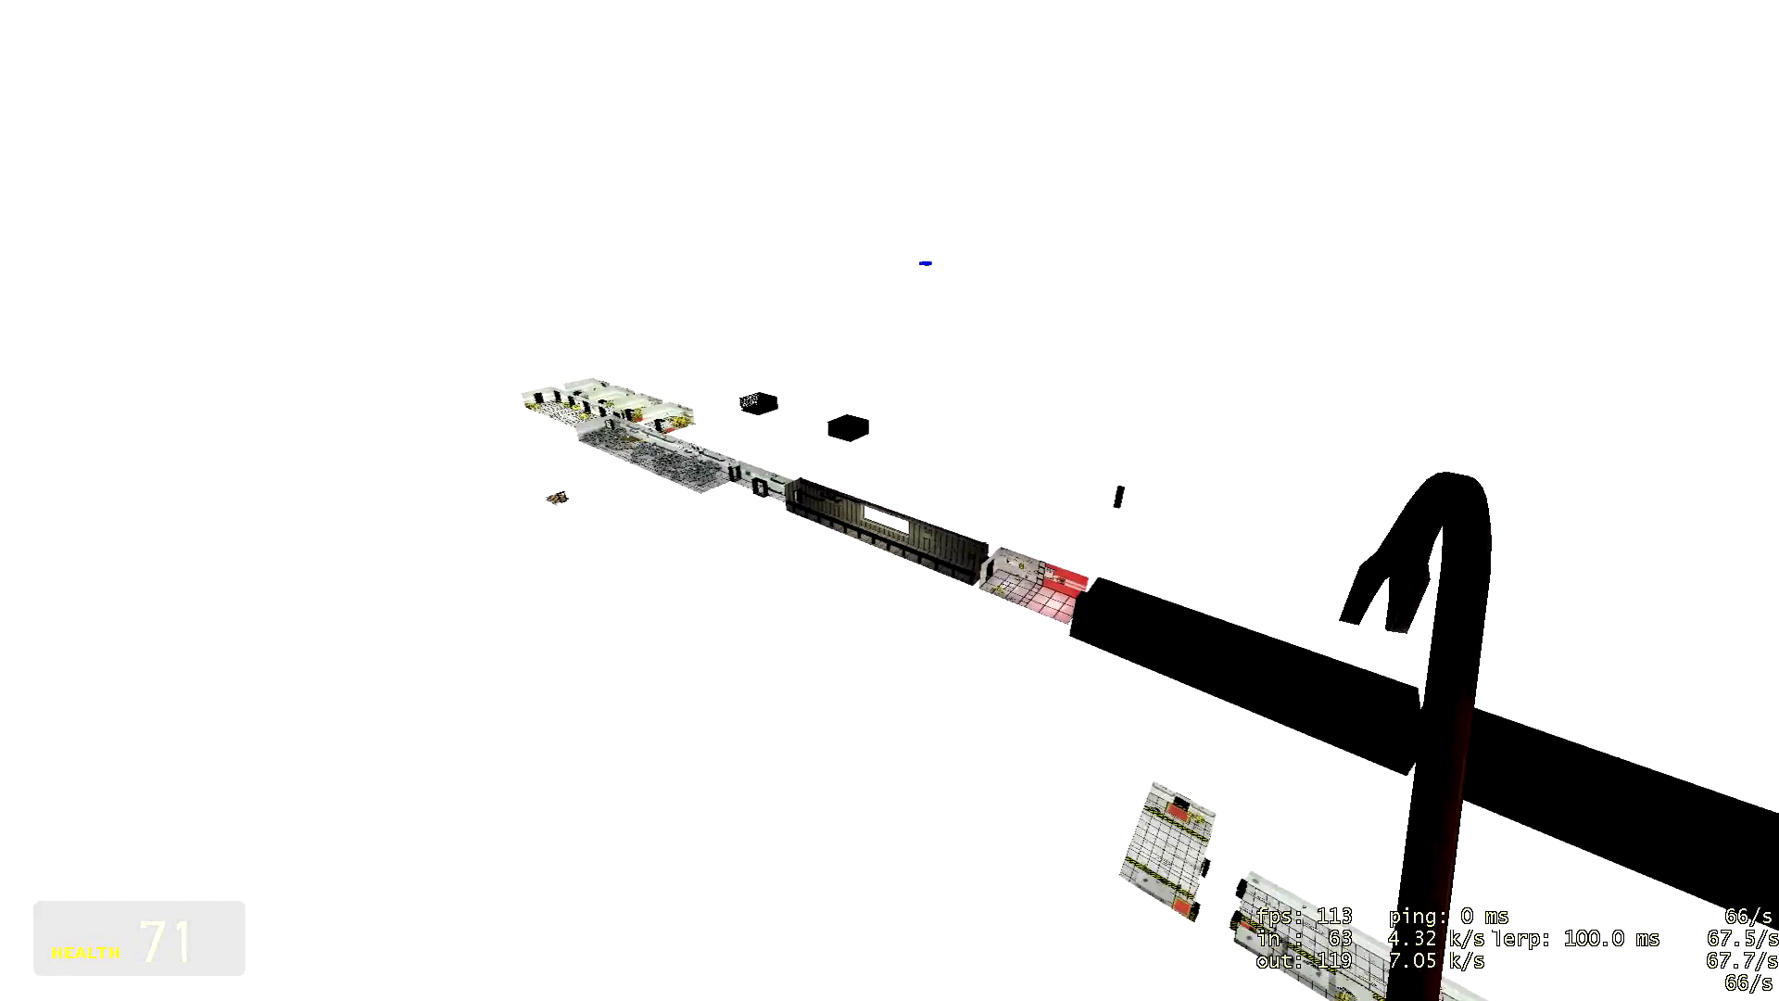
key("w")
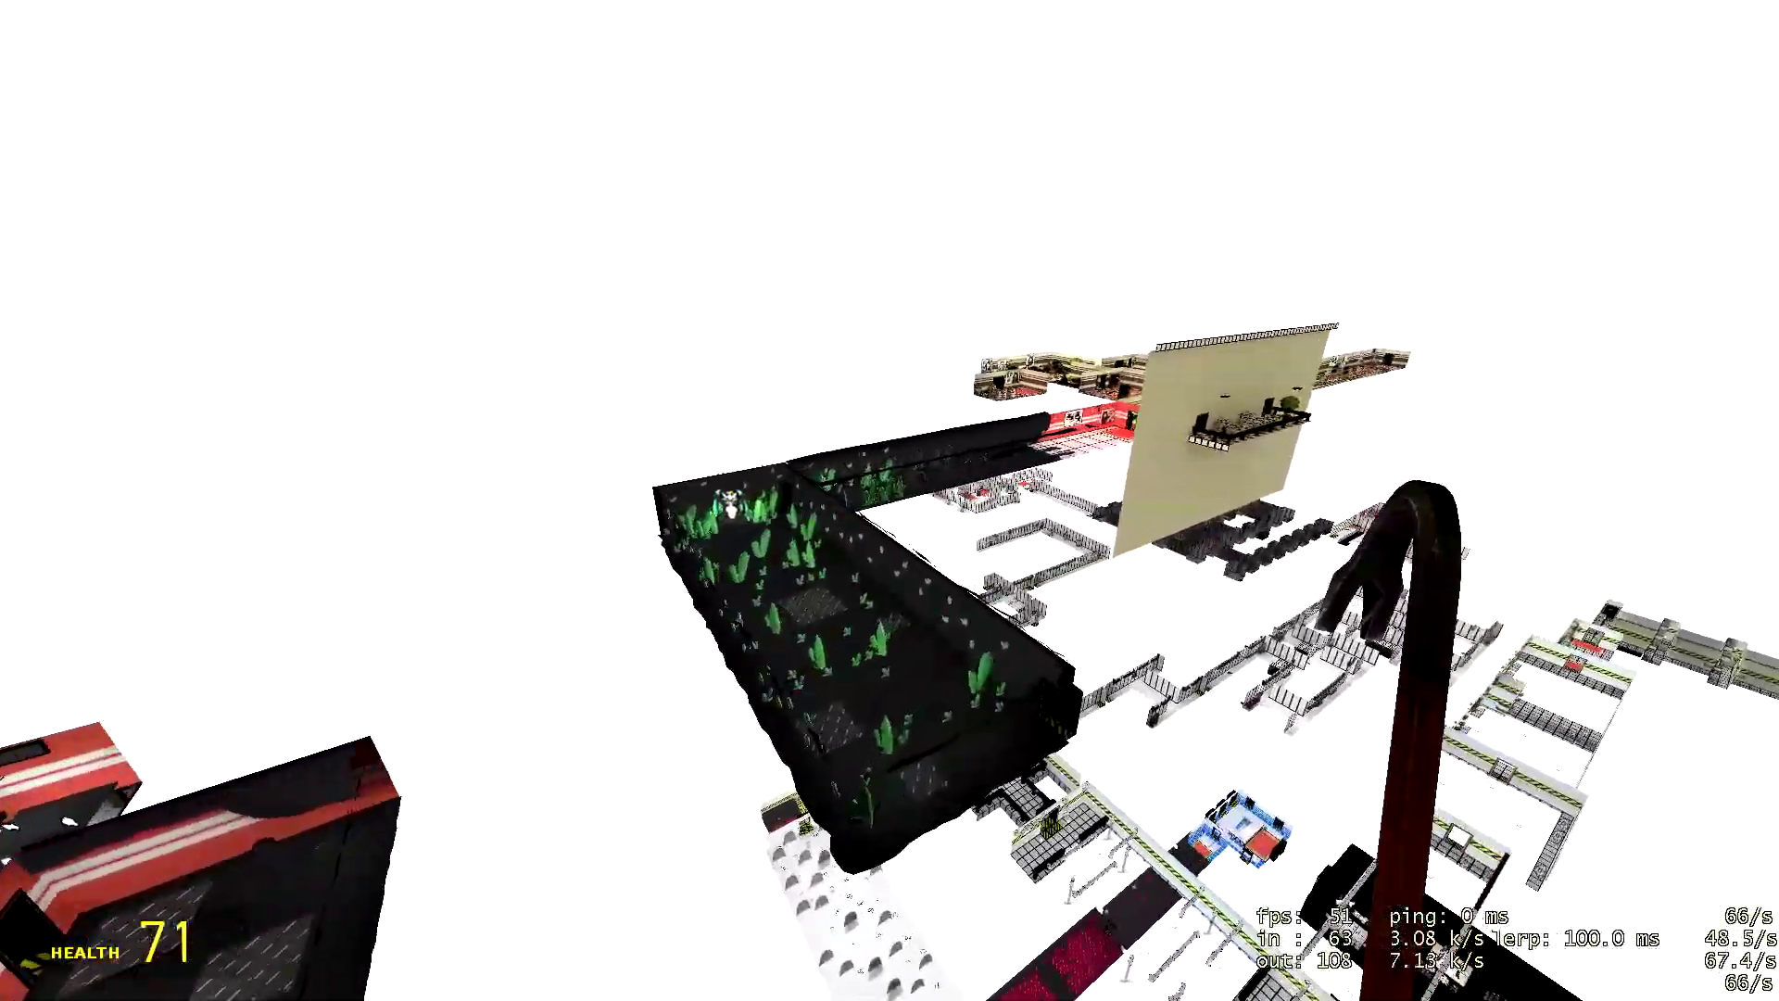
key("w")
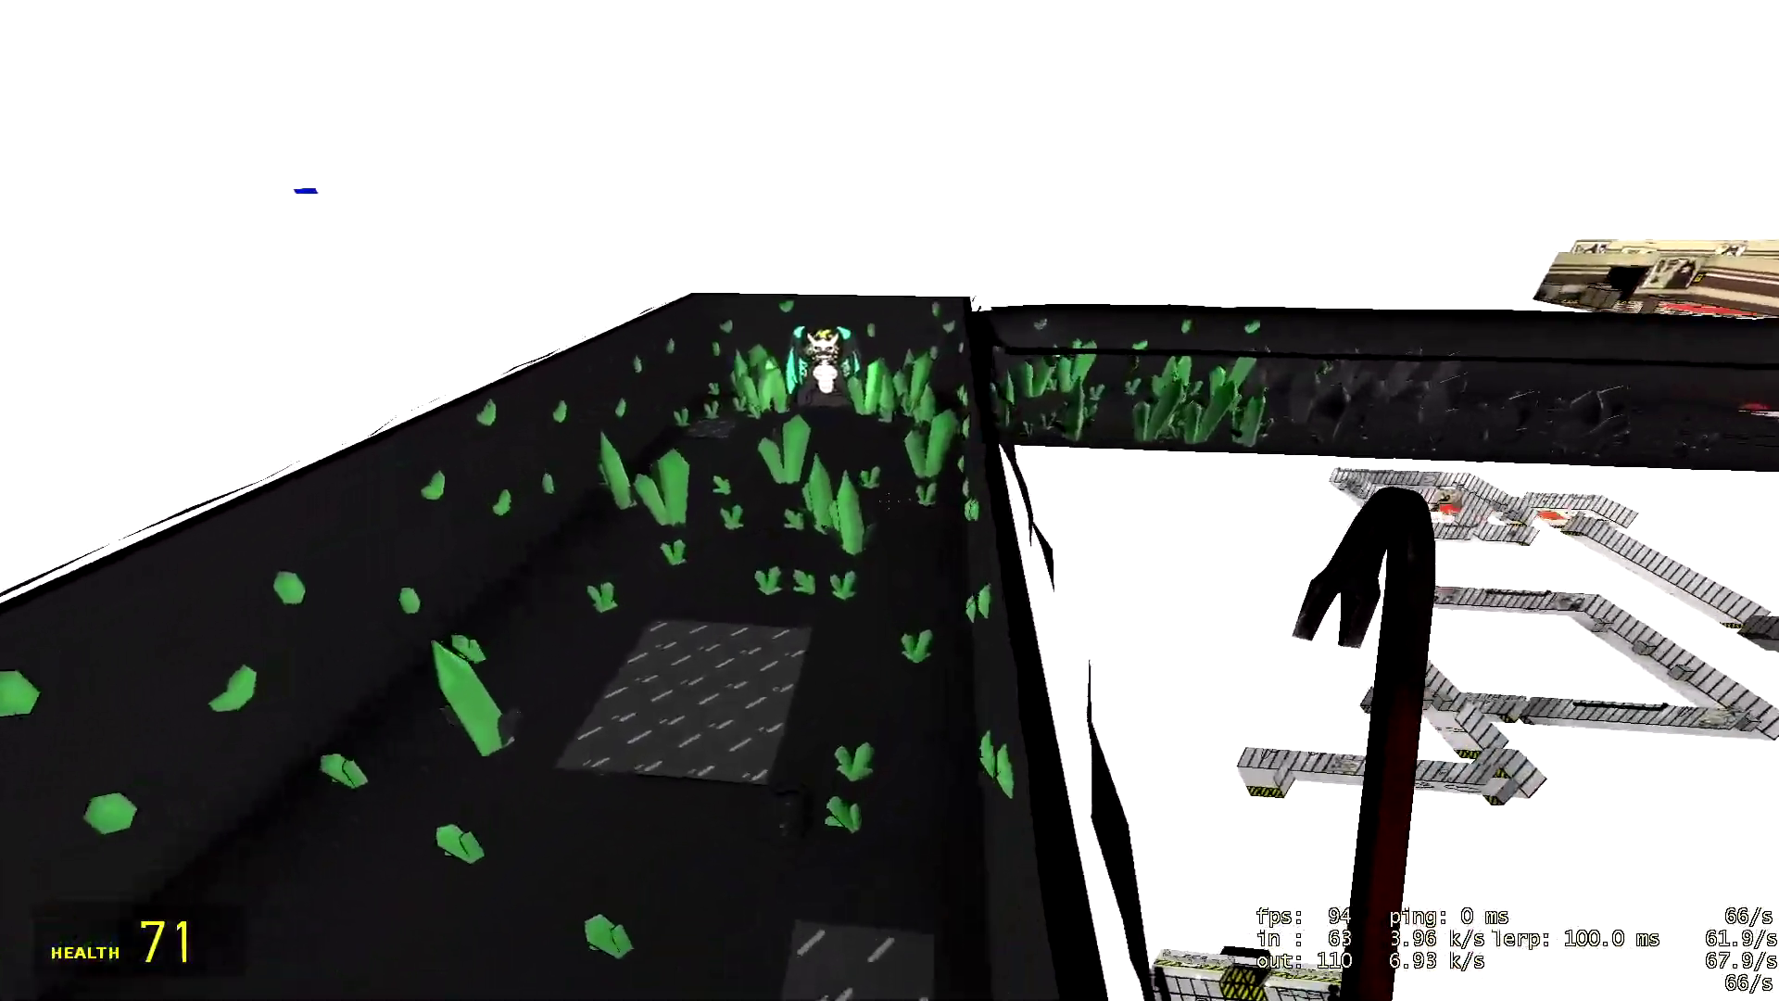
key("w")
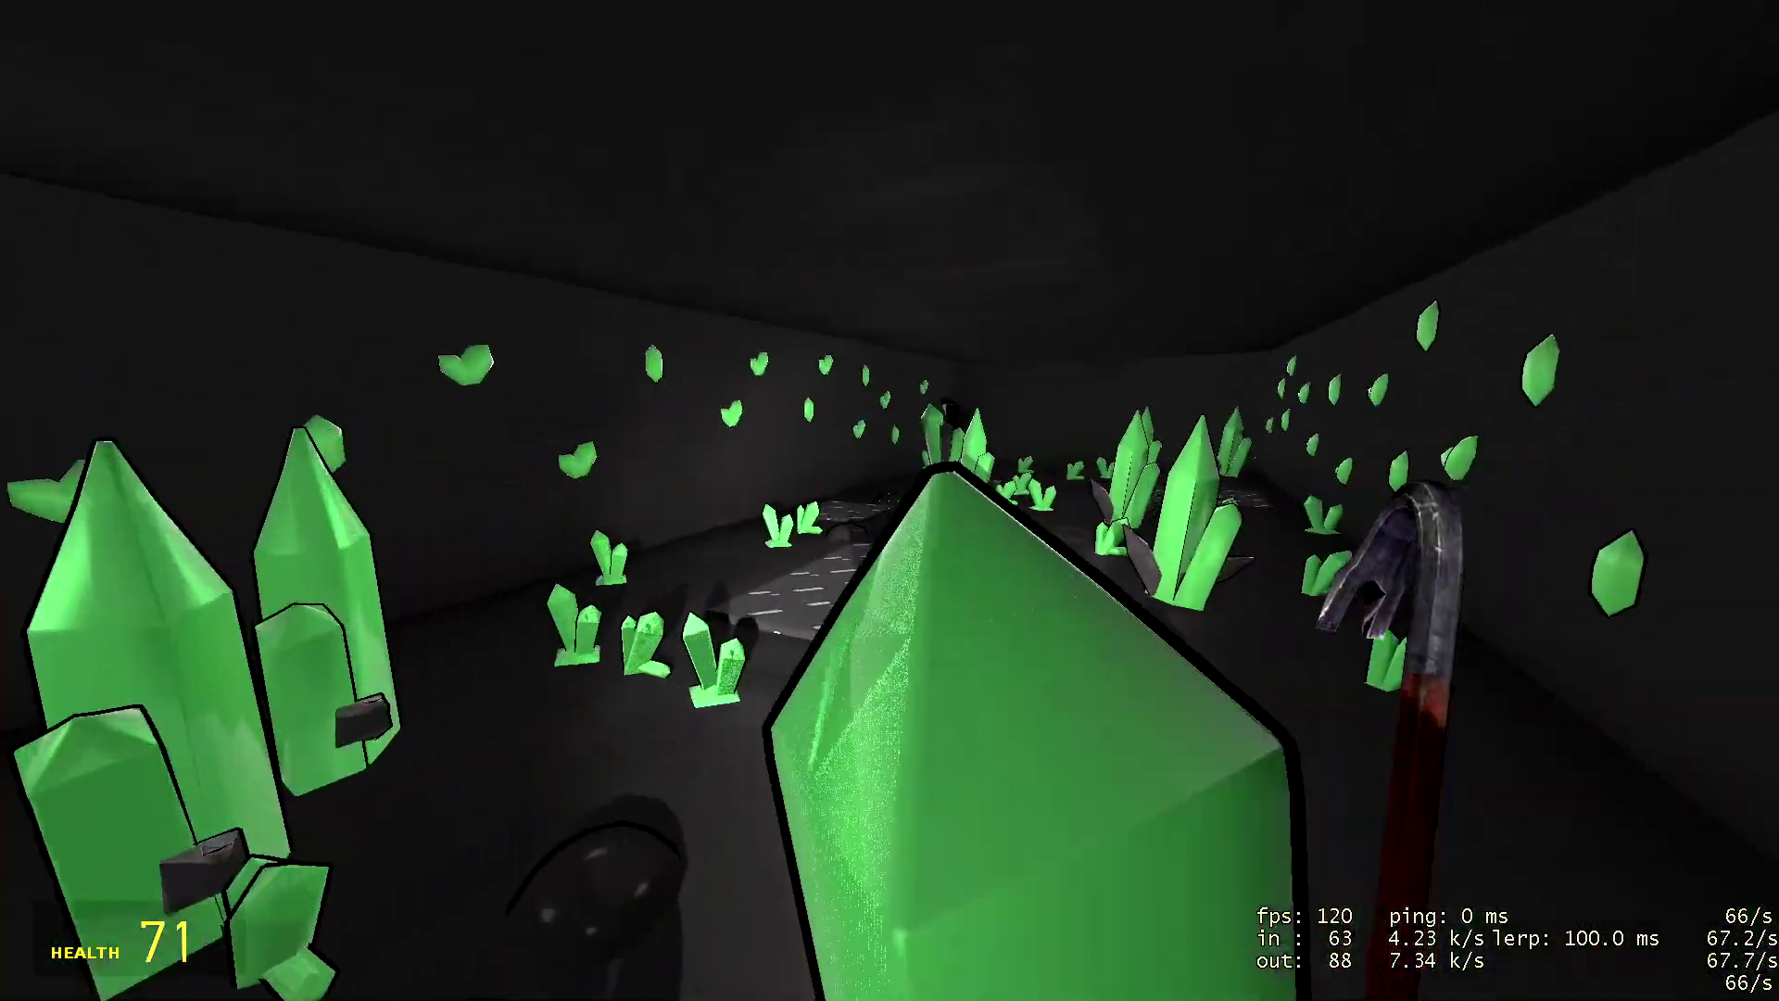
key("w")
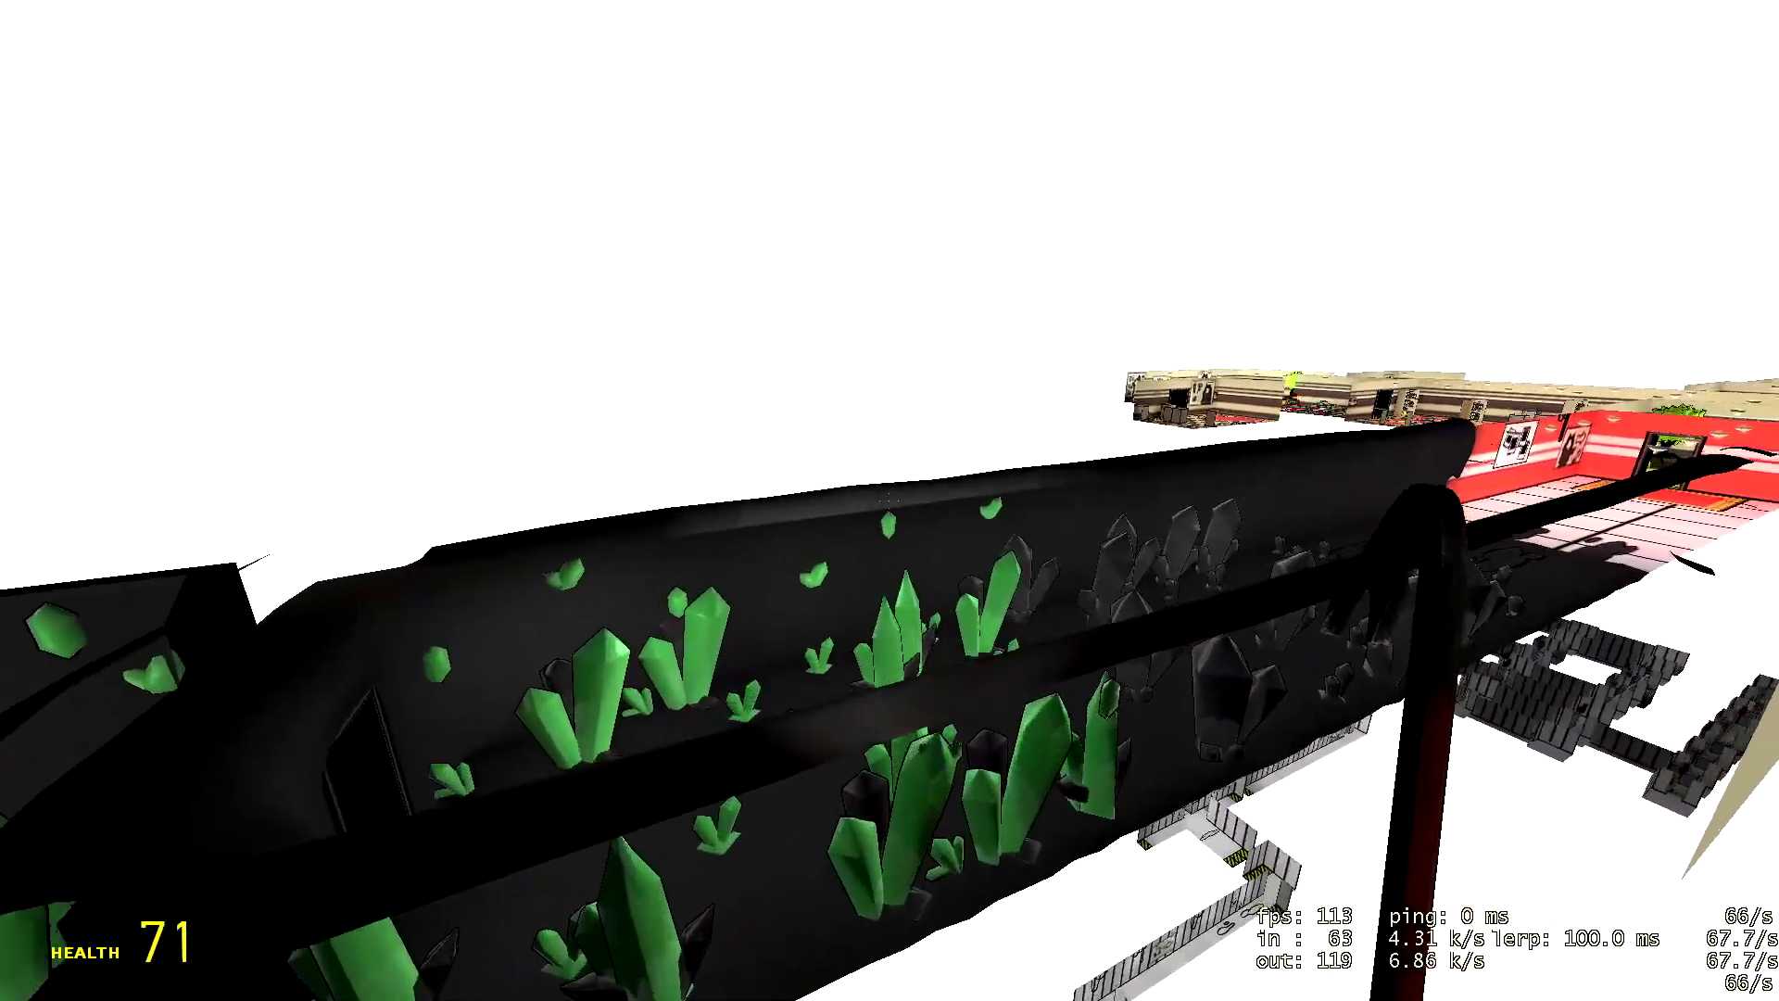
key("w")
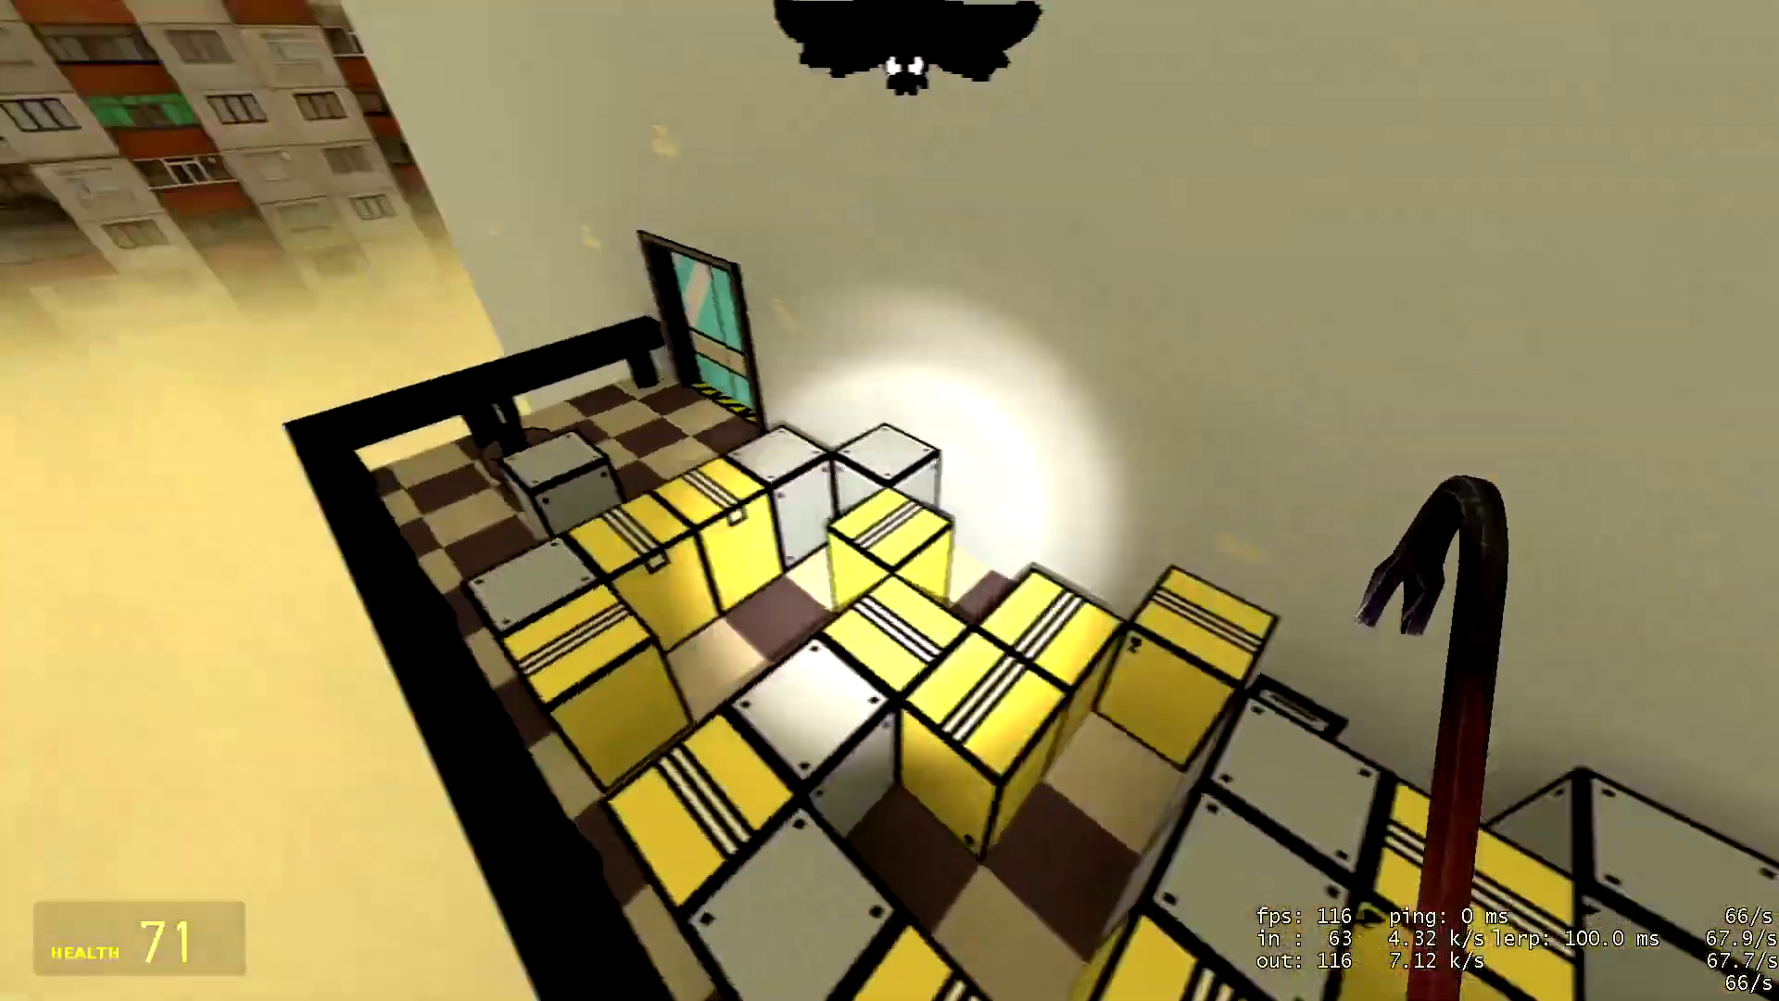
Step: Look down at the yellow and grey boxes, then rise above the map structures
key("w")
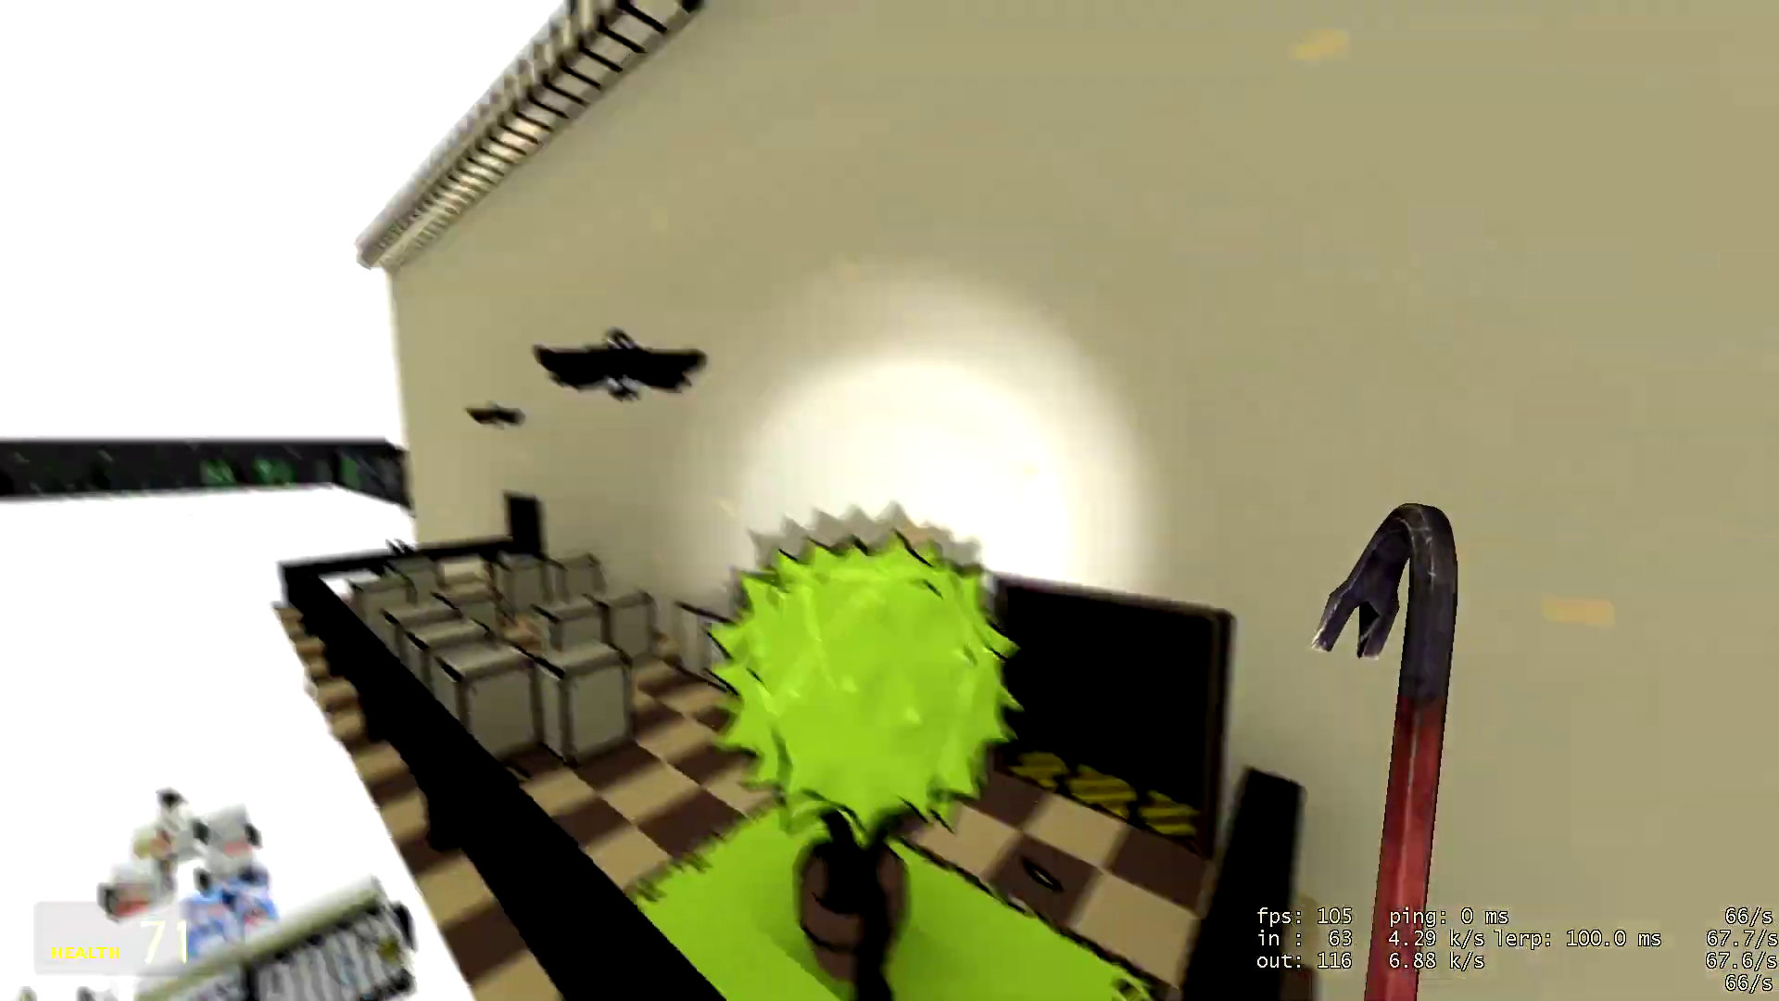
key("w")
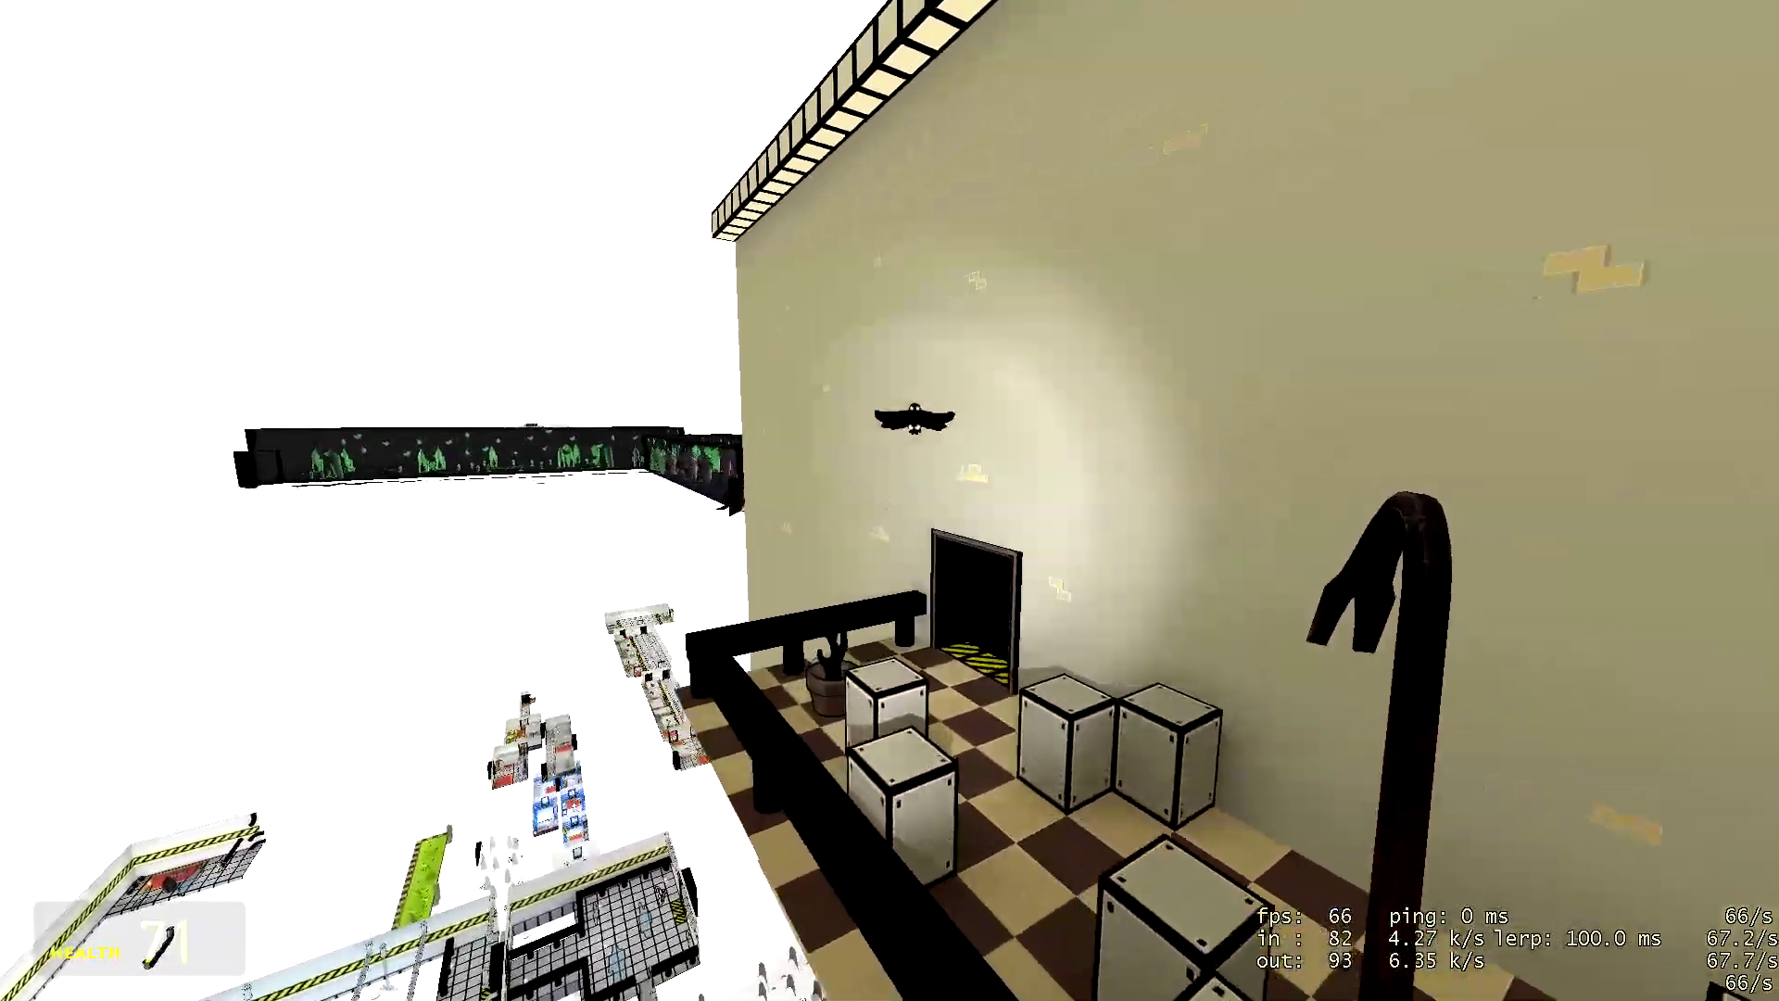
key("w")
key("w")
key("w")
key("w")
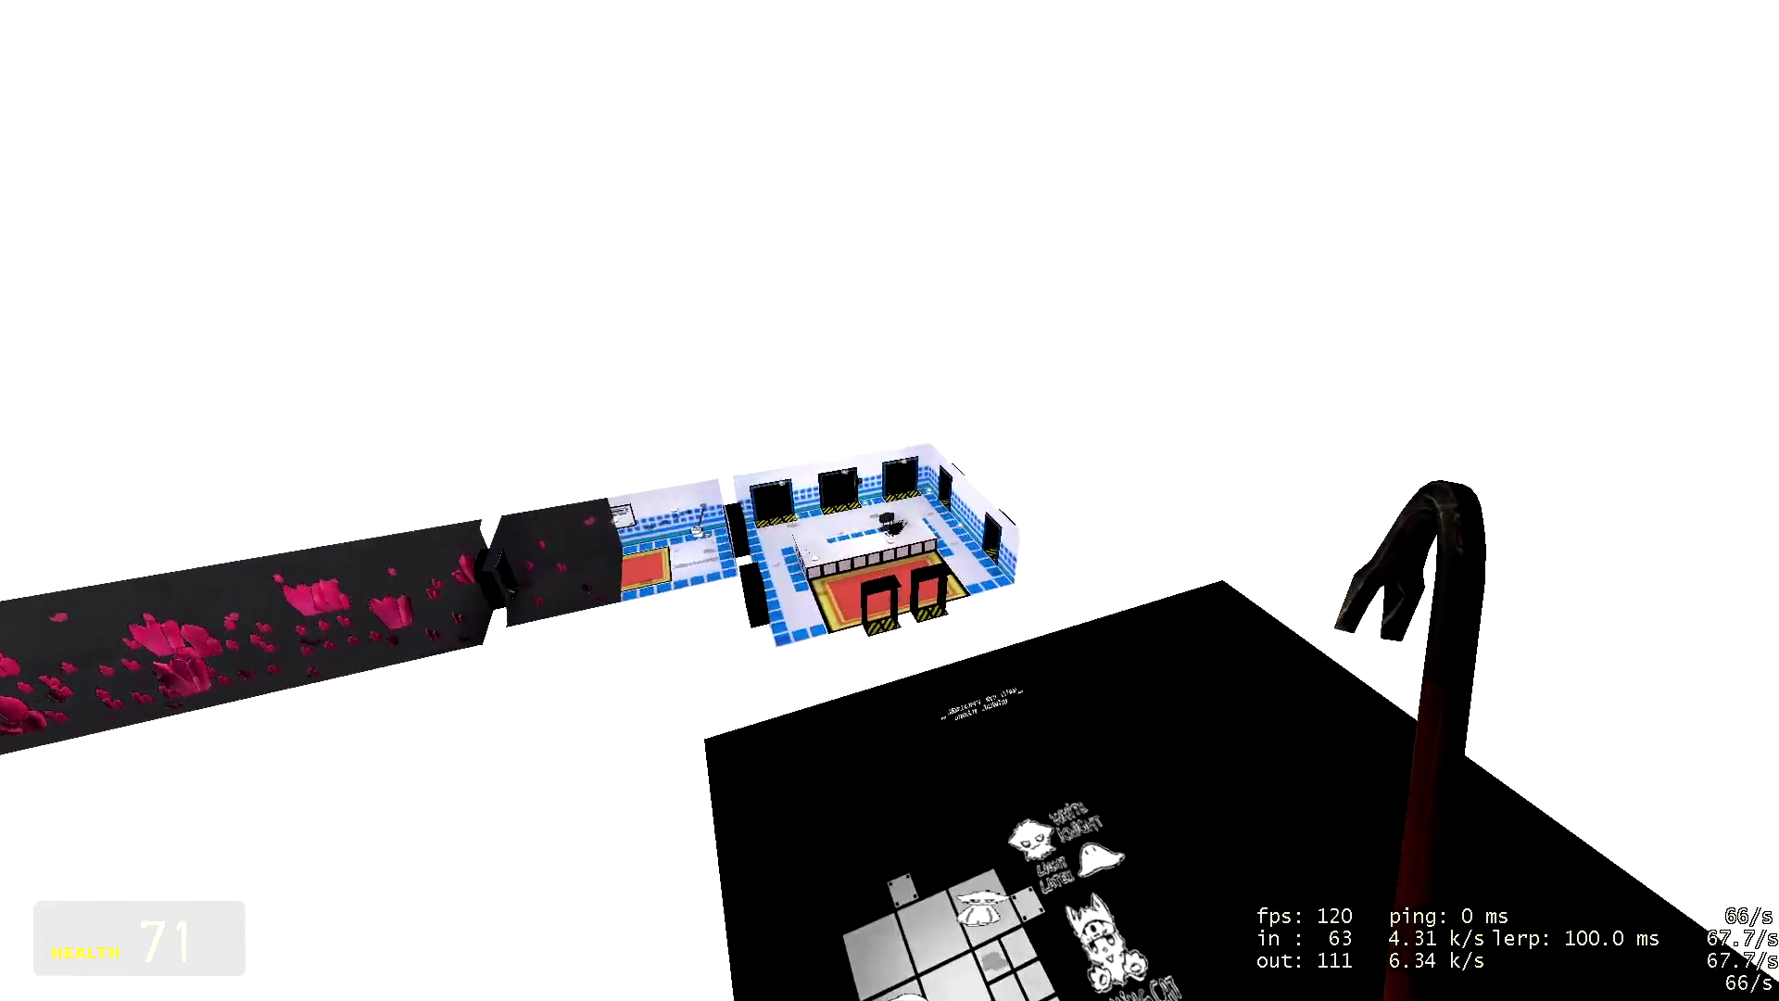
Step: Fly into the blue-tiled lobby past the counter, then run retry in the console
key("w")
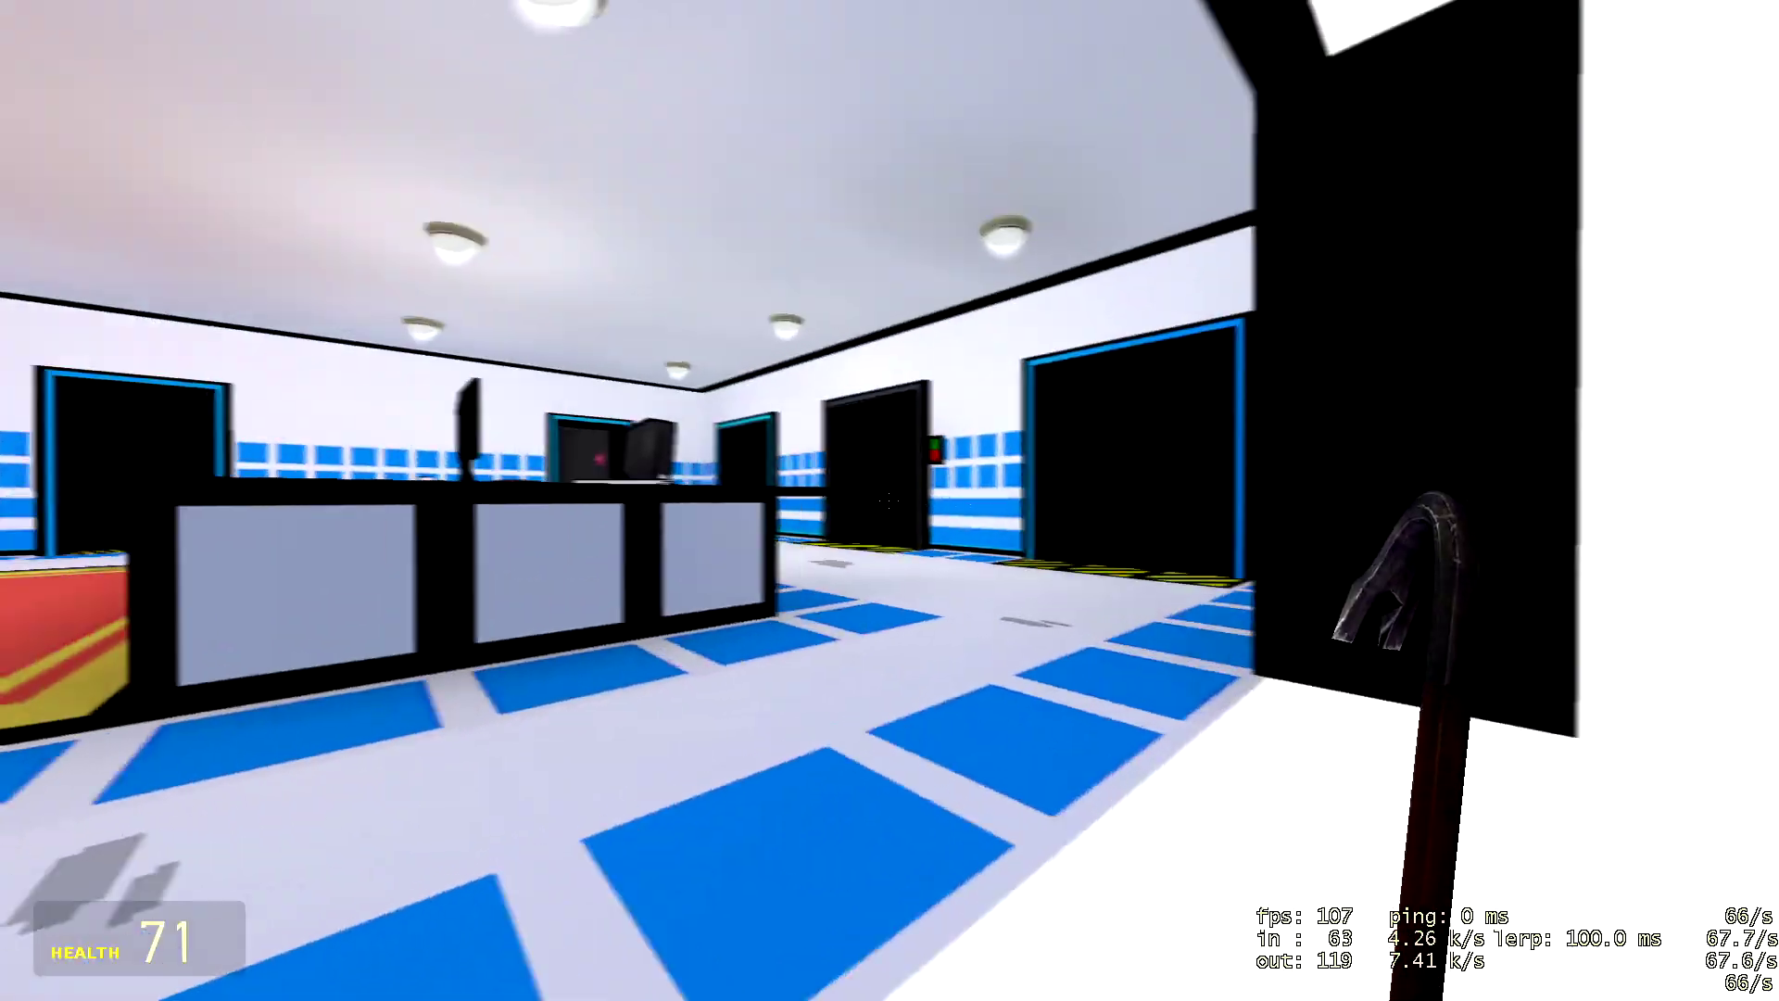
key("w")
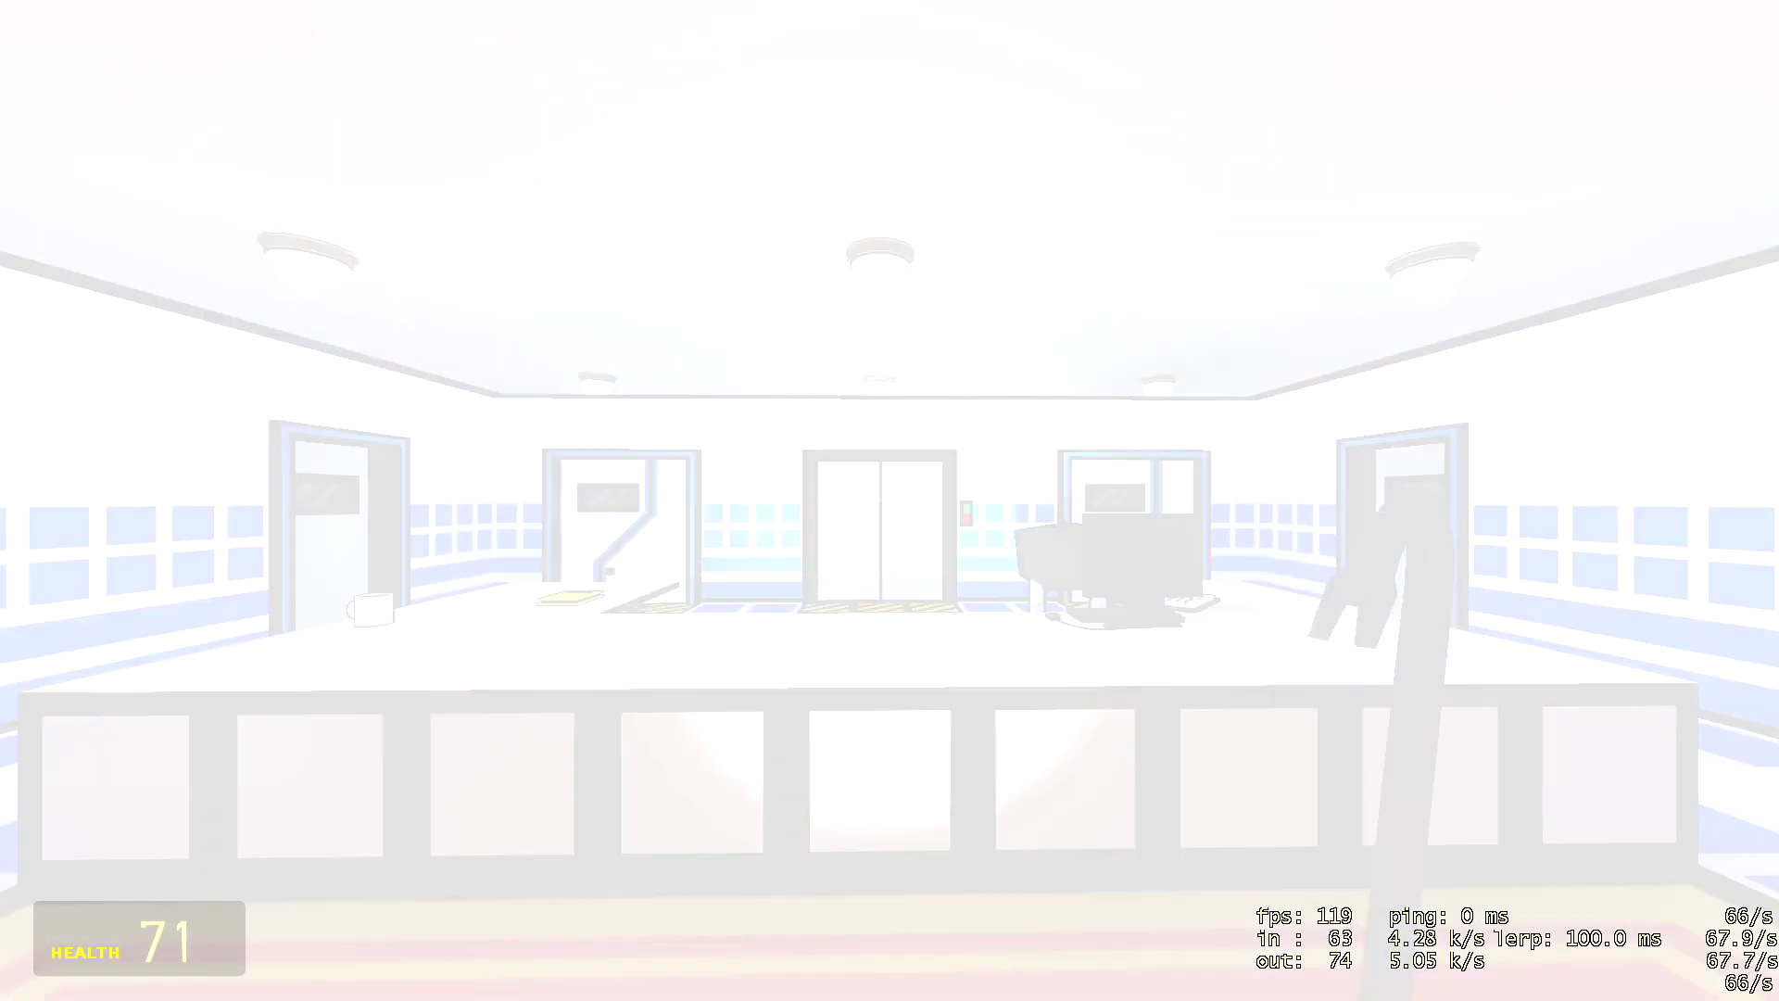
key("w")
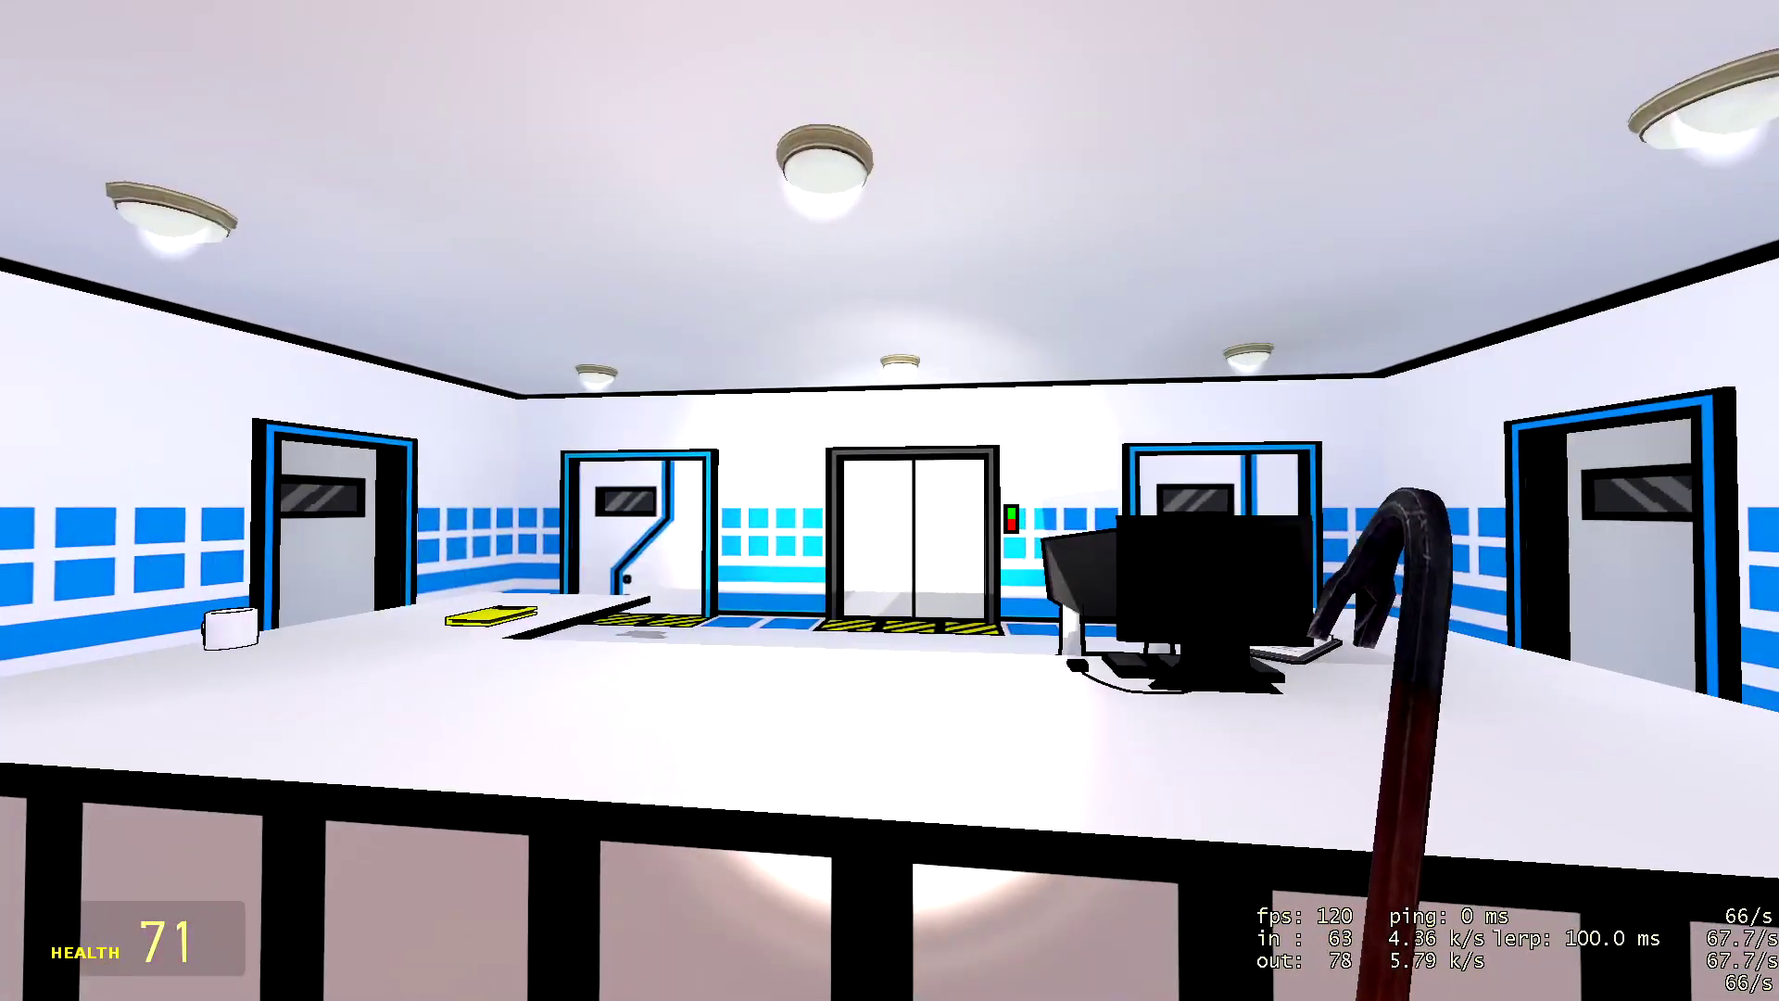
key("Escape")
key("Escape")
key("grave")
type("retry")
Step: Run 'retry' to reload the CHANGED Gold Master map and read the beta-testers notice
key("Return")
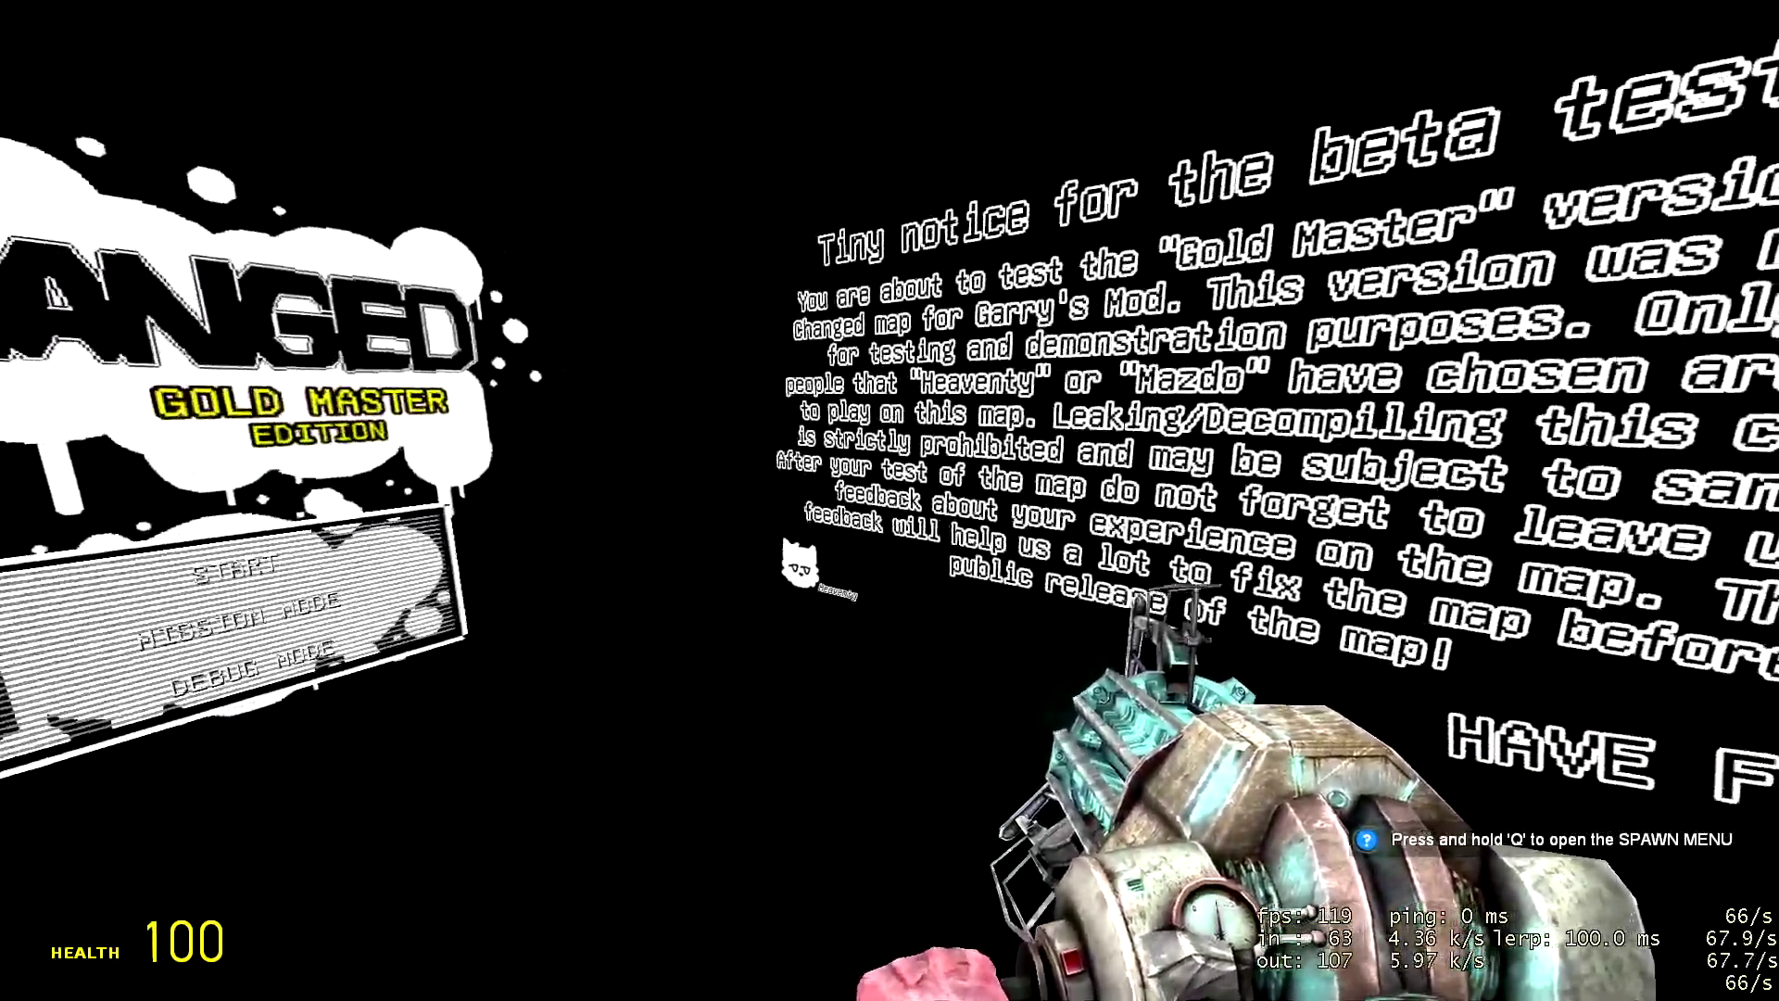
key("s")
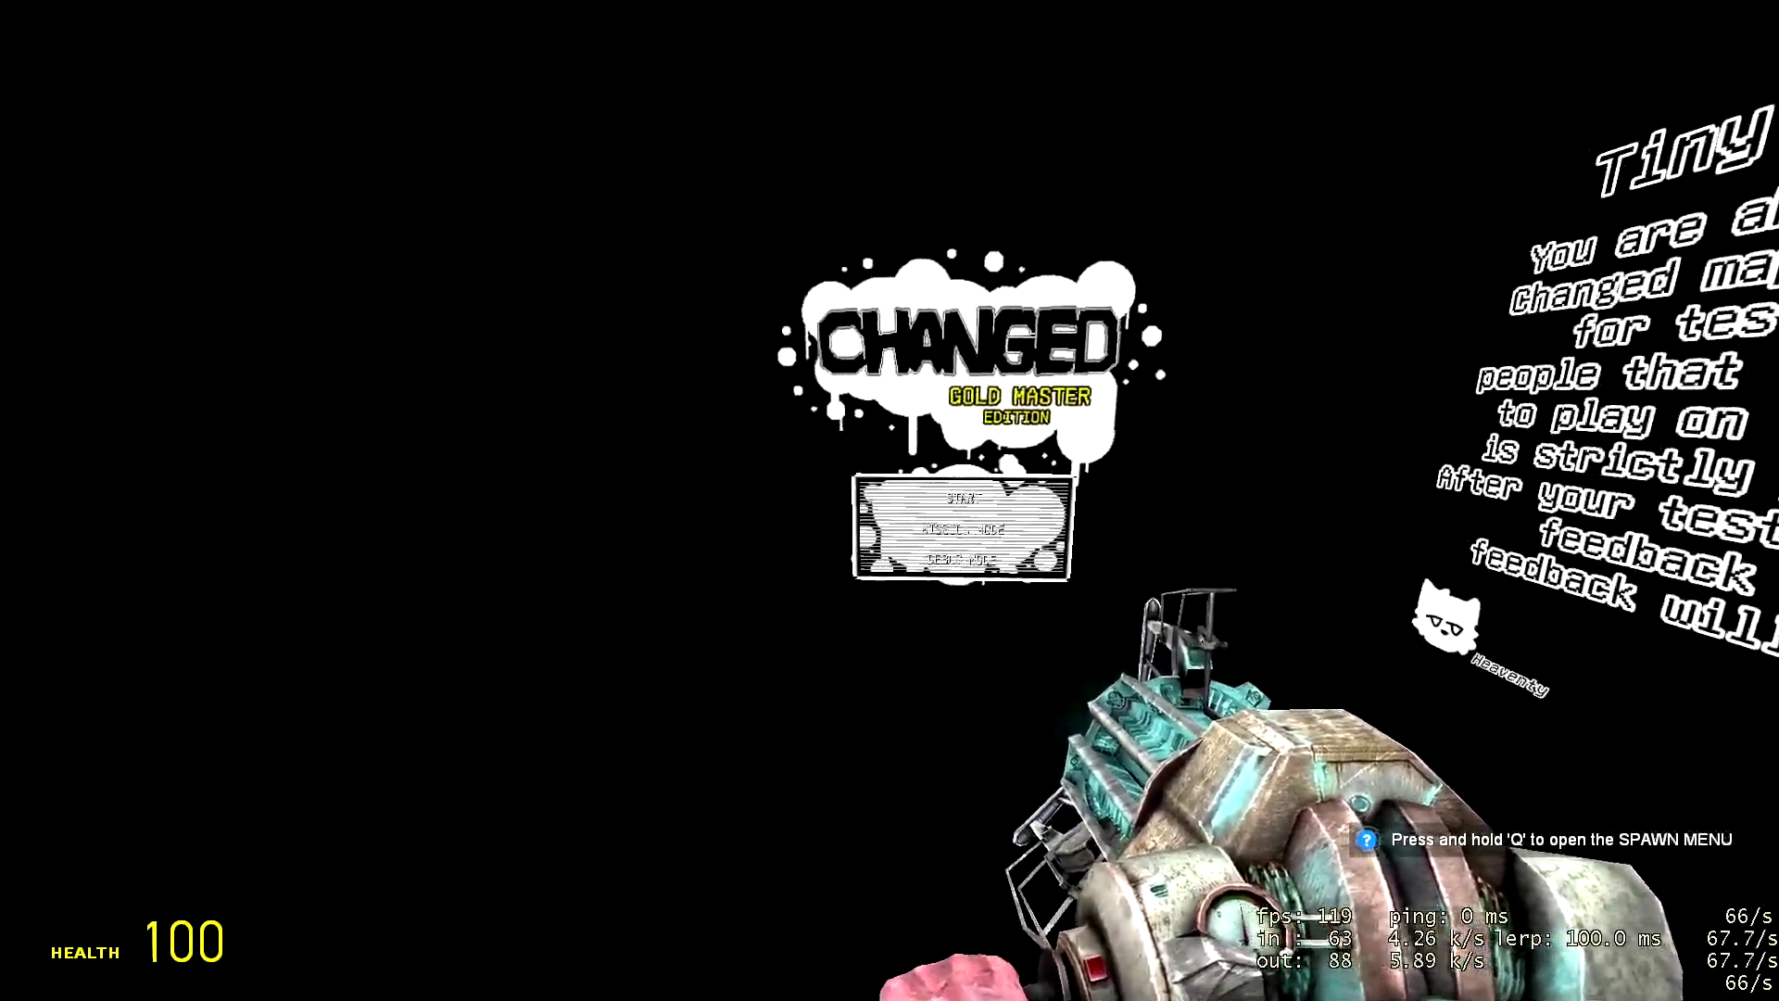